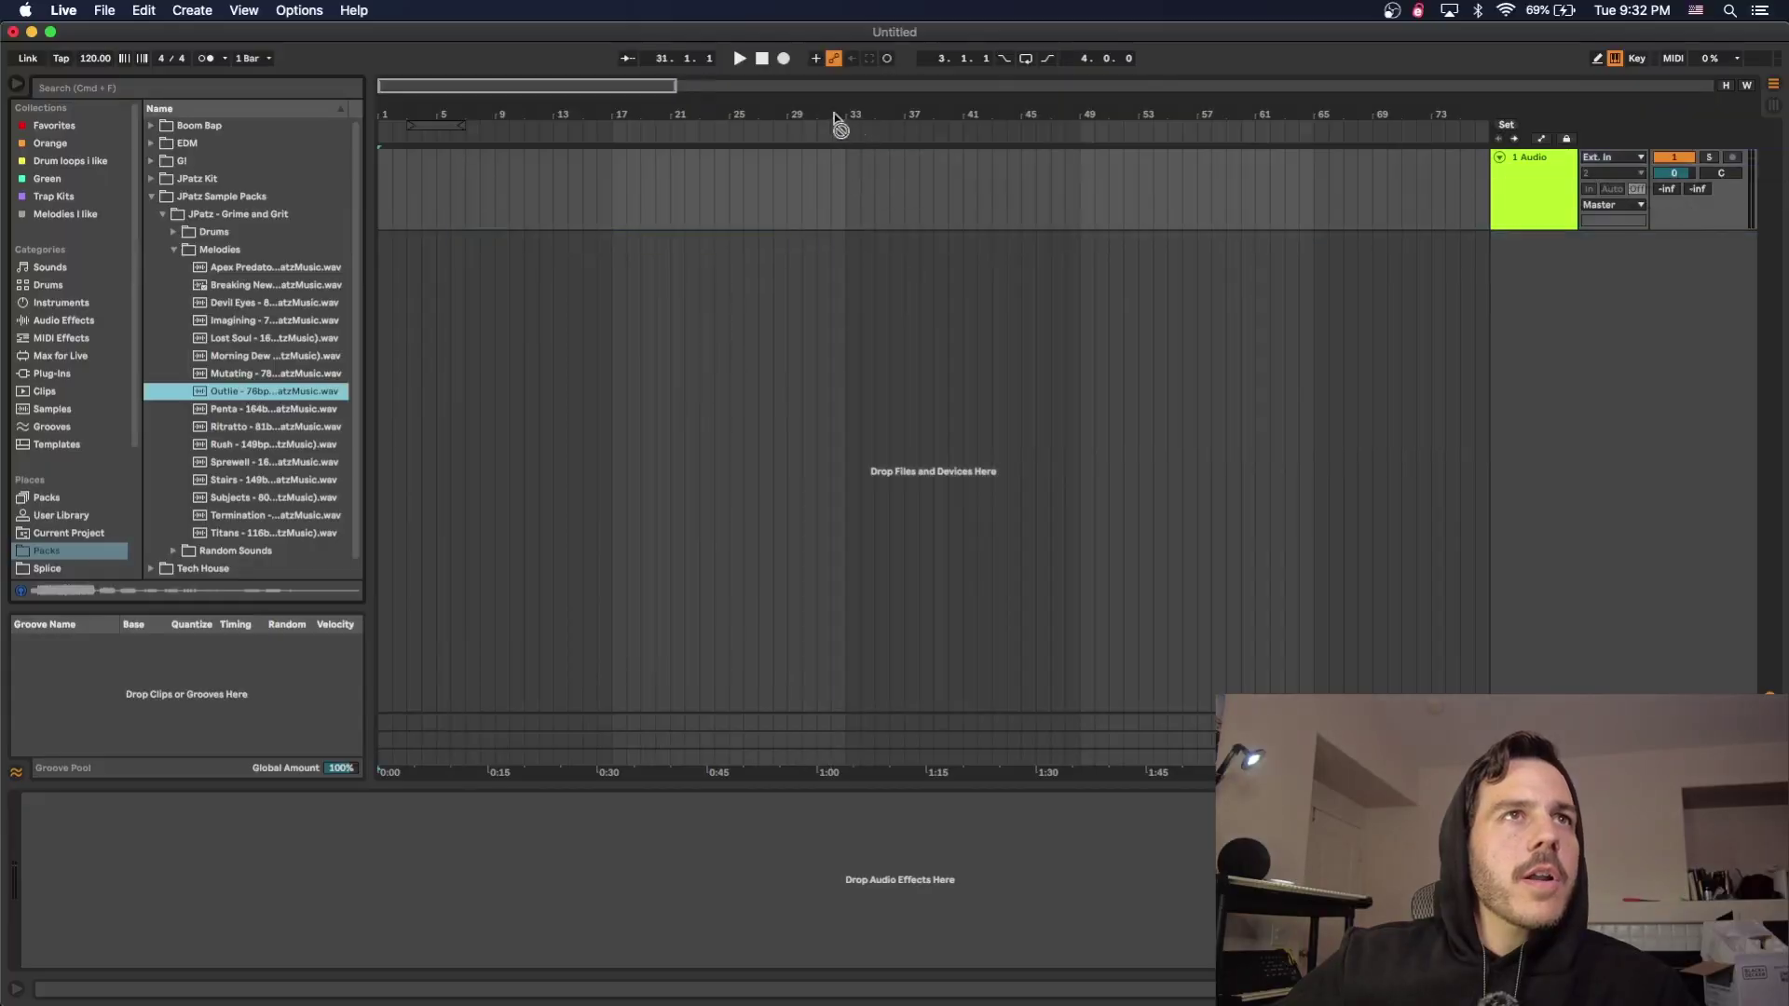
- Set the project tempo to 76 BPM and play the Outlie sample from bar 21
{"action": "left_click_drag", "start_coordinate": [95, 57], "coordinate": [95, 44]}
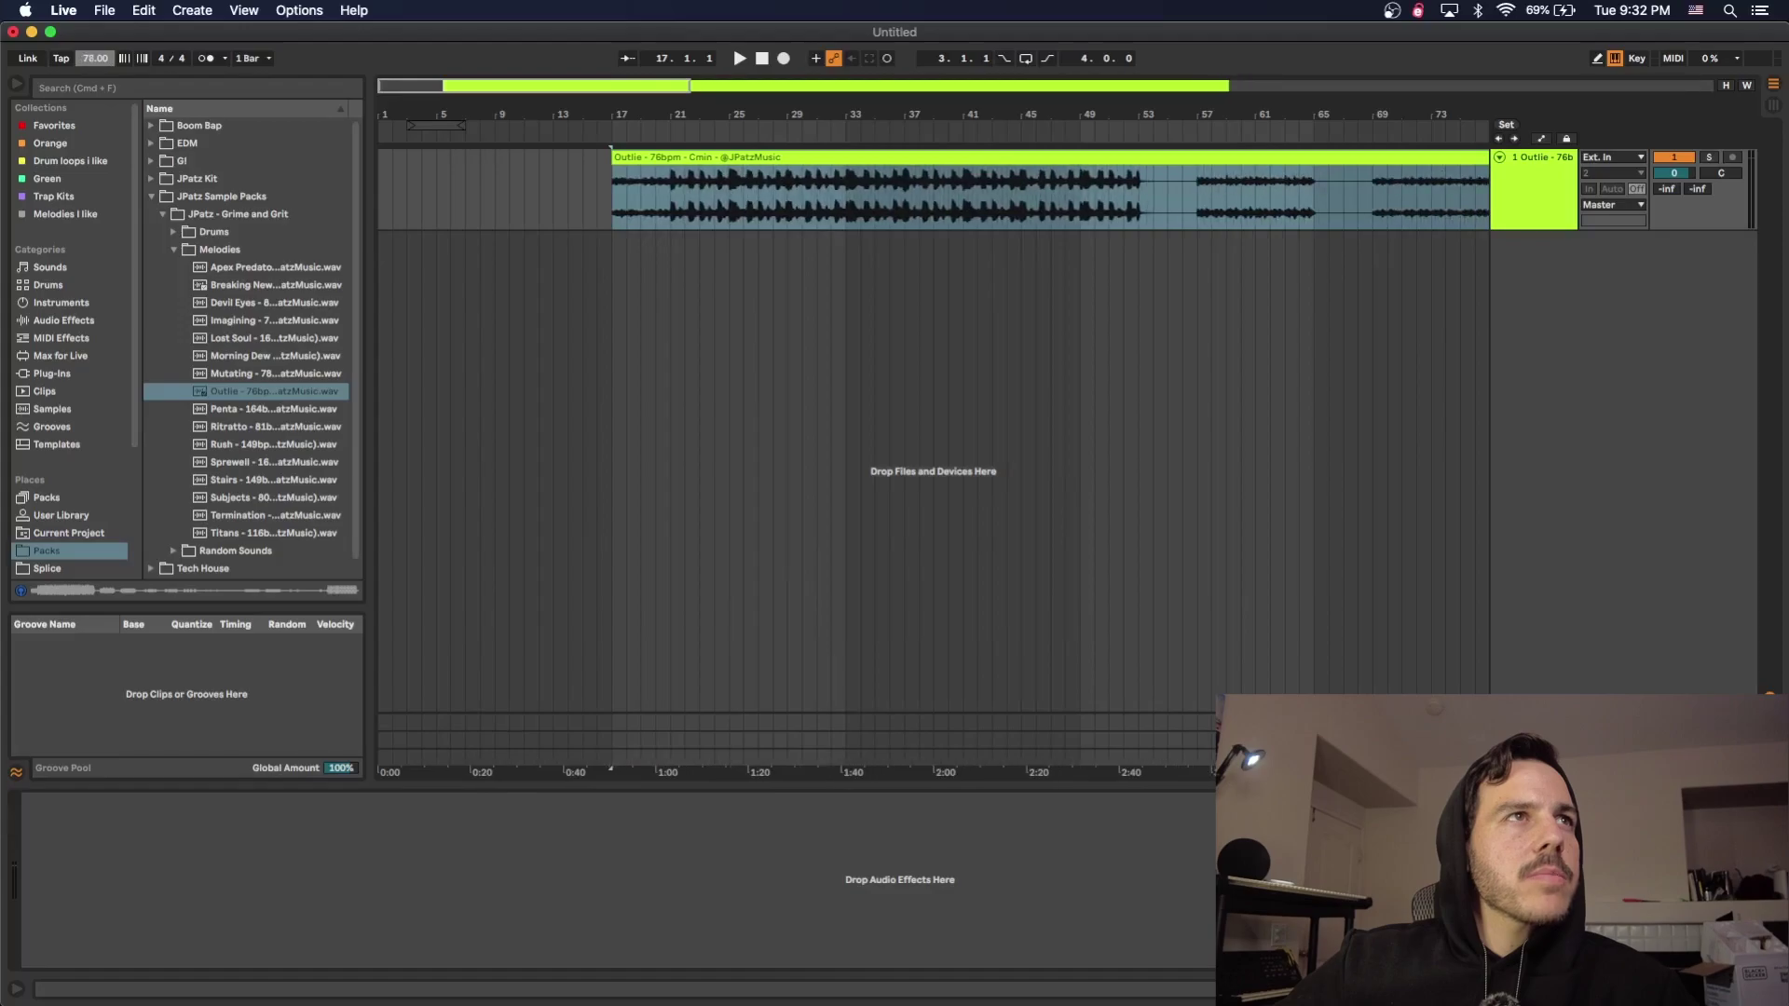
{"action": "left_click", "coordinate": [672, 198]}
{"action": "key", "text": "space"}
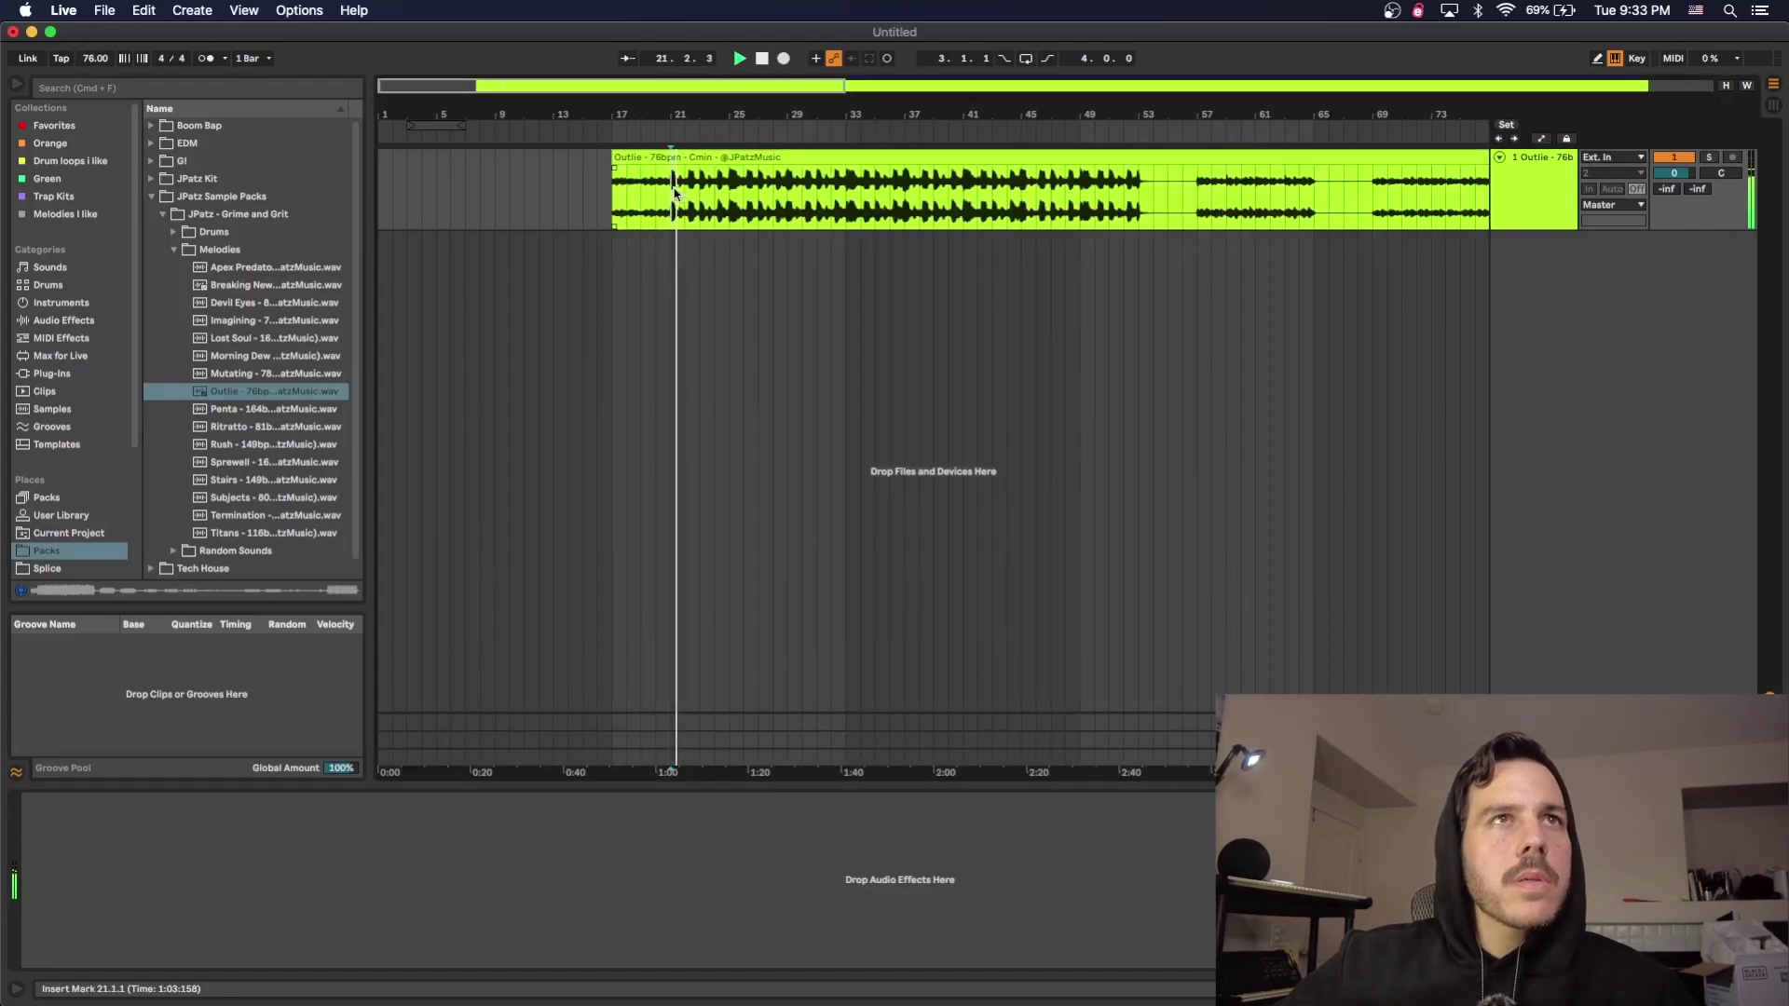
- Split the Outlie clip into sections and select bars 69 to 77 of it
{"action": "left_click_drag", "start_coordinate": [691, 186], "coordinate": [920, 179]}
{"action": "key", "text": "super+e"}
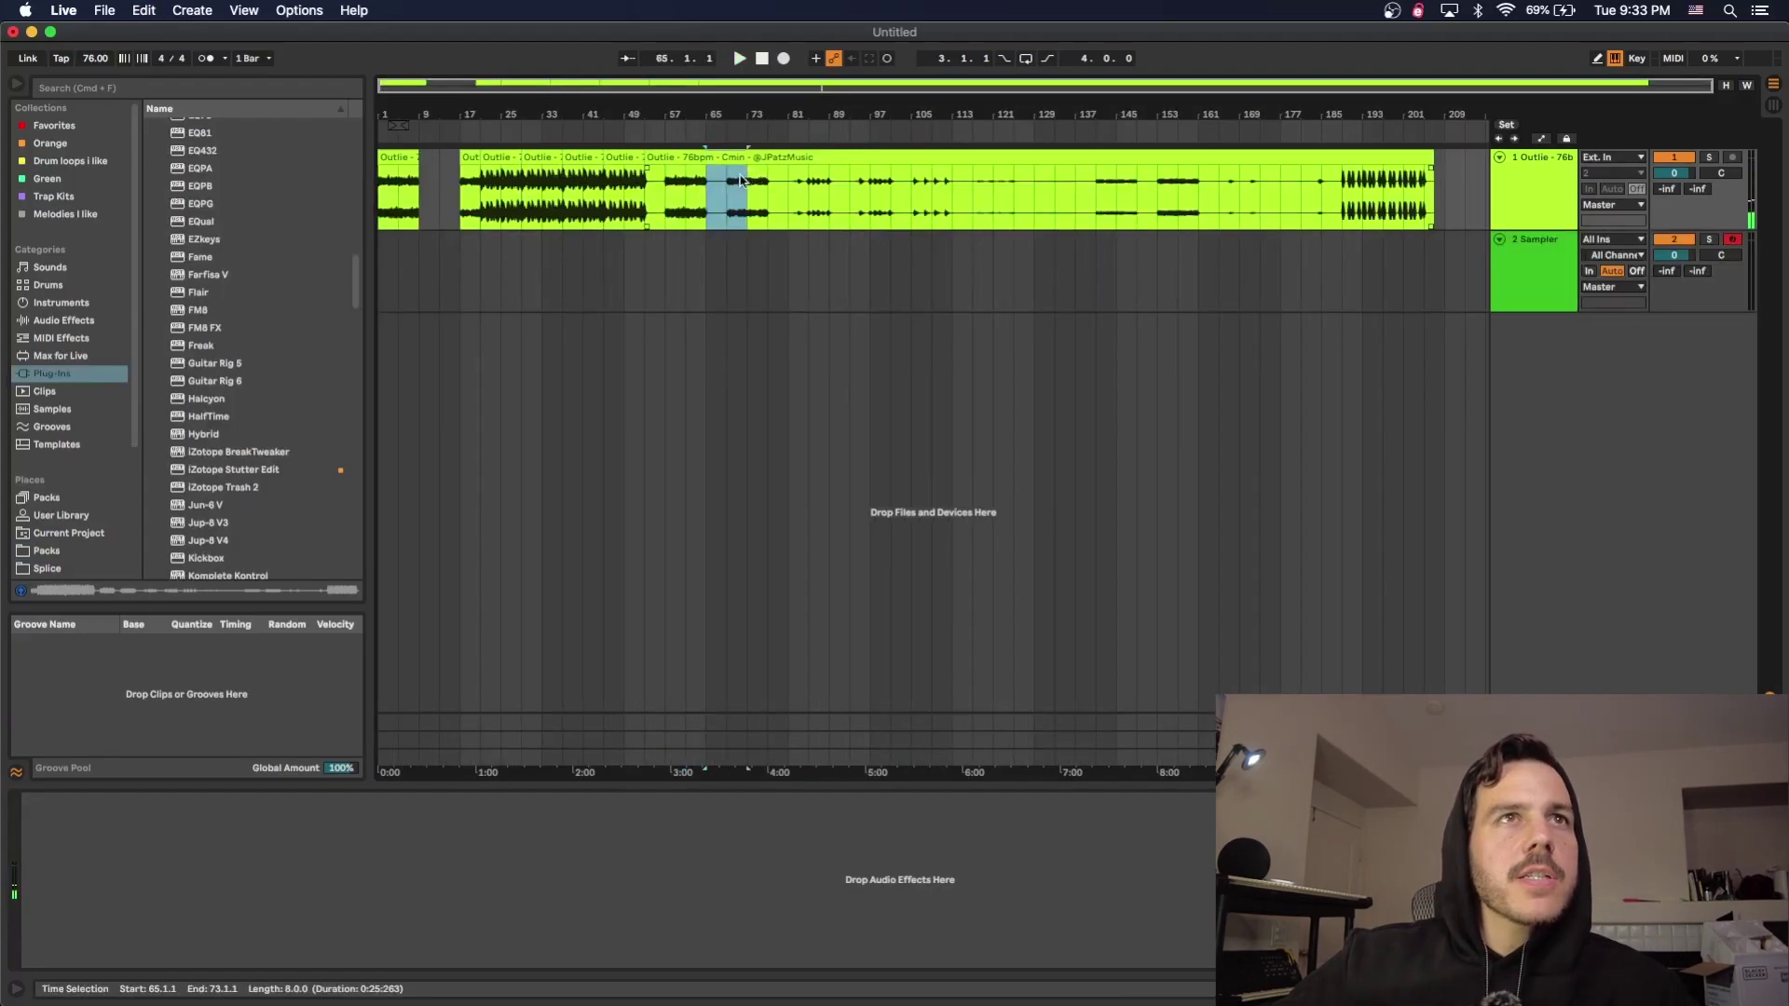
{"action": "left_click_drag", "start_coordinate": [756, 156], "coordinate": [776, 157]}
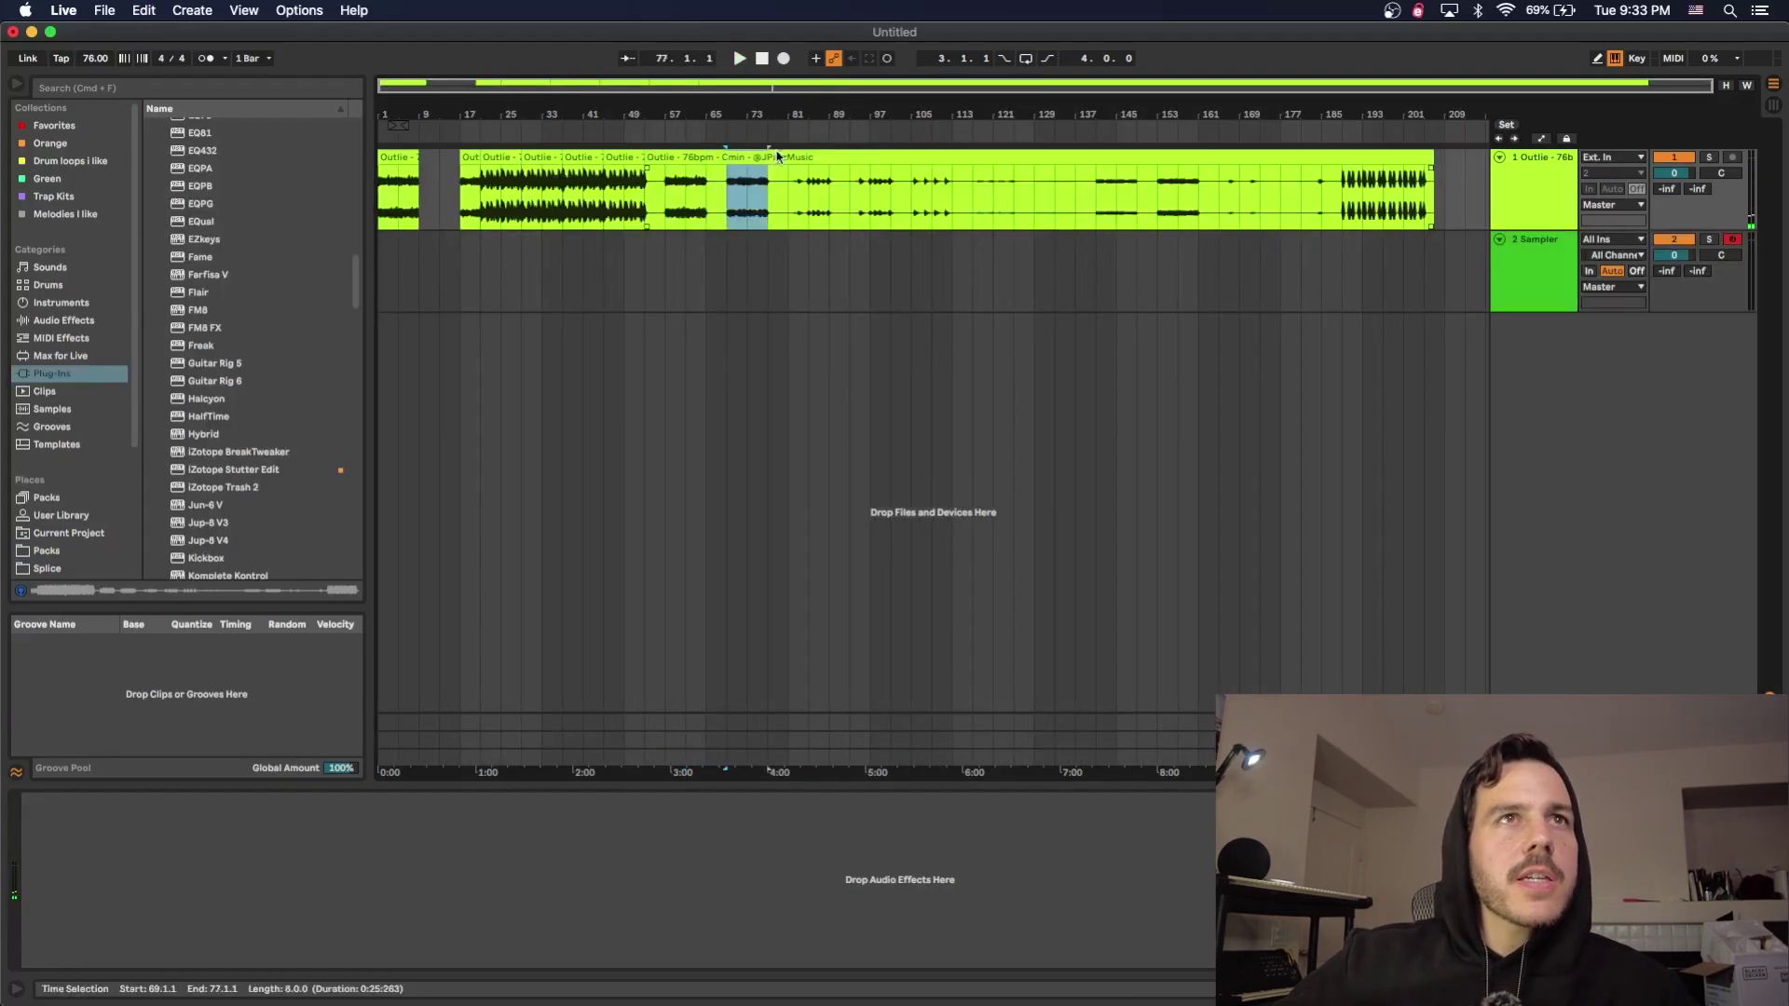
- Insert several new audio tracks below the Outlie track to hold the separate sample sections
{"action": "key", "text": "super+t"}
{"action": "key", "text": "super+t"}
{"action": "key", "text": "super+t"}
{"action": "key", "text": "super+t"}
{"action": "key", "text": "super+t"}
{"action": "key", "text": "super+t"}
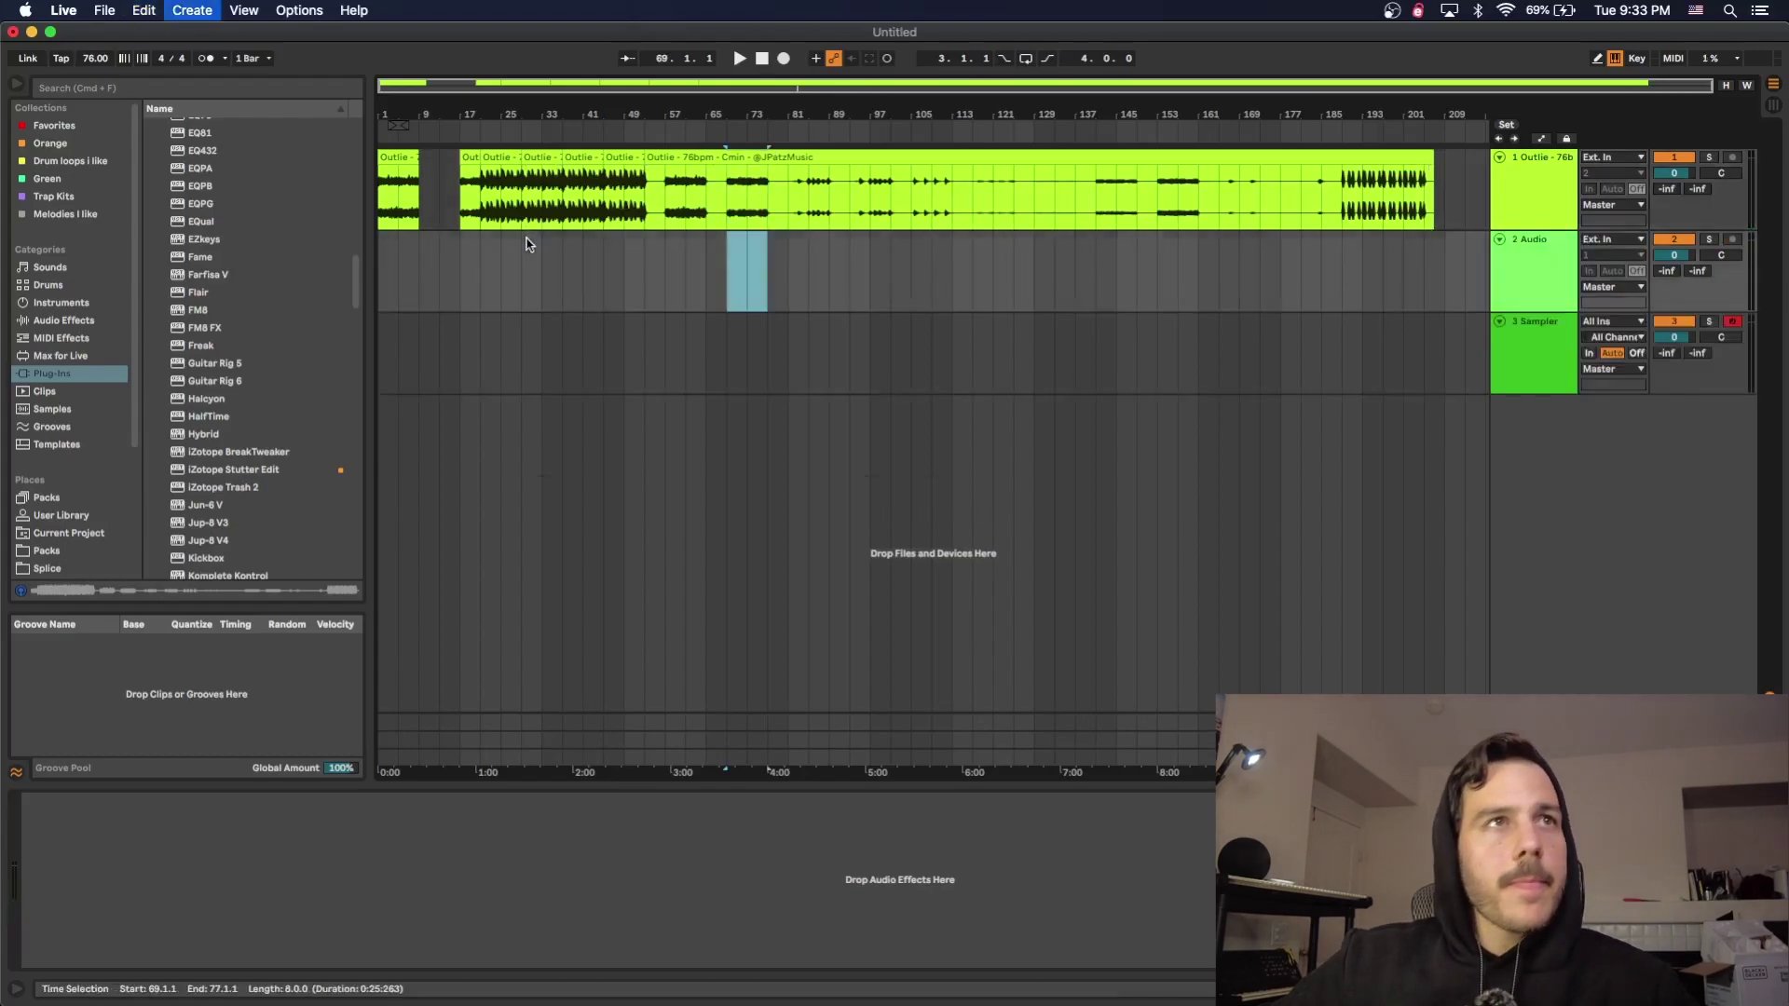
- Paste eight-bar sections of the Outlie sample at bar 1 of tracks 2, 3 and 4
{"action": "left_click_drag", "start_coordinate": [415, 244], "coordinate": [286, 247]}
{"action": "key", "text": "super+v"}
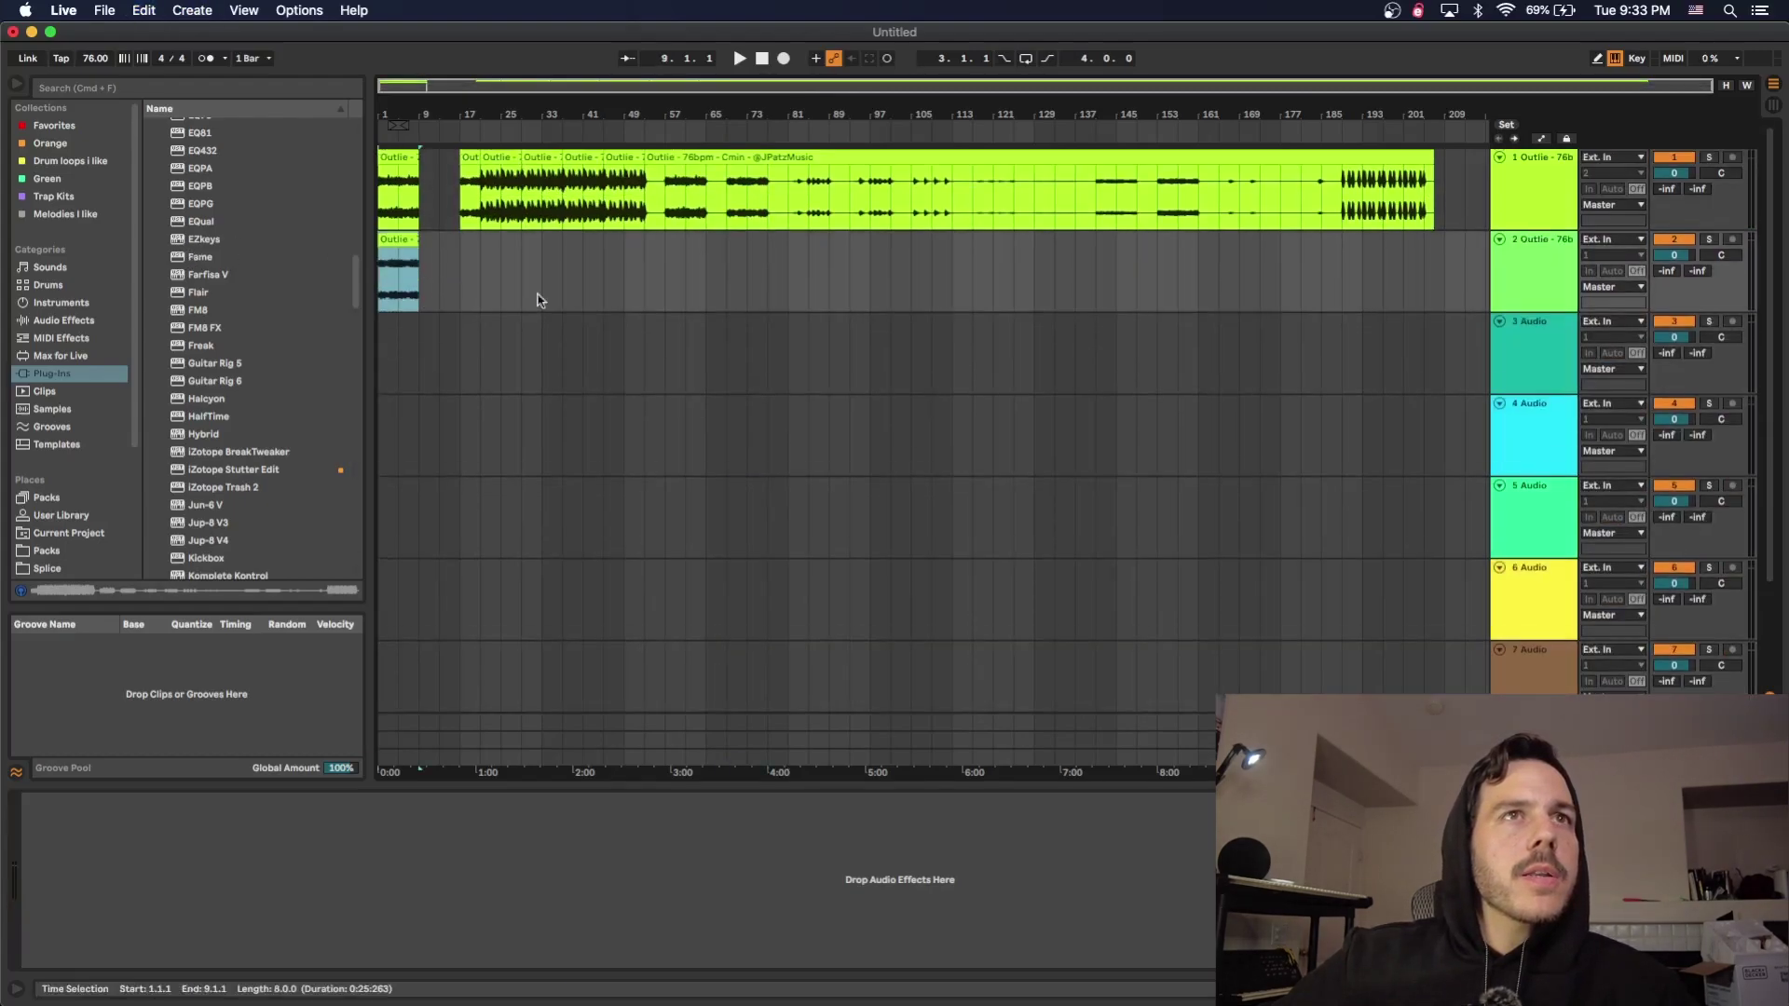
{"action": "left_click", "coordinate": [380, 340]}
{"action": "key", "text": "super+v"}
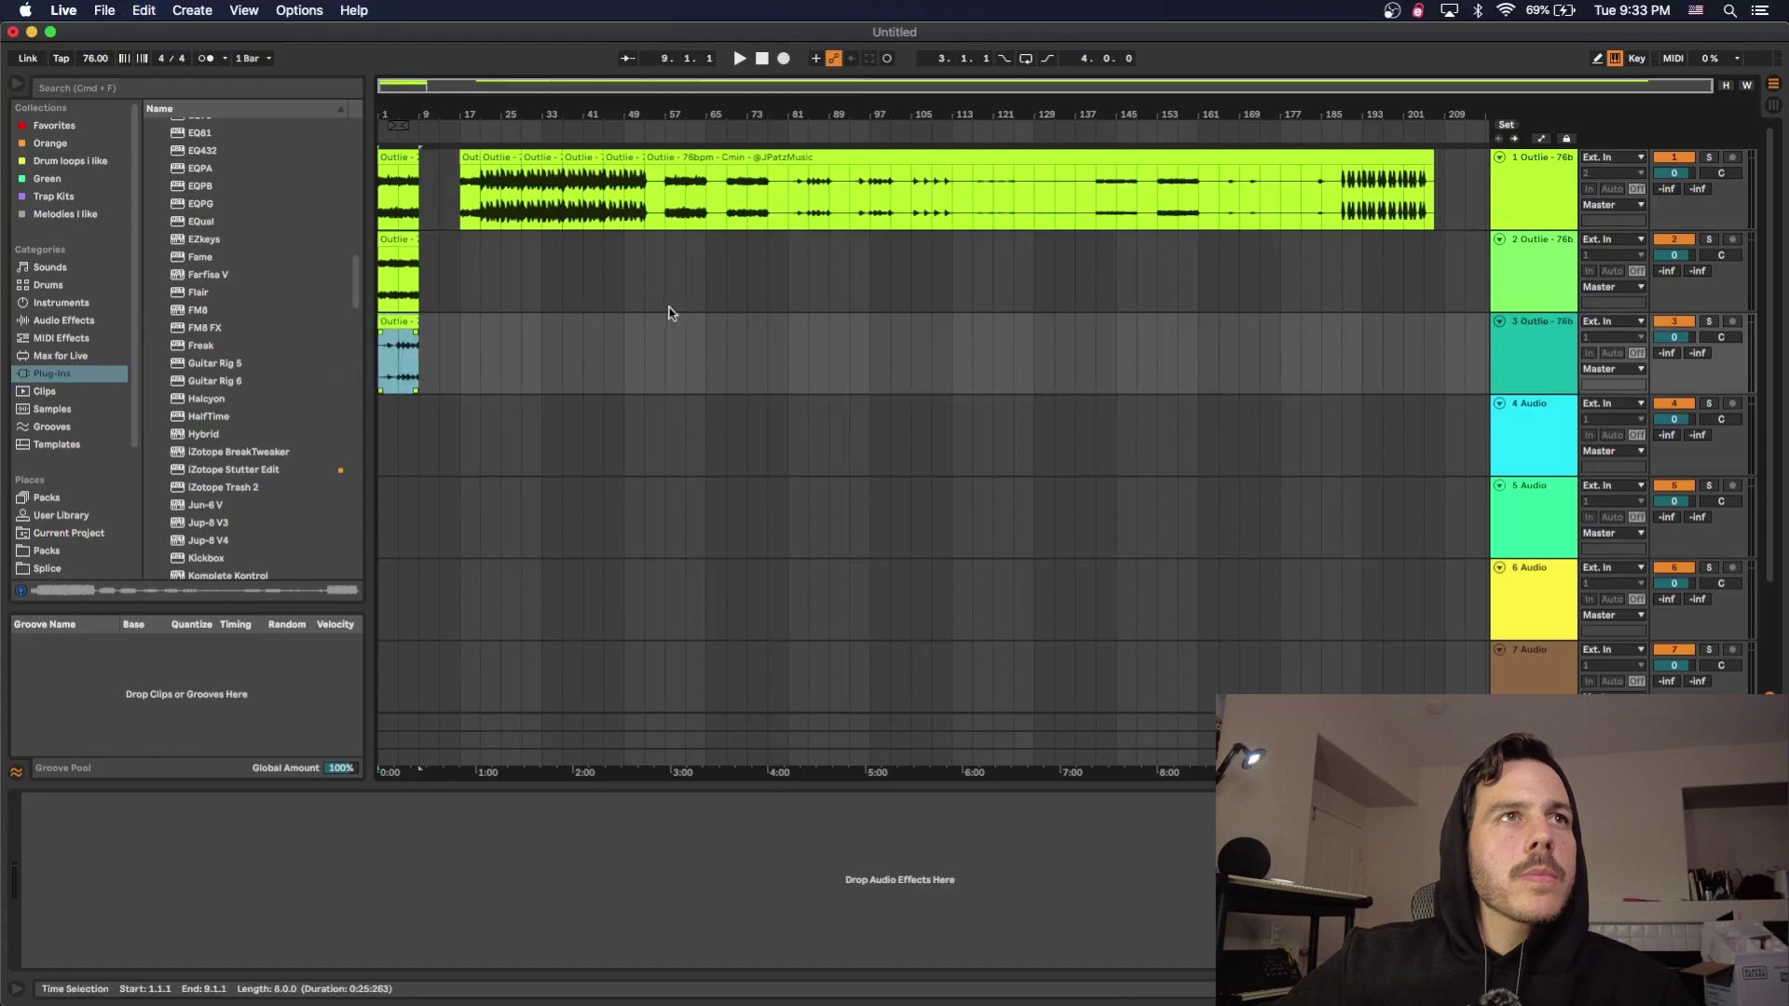
{"action": "left_click", "coordinate": [855, 180]}
{"action": "left_click", "coordinate": [382, 419]}
{"action": "key", "text": "super+v"}
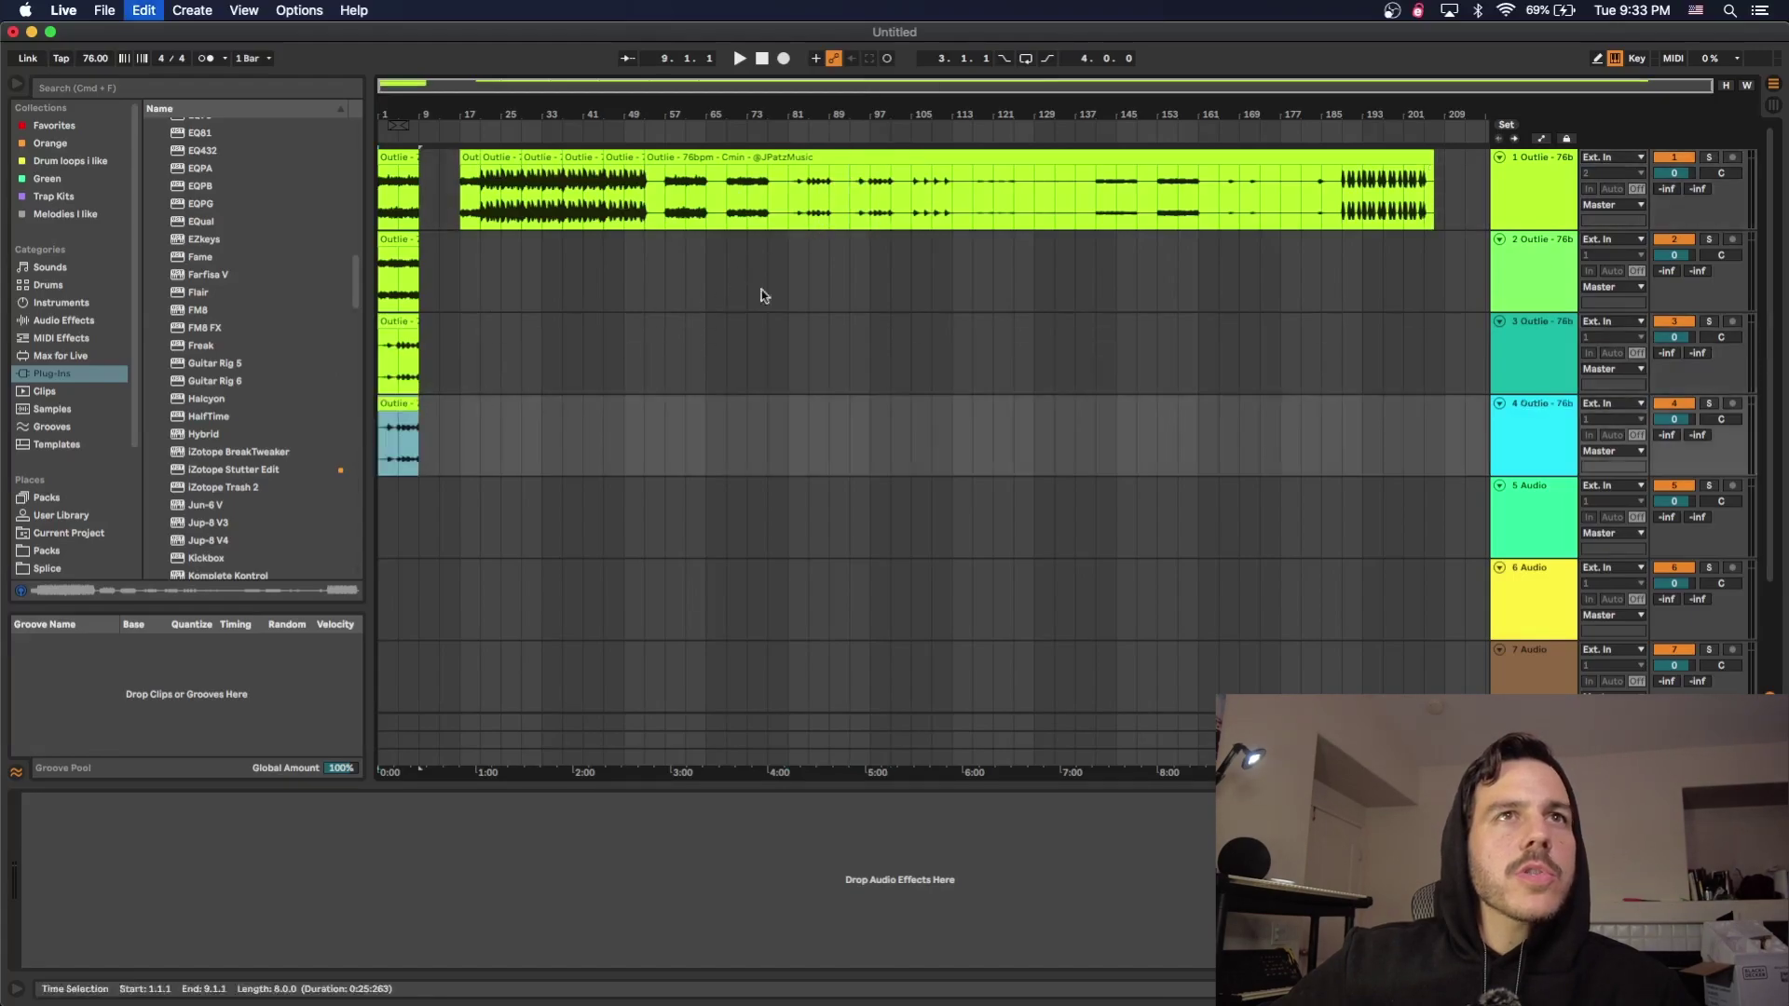
- Copy bars 105 to 113 of the Outlie sample to bar 1 of track 5 and the following section to track 6
{"action": "left_click_drag", "start_coordinate": [912, 186], "coordinate": [952, 187]}
{"action": "key", "text": "super+c"}
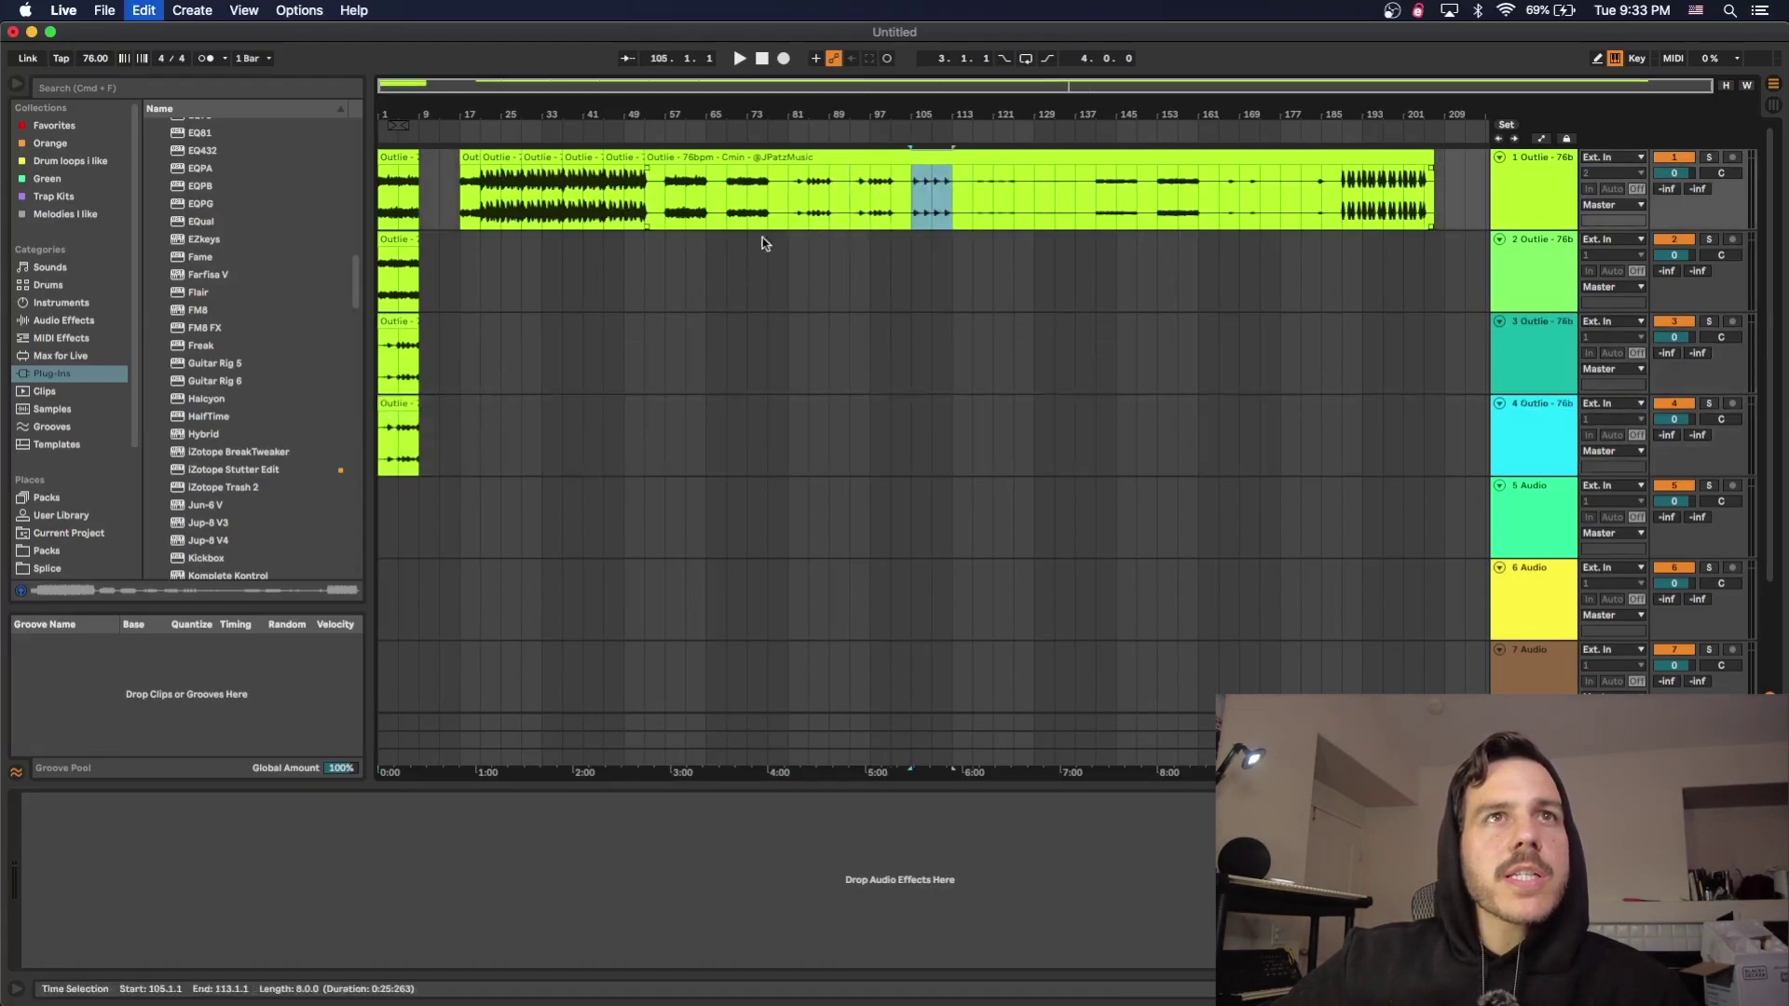
{"action": "left_click", "coordinate": [379, 504]}
{"action": "key", "text": "super+v"}
{"action": "left_click_drag", "start_coordinate": [956, 184], "coordinate": [1014, 177]}
{"action": "left_click", "coordinate": [388, 595]}
{"action": "key", "text": "super+v"}
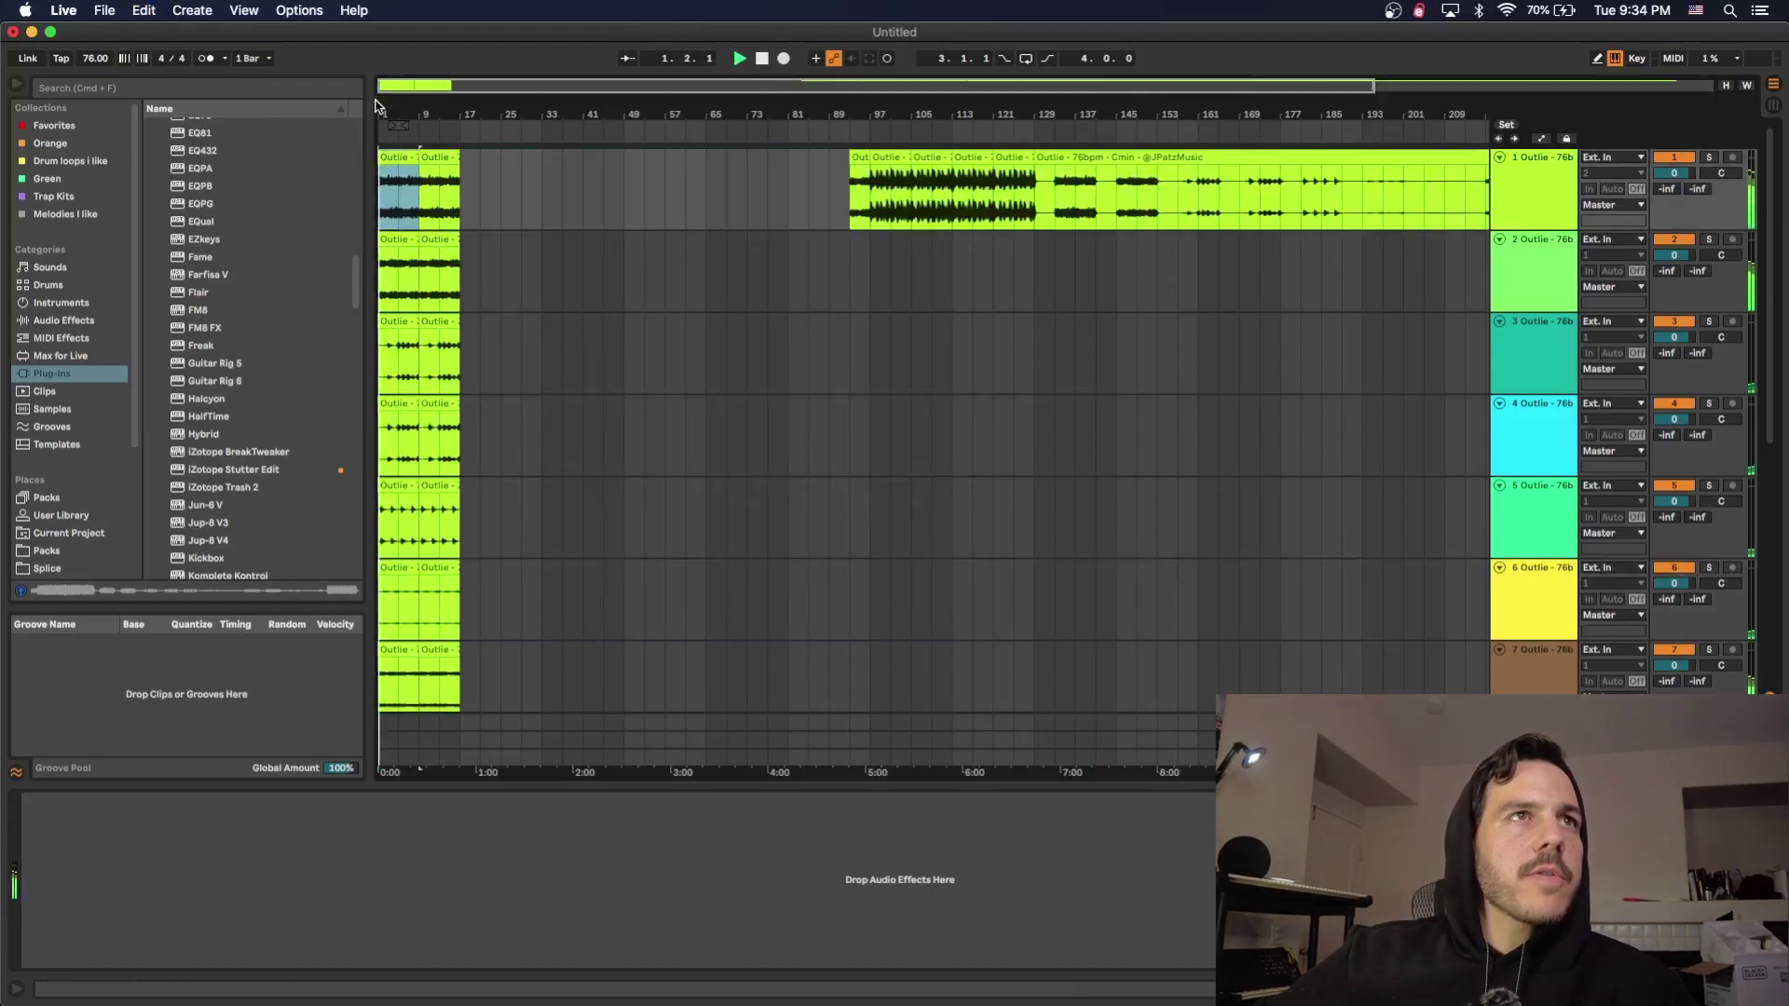
- Select the clips on tracks 1 to 9 and loop their range from bar 1 to bar 17
{"action": "scroll", "coordinate": [375, 106], "scroll_direction": "up", "scroll_amount": 10}
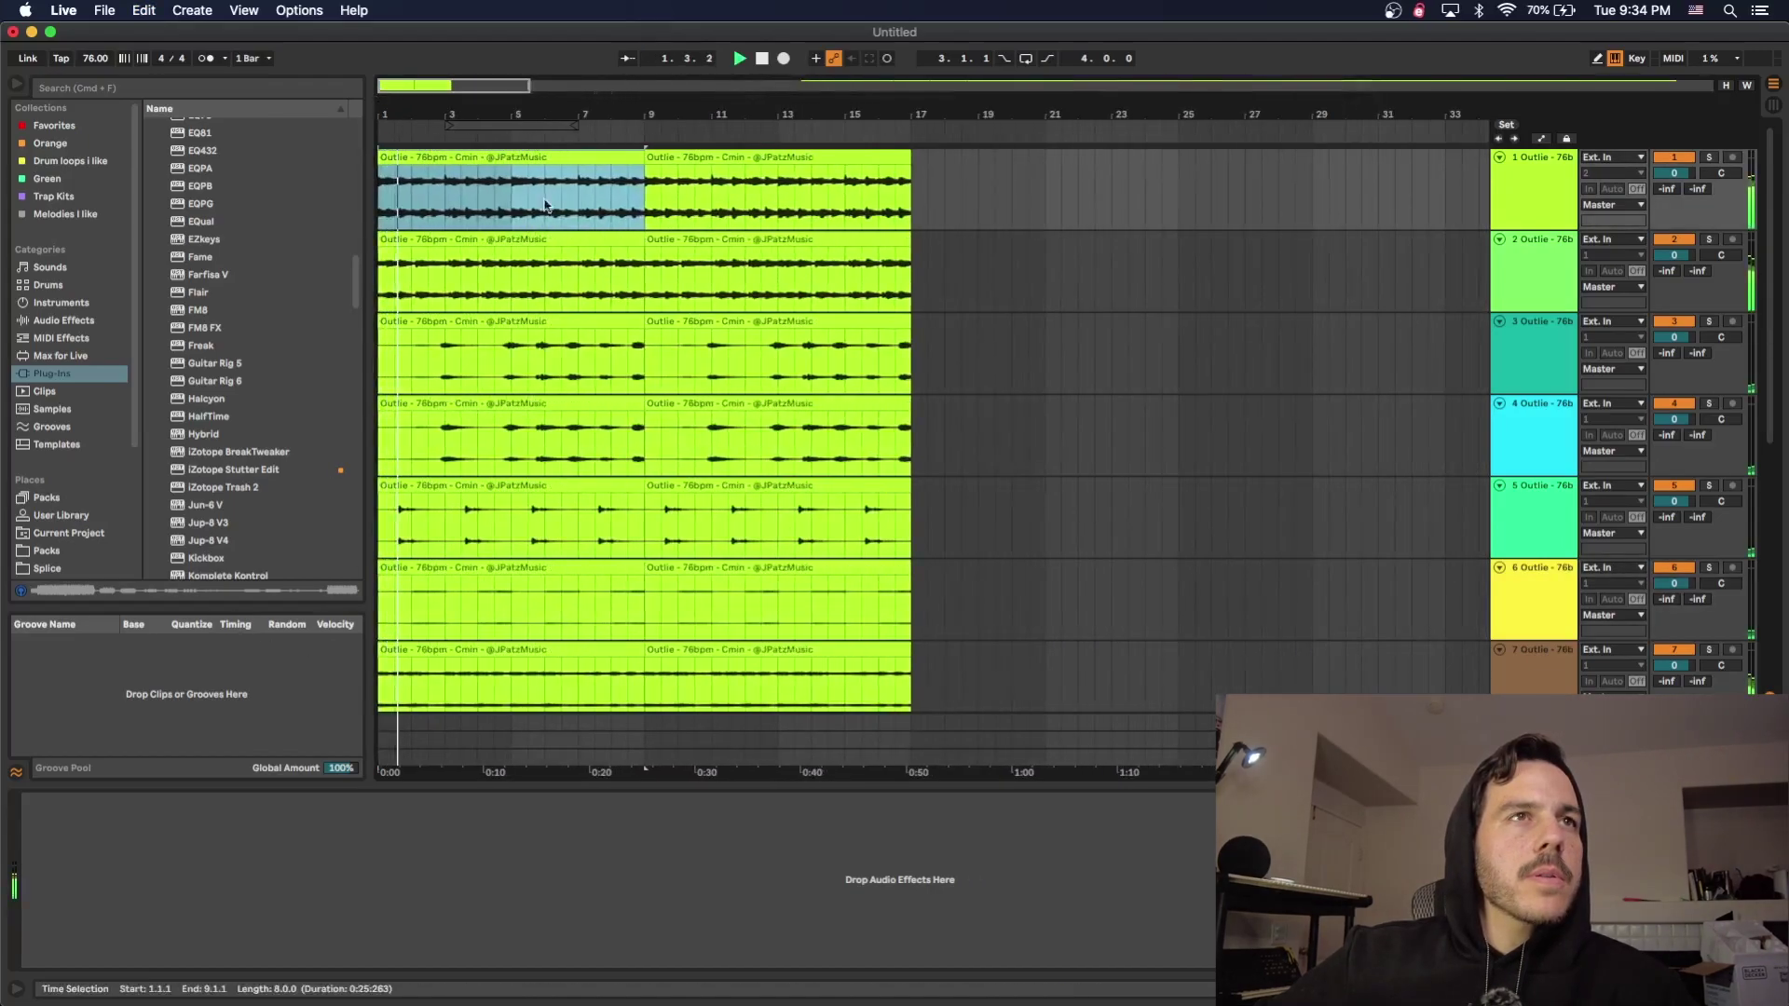
{"action": "scroll", "coordinate": [669, 428], "scroll_direction": "down", "scroll_amount": 5}
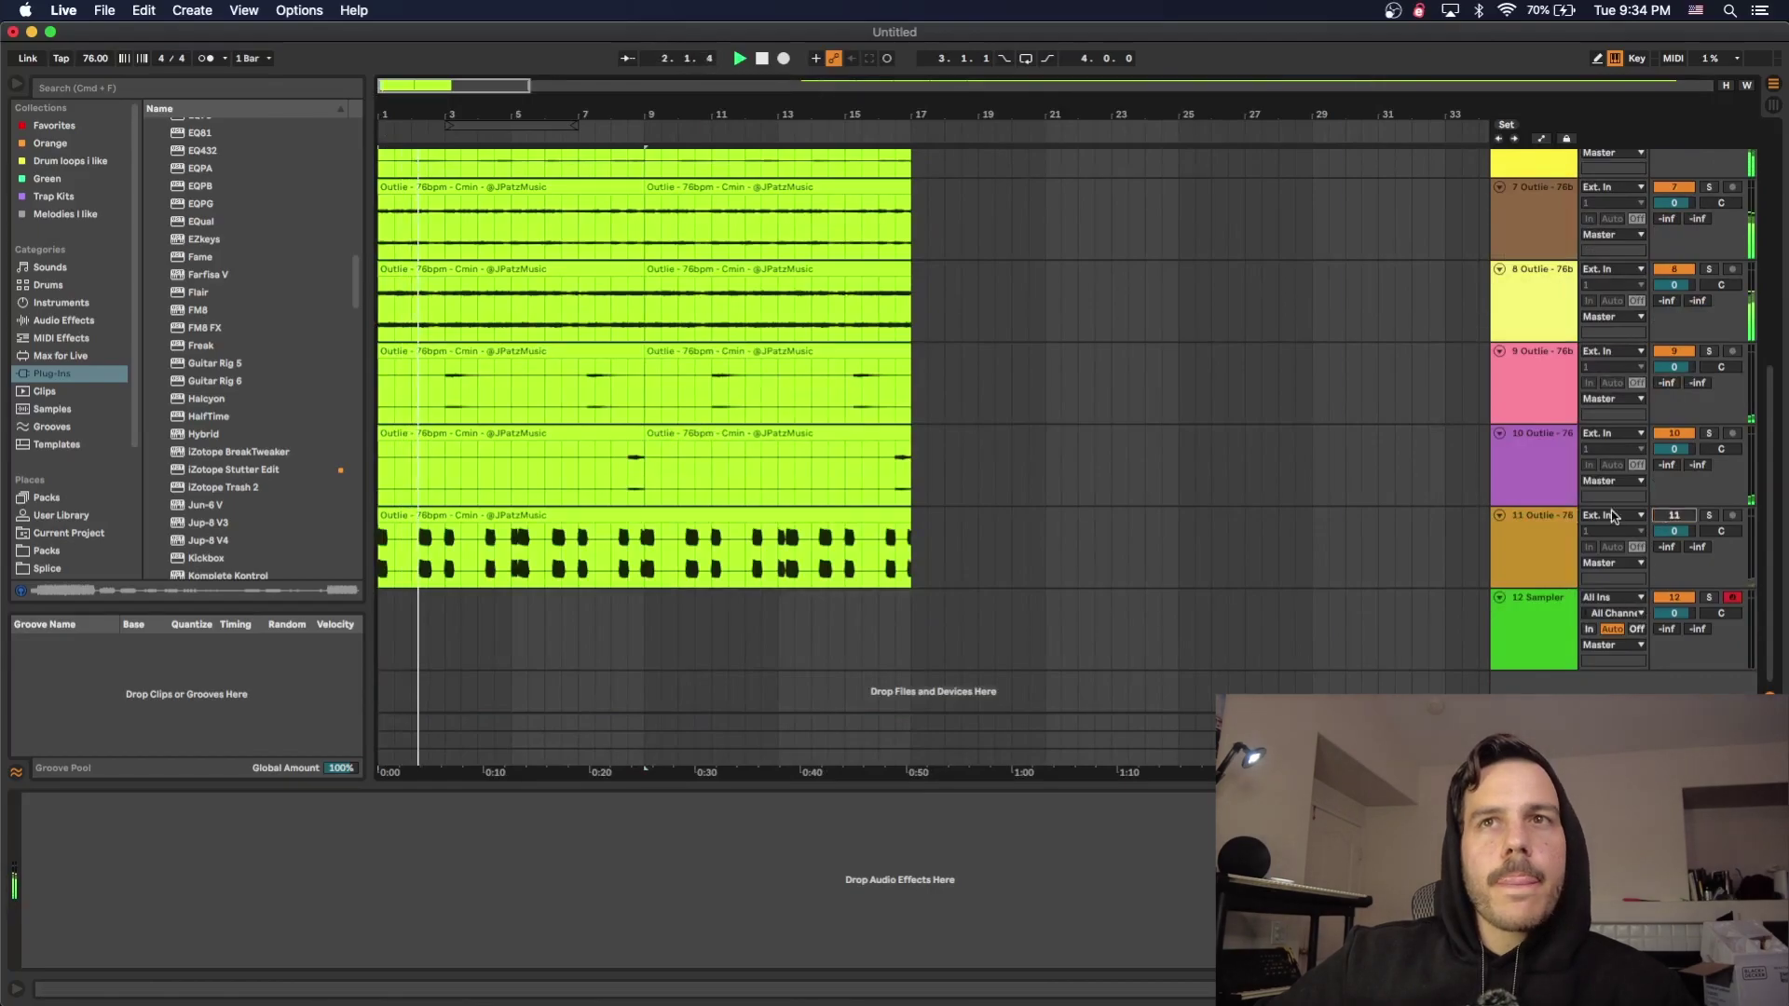
{"action": "scroll", "coordinate": [1298, 506], "scroll_direction": "up", "scroll_amount": 4}
{"action": "left_click", "coordinate": [773, 653]}
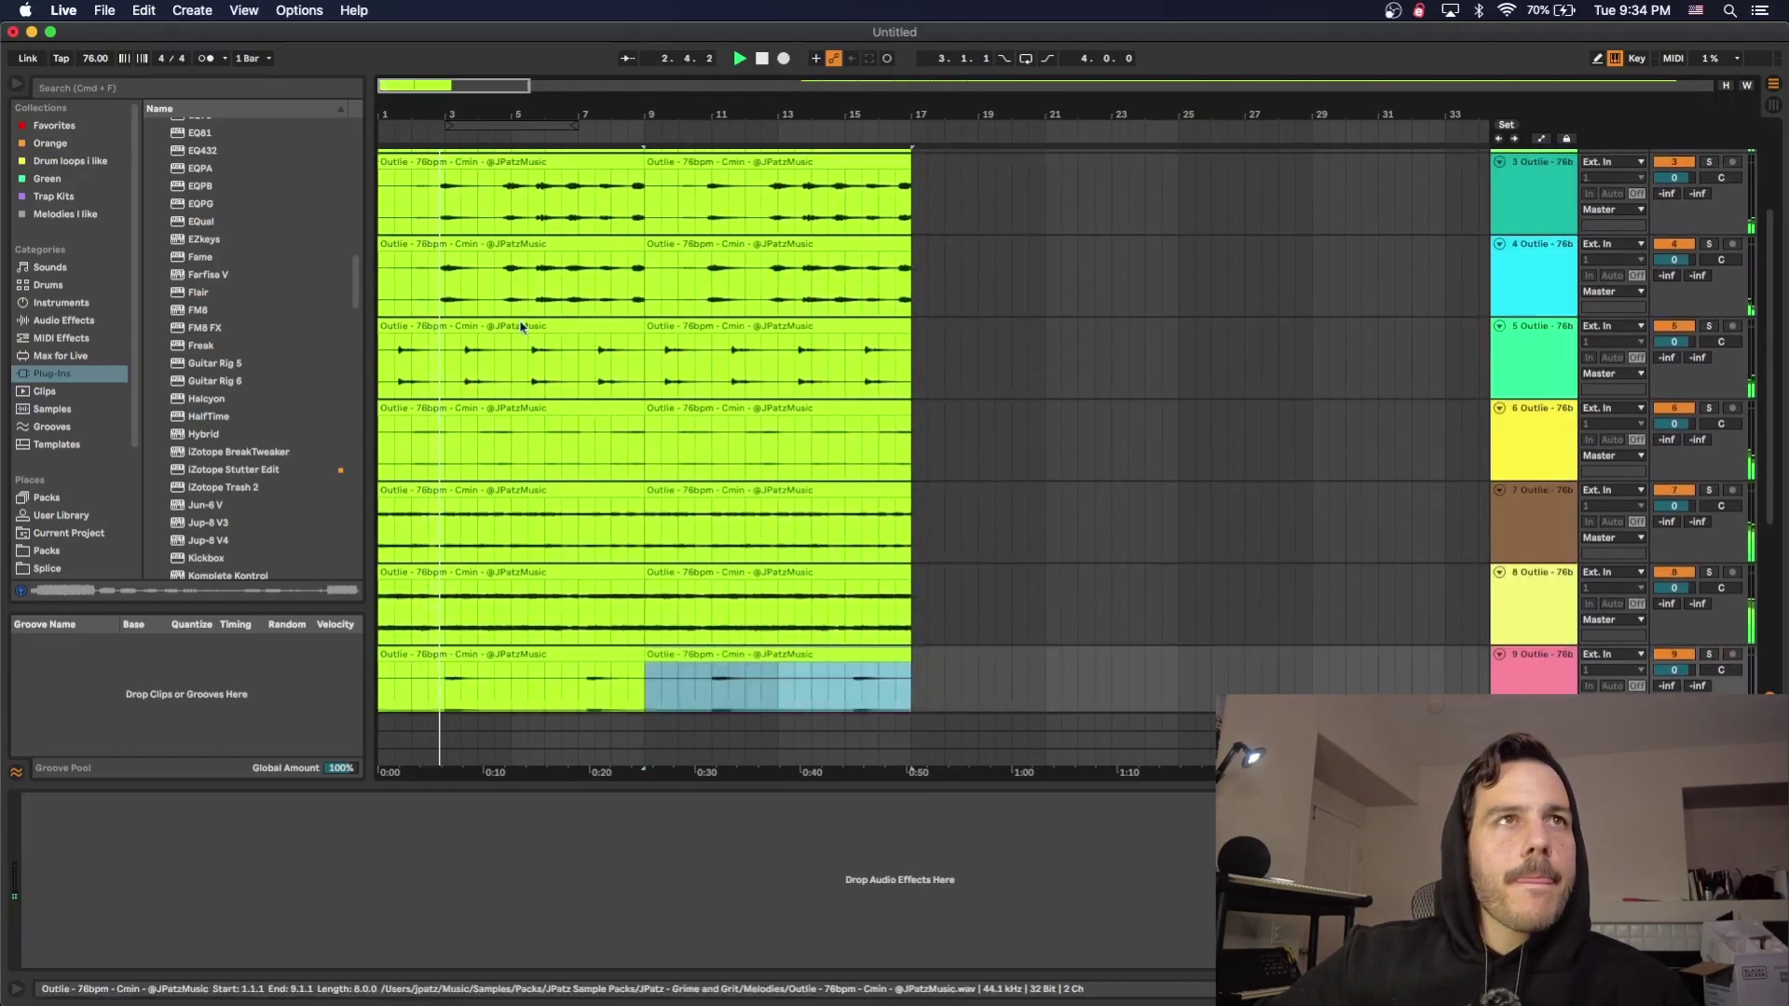
{"action": "scroll", "coordinate": [653, 419], "scroll_direction": "up", "scroll_amount": 2}
{"action": "left_click", "coordinate": [527, 157], "text": "shift"}
{"action": "key", "text": "super+l"}
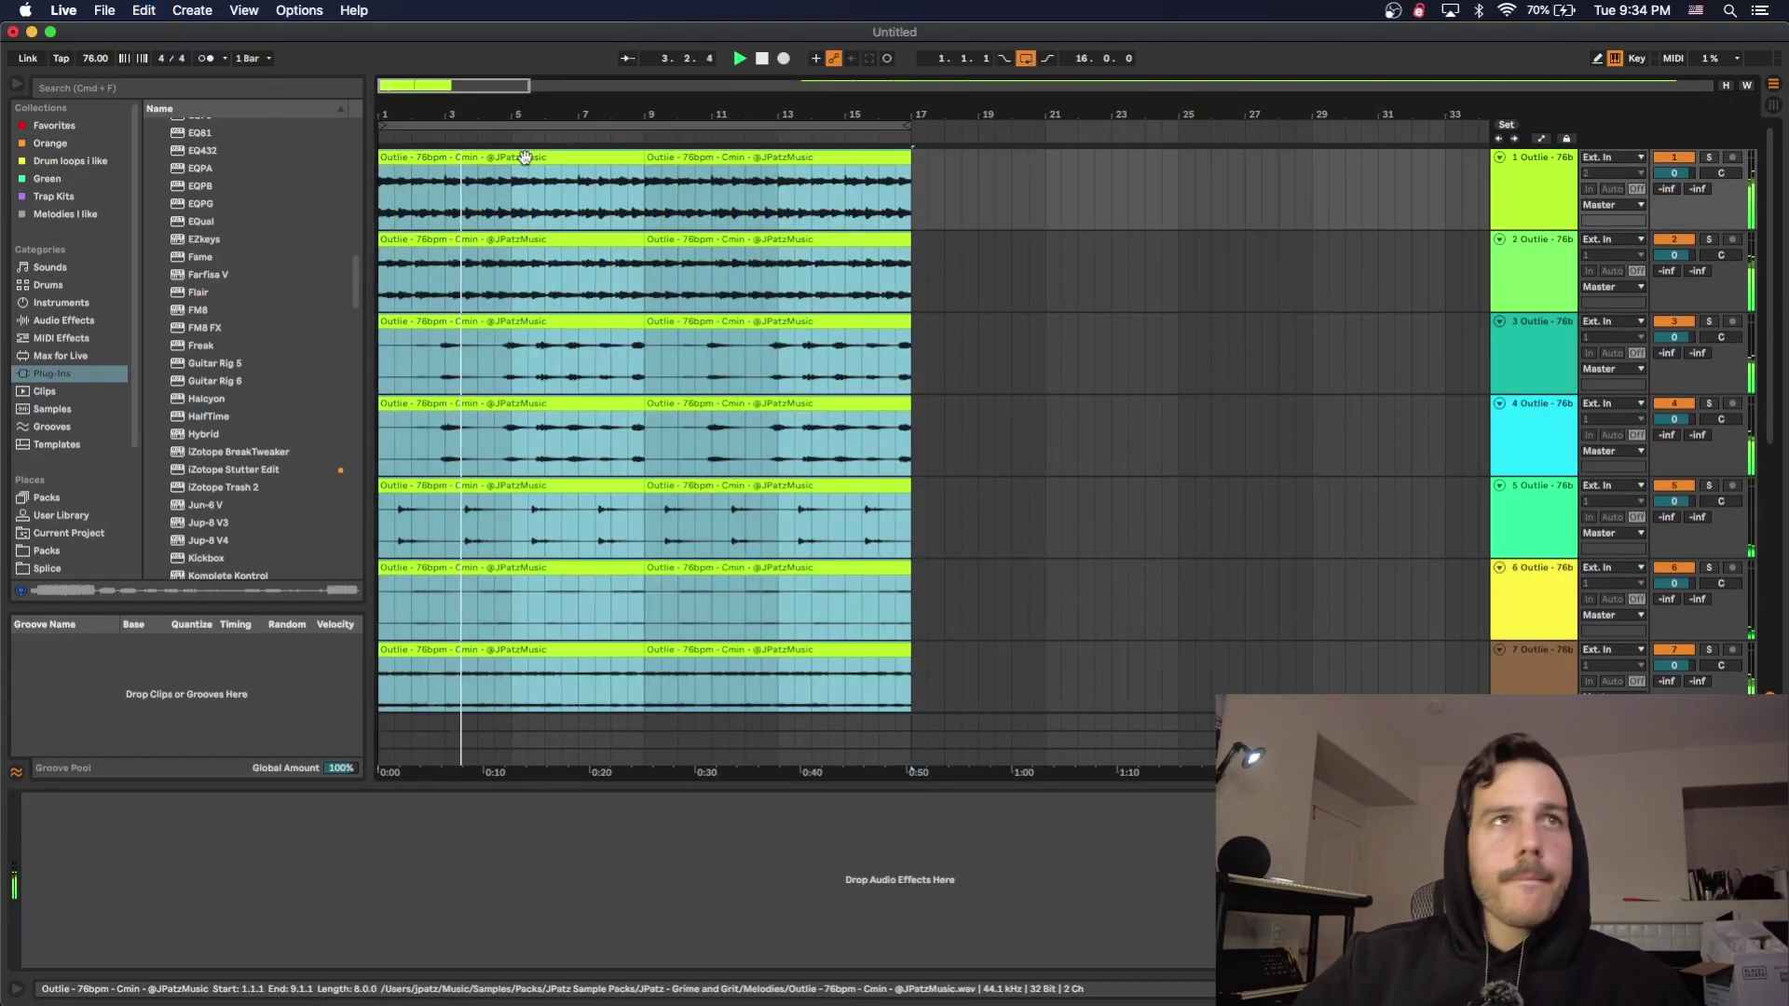
- Enable Warp on the selected clips in Complex Pro mode and hide the clip settings
{"action": "left_click", "coordinate": [540, 191]}
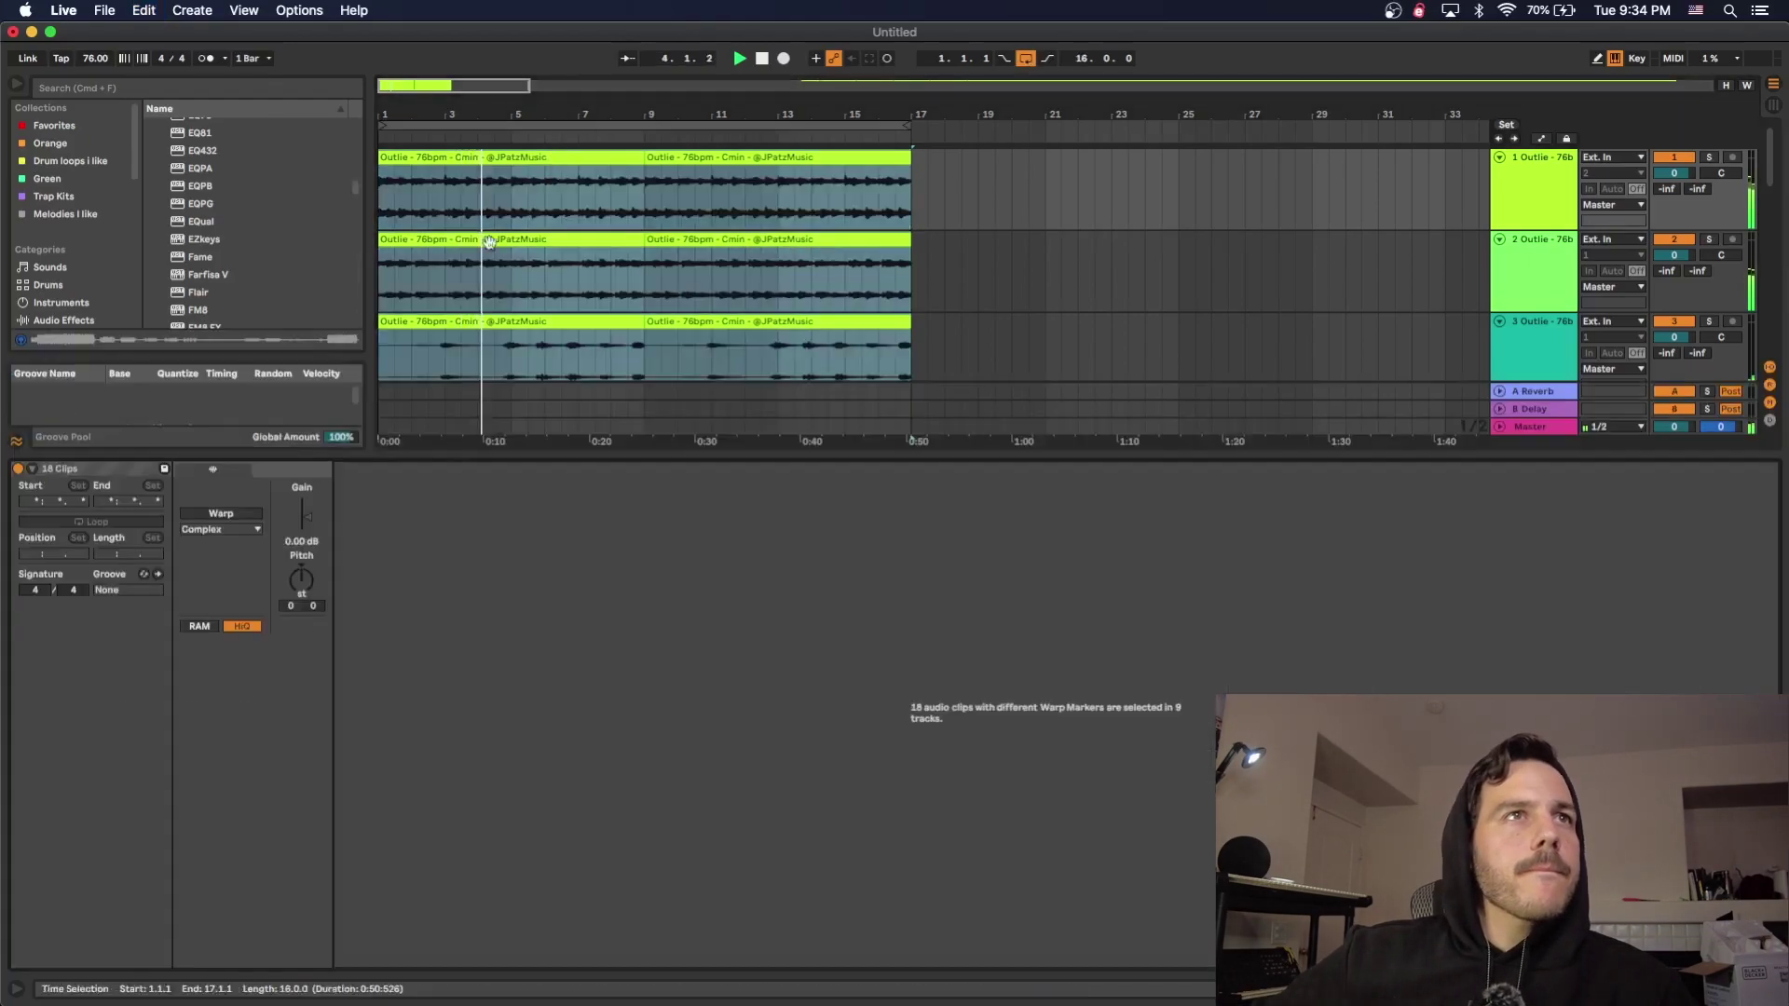
{"action": "left_click", "coordinate": [221, 513]}
{"action": "left_click", "coordinate": [221, 529]}
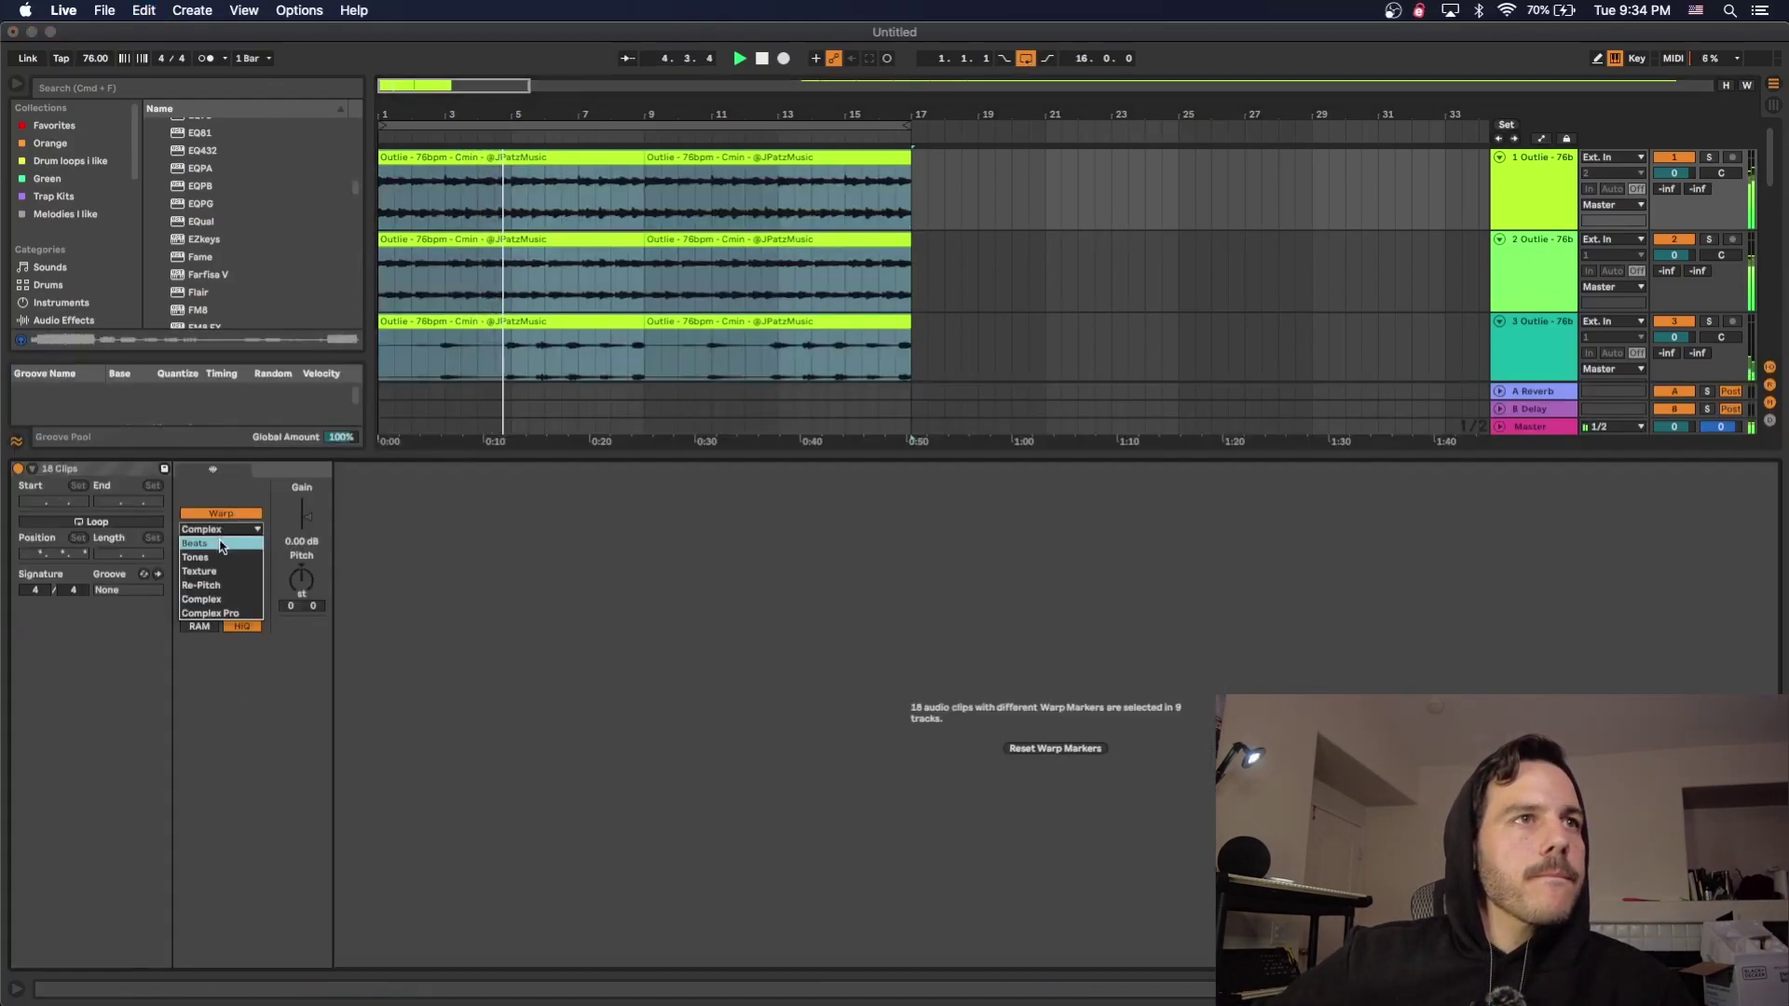
{"action": "left_click", "coordinate": [219, 617]}
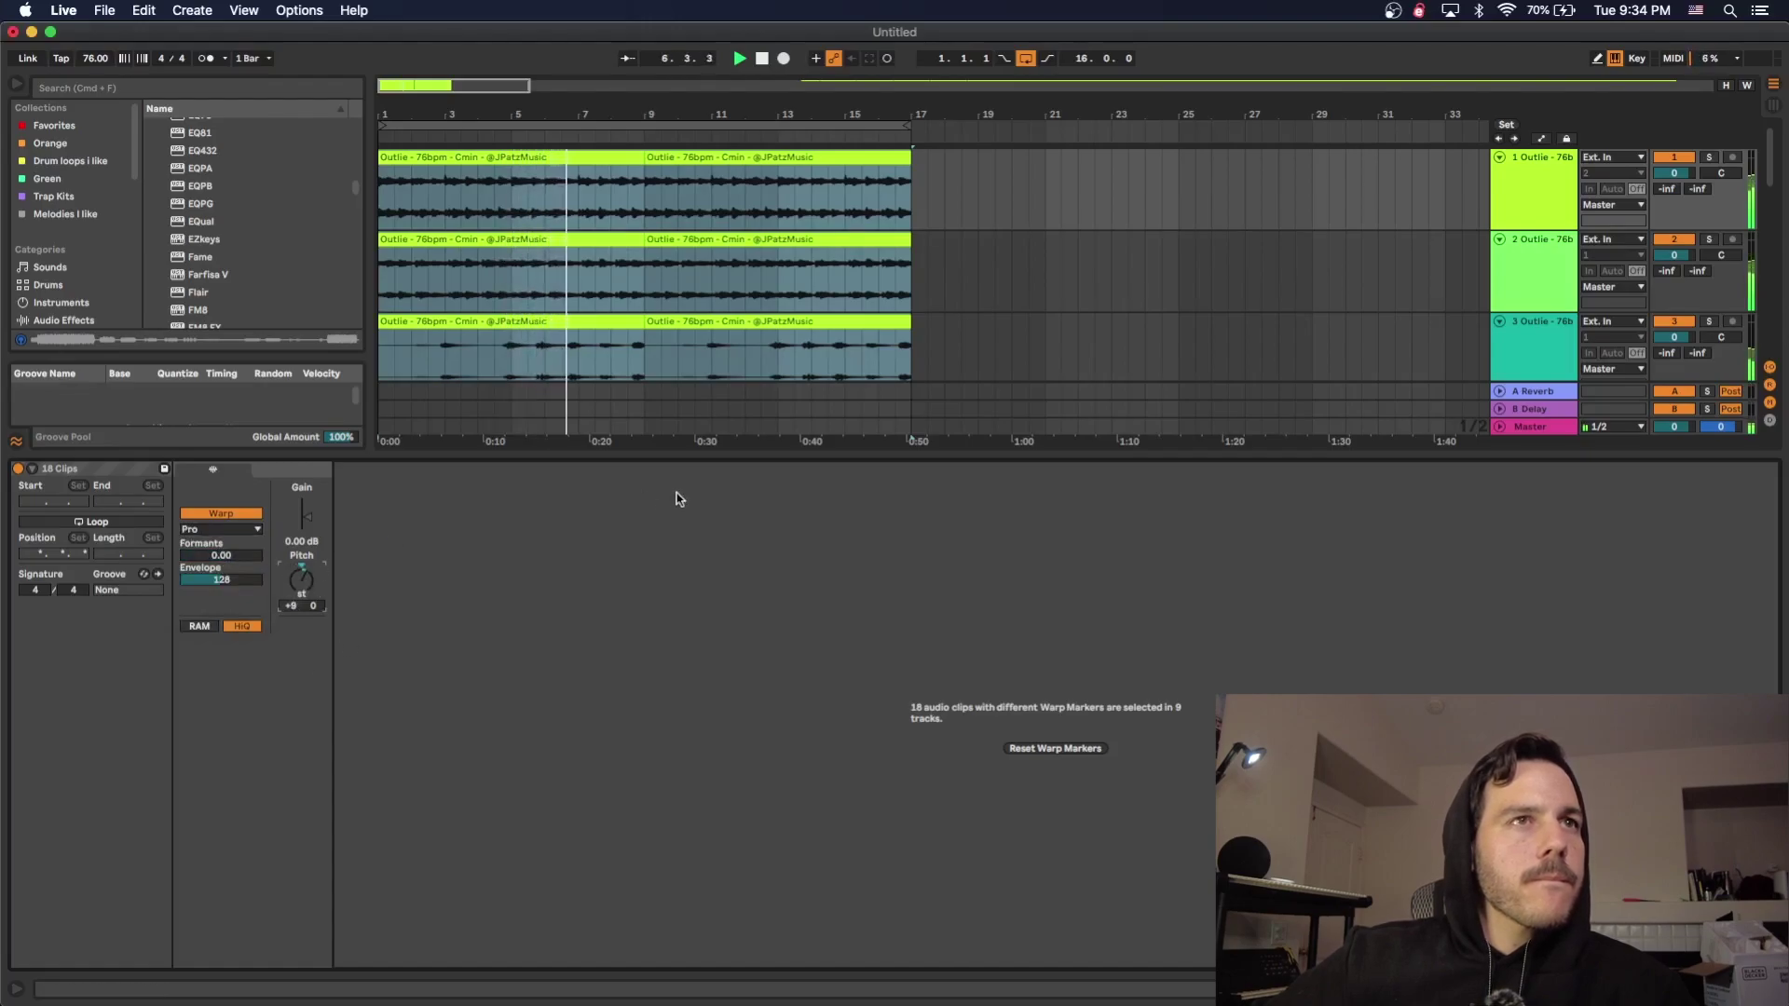
{"action": "key", "text": "super+alt+l"}
- Set the HalfTime loop length on the track group to 1/4 and close the plug-in window
{"action": "scroll", "coordinate": [1389, 480], "scroll_direction": "down", "scroll_amount": 5}
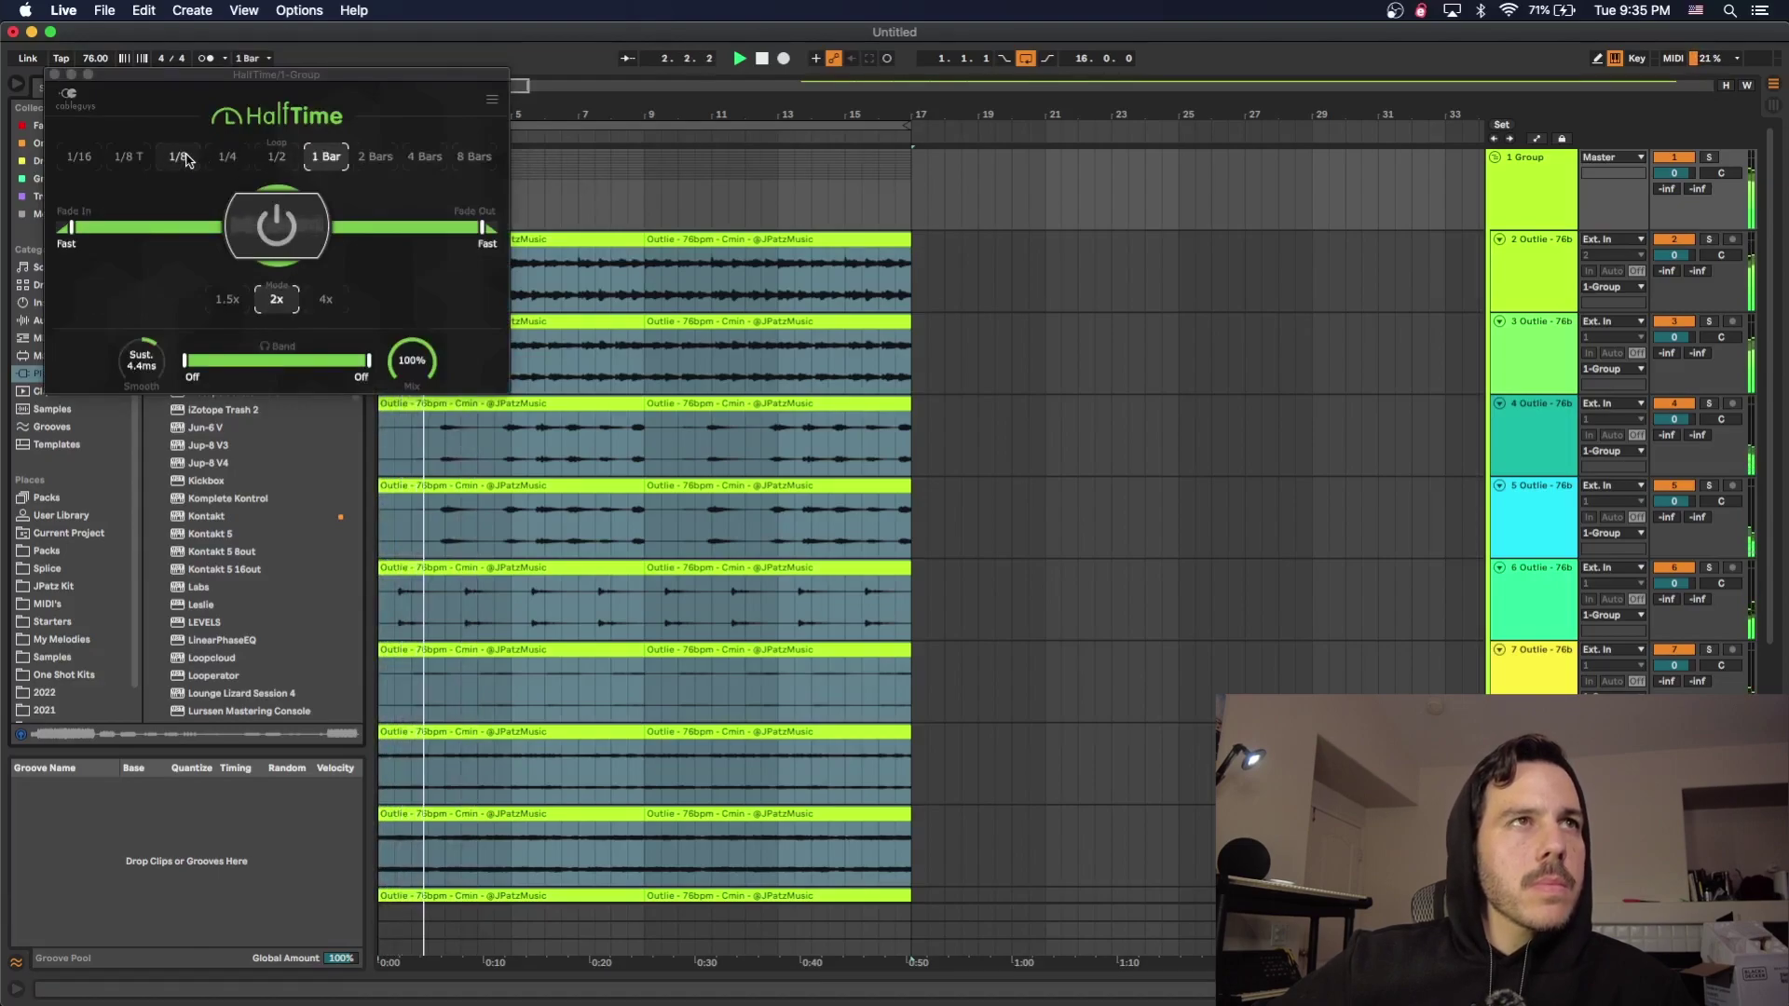
{"action": "left_click", "coordinate": [227, 157]}
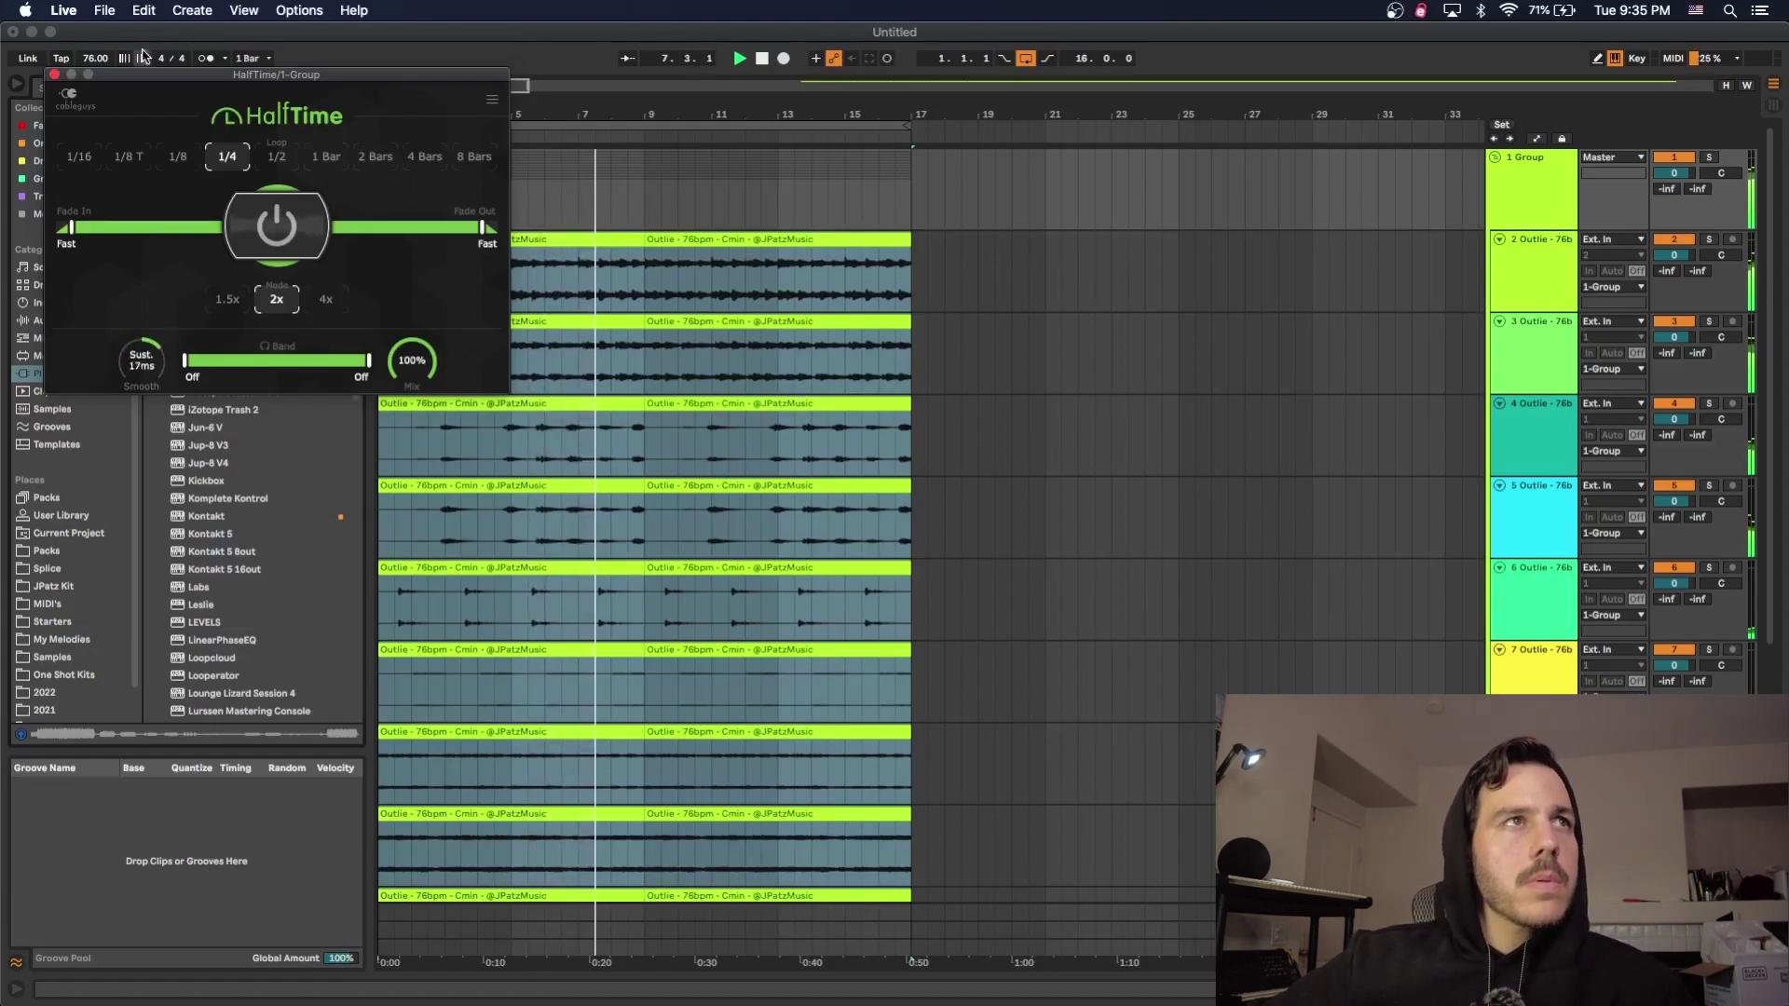
{"action": "left_click", "coordinate": [54, 74]}
- Fold the group of melody tracks and insert a new MIDI track below it
{"action": "scroll", "coordinate": [908, 745], "scroll_direction": "down", "scroll_amount": 5}
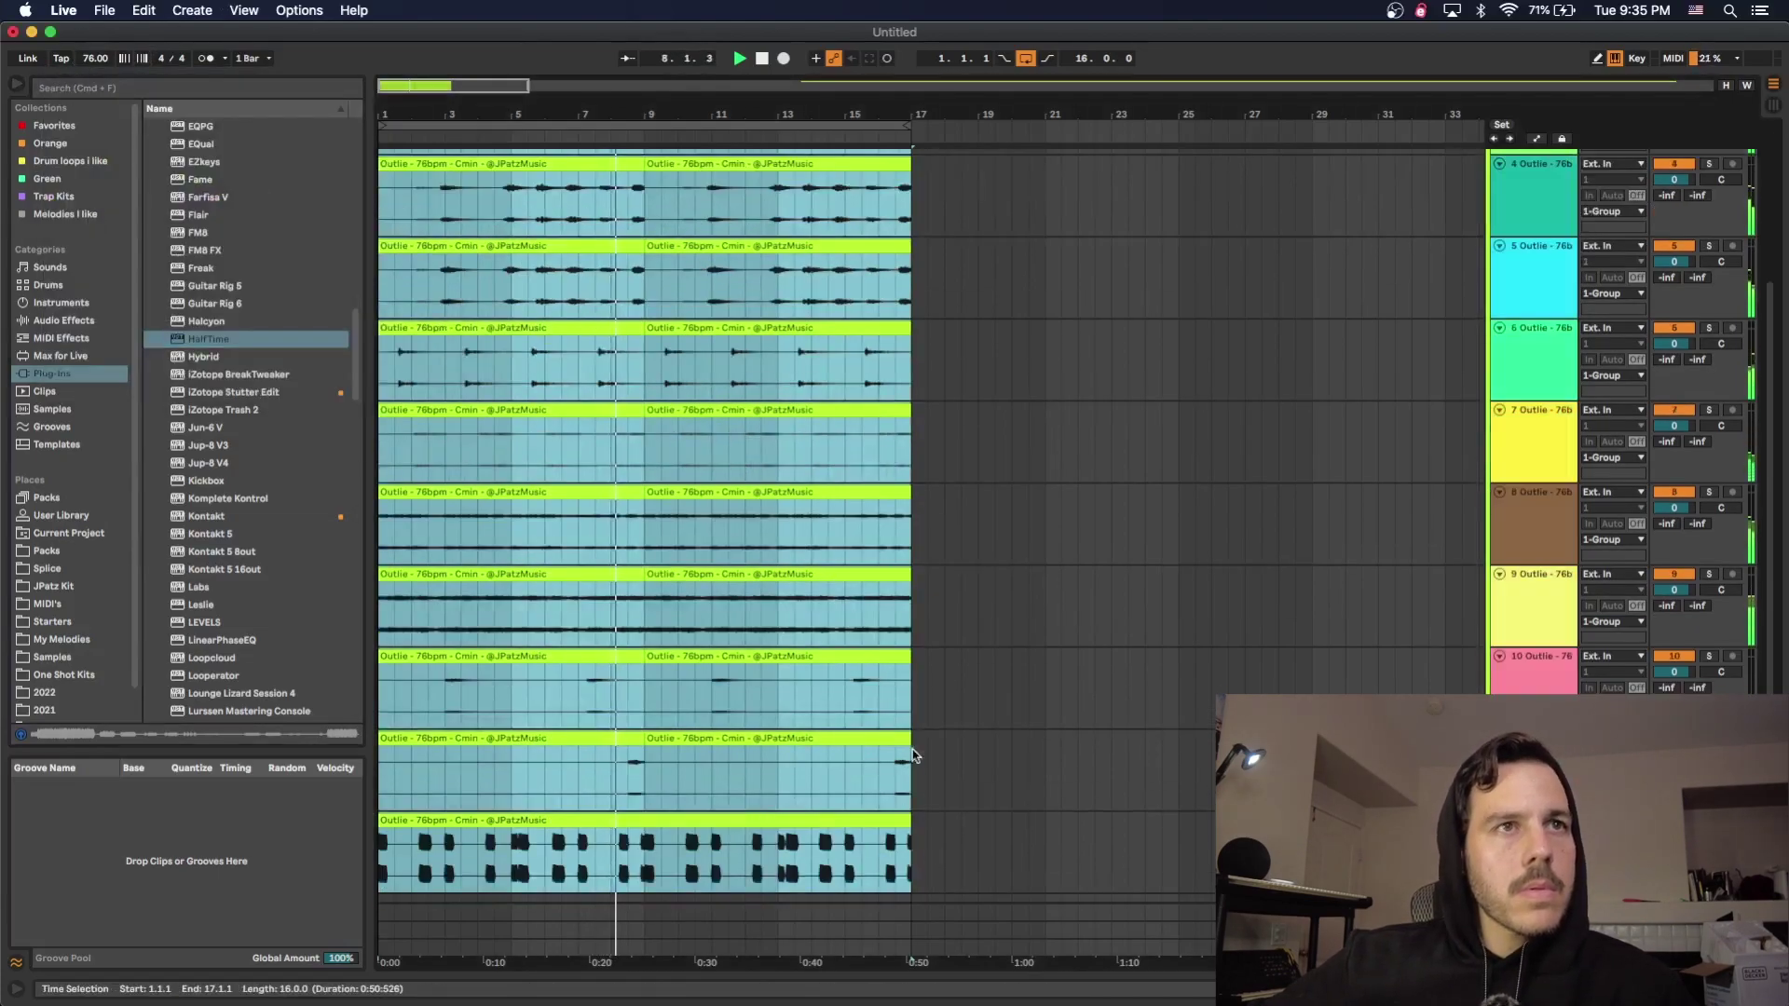
{"action": "scroll", "coordinate": [668, 665], "scroll_direction": "up", "scroll_amount": 5}
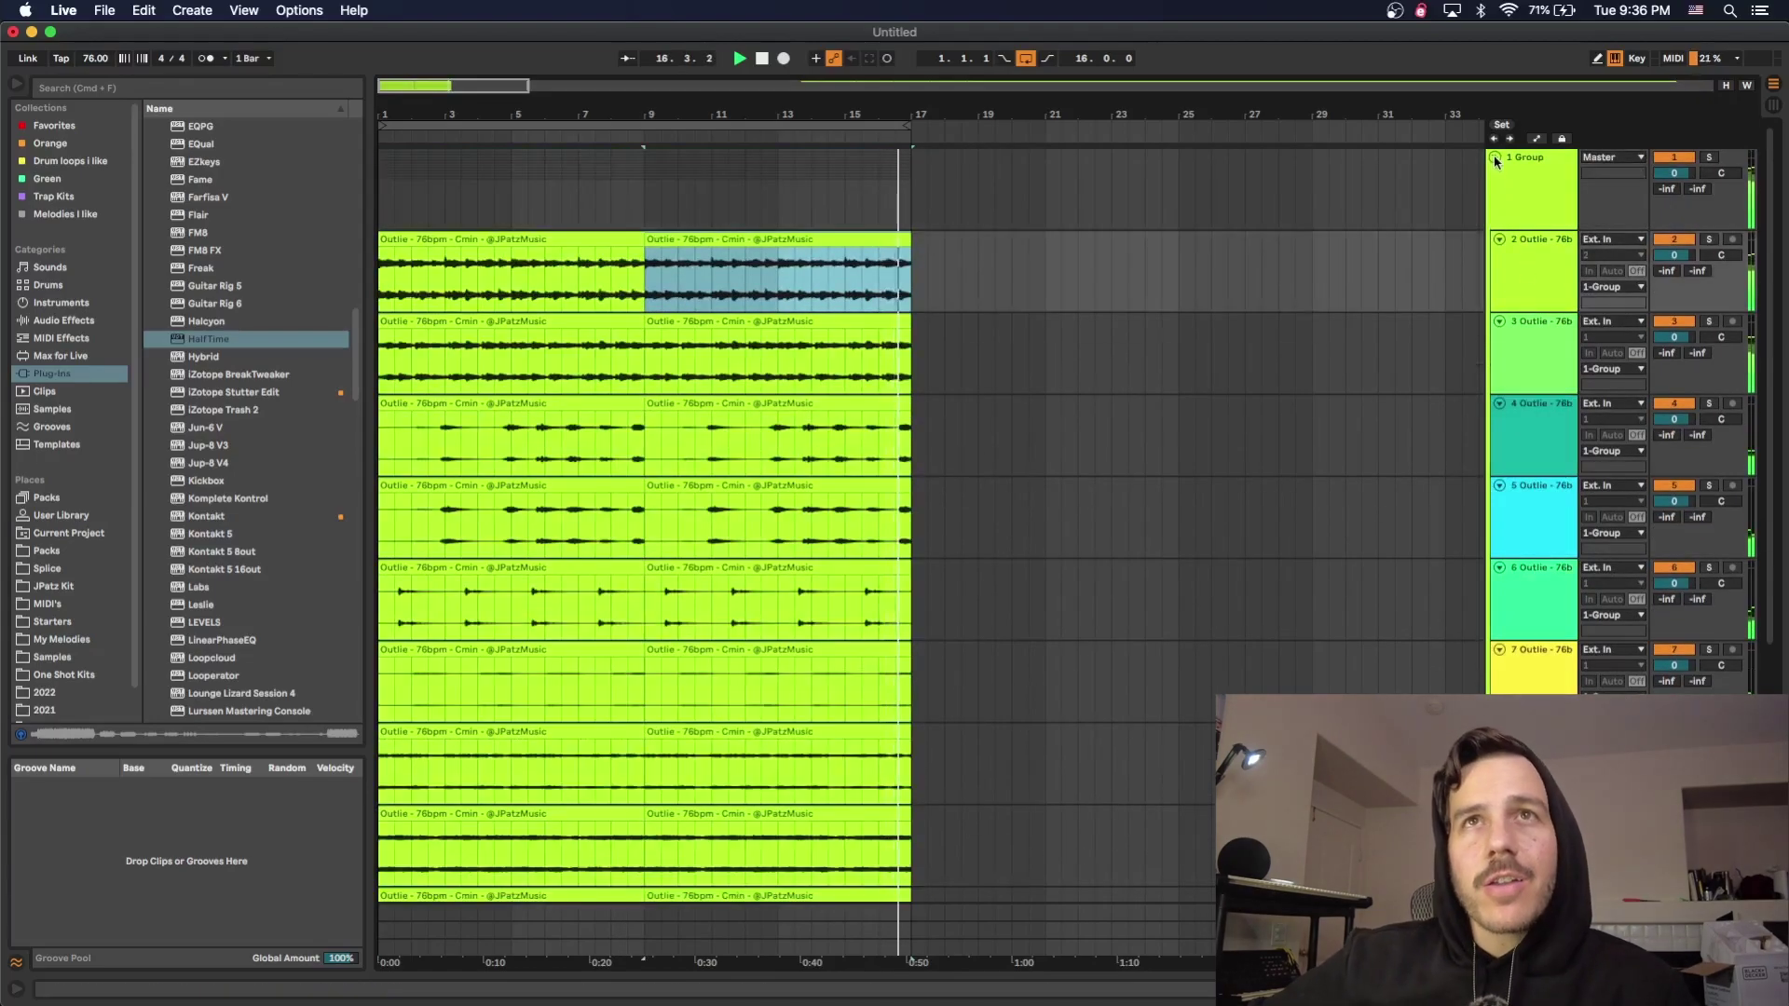
{"action": "left_click", "coordinate": [1496, 160]}
{"action": "left_click", "coordinate": [192, 10]}
{"action": "left_click", "coordinate": [191, 54]}
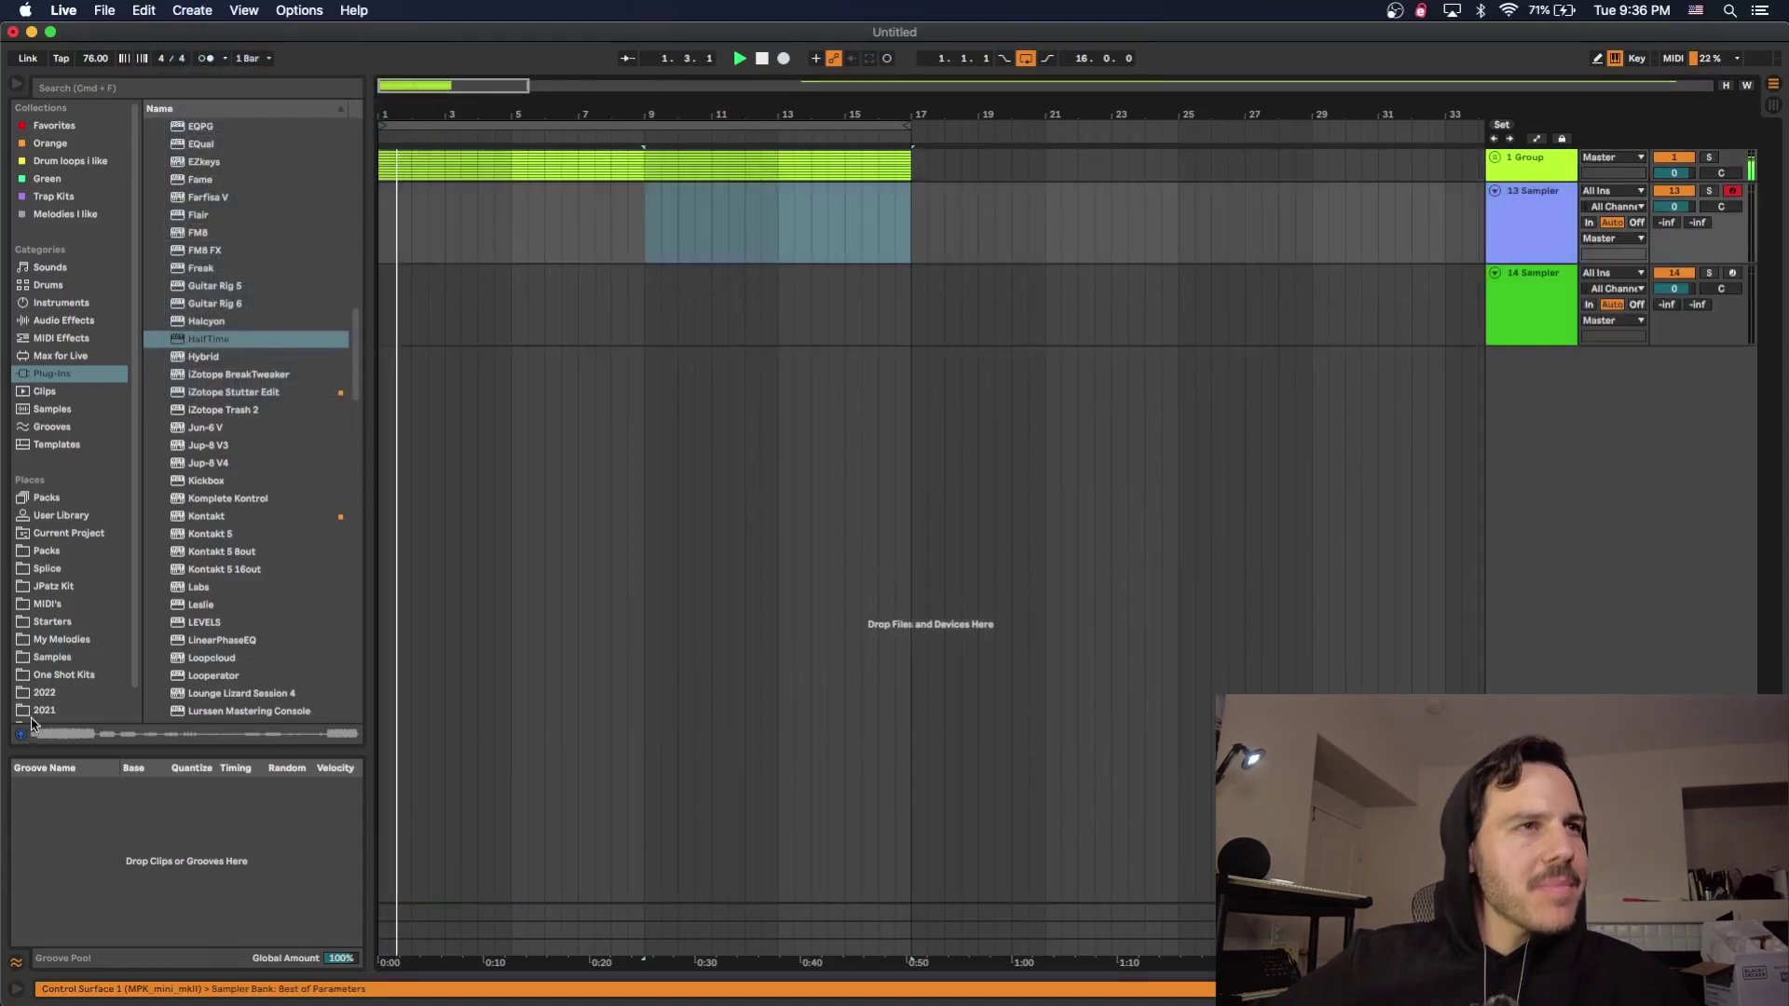
- Expand the Drums folder of the JPatz - Grime and Grit pack and load a Drum Rack on the new MIDI track
{"action": "left_click", "coordinate": [47, 550]}
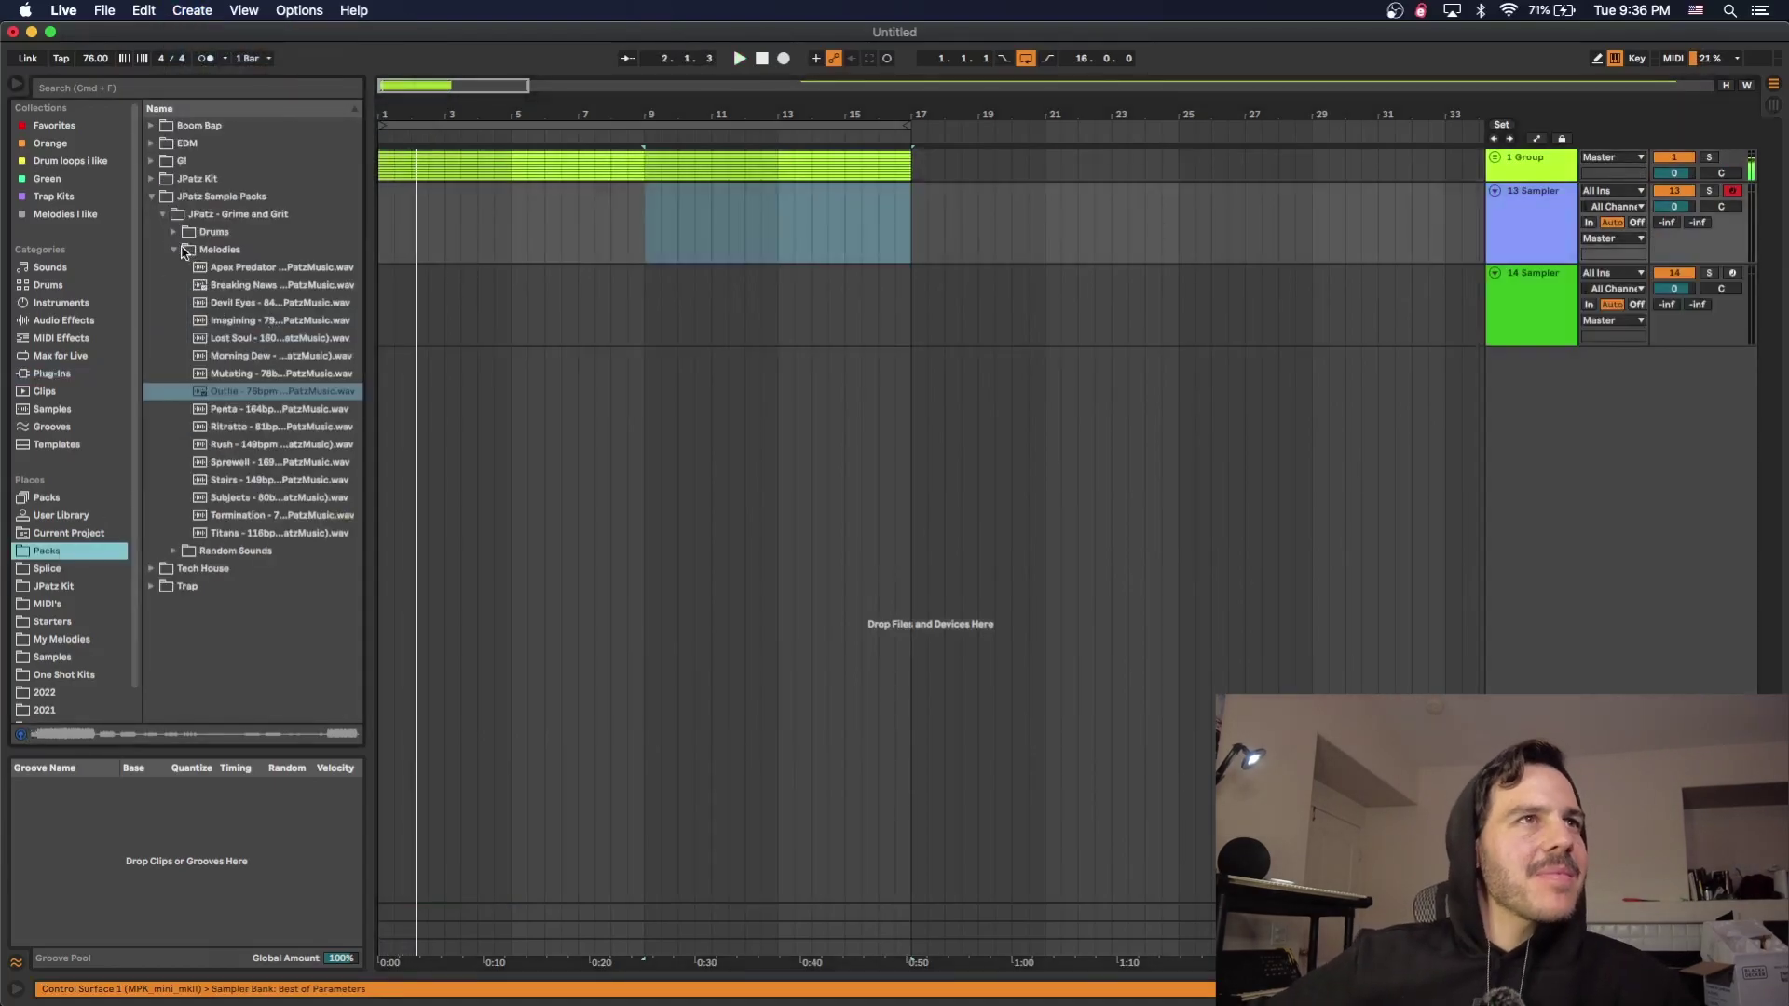
{"action": "left_click", "coordinate": [175, 234]}
{"action": "left_click", "coordinate": [54, 303]}
{"action": "double_click", "coordinate": [224, 160]}
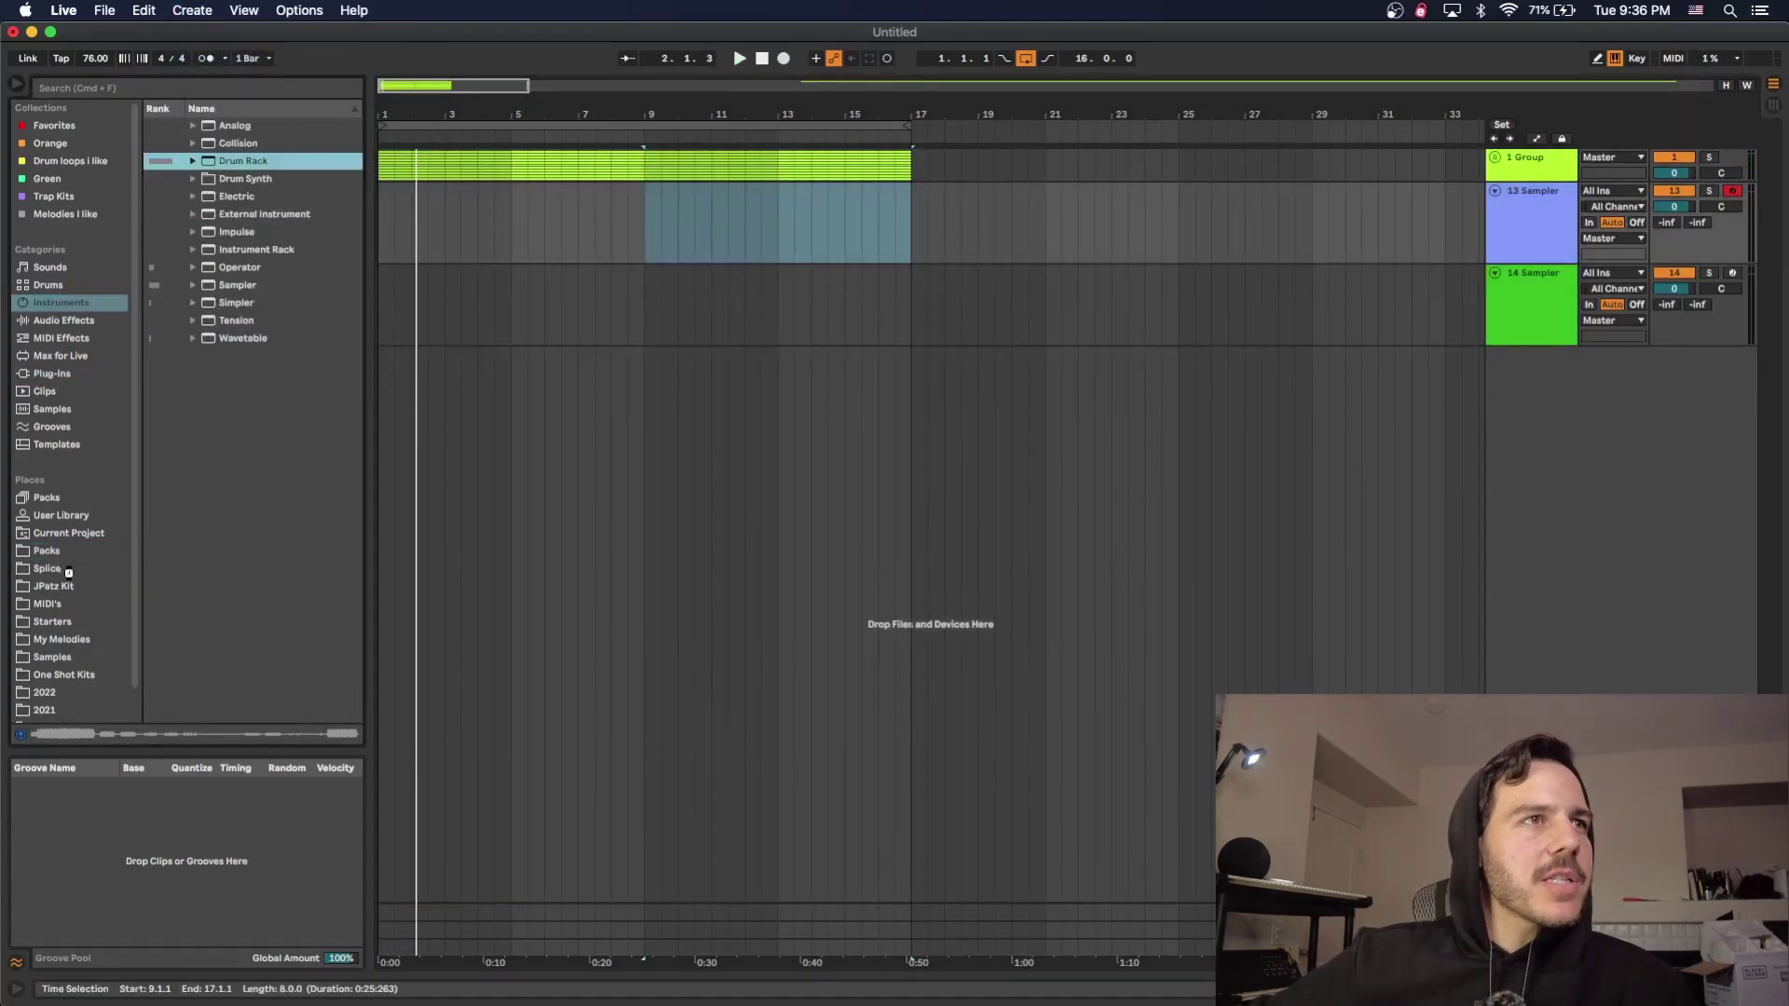
- Audition the pack's hat and kick samples, load Kick Mayhem onto the Drum Rack's C1 pad and play the arrangement
{"action": "left_click", "coordinate": [51, 553]}
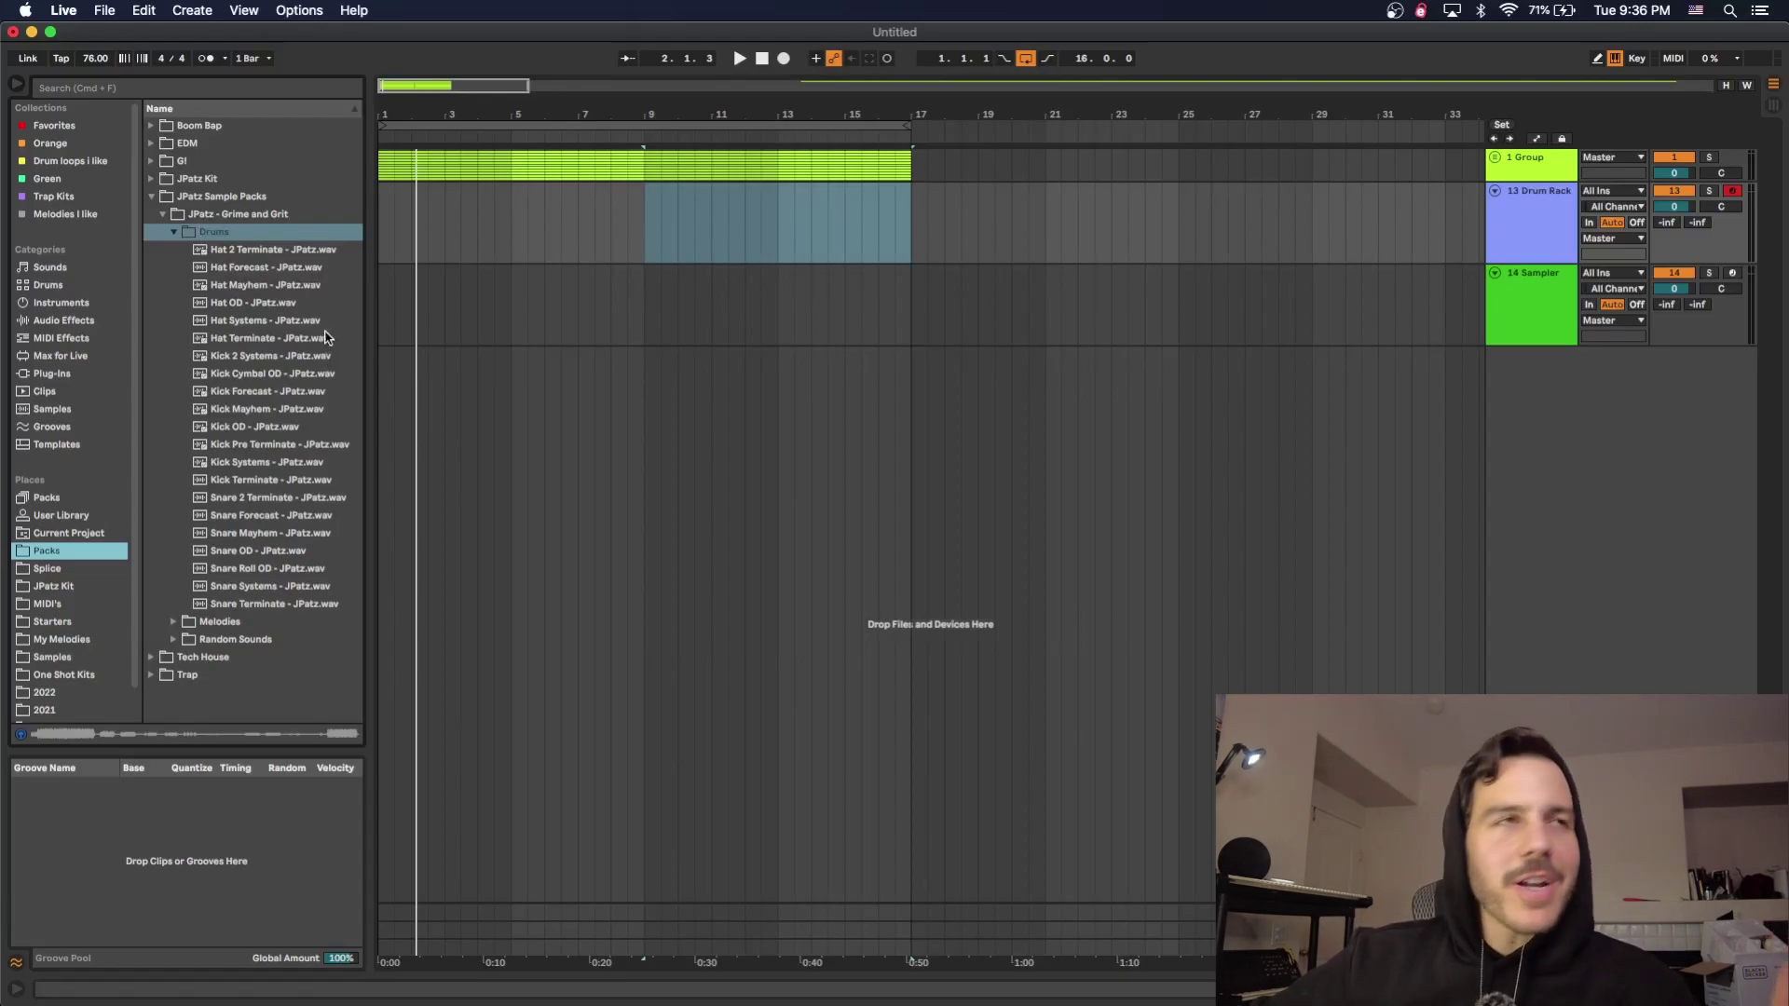
{"action": "left_click", "coordinate": [270, 285]}
{"action": "left_click", "coordinate": [257, 410]}
{"action": "key", "text": "Up"}
{"action": "key", "text": "Up"}
{"action": "key", "text": "Up"}
{"action": "left_click", "coordinate": [256, 410]}
{"action": "left_click", "coordinate": [264, 393]}
{"action": "left_click", "coordinate": [252, 427]}
{"action": "left_click", "coordinate": [326, 410]}
{"action": "key", "text": "shift+Tab"}
{"action": "key", "text": "space"}
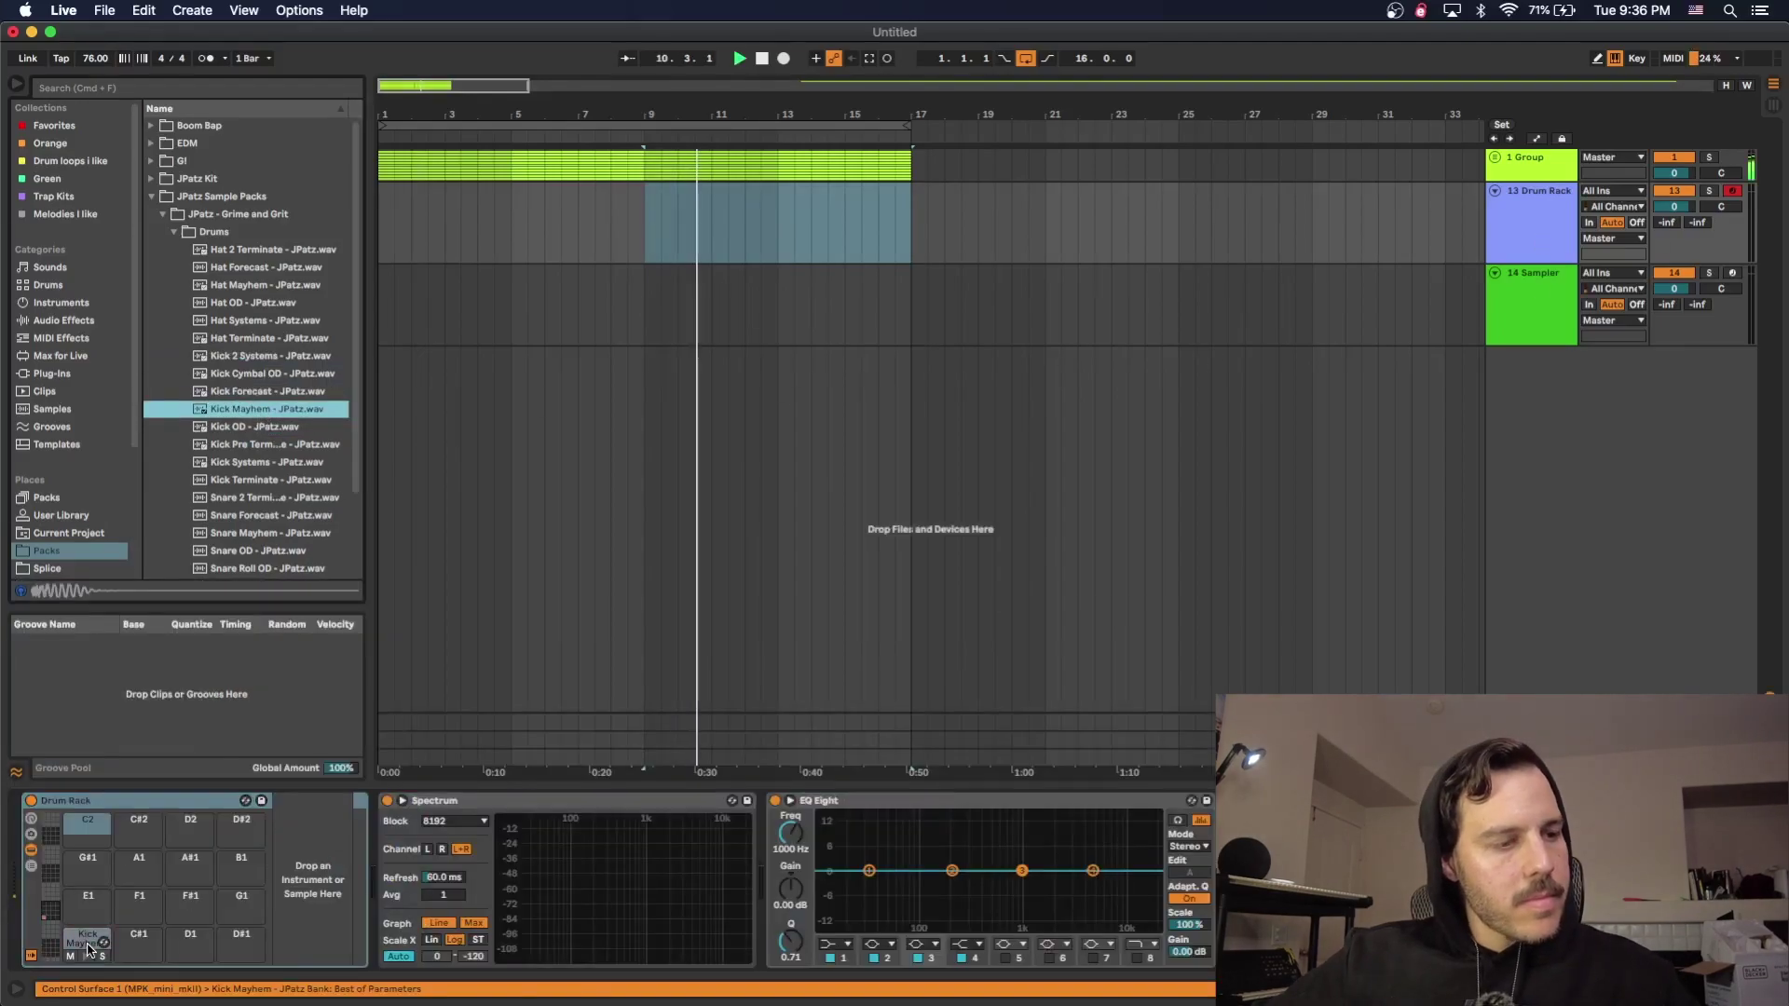
- Audition the kicks listed around Kick Mayhem and load Kick Forecast onto the C#1 pad
{"action": "key", "text": "Up"}
{"action": "key", "text": "Up"}
{"action": "key", "text": "Up"}
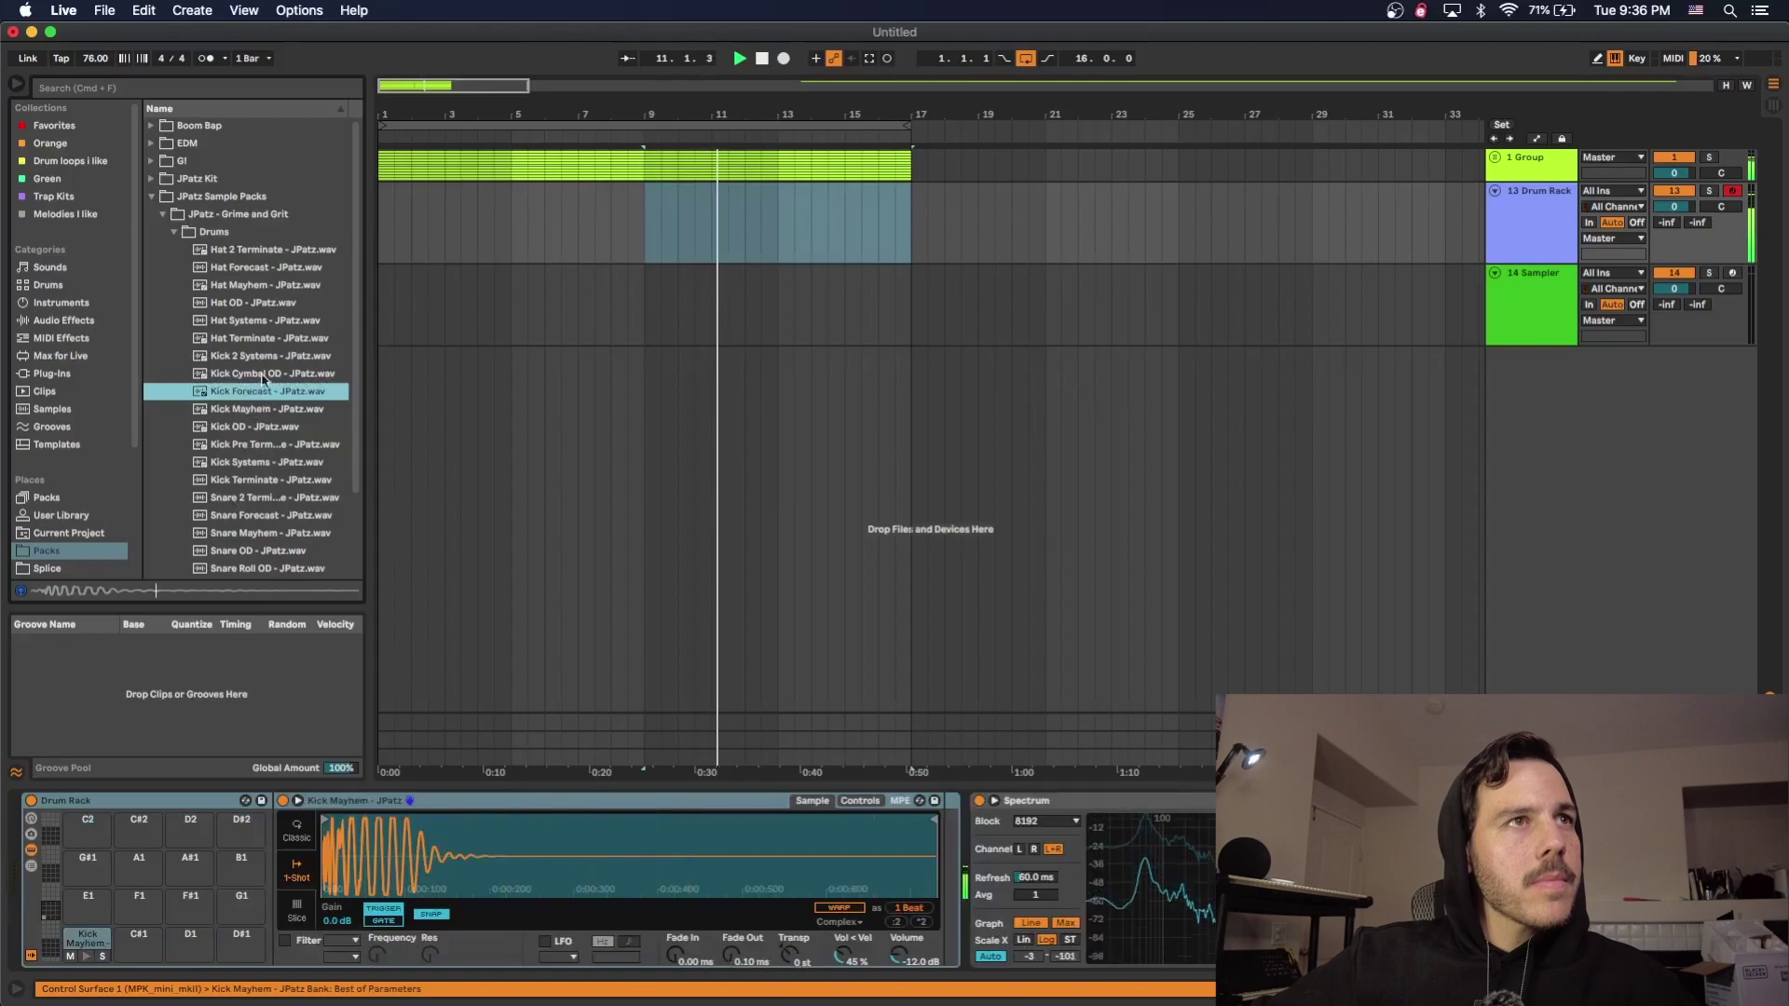
{"action": "key", "text": "Down"}
{"action": "key", "text": "Down"}
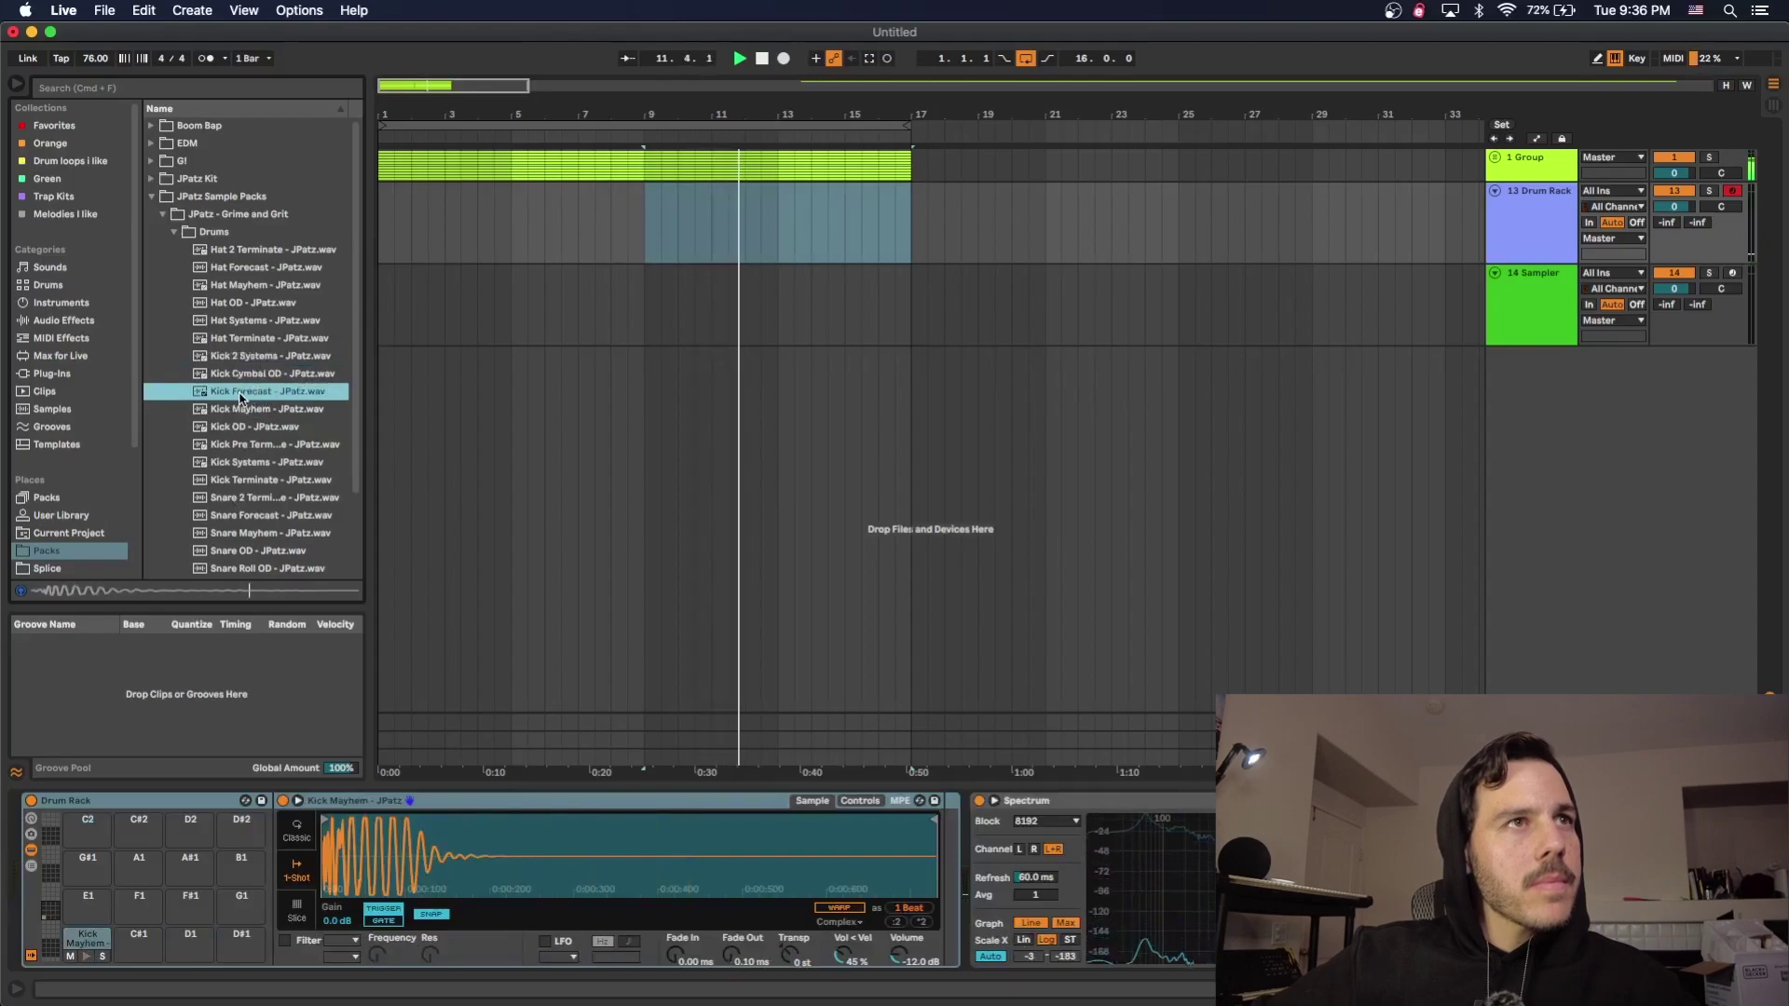
{"action": "left_click_drag", "start_coordinate": [128, 946], "coordinate": [127, 946]}
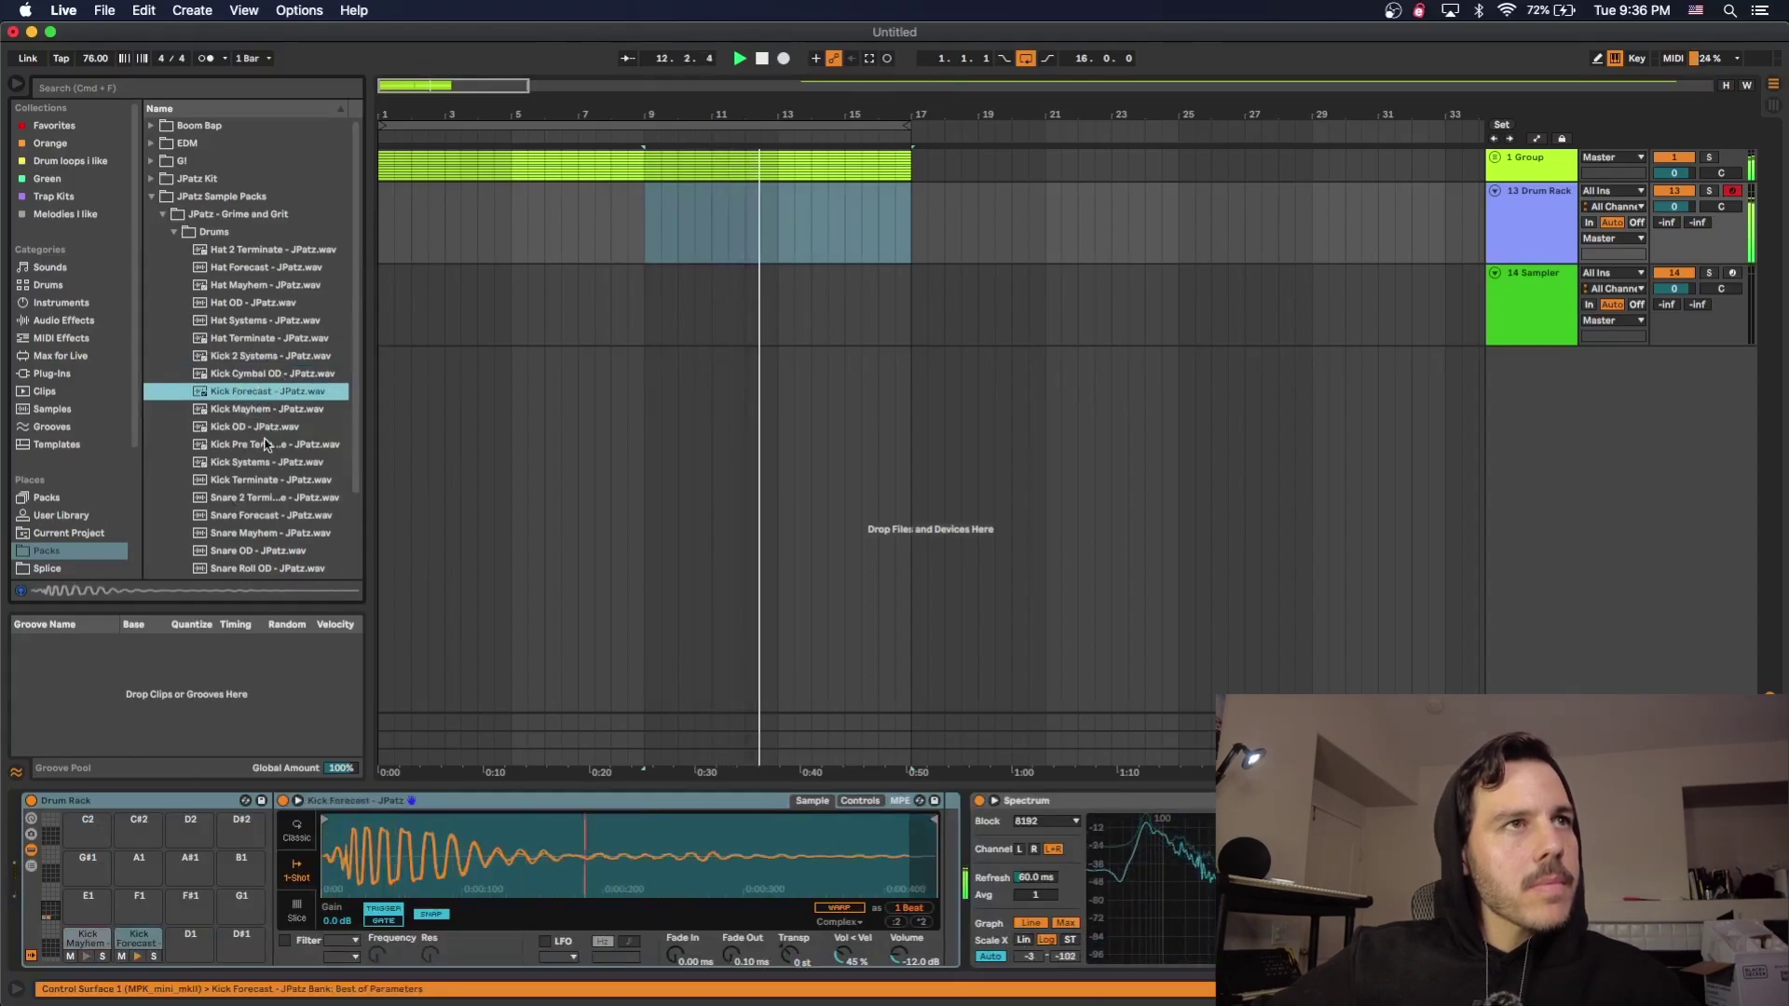
- Audition Kick Pre Terminate and Kick Systems, and load Kick Terminate onto the D1 pad
{"action": "left_click", "coordinate": [260, 445]}
{"action": "left_click", "coordinate": [254, 462]}
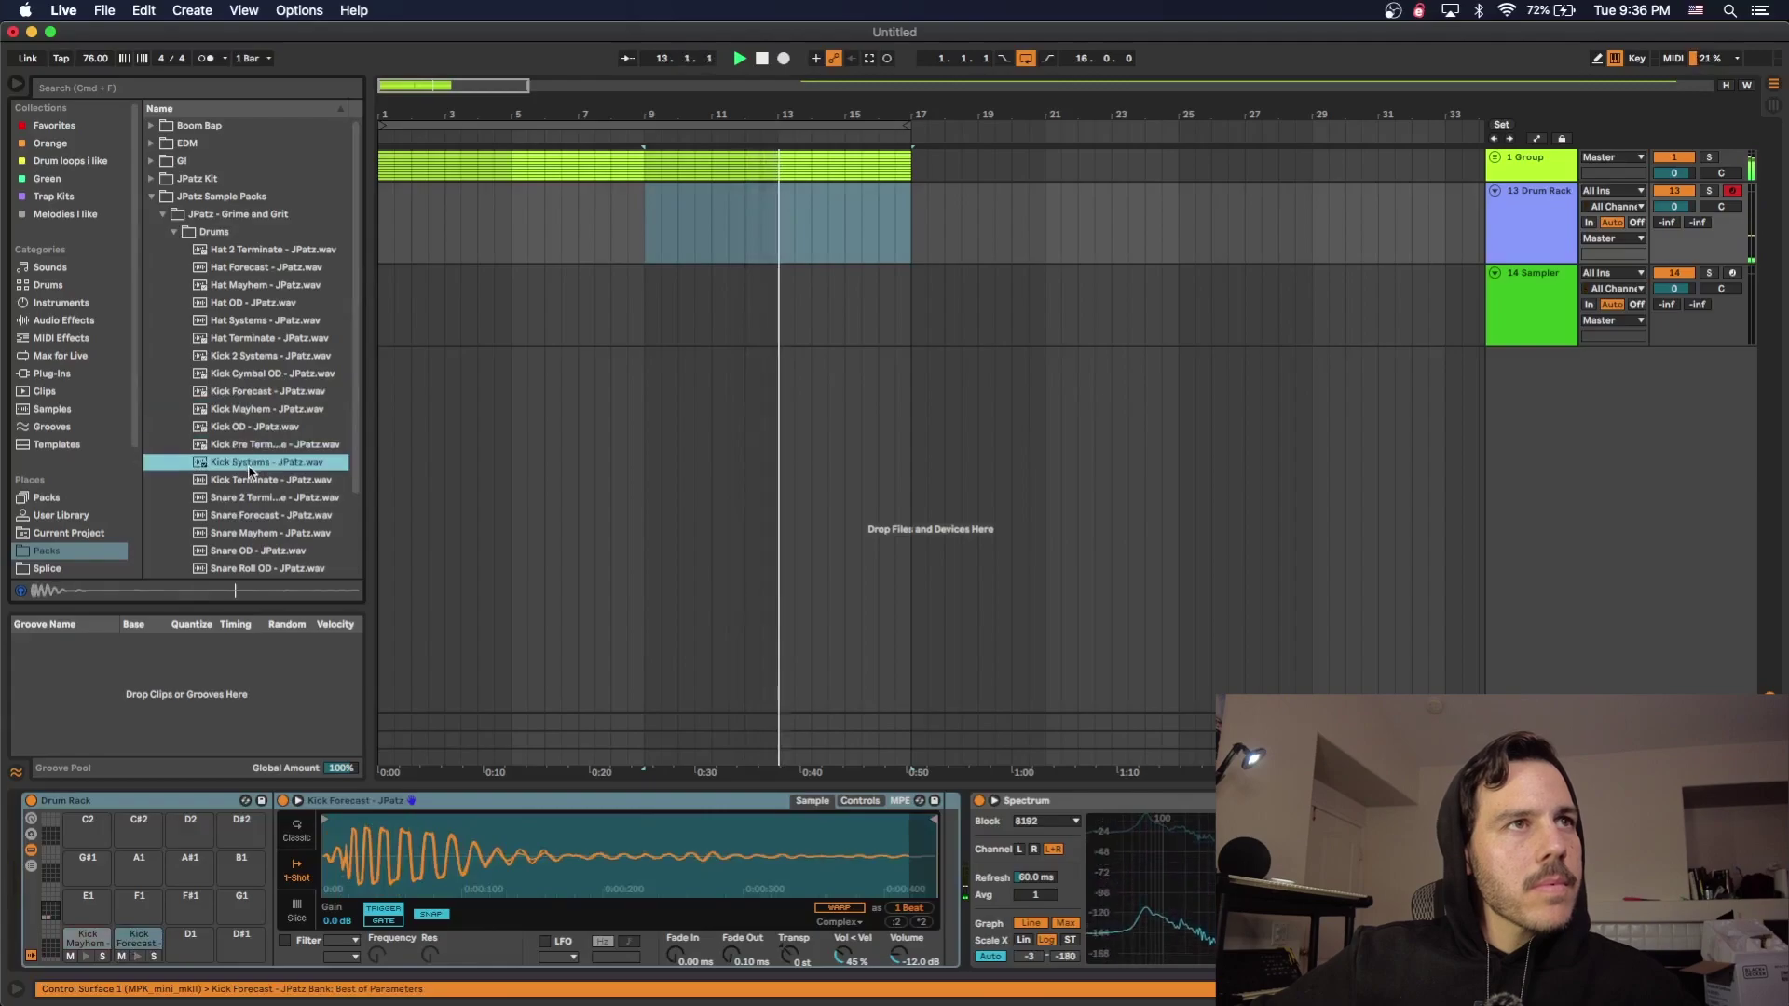
{"action": "left_click", "coordinate": [248, 479]}
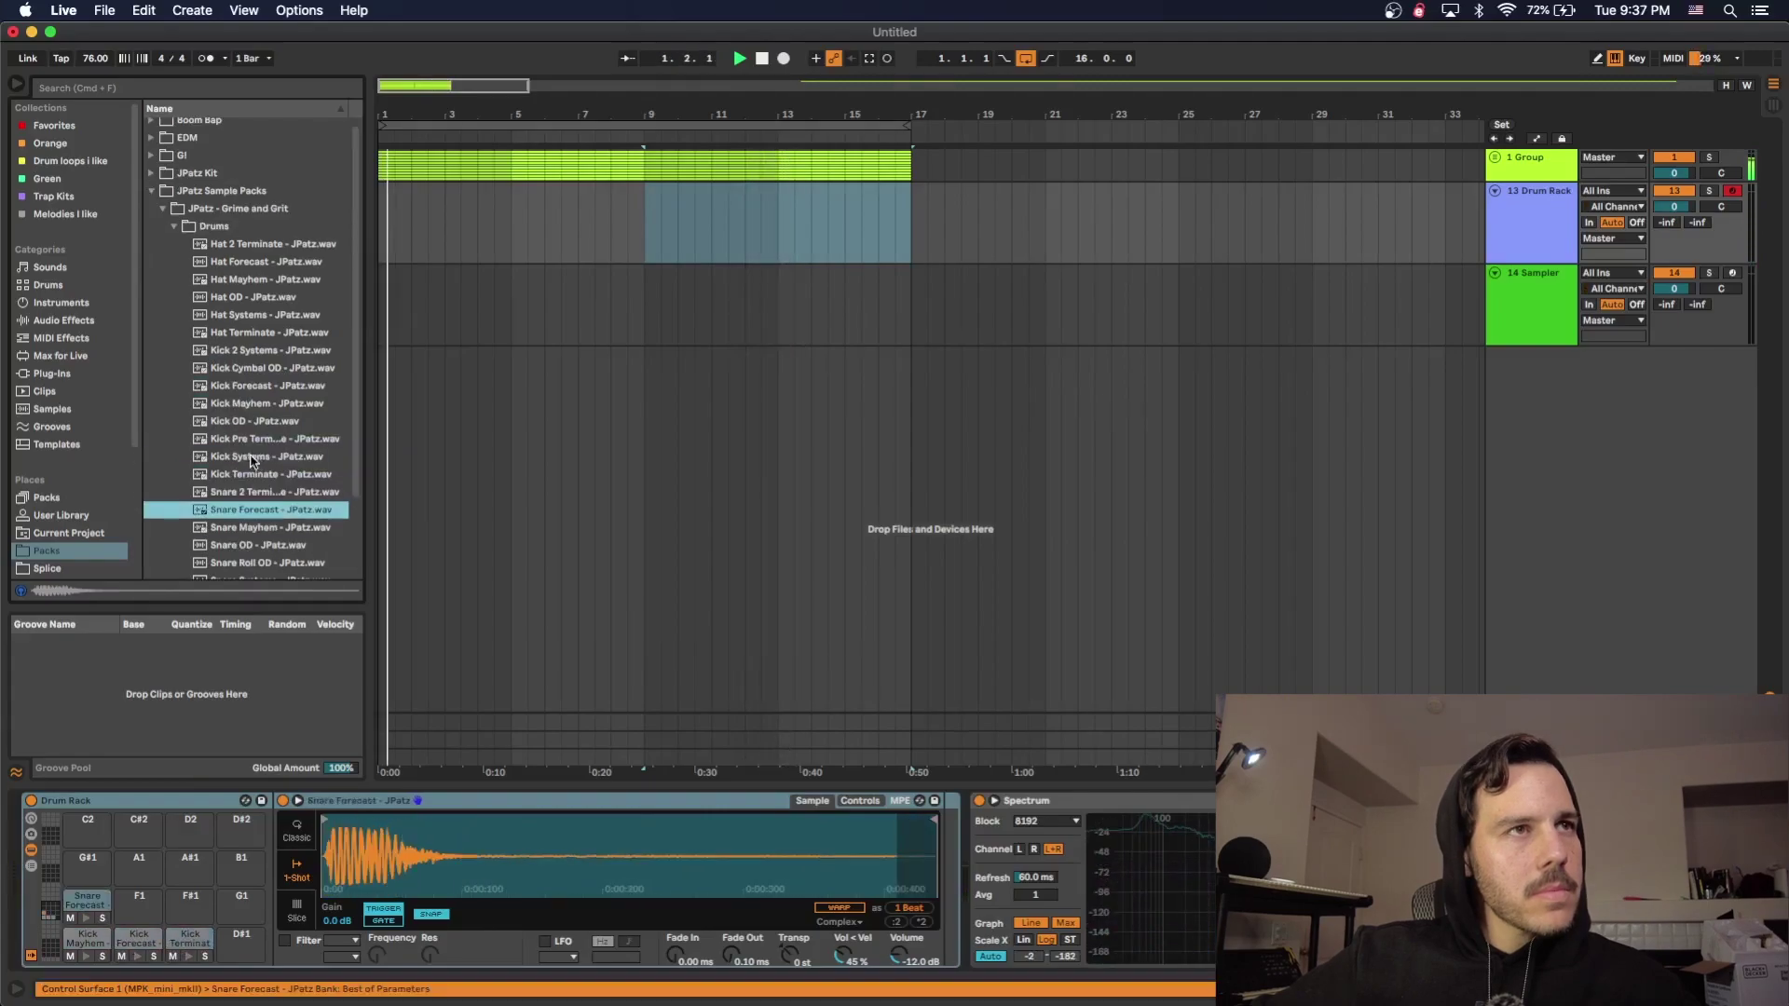
- Load Snare Mayhem, Snare OD, Snare Systems and Snare Roll OD onto pads F1, F#1, G#1 and A1 of the Drum Rack
{"action": "left_click_drag", "start_coordinate": [230, 529], "coordinate": [129, 904]}
{"action": "left_click", "coordinate": [261, 546]}
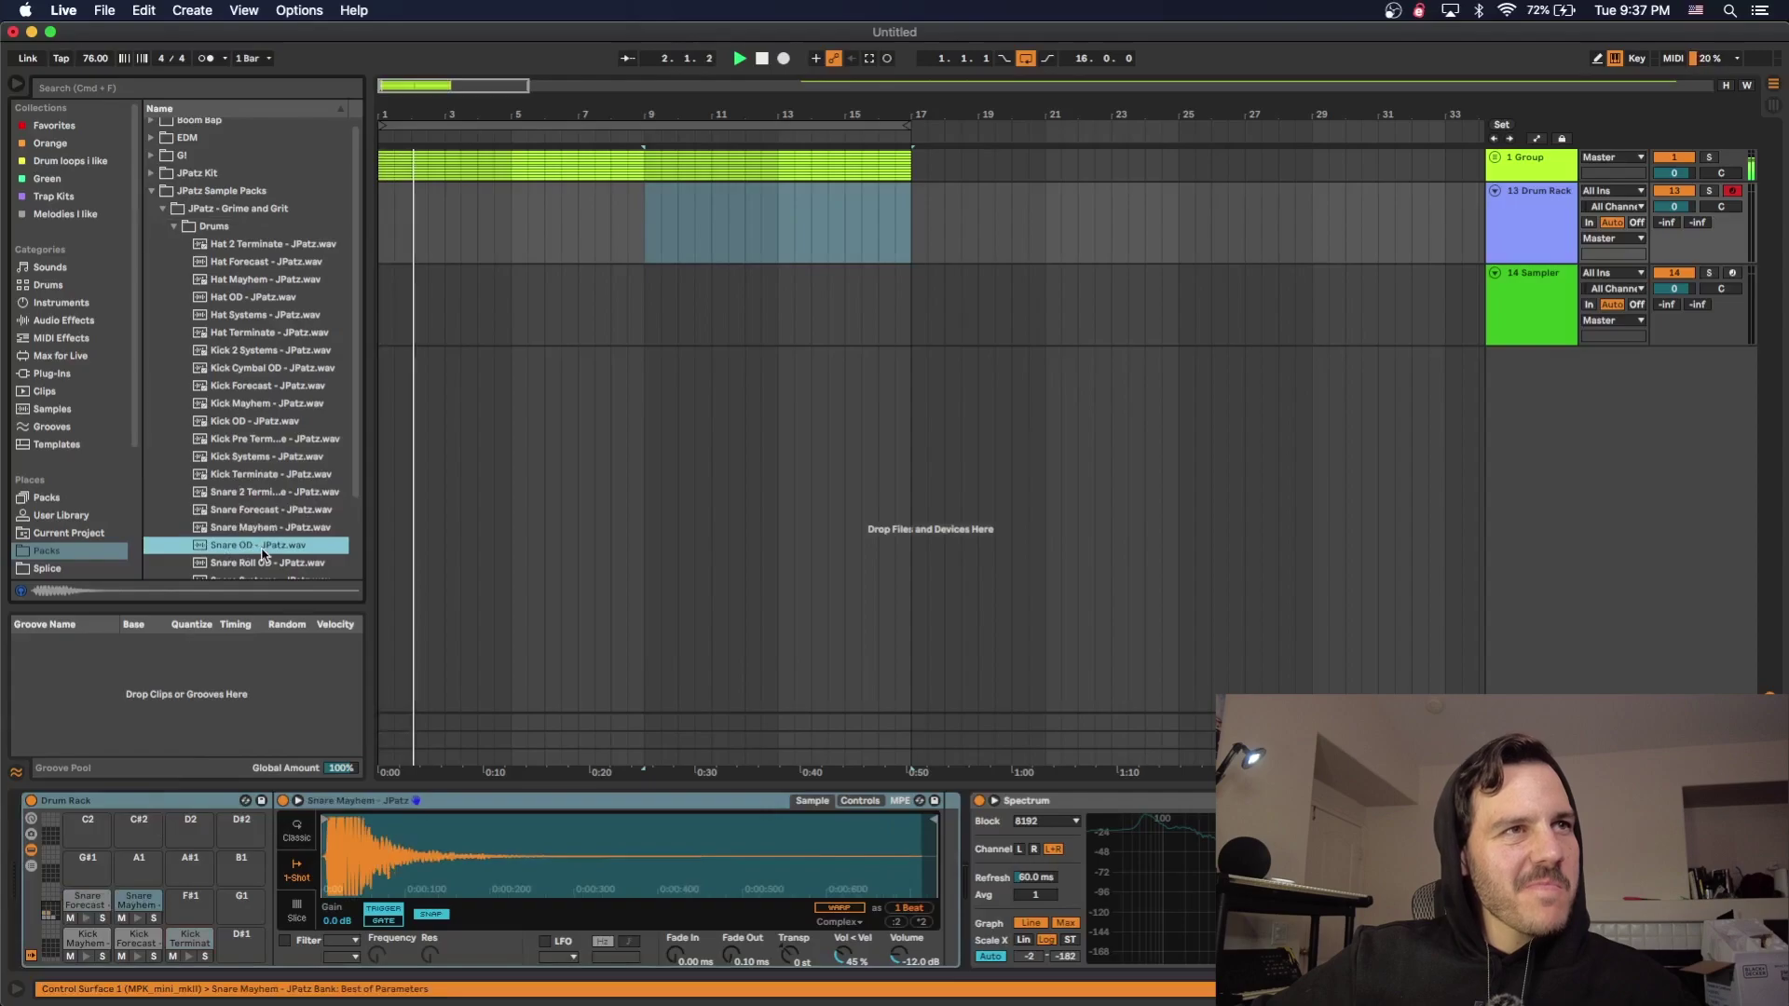
{"action": "left_click_drag", "start_coordinate": [269, 521], "coordinate": [96, 890]}
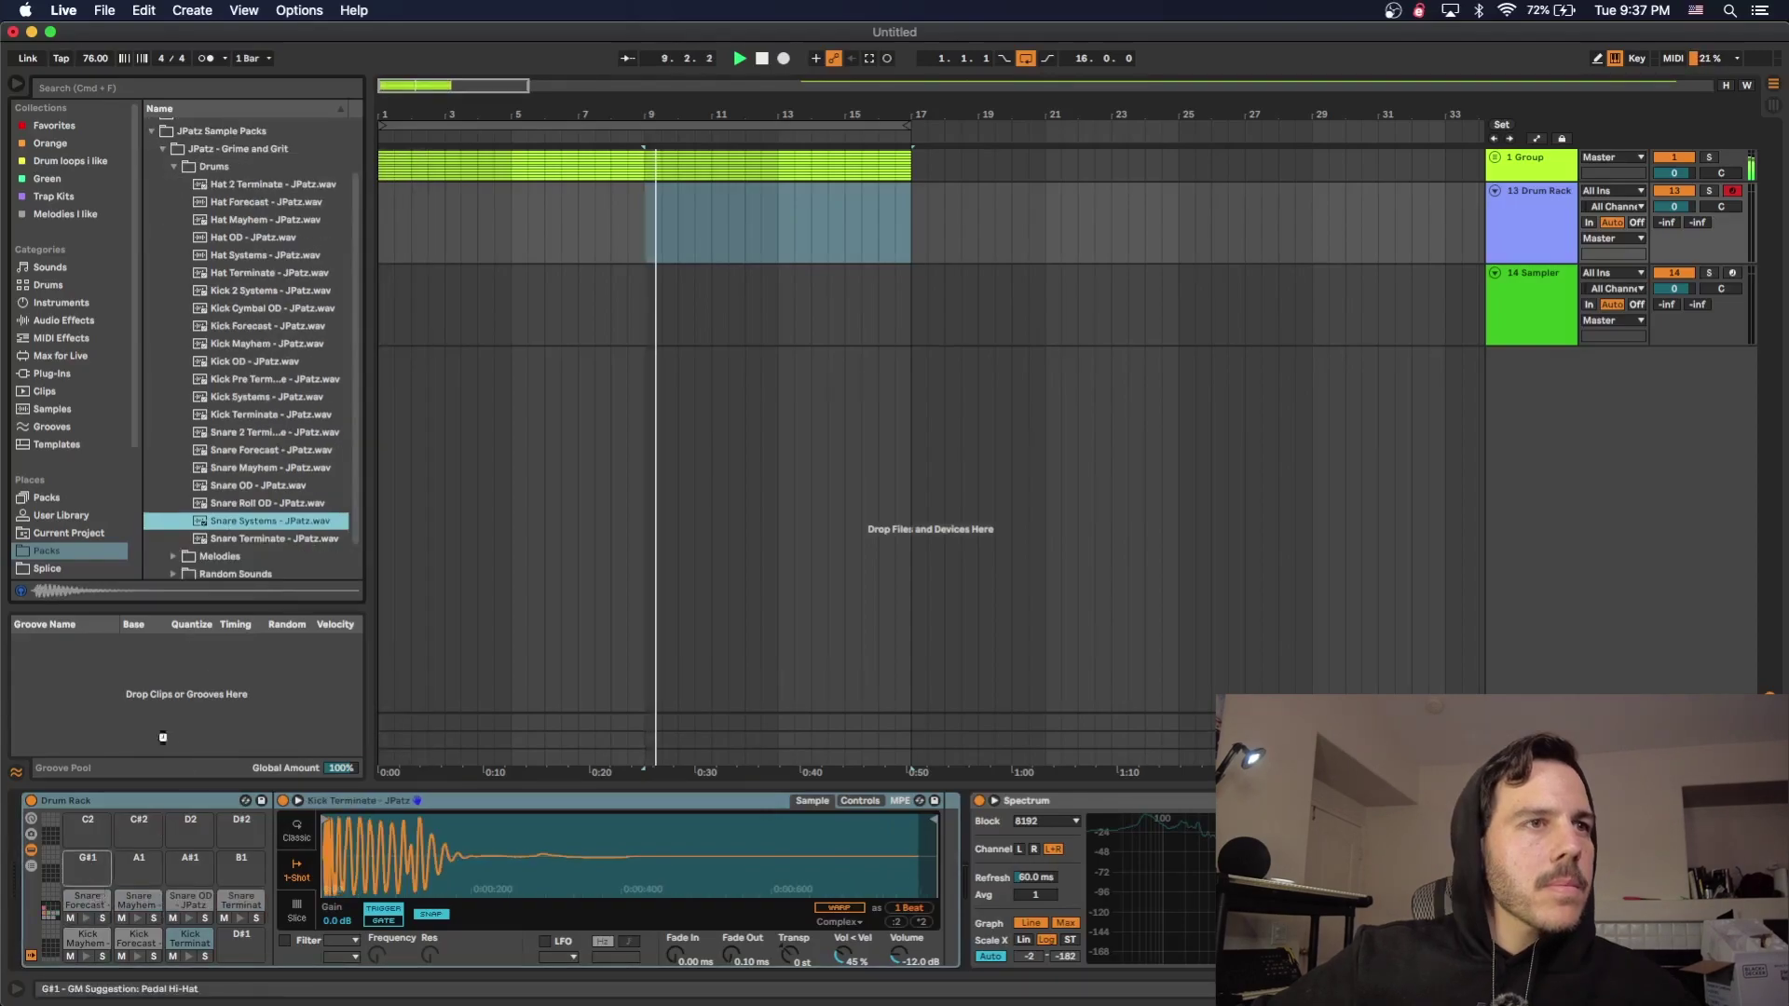
{"action": "left_click_drag", "start_coordinate": [254, 503], "coordinate": [135, 869]}
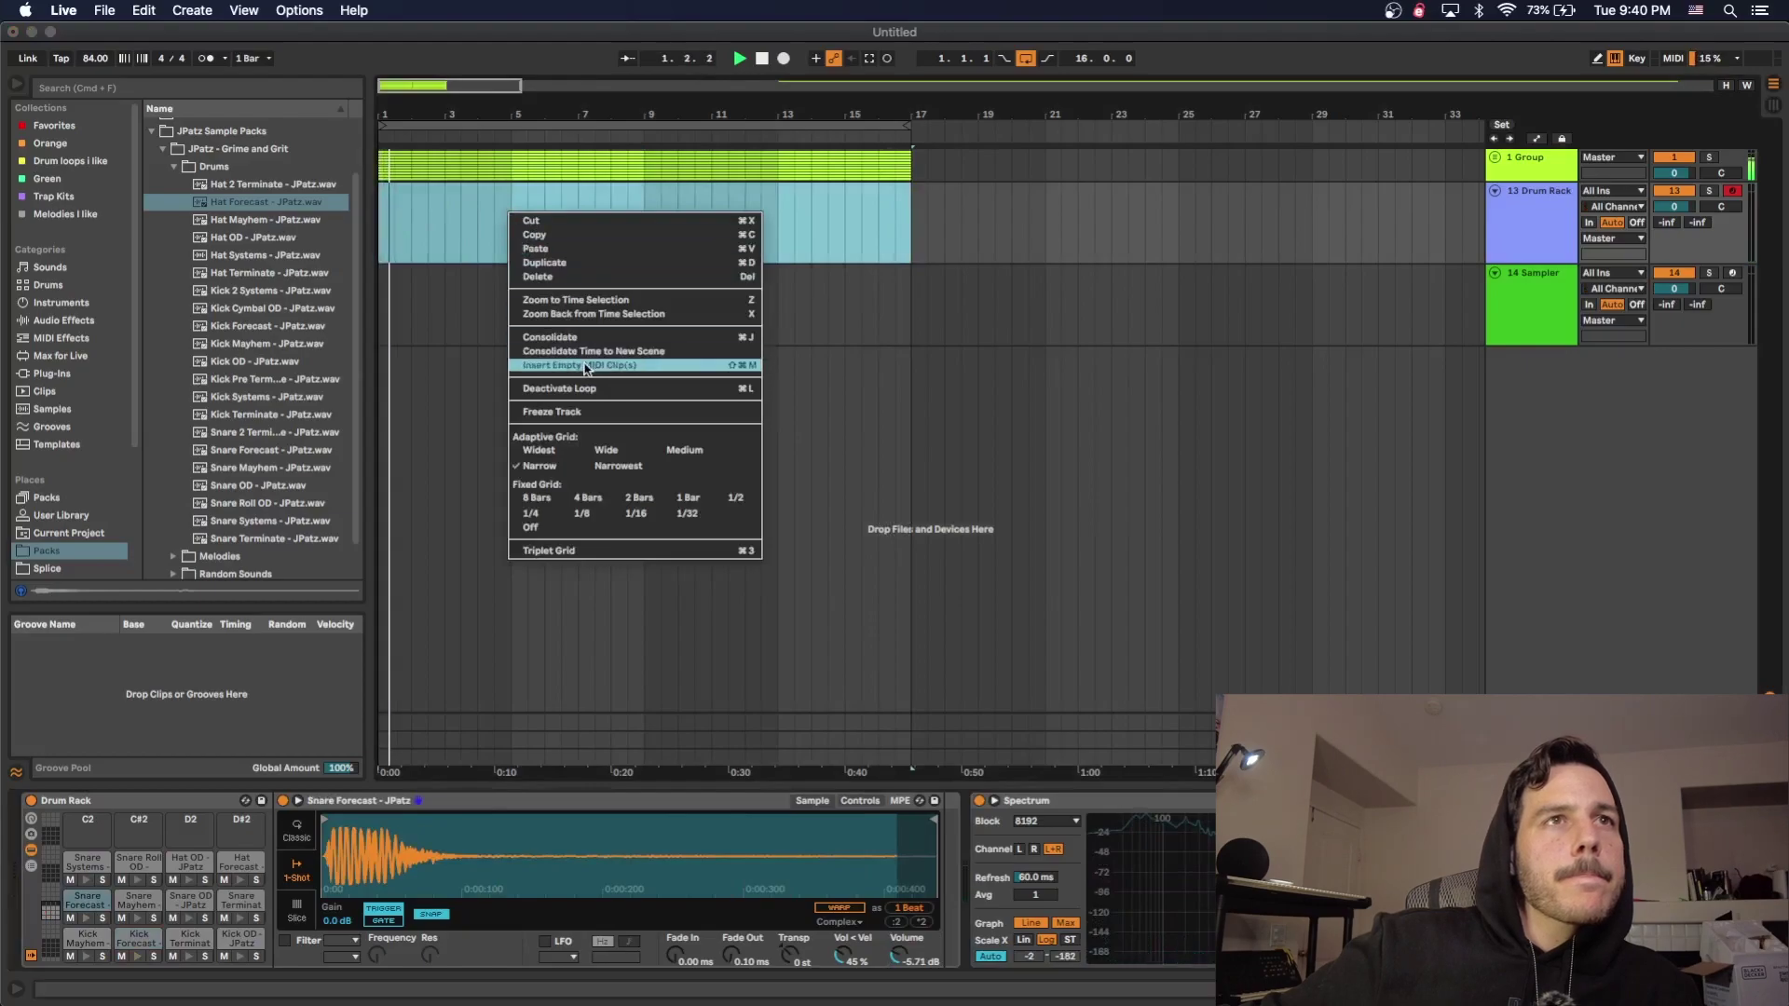
- Insert an empty MIDI clip from bar 1 to bar 17 on the Drum Rack track
{"action": "left_click", "coordinate": [589, 369]}
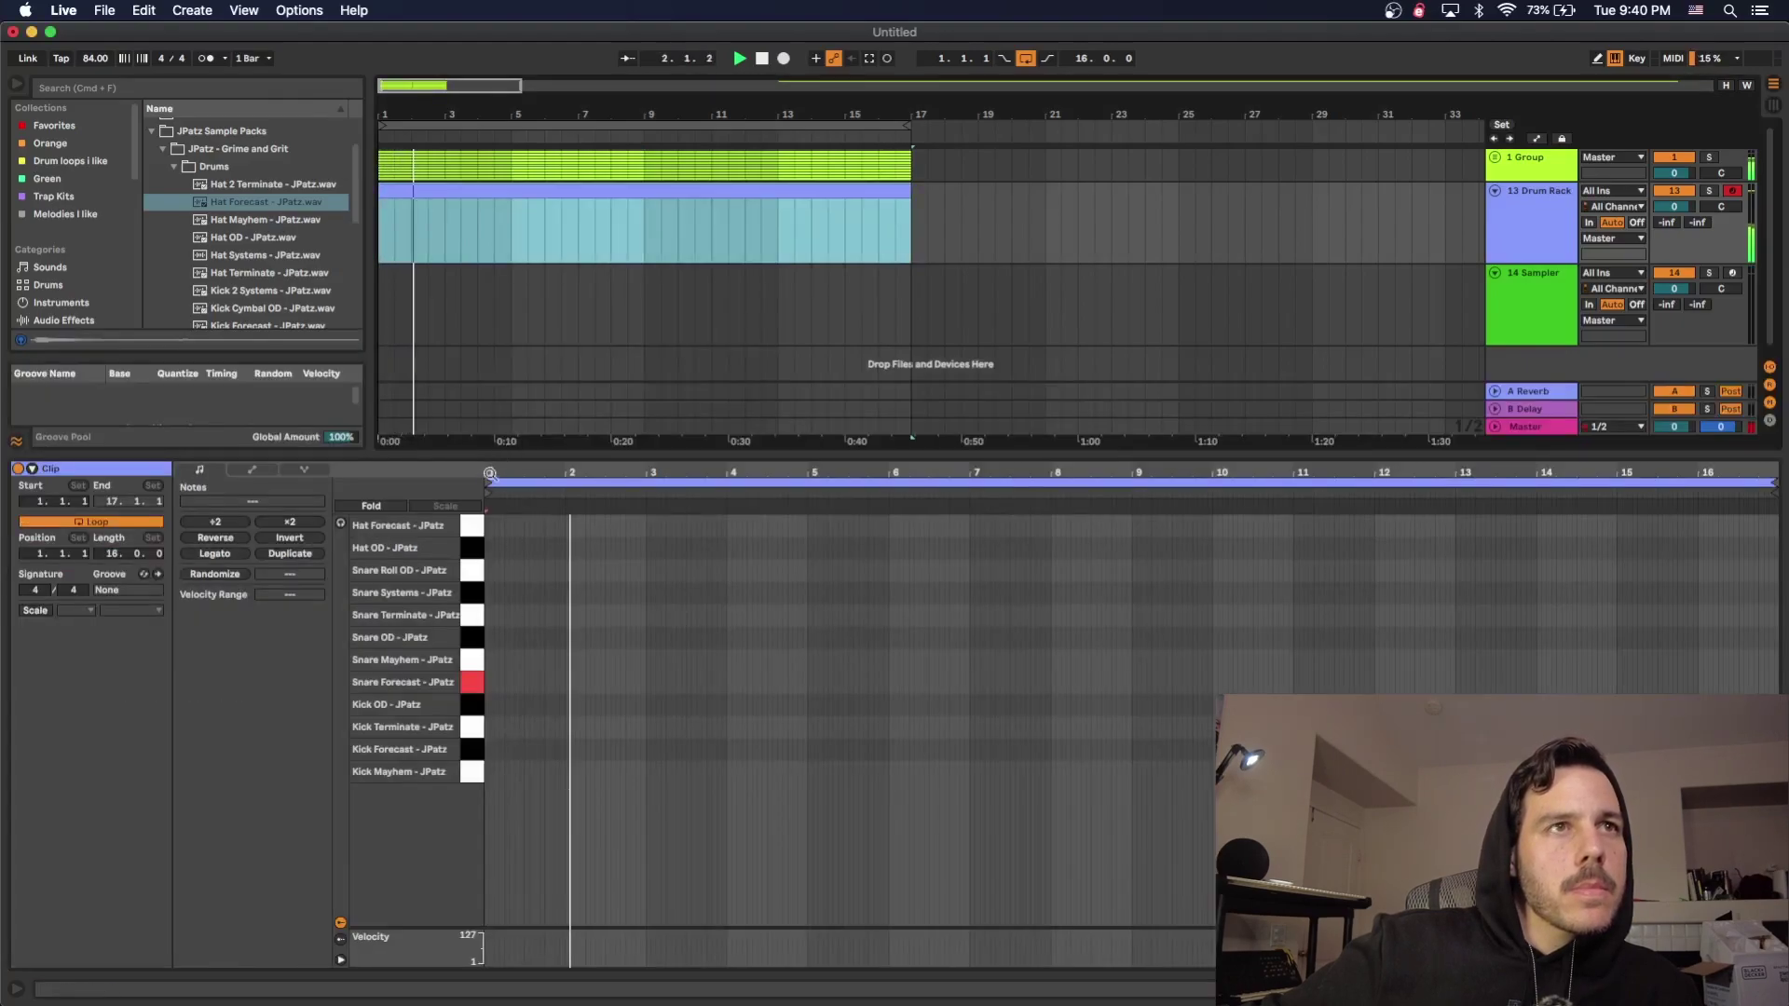
- Place a Snare Forecast note just ahead of beat 1.2 and repeat it around beats 1.4, 2.2 and 2.4
{"action": "key", "text": "plus"}
{"action": "key", "text": "plus"}
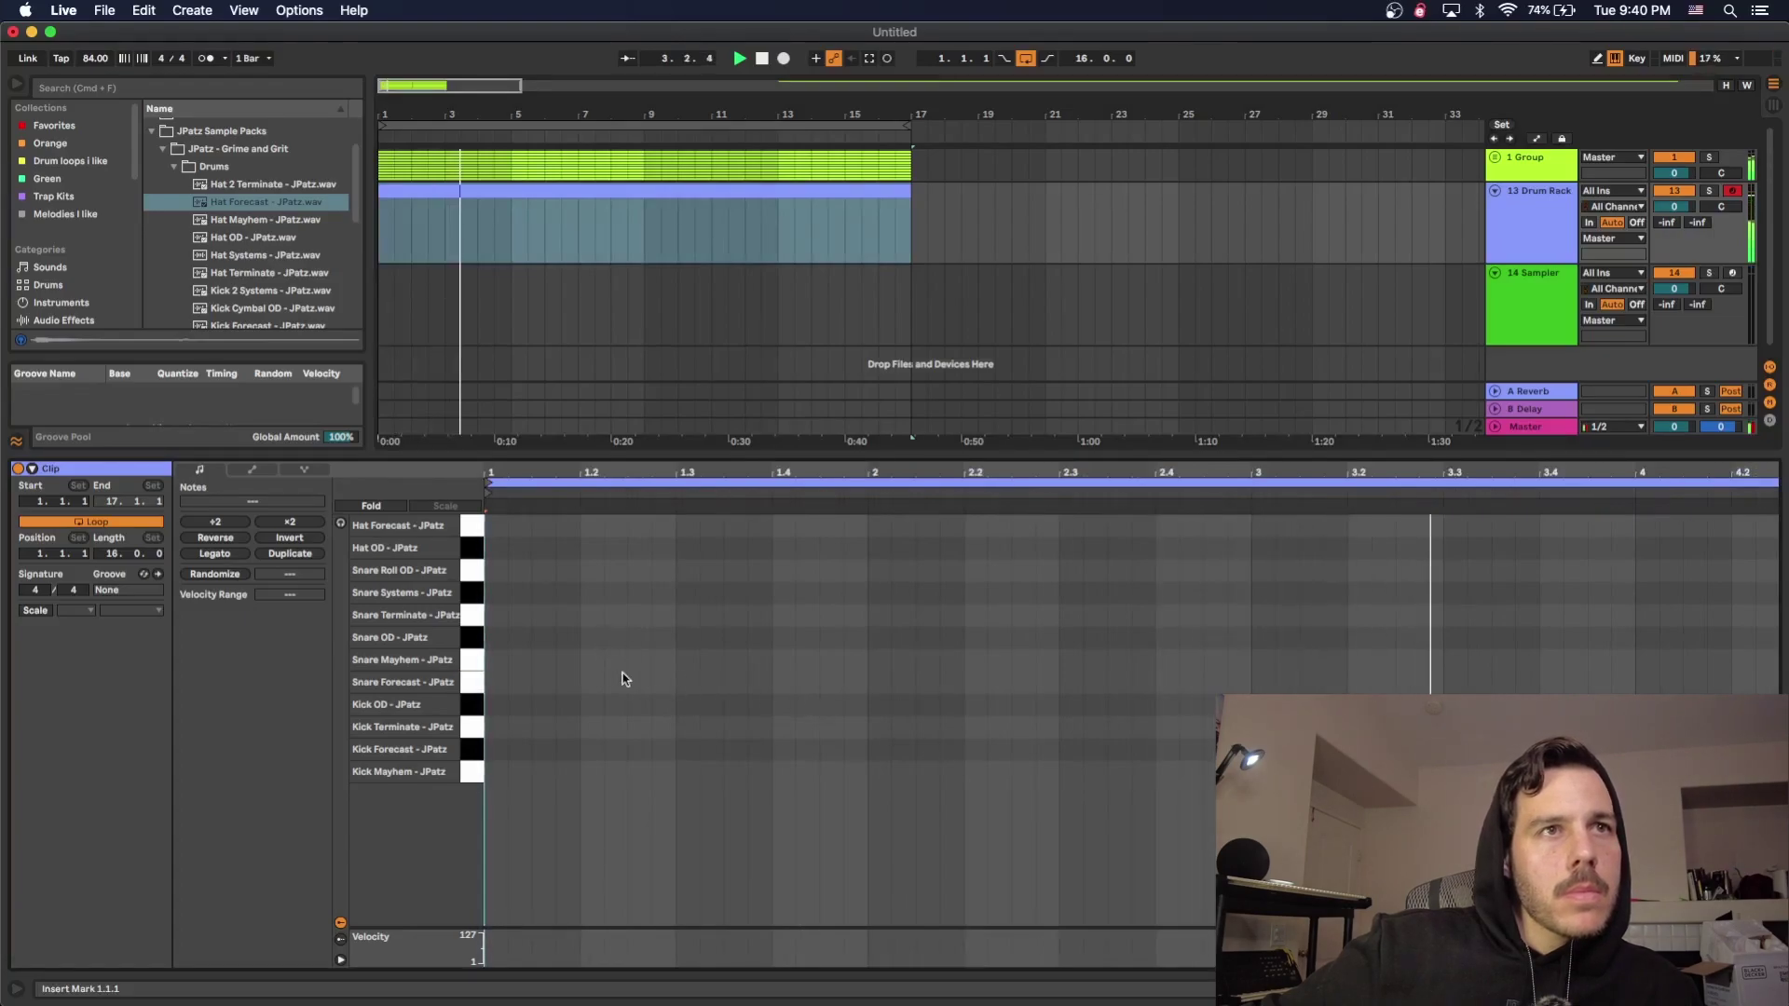
{"action": "double_click", "coordinate": [593, 682]}
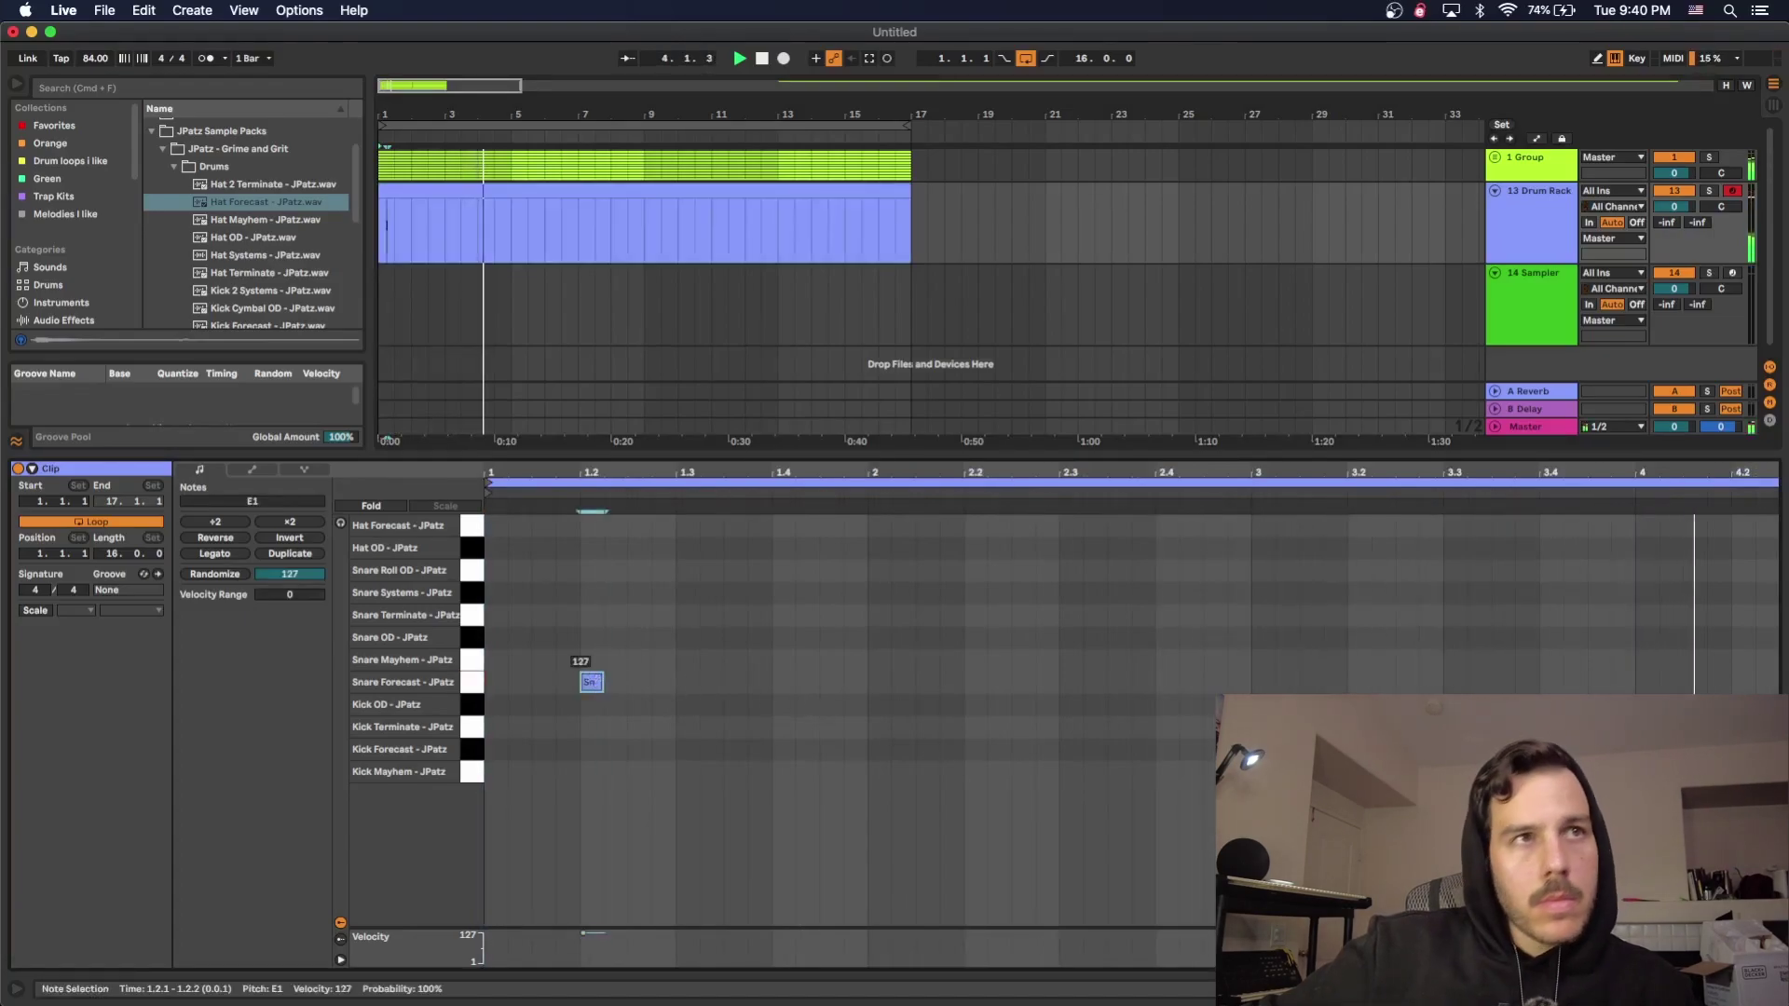
{"action": "left_click_drag", "start_coordinate": [592, 694], "coordinate": [595, 687]}
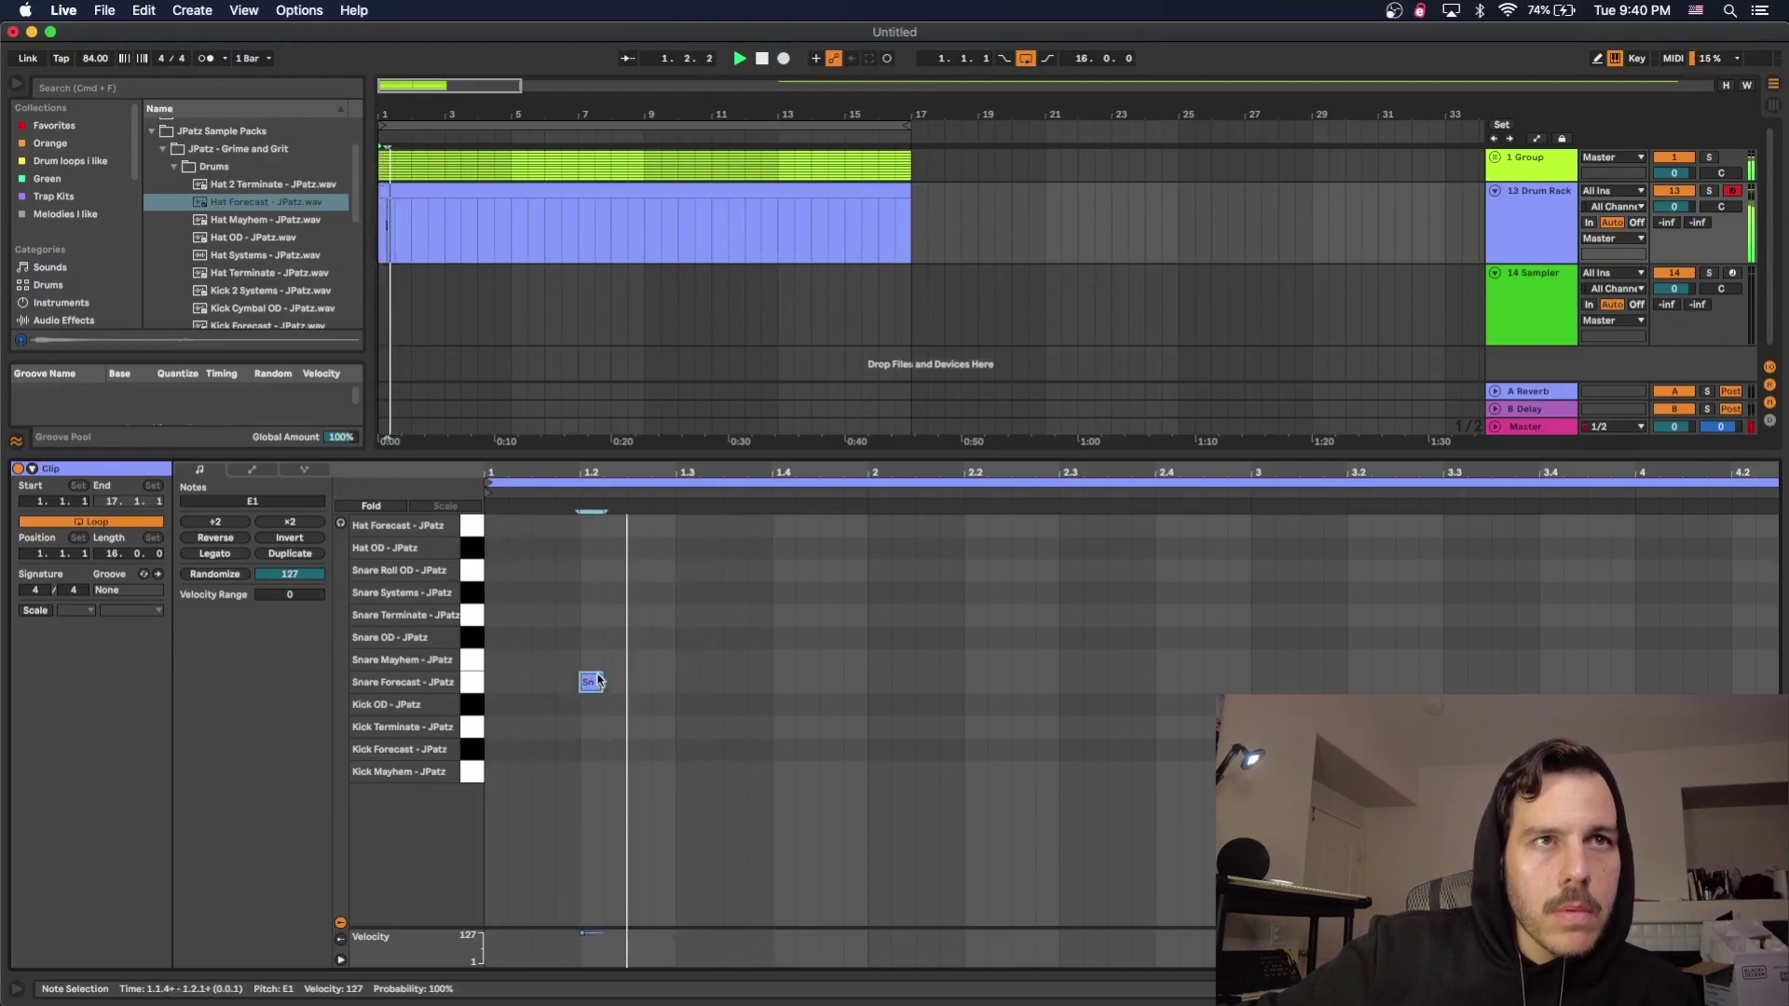
{"action": "key", "text": "super+d"}
{"action": "key", "text": "super+d"}
{"action": "key", "text": "super+d"}
- Program Kick Forecast notes at 1.1, 1.3, 1.3.3, 2.3, 2.4.2, 2.4.4 and 3.1
{"action": "double_click", "coordinate": [491, 750]}
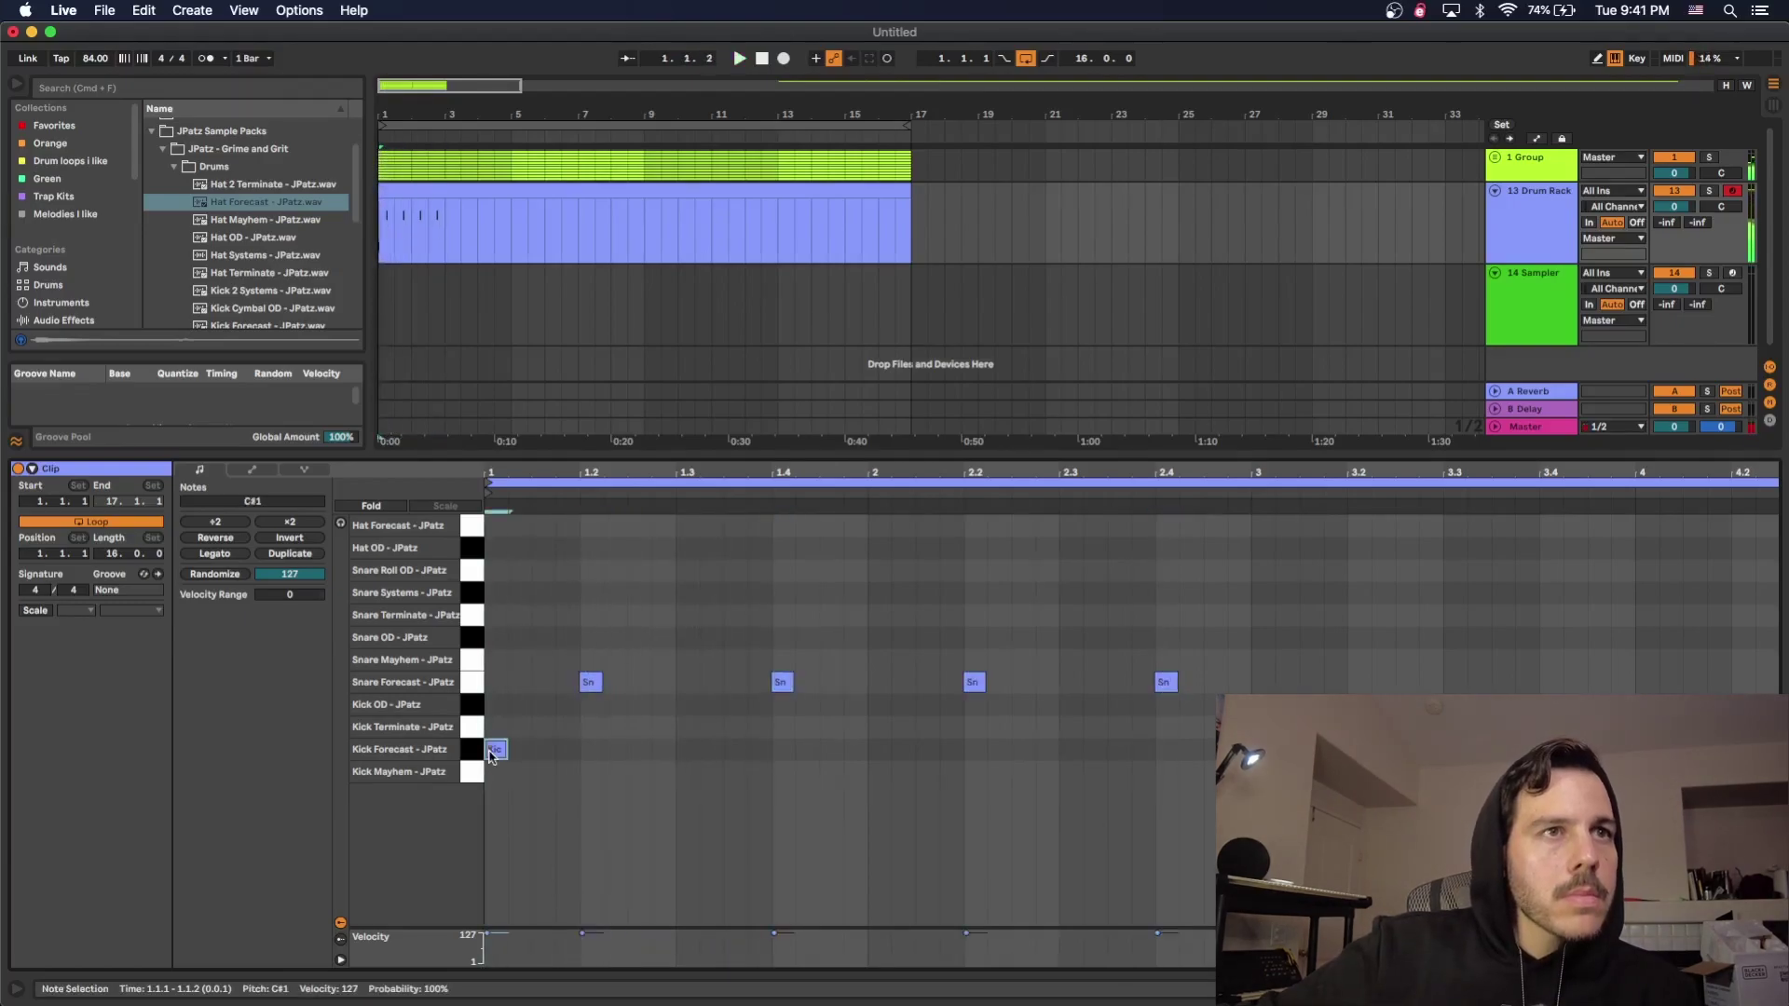
{"action": "double_click", "coordinate": [687, 751]}
{"action": "double_click", "coordinate": [735, 750]}
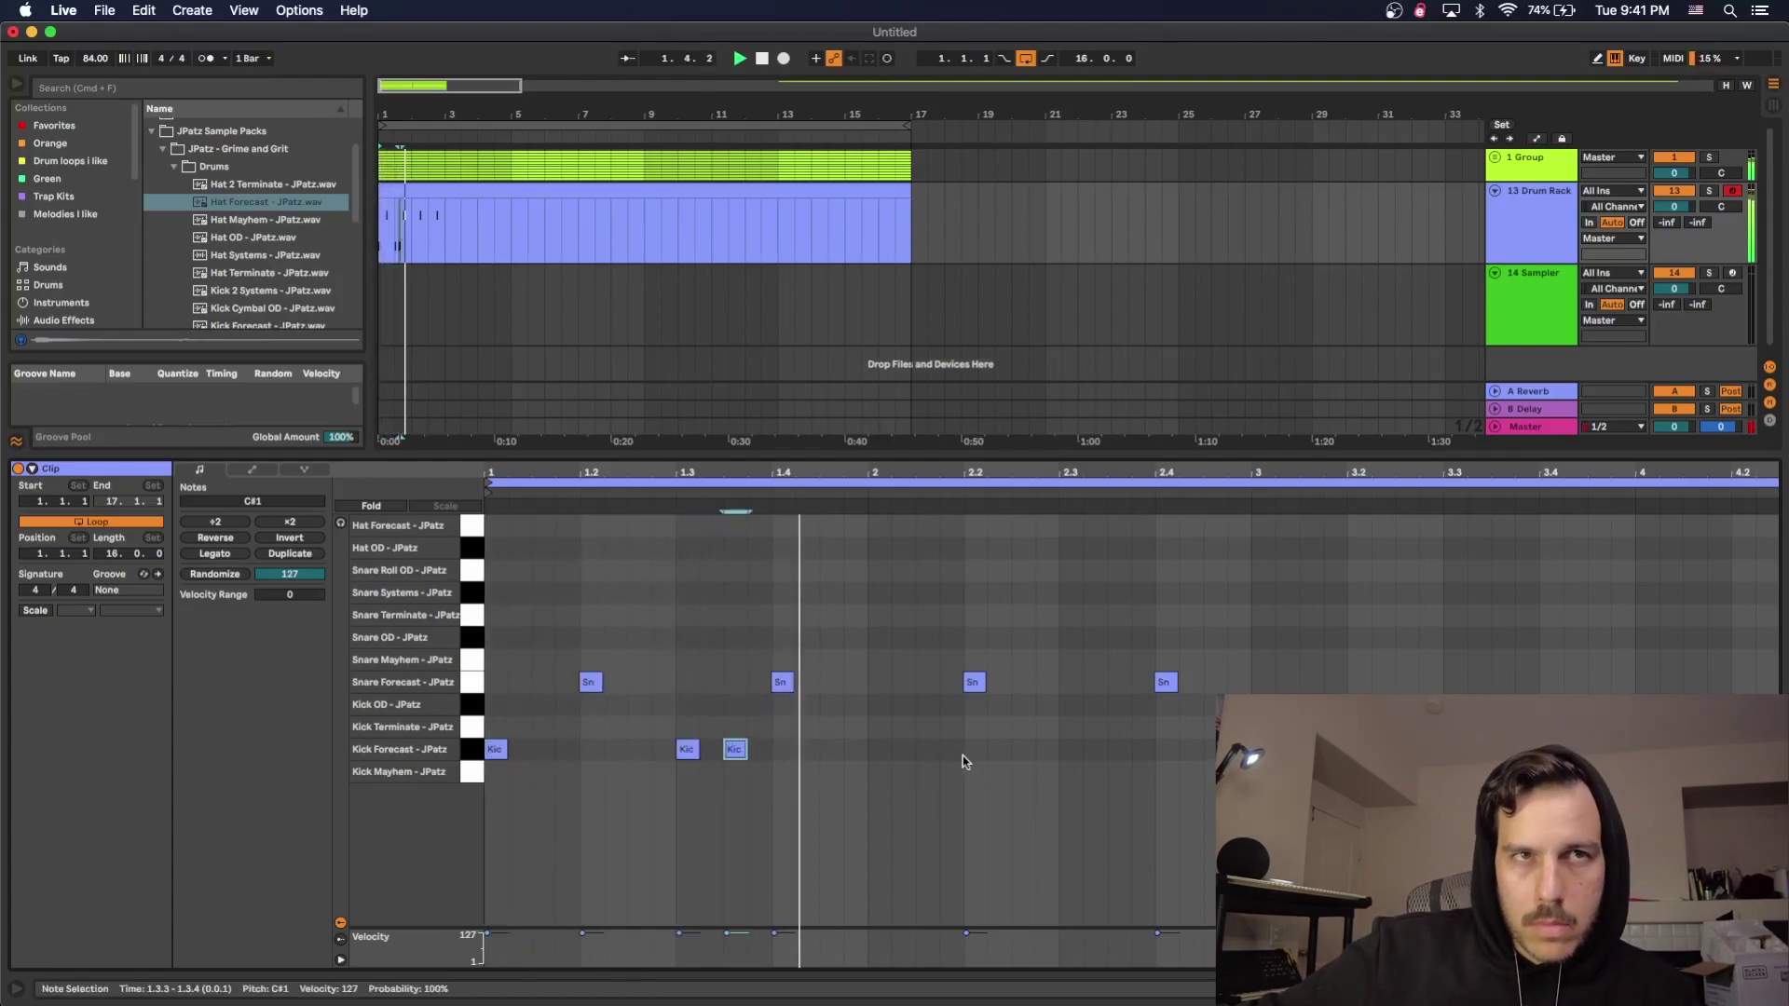
{"action": "double_click", "coordinate": [1070, 750]}
{"action": "left_click", "coordinate": [987, 750]}
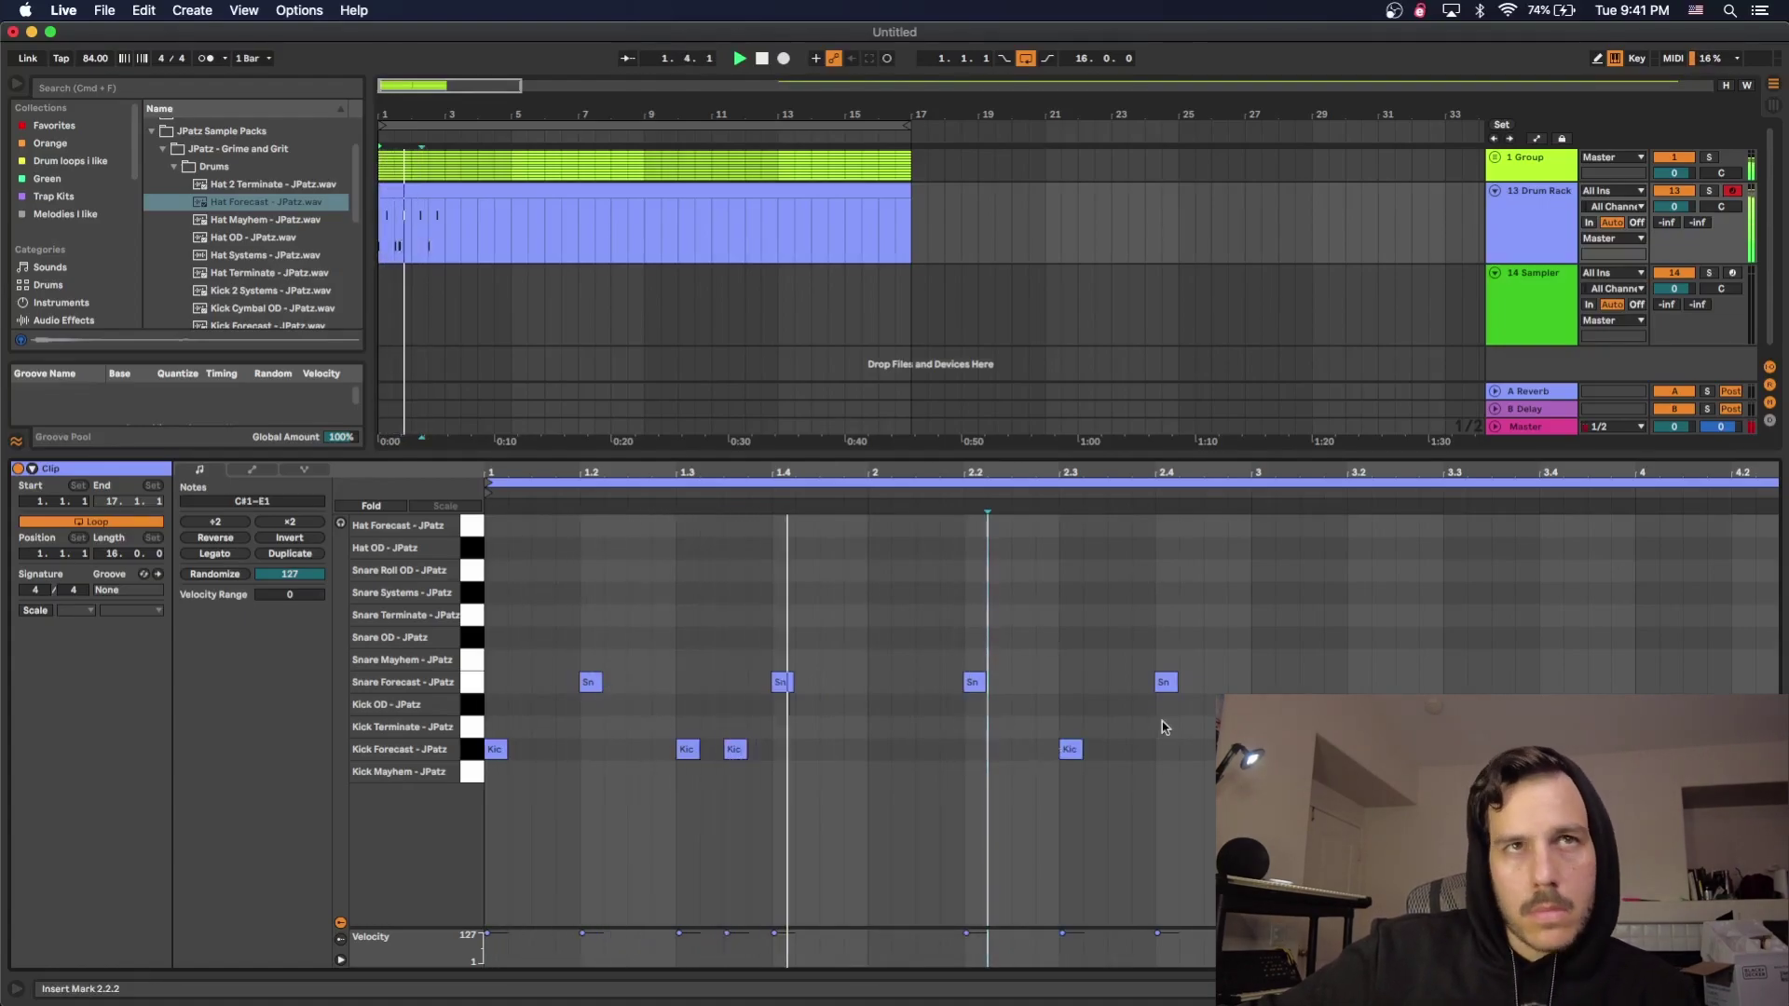
{"action": "double_click", "coordinate": [1199, 750]}
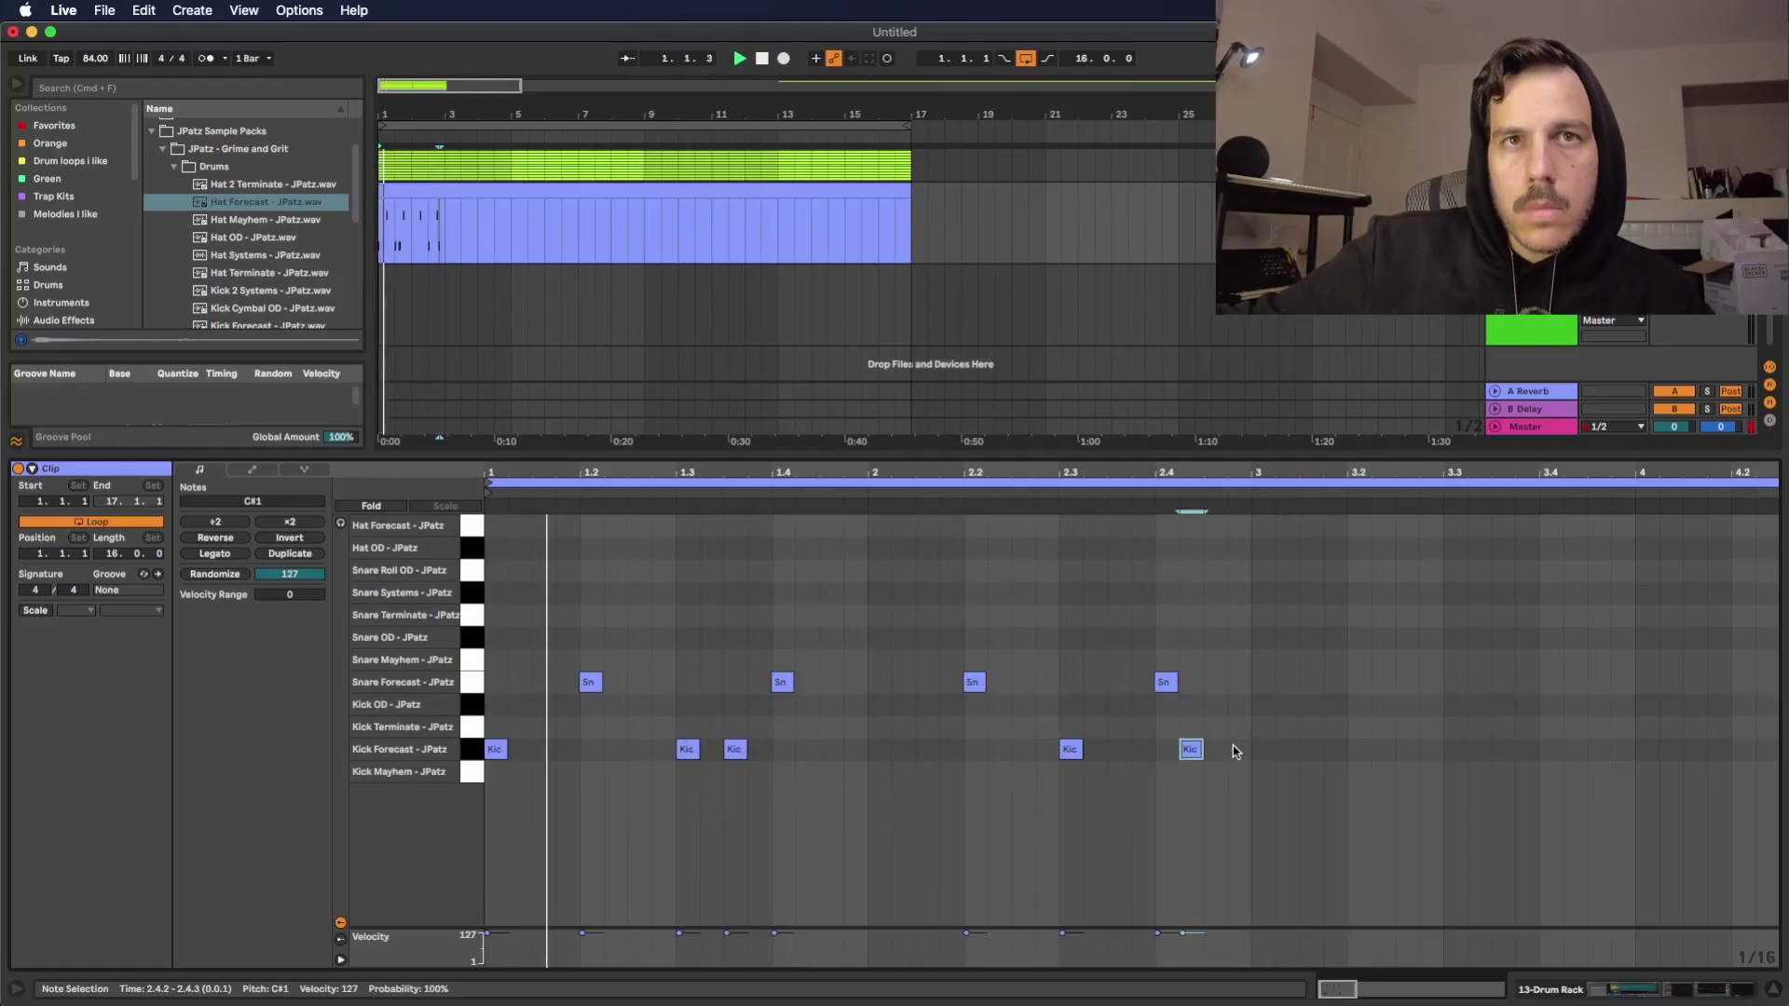
{"action": "double_click", "coordinate": [1244, 750]}
{"action": "key", "text": "super+d"}
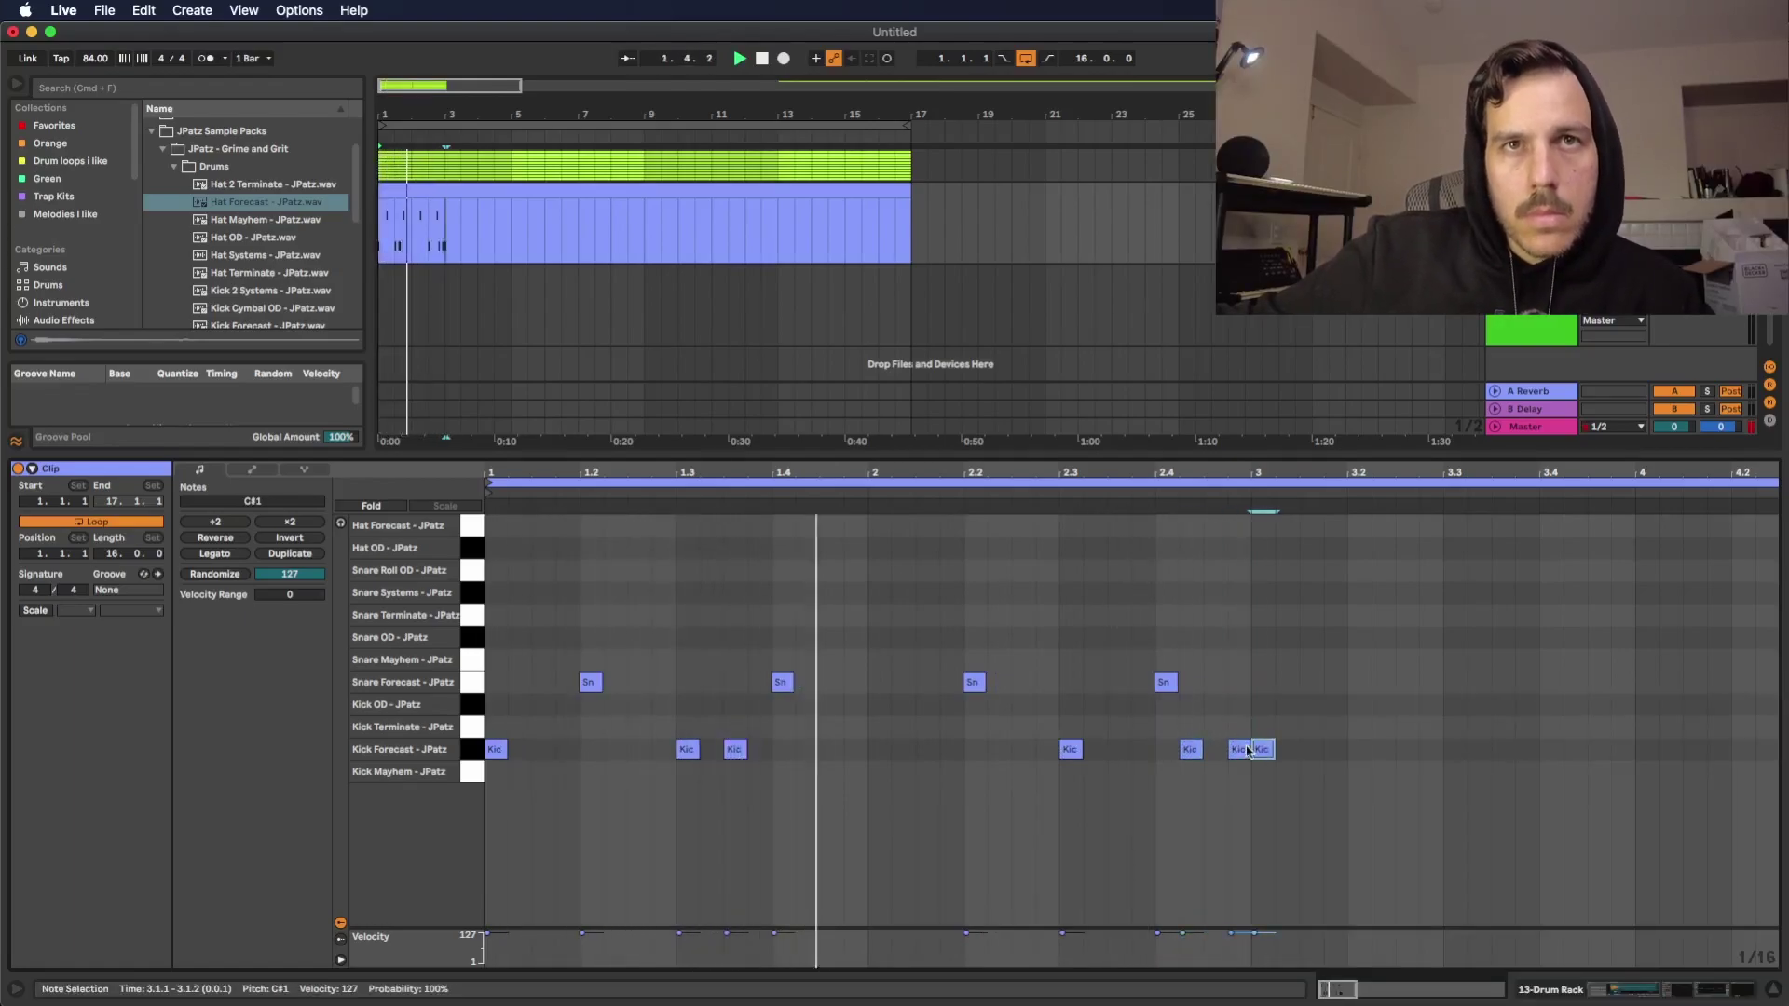
- Nudge the kick at 2.4.4 slightly late with velocity 108, and repeat the two-bar kick and snare pattern through the clip
{"action": "left_click", "coordinate": [1238, 750]}
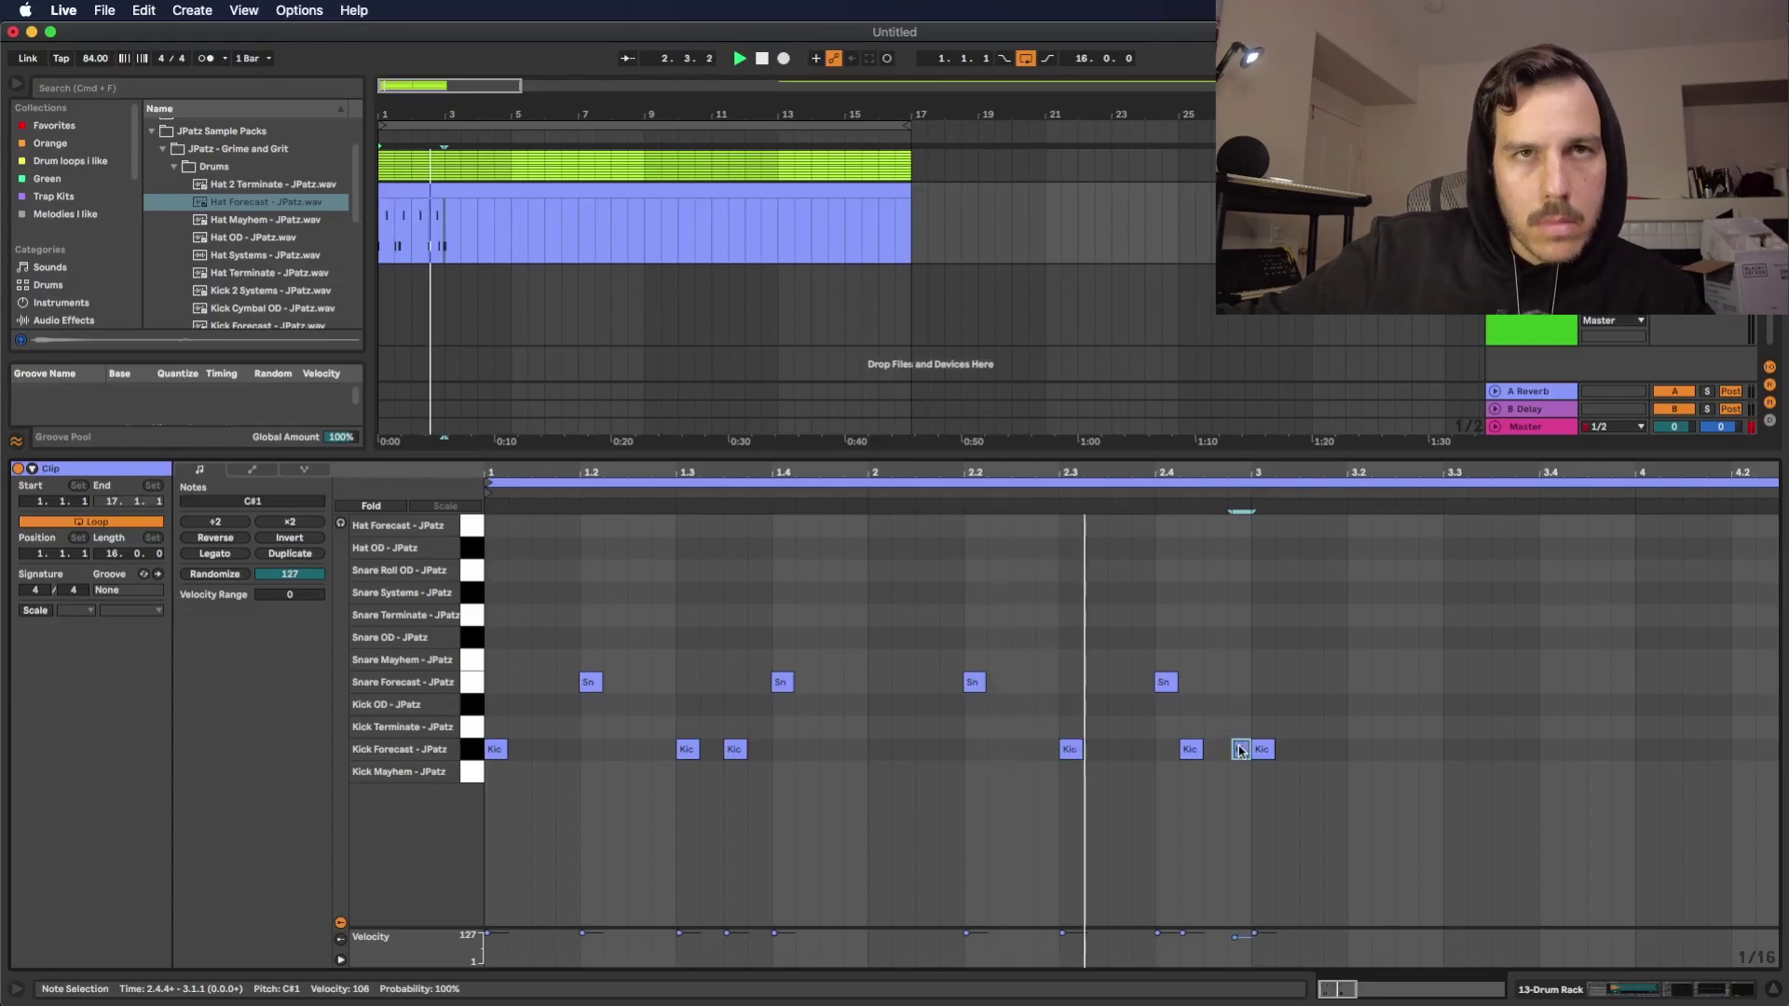
{"action": "left_click_drag", "start_coordinate": [1250, 798], "coordinate": [490, 512]}
{"action": "key", "text": "z"}
- Place four Hat Forecast notes slightly behind the grid at 1.1, 1.1.3, 1.2 and 1.2.3
{"action": "double_click", "coordinate": [507, 525]}
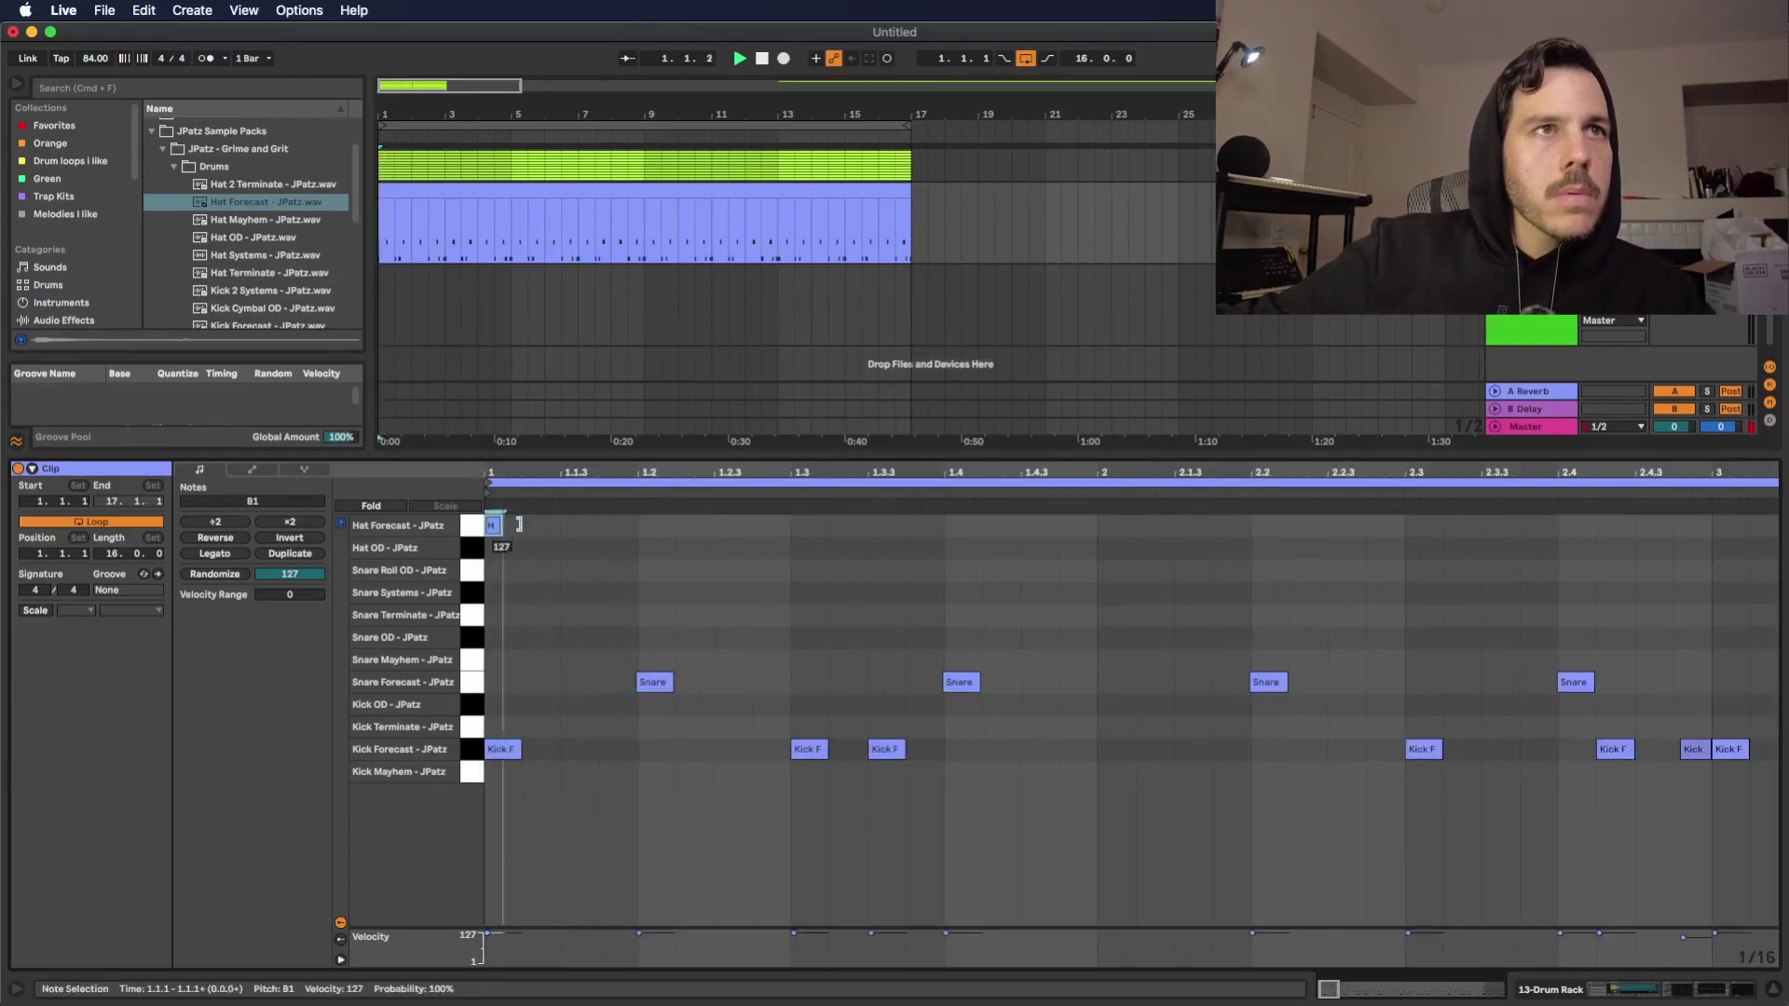
{"action": "double_click", "coordinate": [578, 526]}
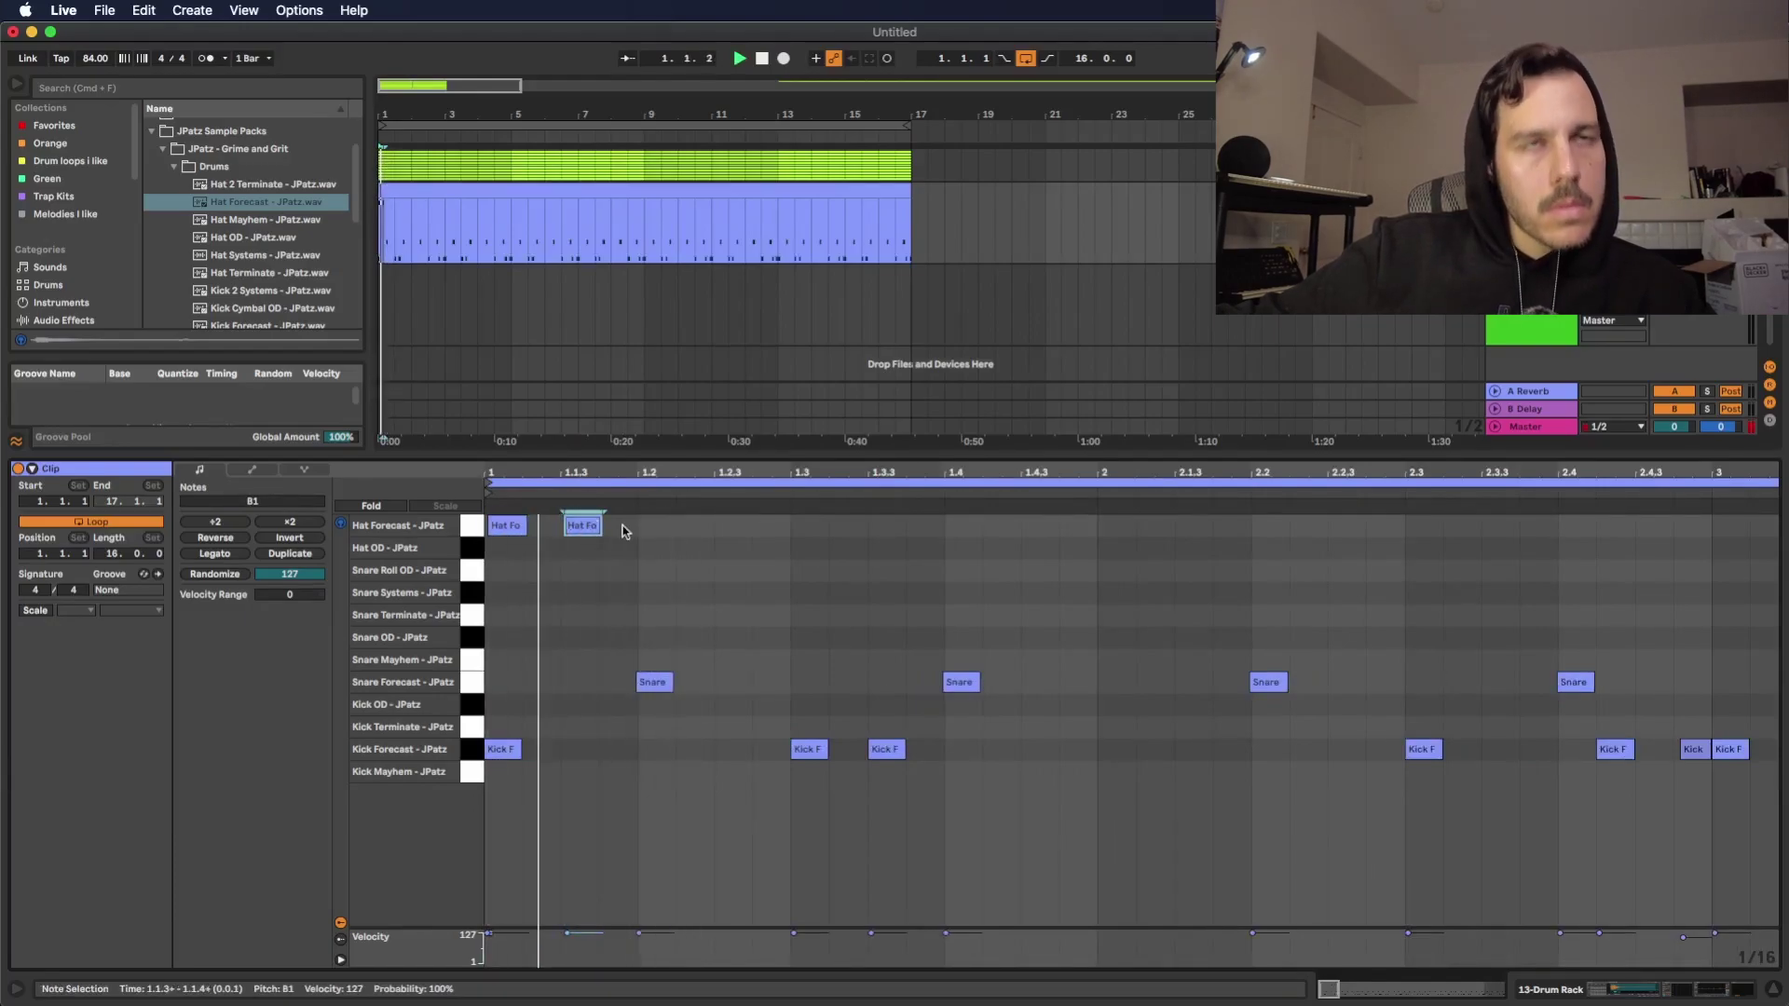
{"action": "double_click", "coordinate": [658, 526]}
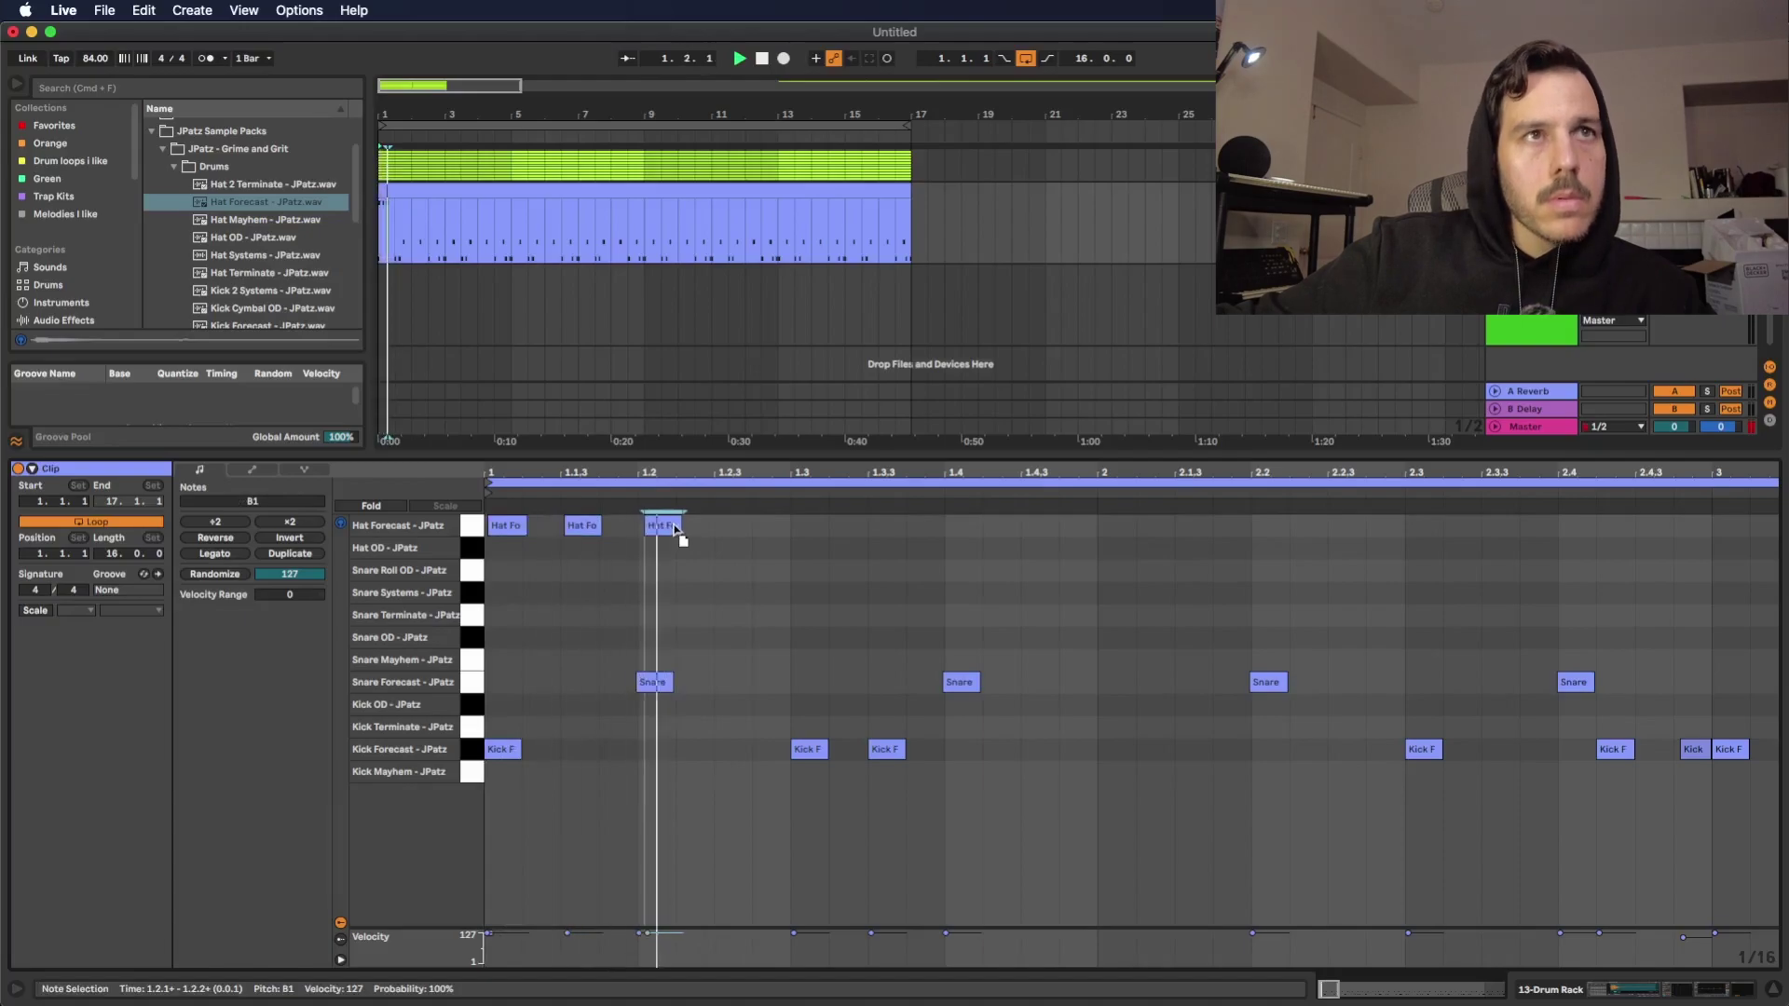
{"action": "left_click", "coordinate": [746, 527]}
{"action": "double_click", "coordinate": [746, 525]}
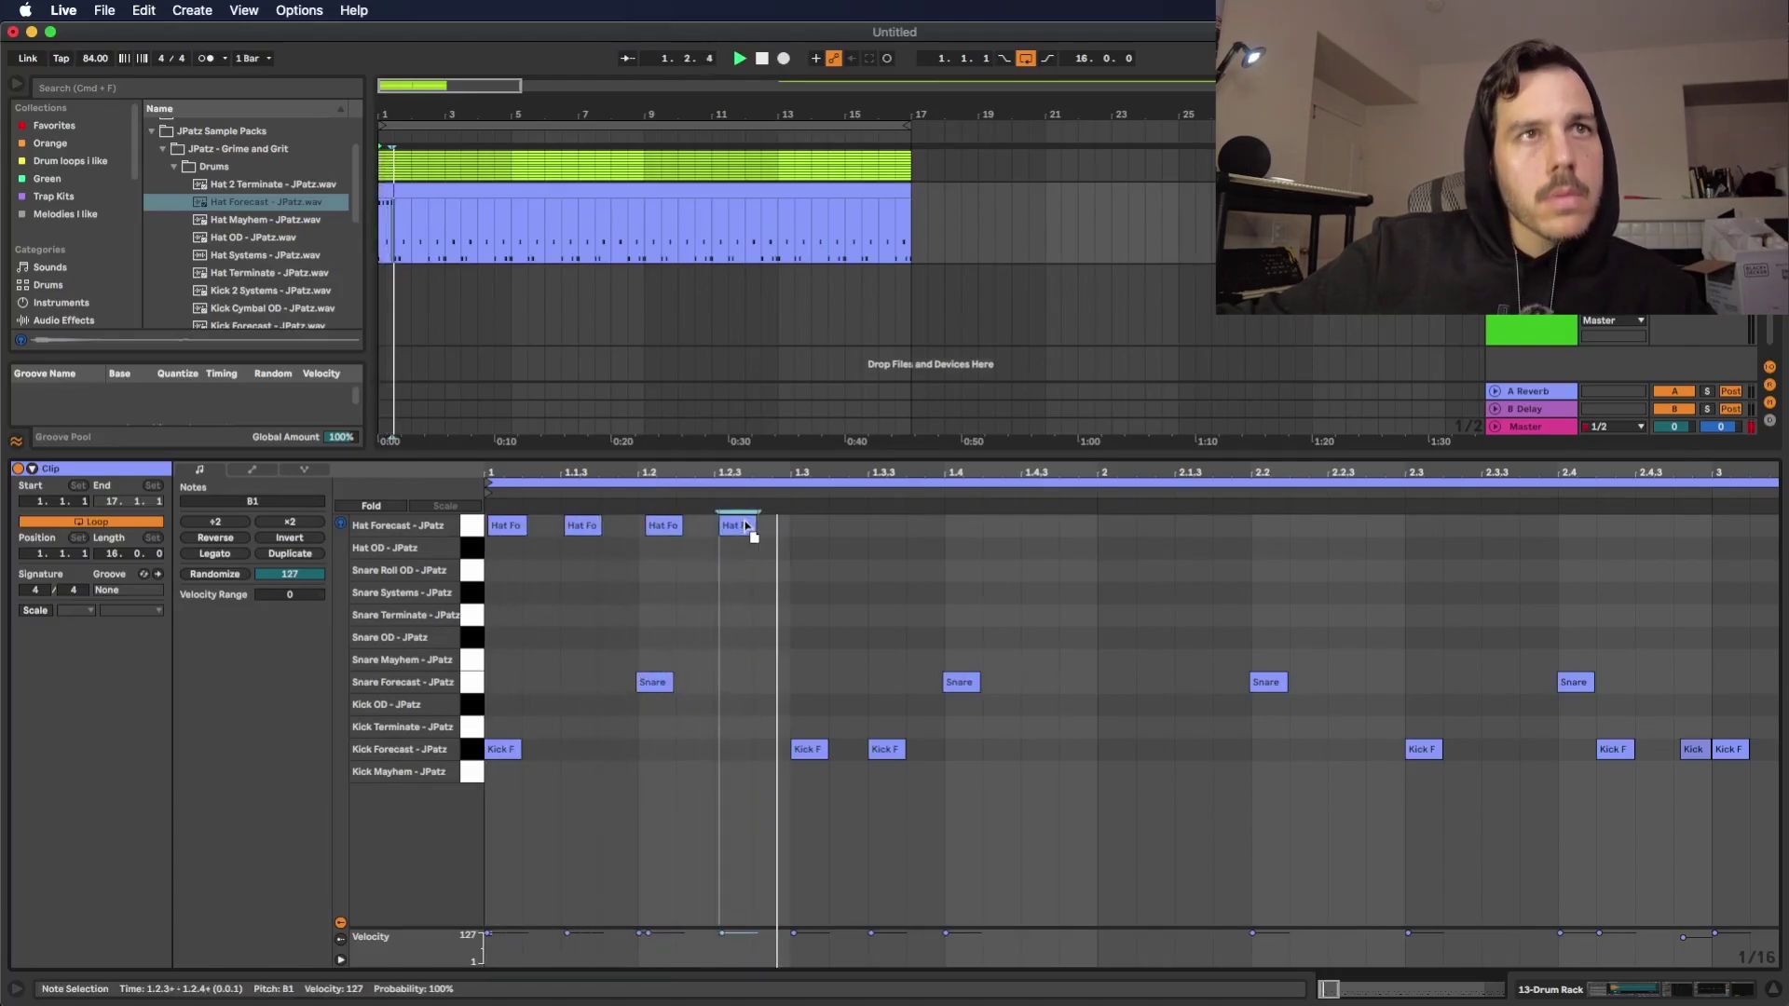
- Vary the four hat notes' velocities between 104 and 119 with a velocity range of -10
{"action": "left_click_drag", "start_coordinate": [736, 526], "coordinate": [736, 550]}
{"action": "mouse_move", "coordinate": [583, 526]}
{"action": "left_mouse_down"}
{"action": "mouse_move", "coordinate": [583, 550]}
{"action": "mouse_move", "coordinate": [506, 535]}
{"action": "left_mouse_up"}
{"action": "key", "text": "space"}
{"action": "key", "text": "space"}
{"action": "key", "text": "space"}
- Duplicate the half-bar hat pattern from 1.1.1 to 1.3.1 repeatedly until it fills the clip up to bar 17
{"action": "left_click_drag", "start_coordinate": [792, 522], "coordinate": [232, 525]}
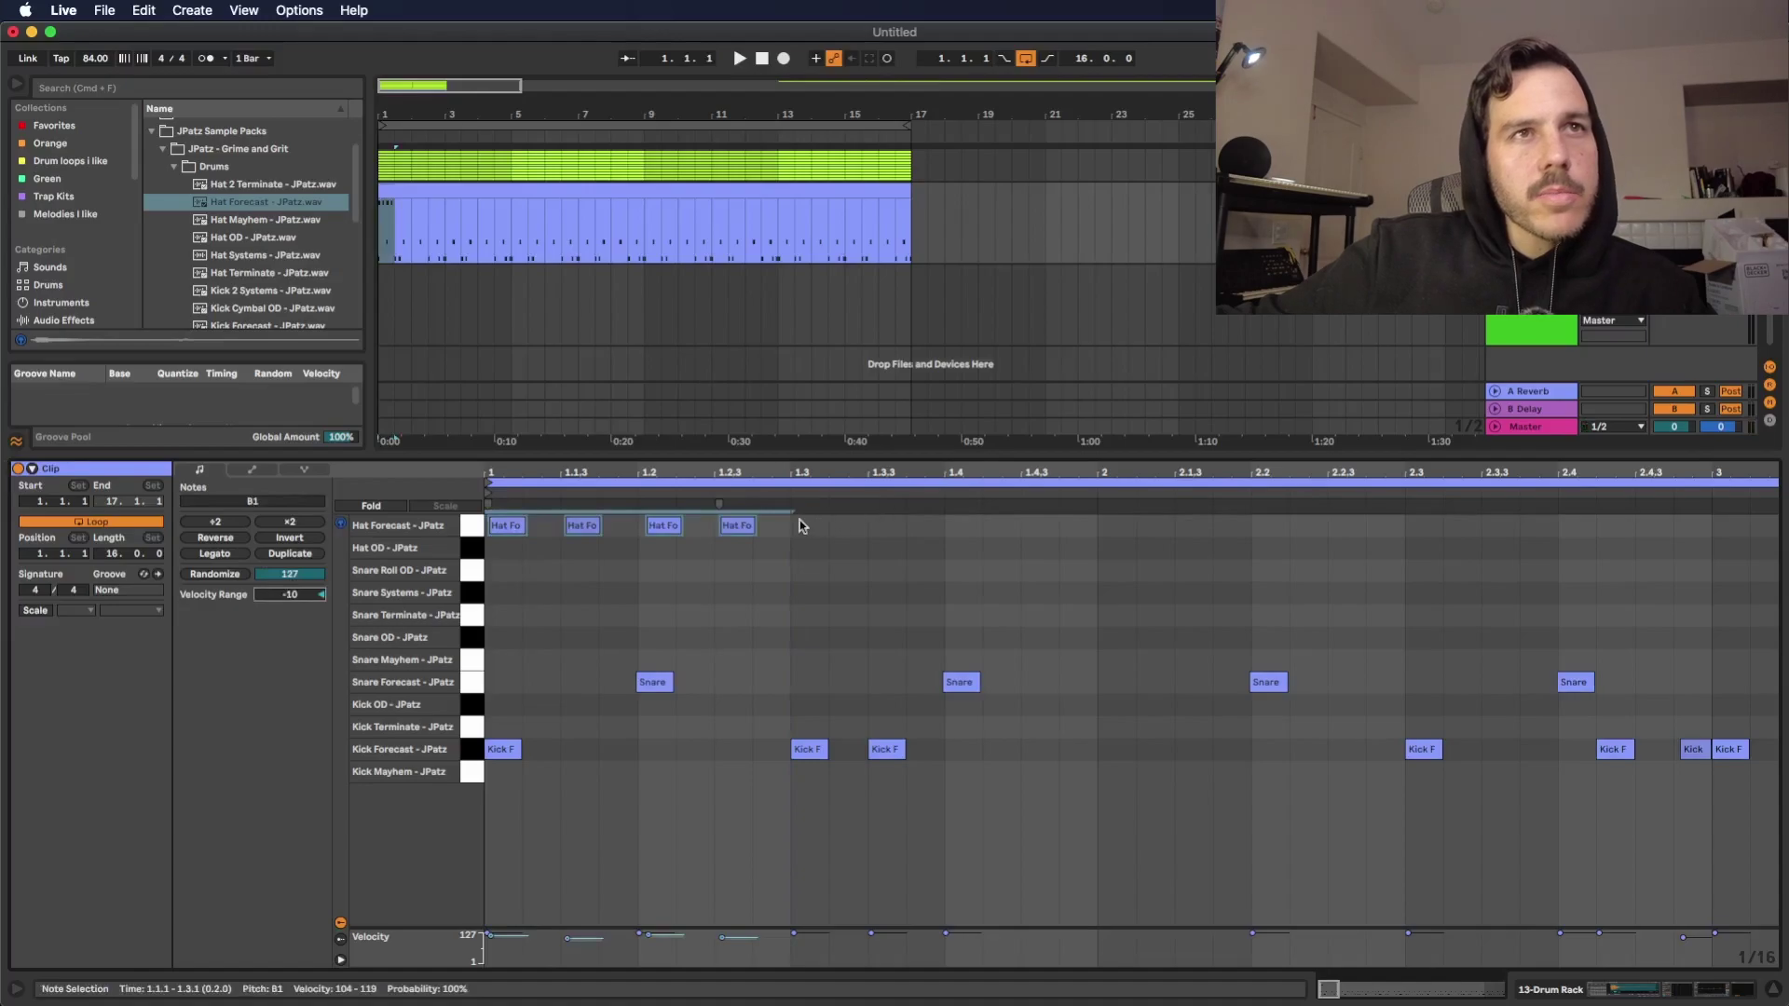
{"action": "key", "text": "space"}
{"action": "key", "text": "super+d"}
{"action": "key", "text": "super+d"}
{"action": "key", "text": "super+d"}
{"action": "key", "text": "super+d"}
{"action": "key", "text": "super+d"}
{"action": "key", "text": "super+d"}
{"action": "key", "text": "super+d"}
{"action": "key", "text": "super+d"}
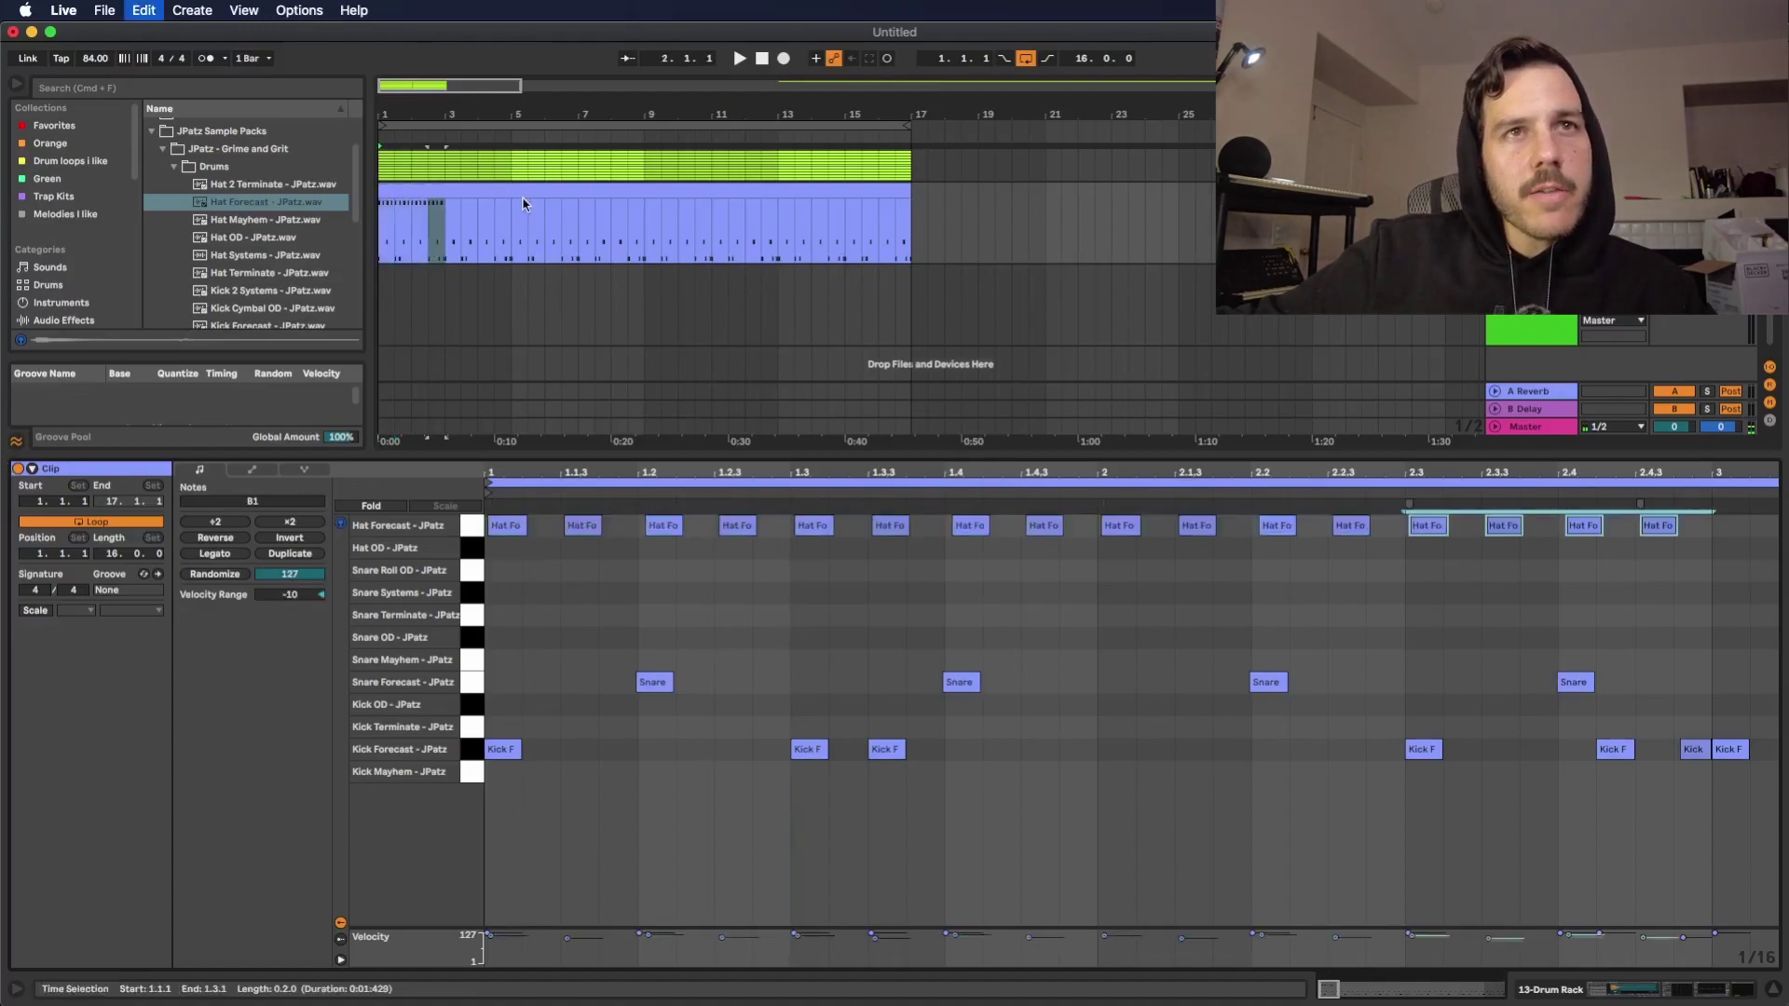
{"action": "key", "text": "super+d"}
{"action": "key", "text": "super+d"}
{"action": "key", "text": "super+d"}
{"action": "key", "text": "super+d"}
{"action": "key", "text": "super+d"}
{"action": "key", "text": "super+d"}
{"action": "key", "text": "super+d"}
{"action": "key", "text": "super+d"}
{"action": "key", "text": "super+d"}
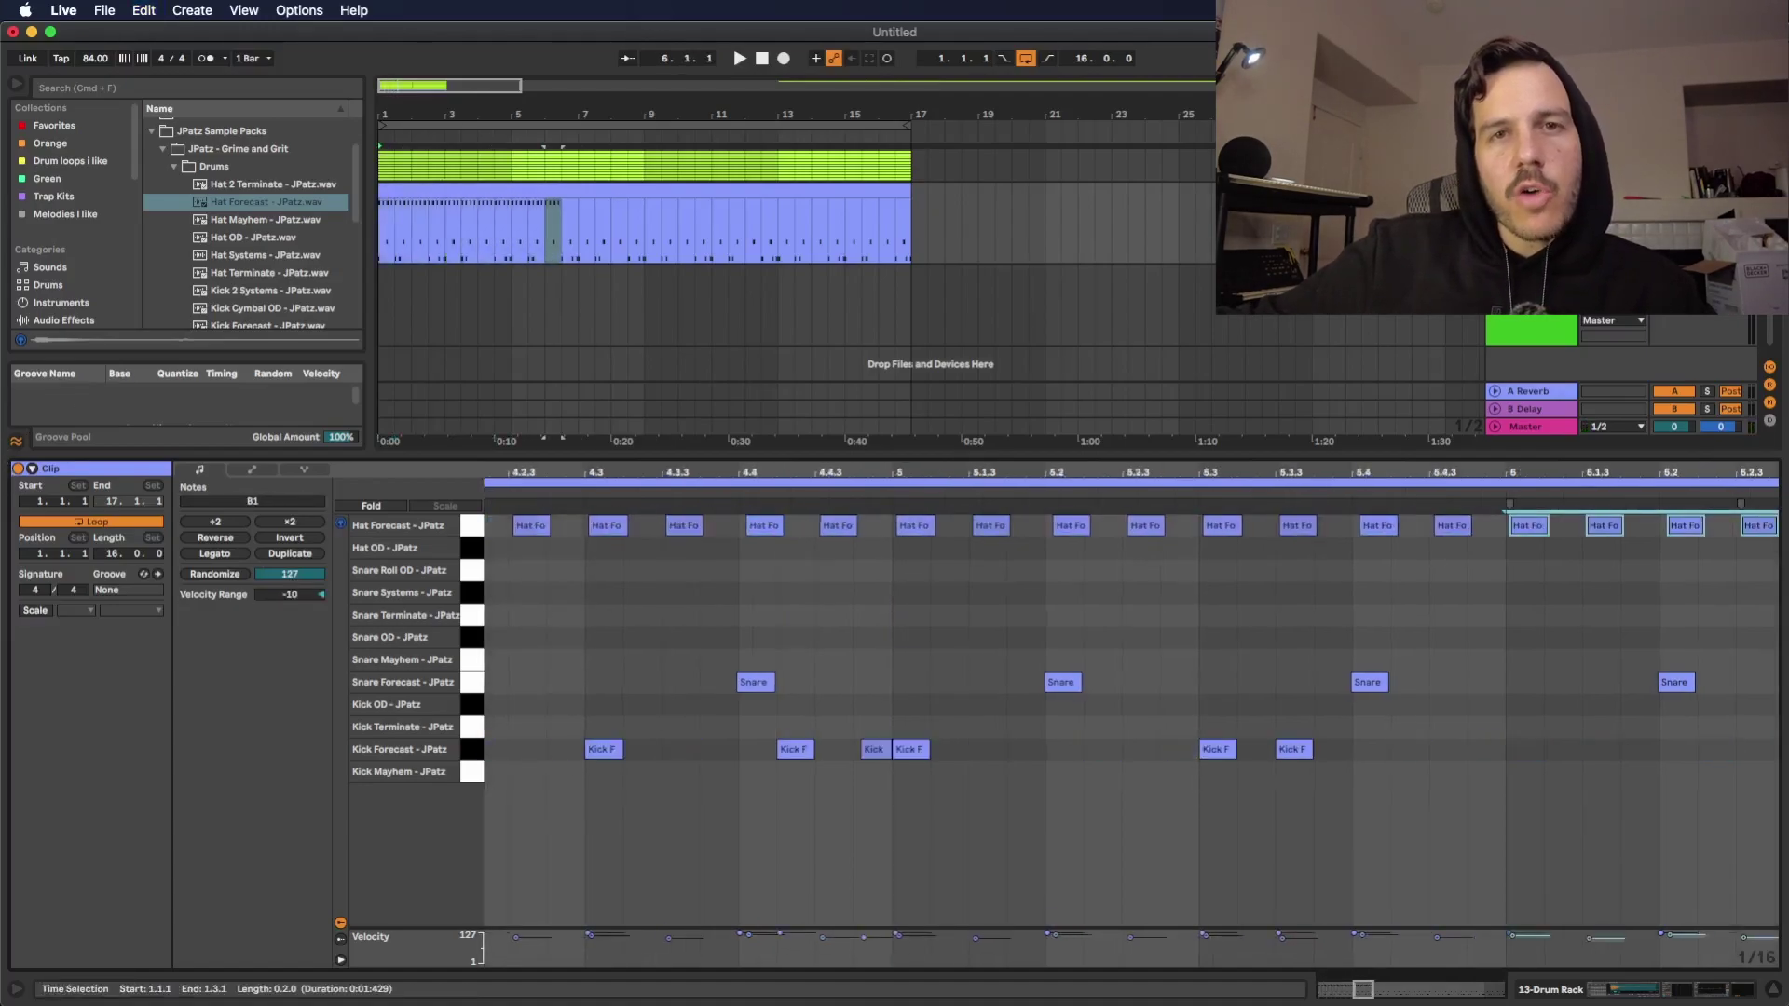
{"action": "key", "text": "super+d"}
{"action": "key", "text": "super+d"}
{"action": "key", "text": "super+d"}
{"action": "key", "text": "super+d"}
{"action": "key", "text": "super+d"}
{"action": "key", "text": "super+d"}
{"action": "key", "text": "super+d"}
{"action": "key", "text": "super+d"}
{"action": "key", "text": "super+d"}
{"action": "key", "text": "super+d"}
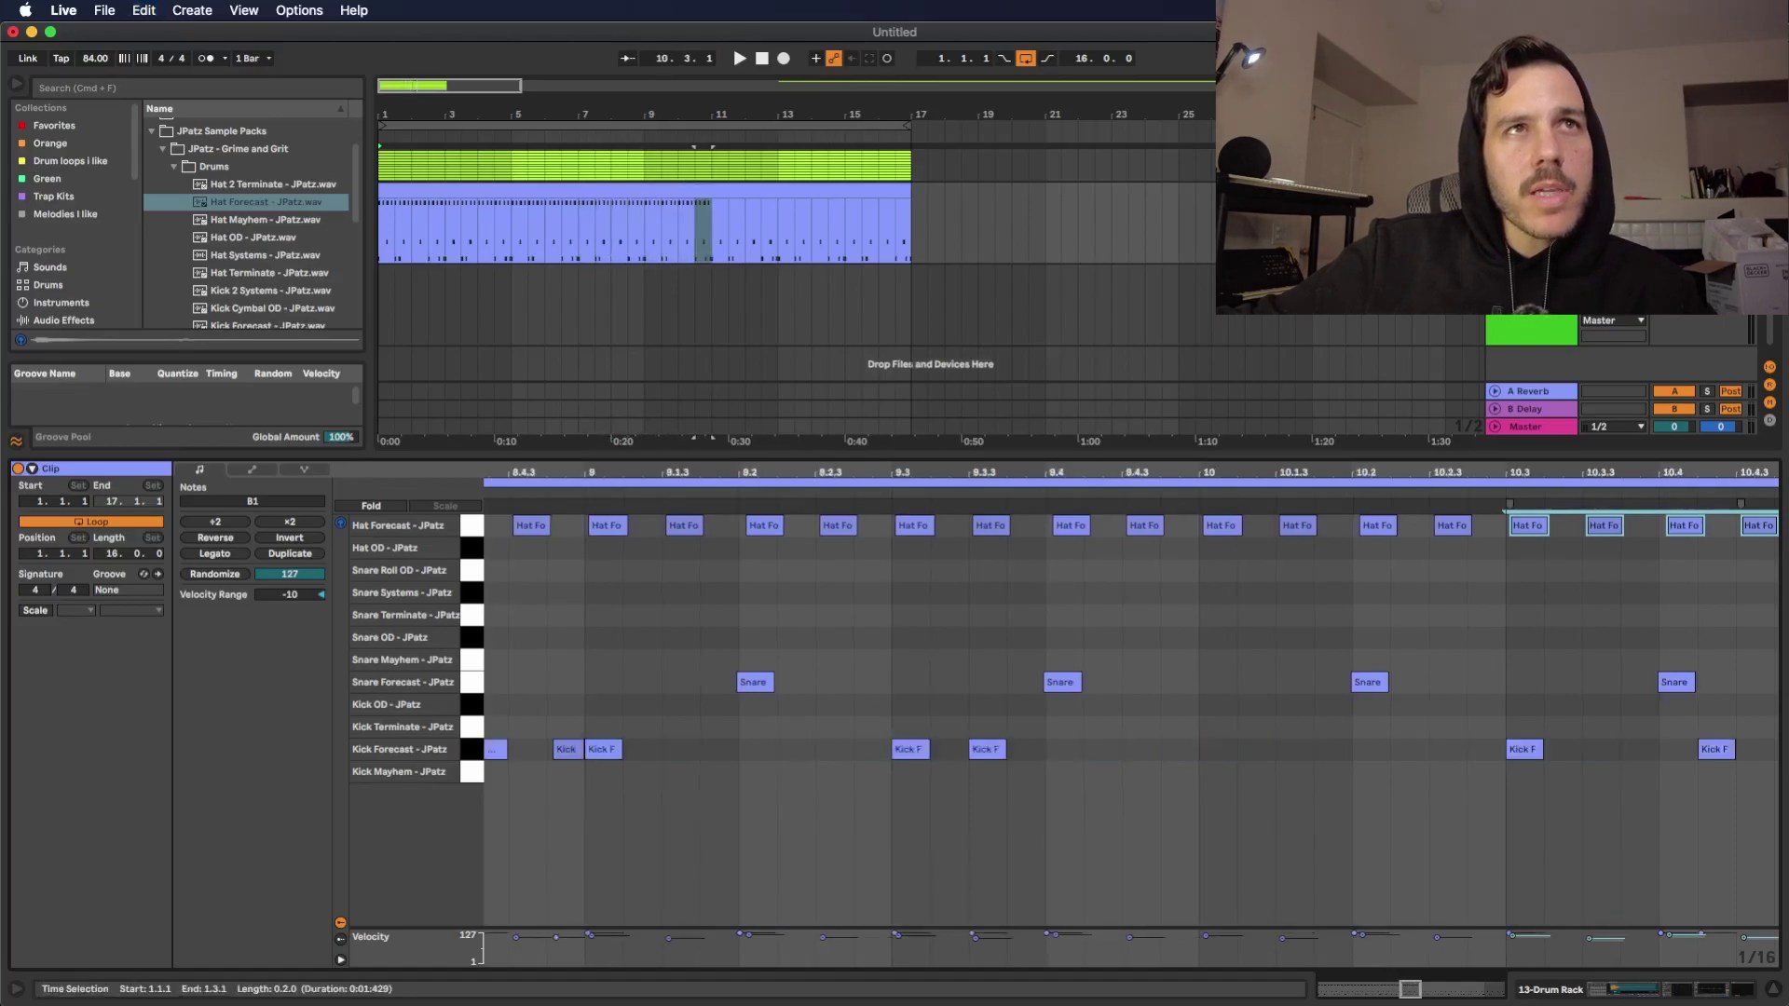
{"action": "key", "text": "super+d"}
{"action": "key", "text": "super+d"}
{"action": "key", "text": "super+d"}
{"action": "key", "text": "super+d"}
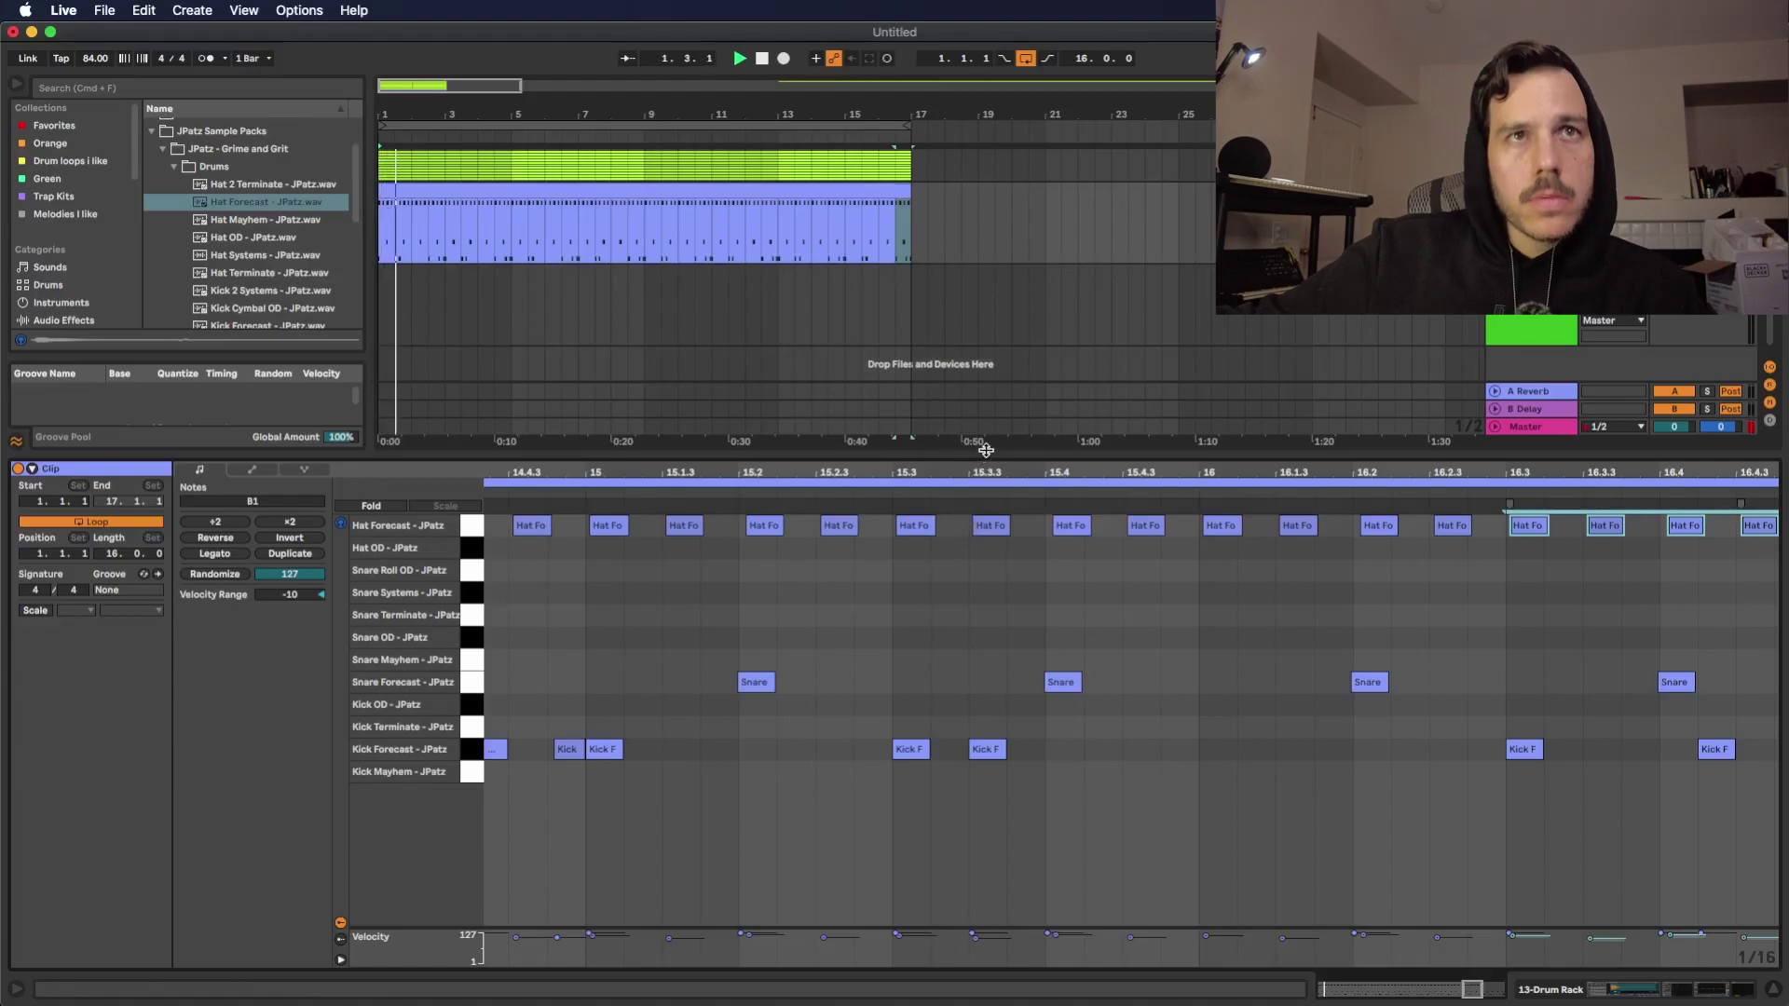
- Load the Aberrant DSP SketchCassette II audio unit onto the Drum Rack track
{"action": "key", "text": "super+alt+l"}
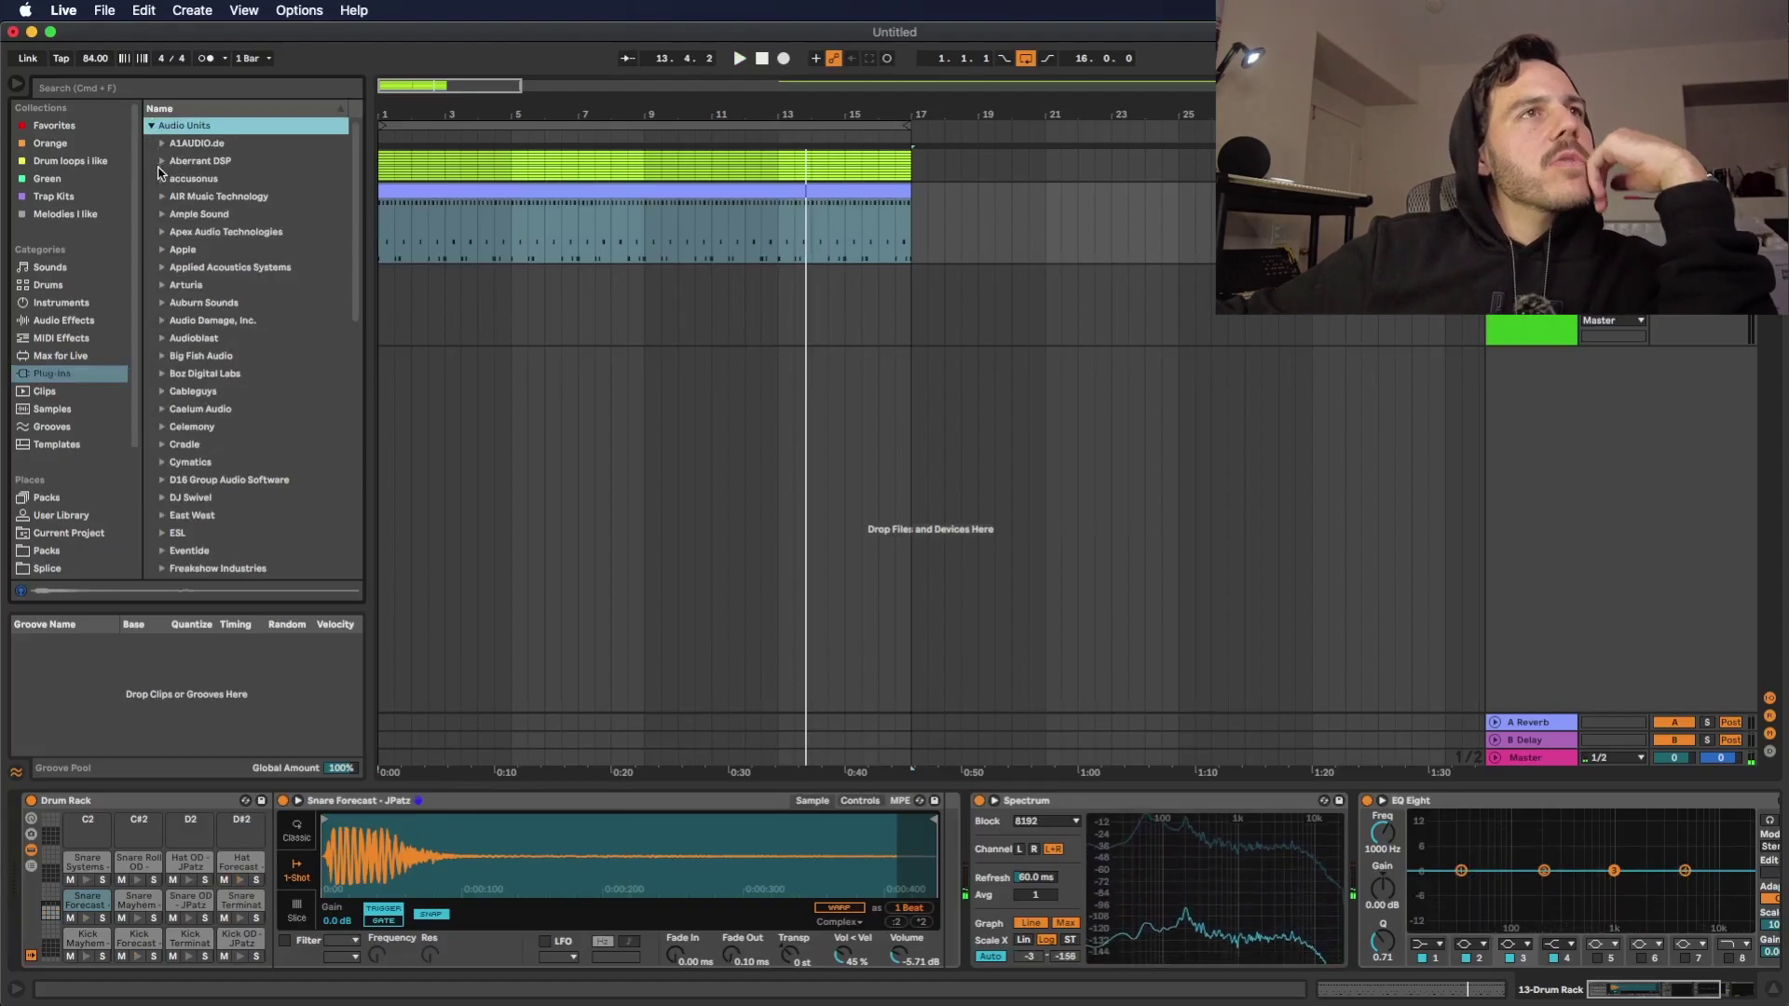
{"action": "left_click", "coordinate": [160, 162]}
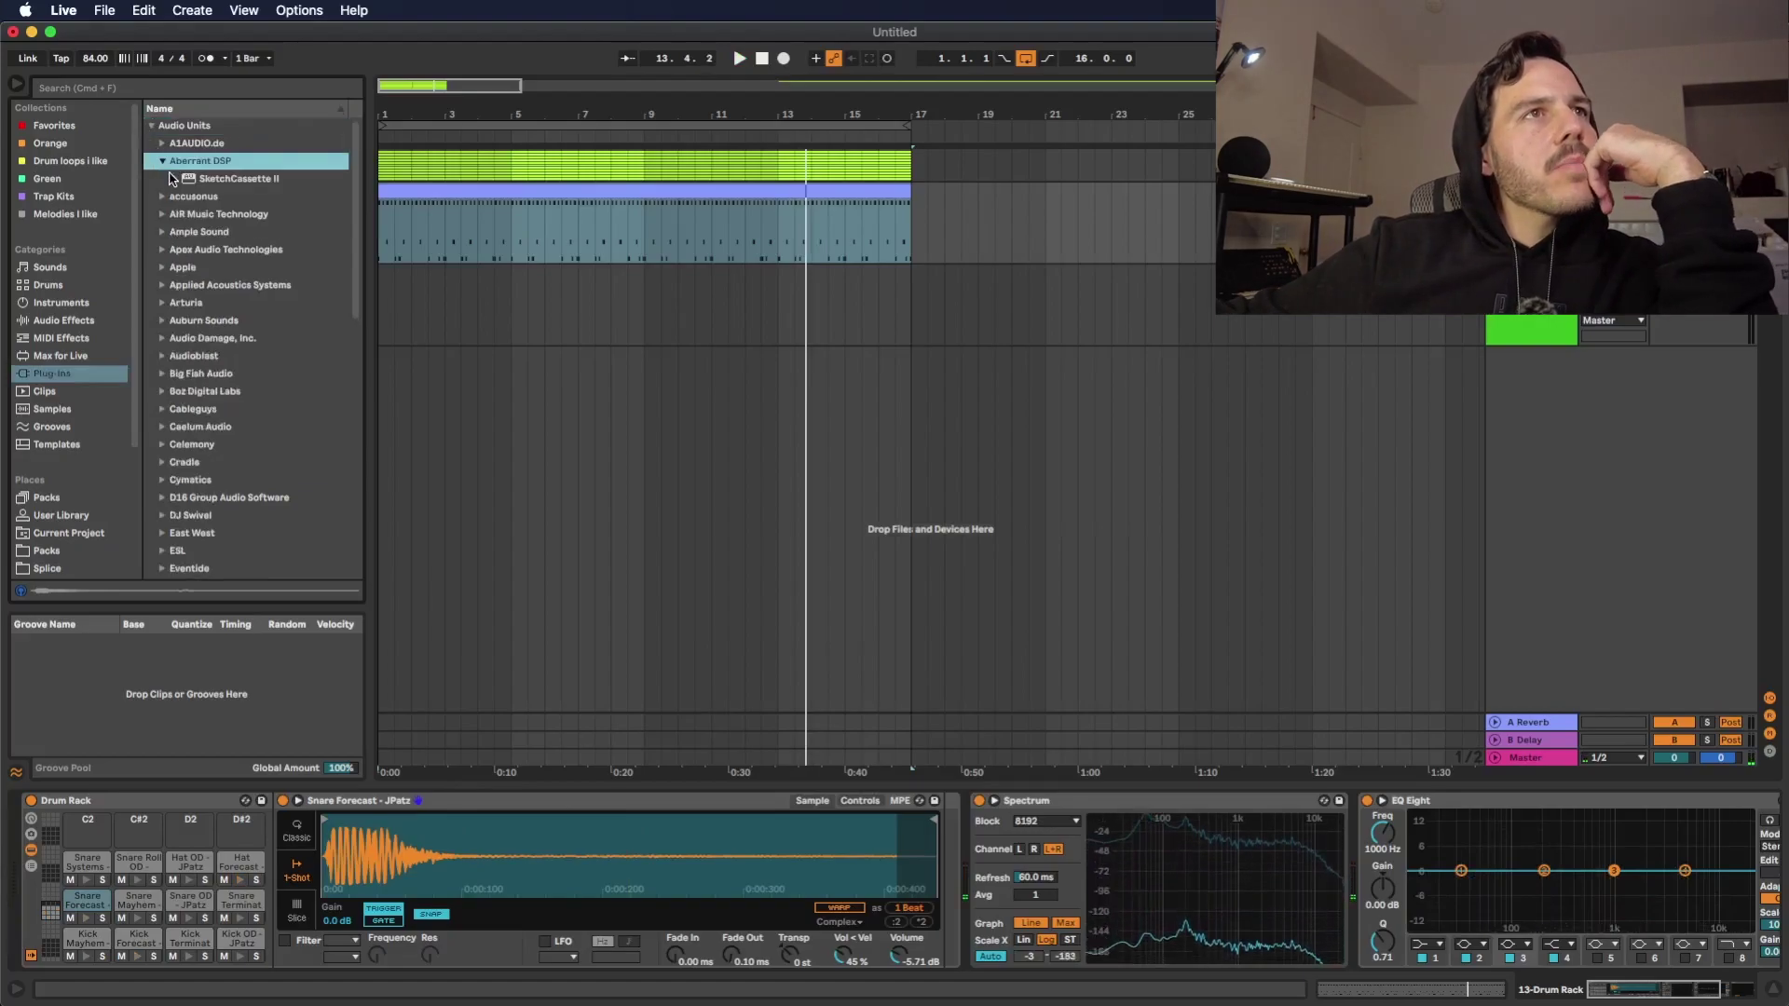
{"action": "left_click", "coordinate": [195, 183]}
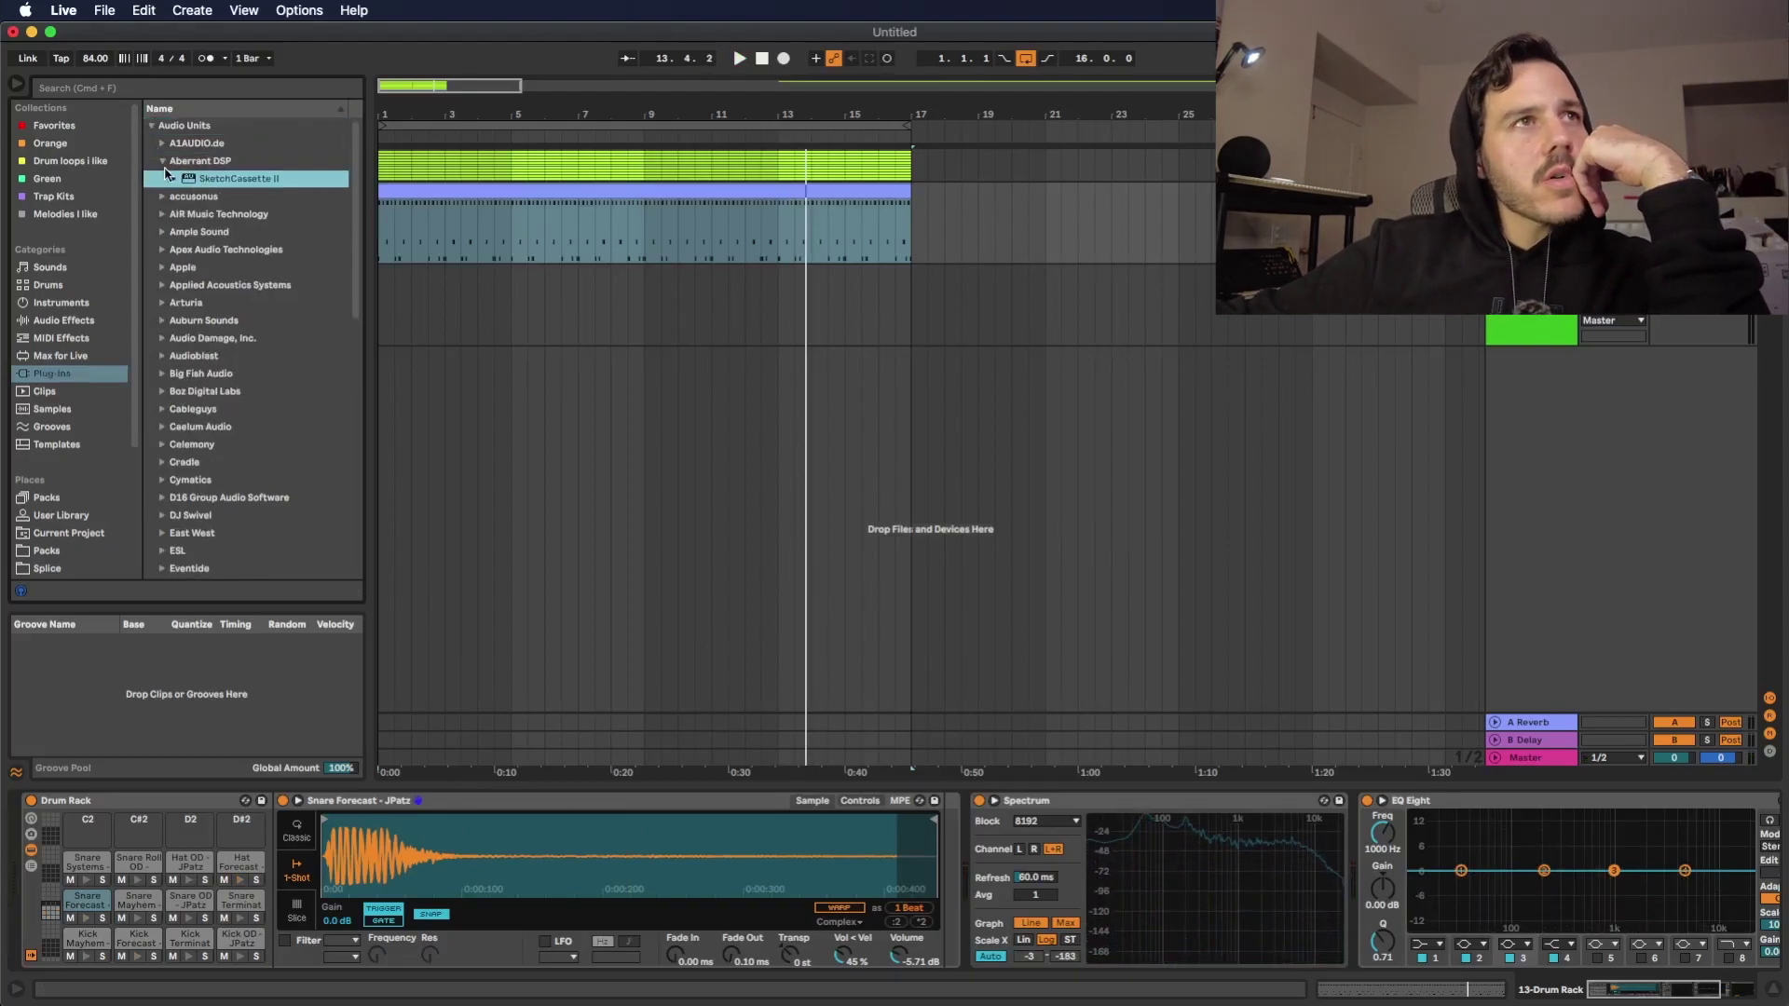
{"action": "double_click", "coordinate": [162, 174]}
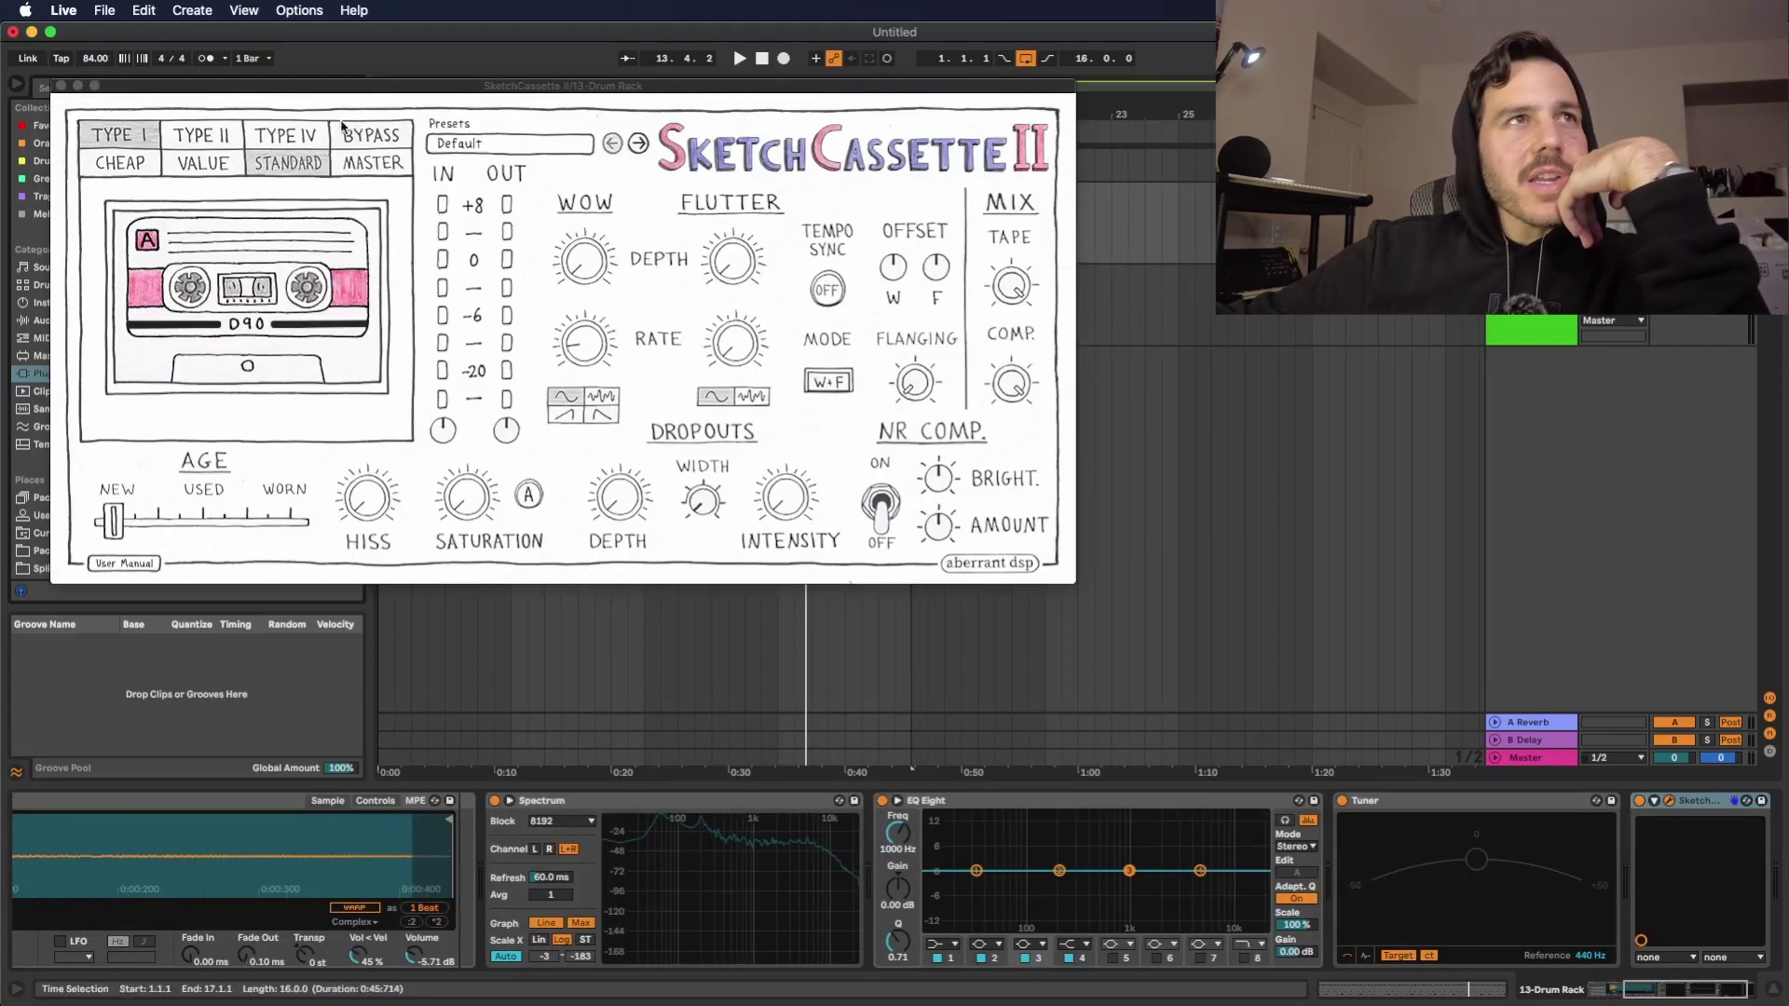
- Audition SketchCassette II's Classic Tape presets on the drums, choose A Little Aged and move its Age slightly toward New
{"action": "left_click", "coordinate": [512, 152]}
{"action": "mouse_move", "coordinate": [495, 230]}
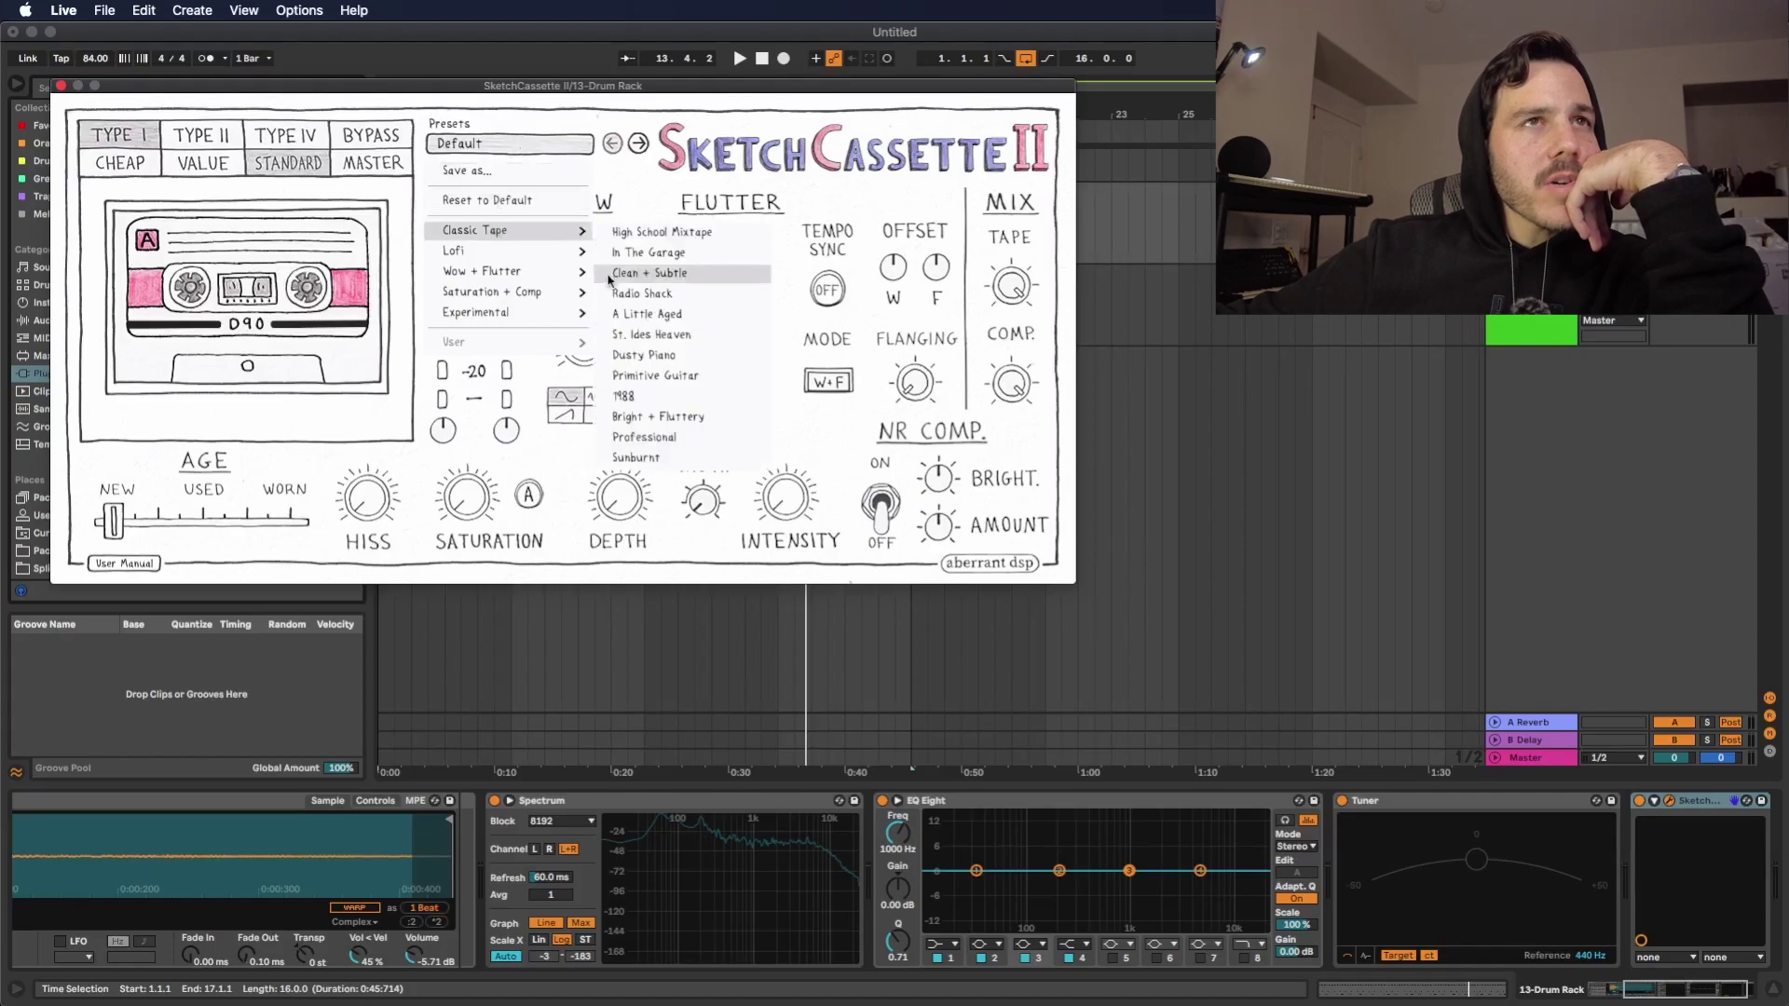
{"action": "left_click", "coordinate": [634, 232]}
{"action": "key", "text": "space"}
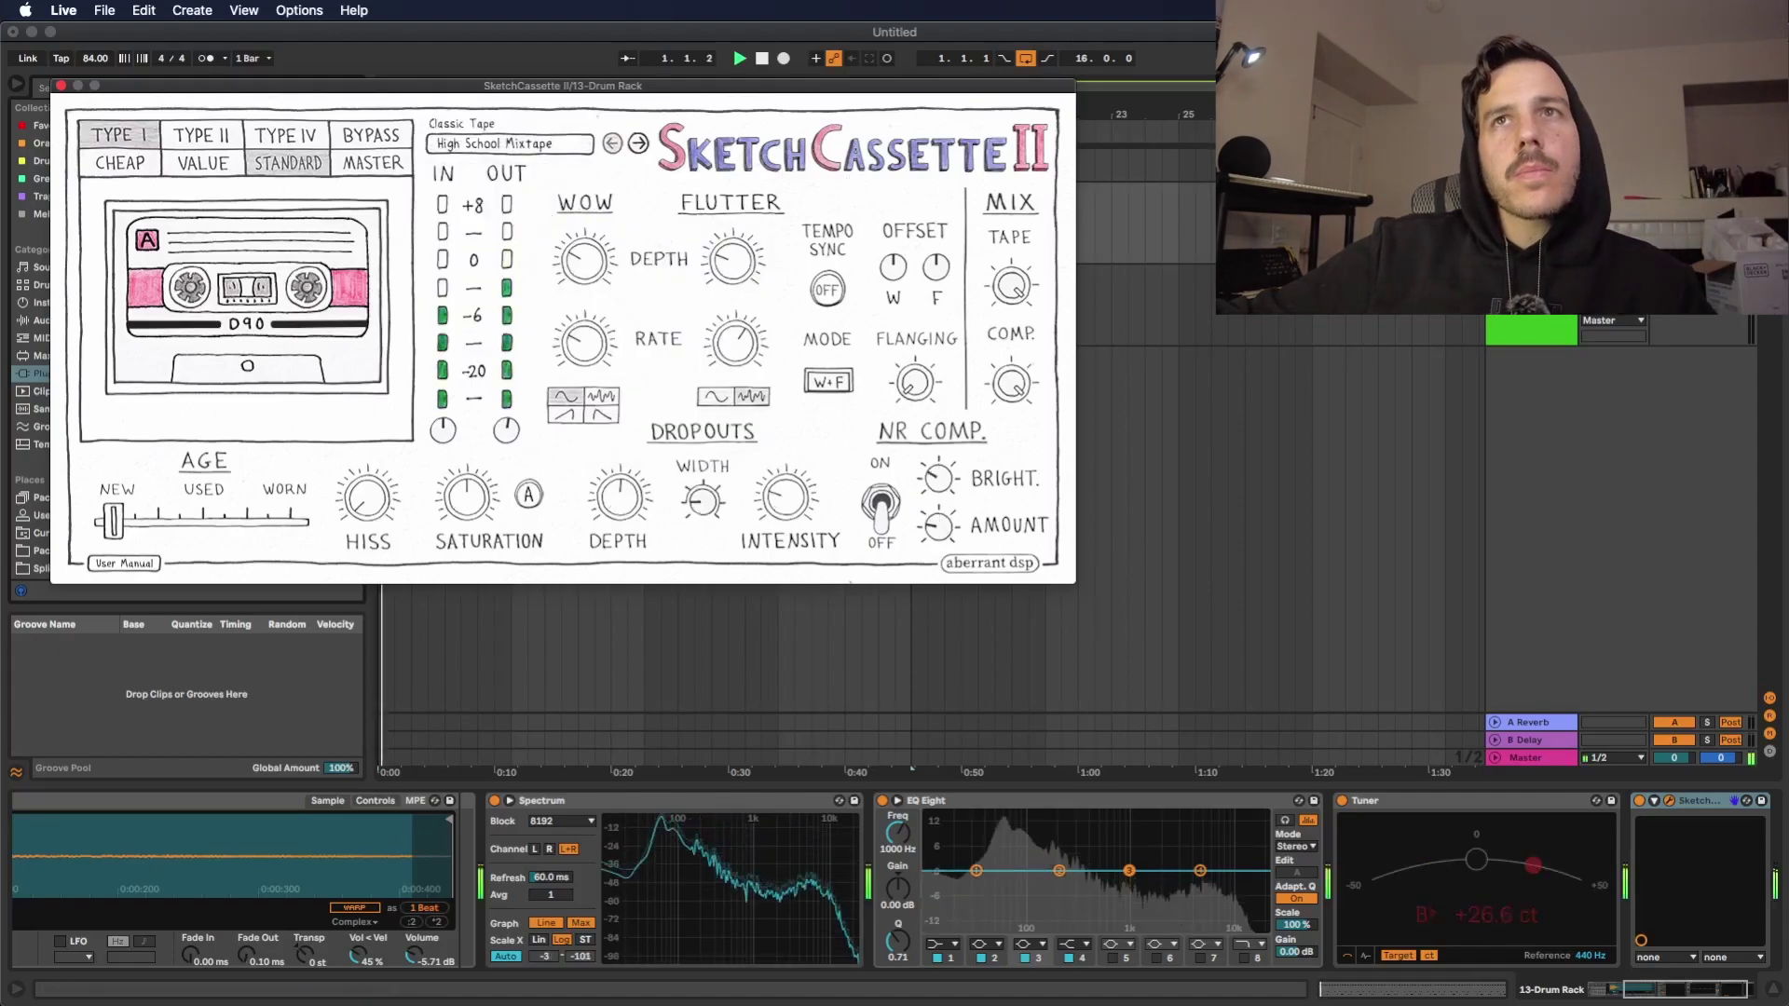
{"action": "left_click", "coordinate": [612, 143]}
{"action": "scroll", "coordinate": [937, 943], "scroll_direction": "left", "scroll_amount": 5}
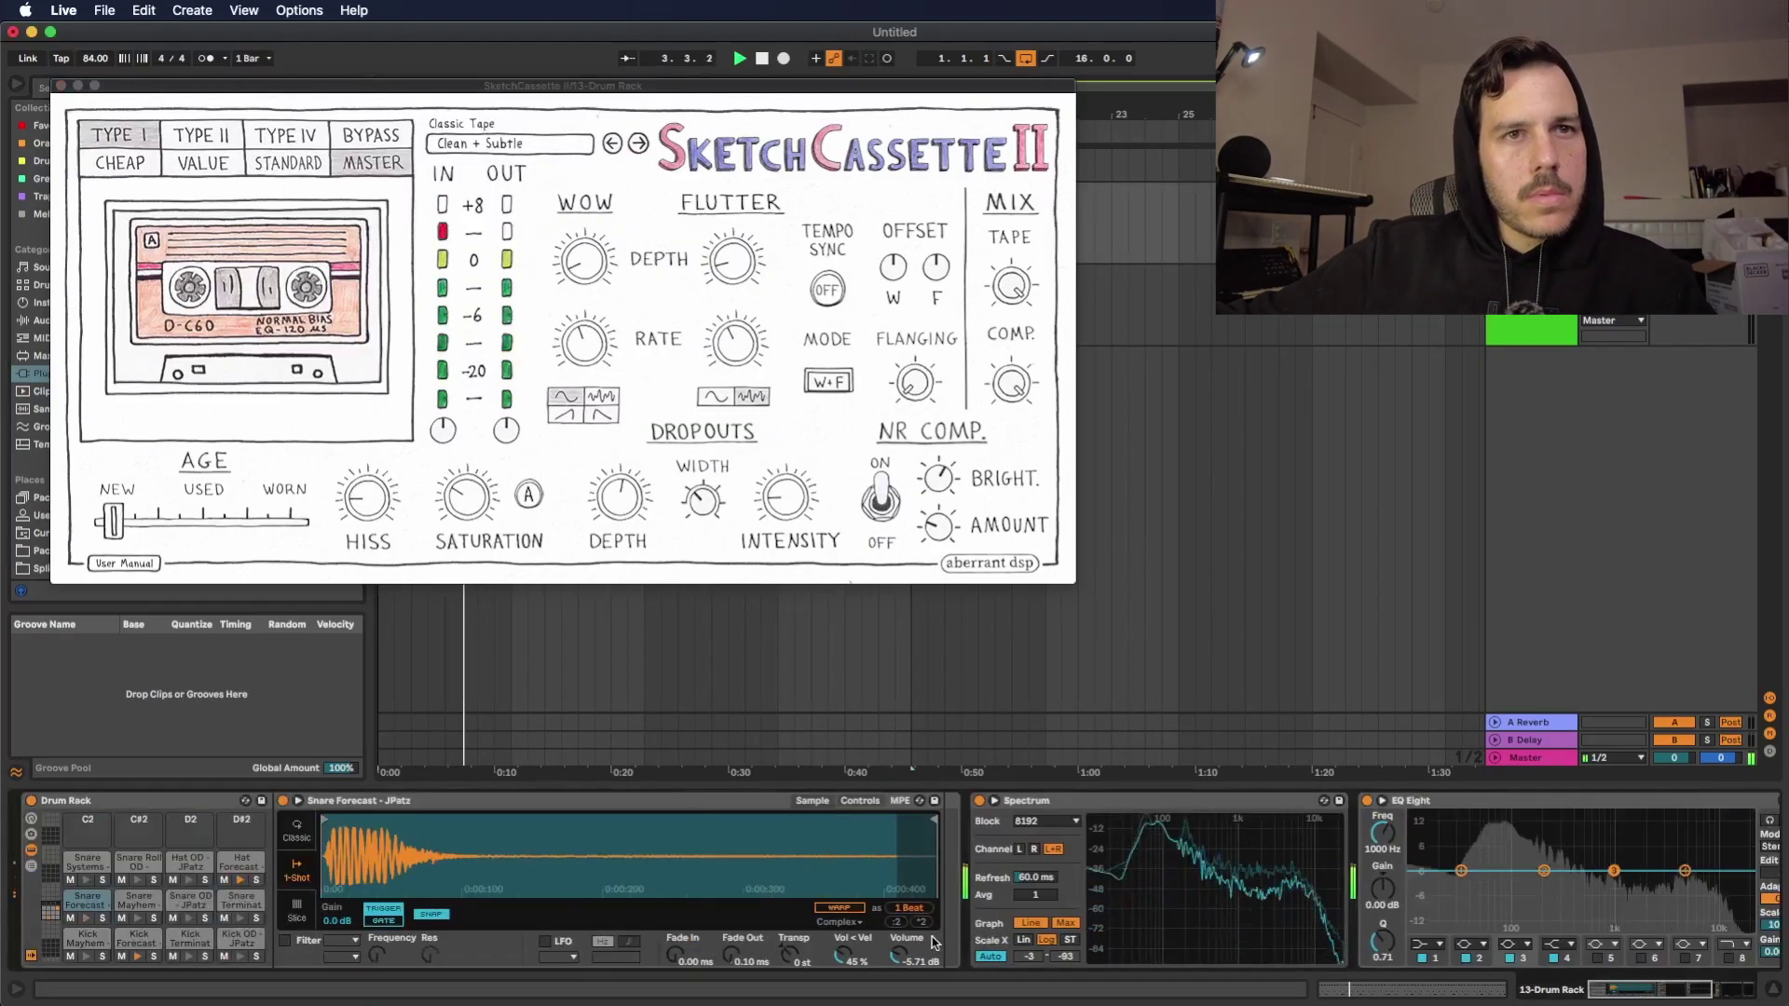
{"action": "left_click", "coordinate": [639, 142]}
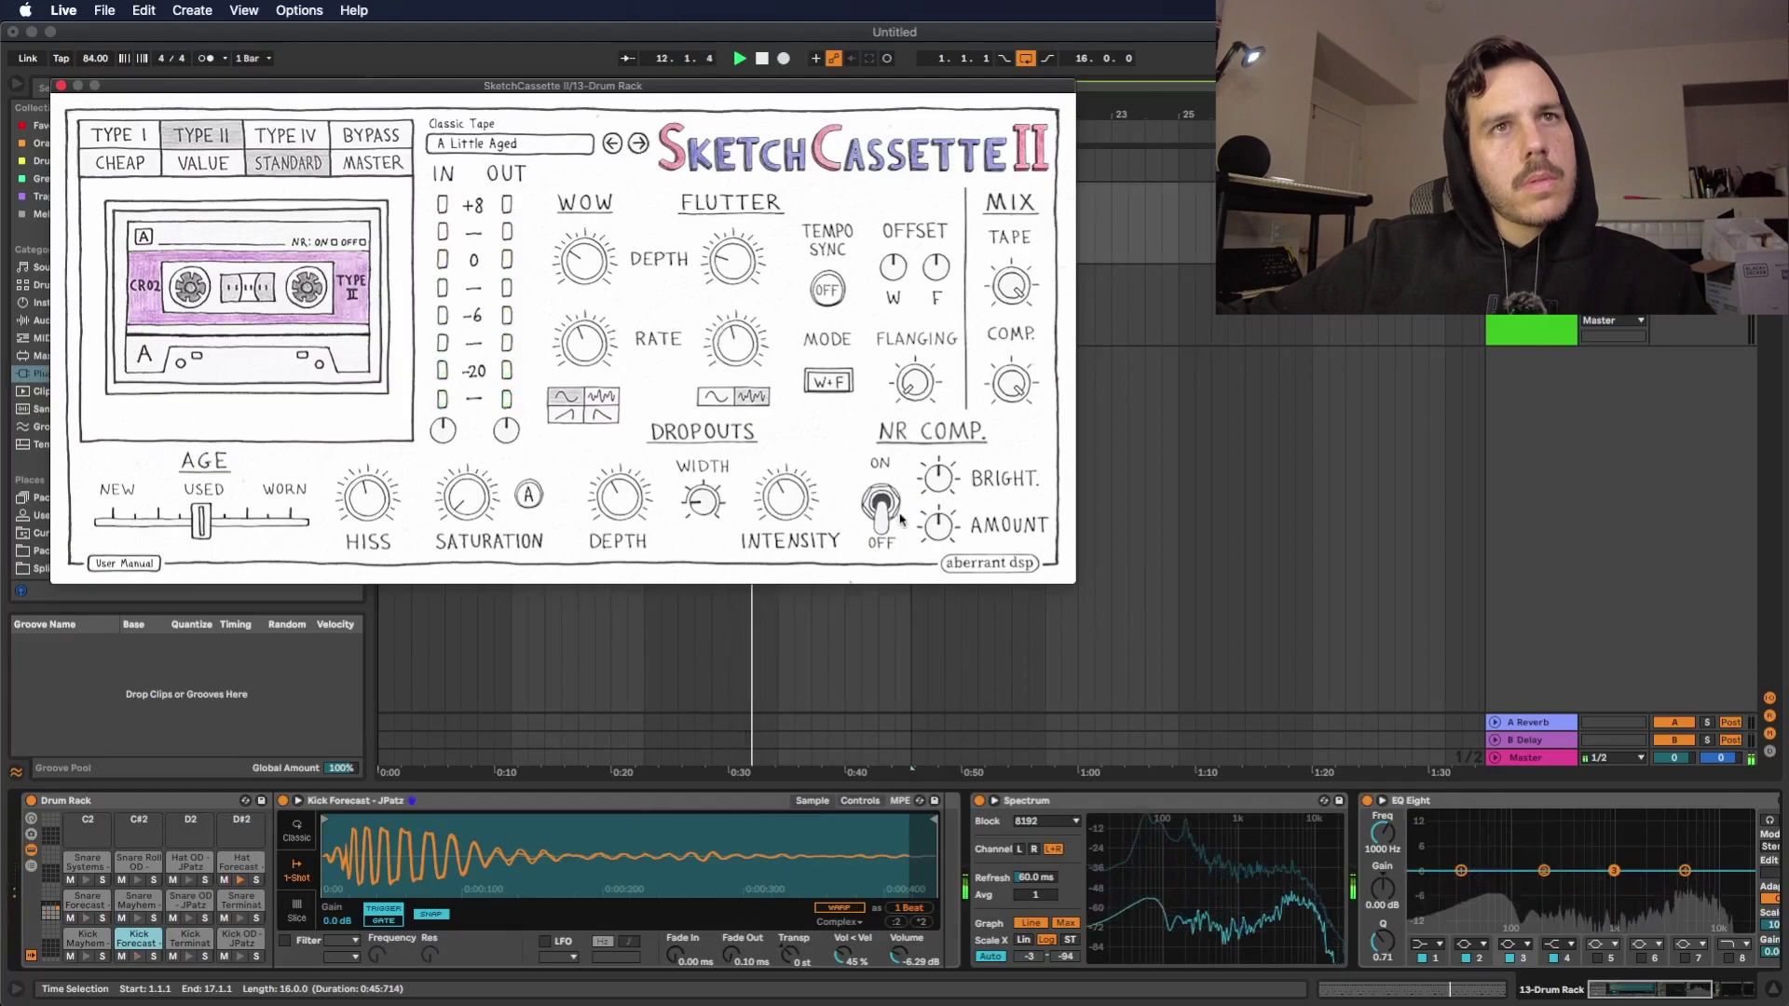
{"action": "mouse_move", "coordinate": [201, 520]}
{"action": "left_mouse_down"}
{"action": "mouse_move", "coordinate": [291, 520]}
{"action": "mouse_move", "coordinate": [176, 520]}
{"action": "left_mouse_up"}
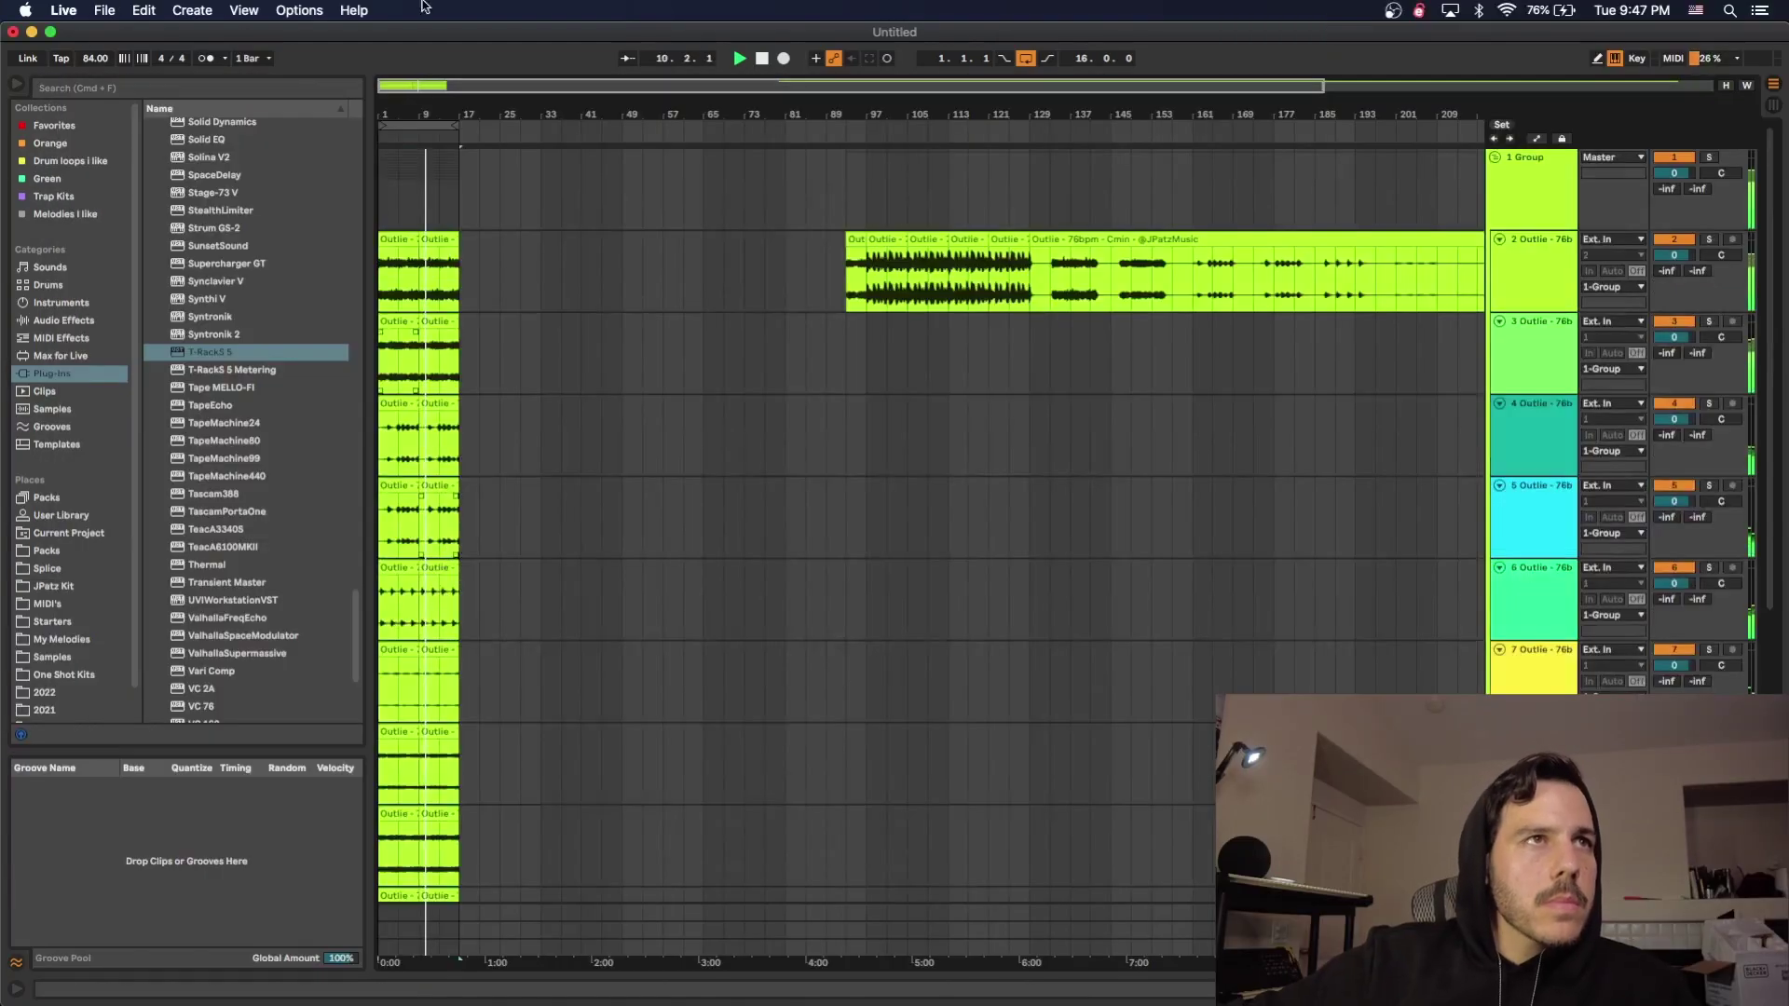
- Turn on track 12, the last Outlie track in the group
{"action": "left_click_drag", "start_coordinate": [396, 97], "coordinate": [1208, 464]}
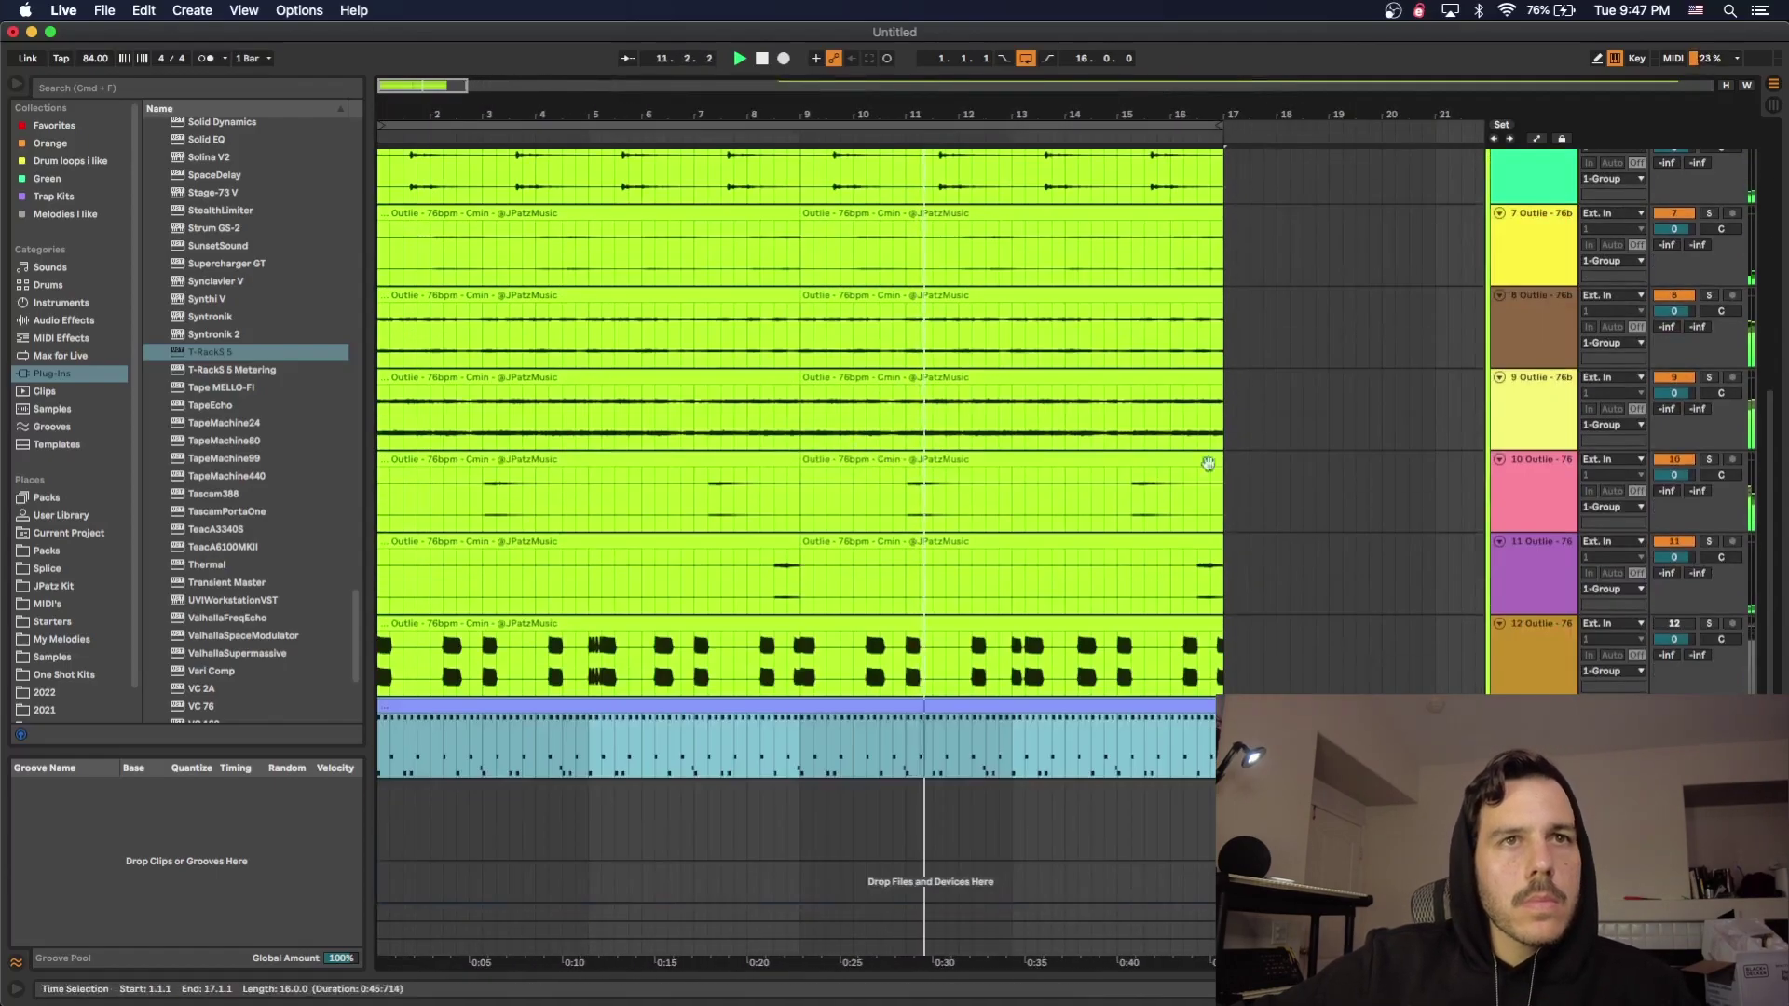
{"action": "left_click", "coordinate": [1675, 624]}
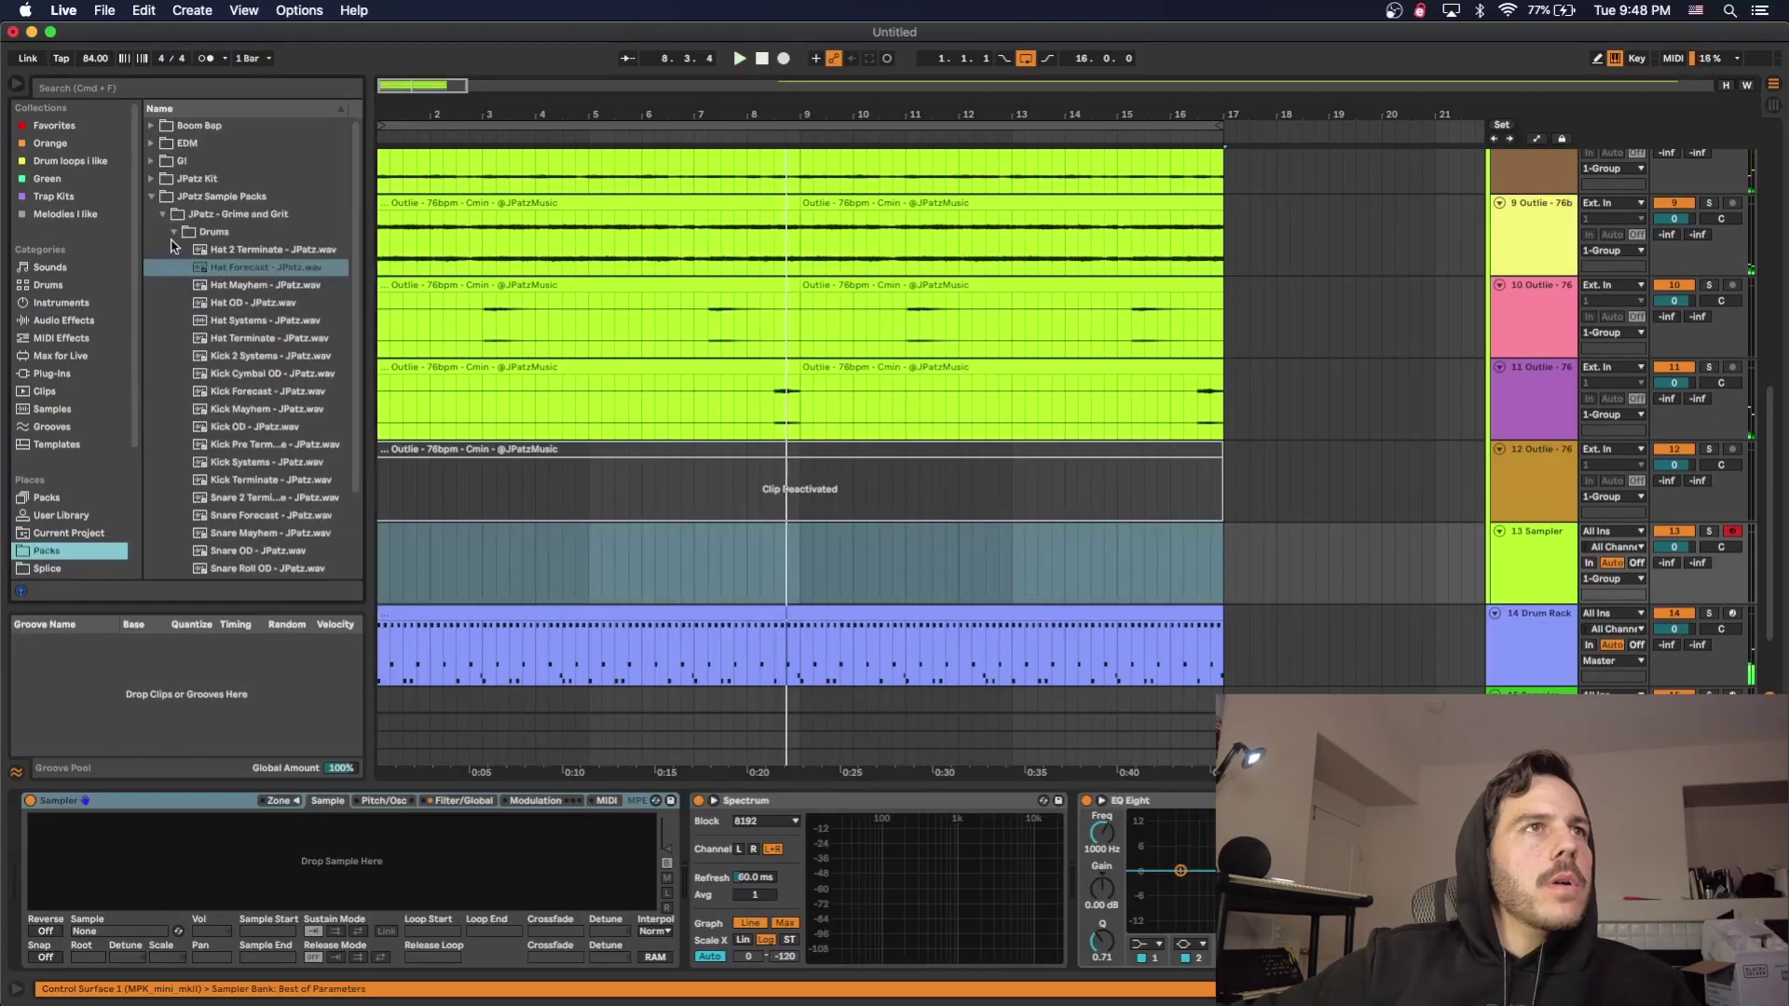
- Load MS20 Raw Recording 6 - Bass from the Grime and Grit Random Sounds folder into the Sampler on track 13
{"action": "left_click", "coordinate": [176, 240]}
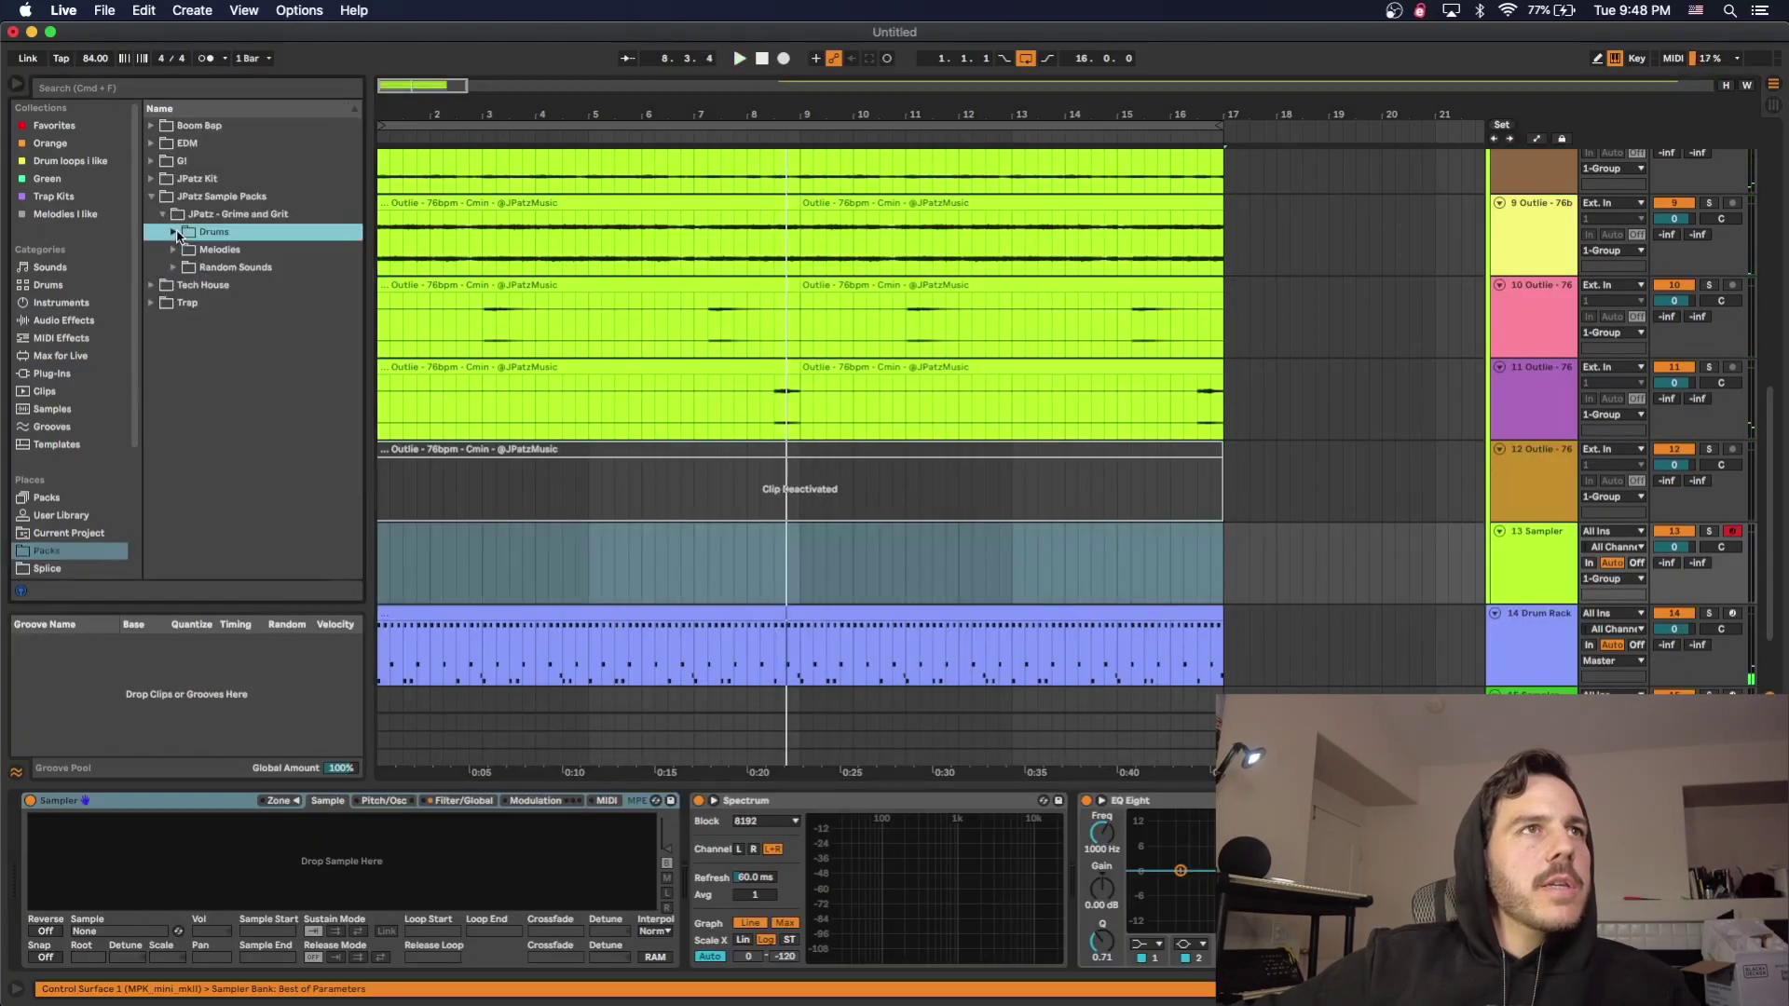
{"action": "left_click", "coordinate": [175, 267]}
{"action": "left_click_drag", "start_coordinate": [369, 350], "coordinate": [565, 355]}
{"action": "left_click", "coordinate": [330, 440]}
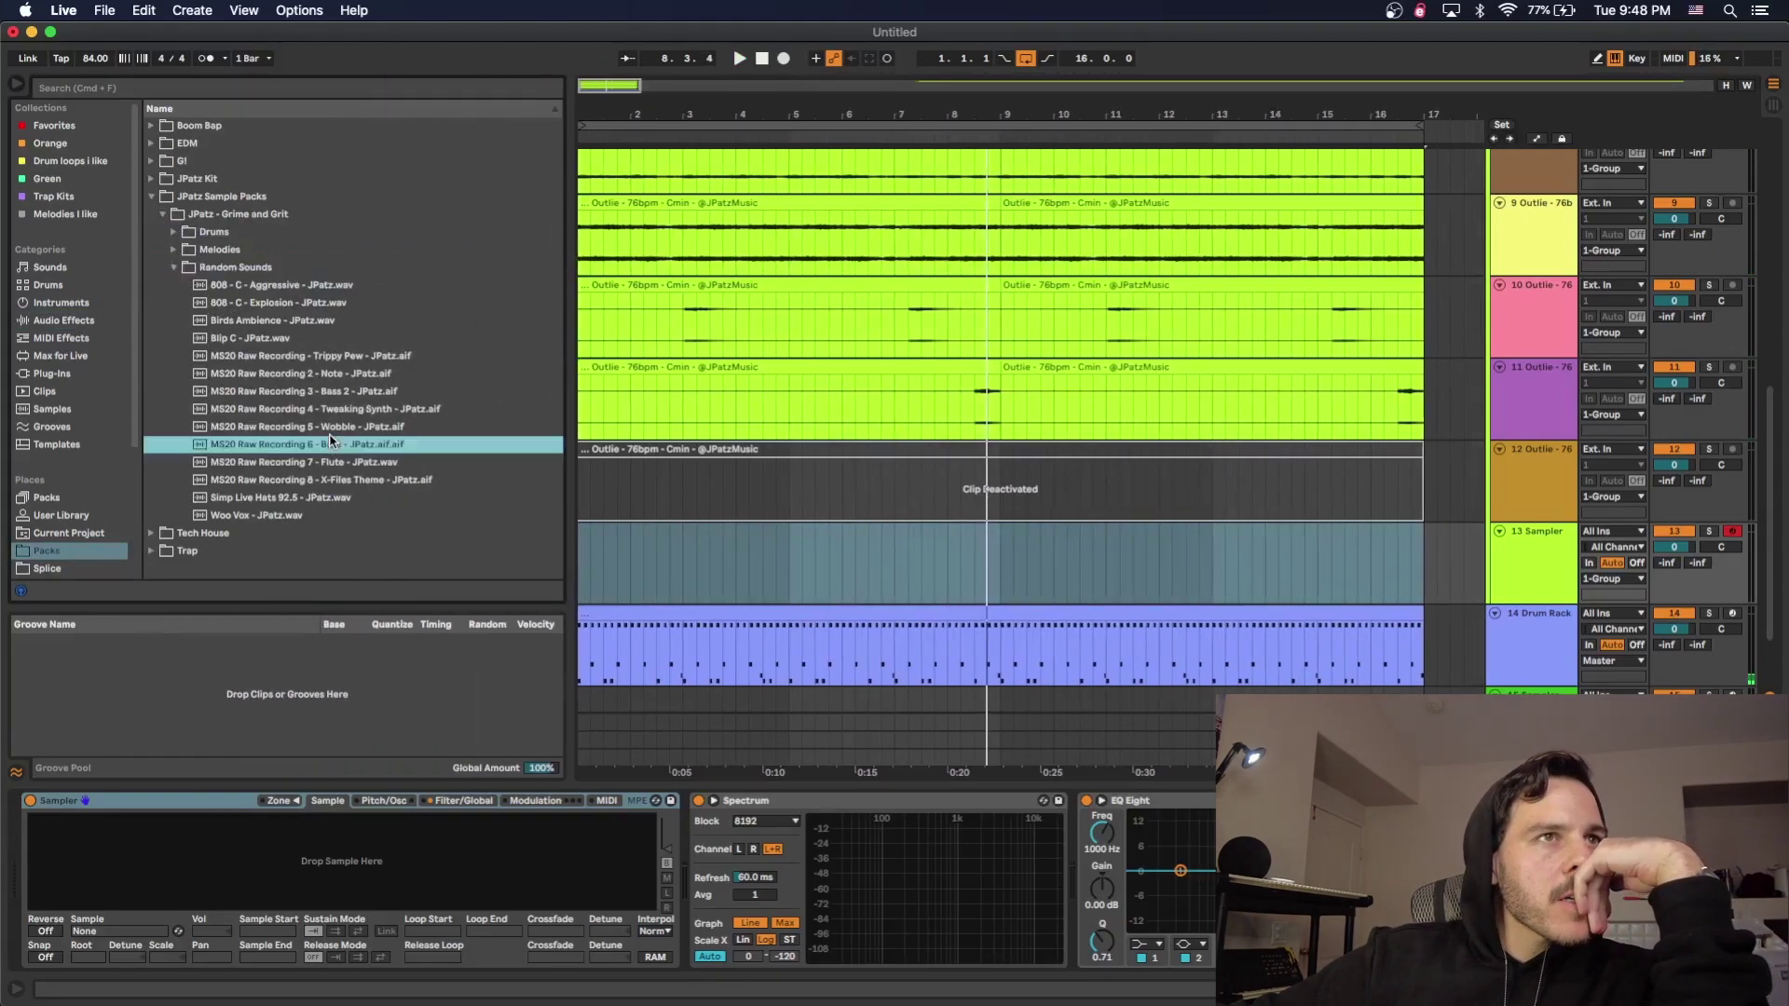
{"action": "left_click_drag", "start_coordinate": [331, 441], "coordinate": [368, 830]}
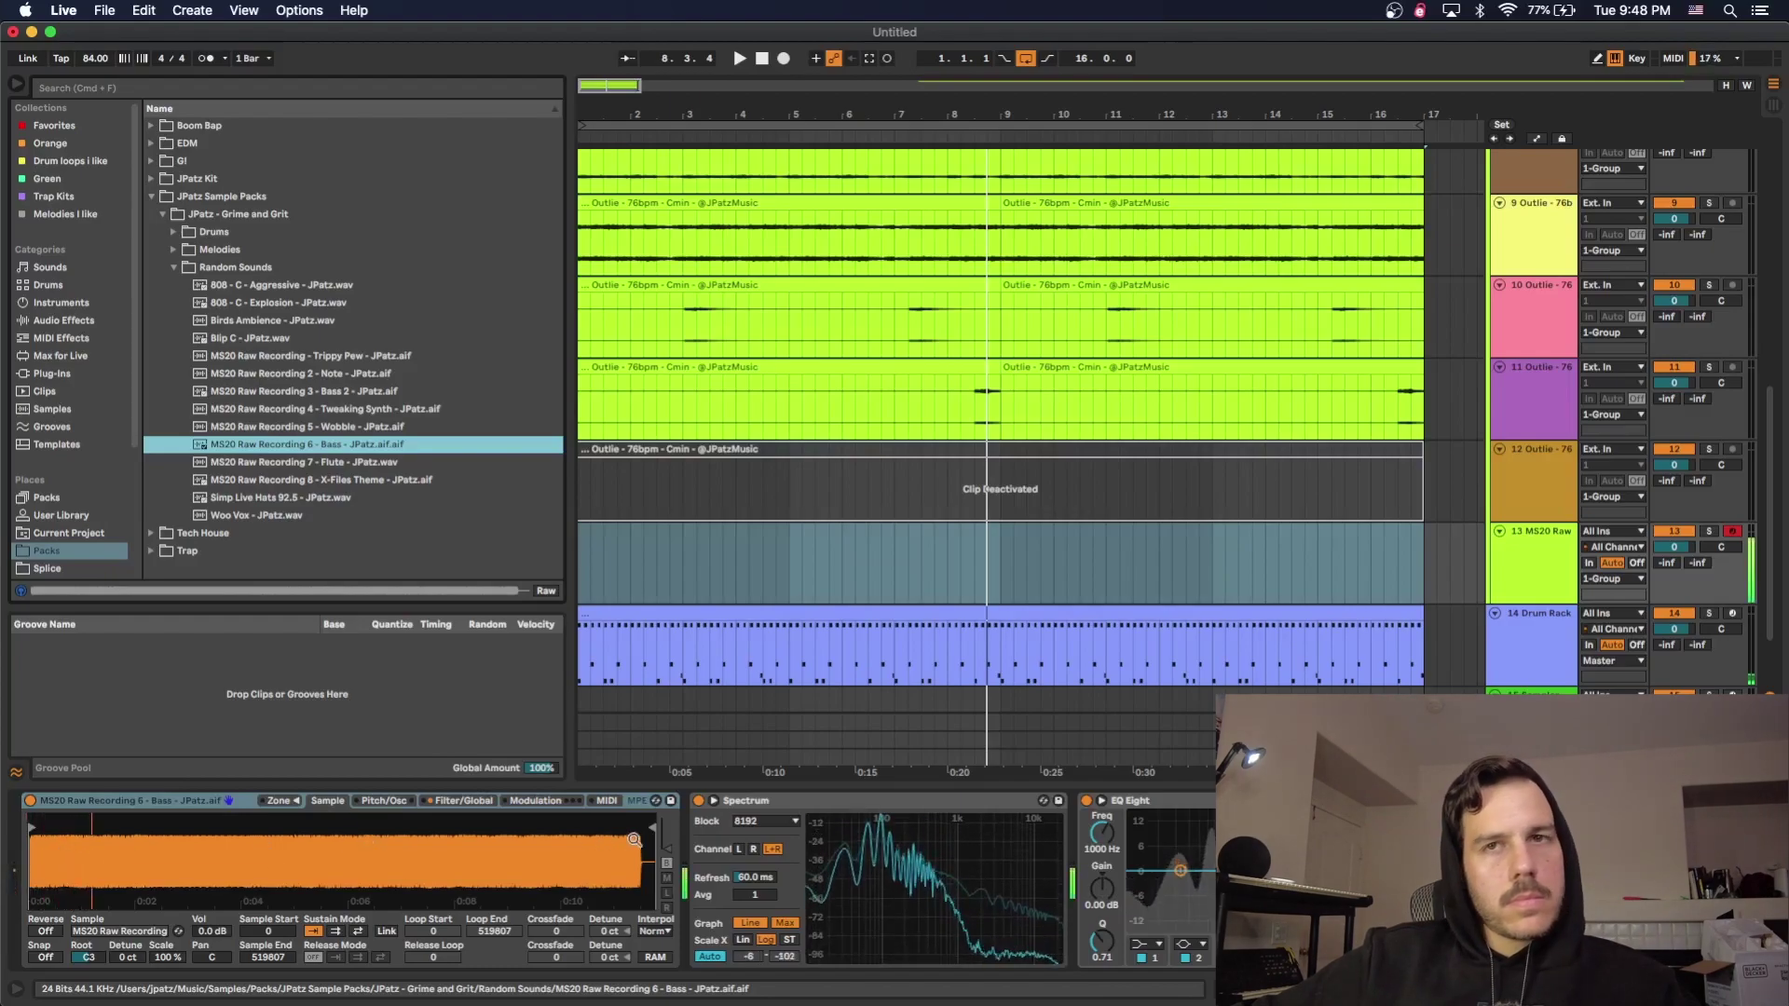
- Set the MS20 bass sample's end to 111222 and open its filter and volume envelope settings
{"action": "left_click_drag", "start_coordinate": [628, 840], "coordinate": [160, 839]}
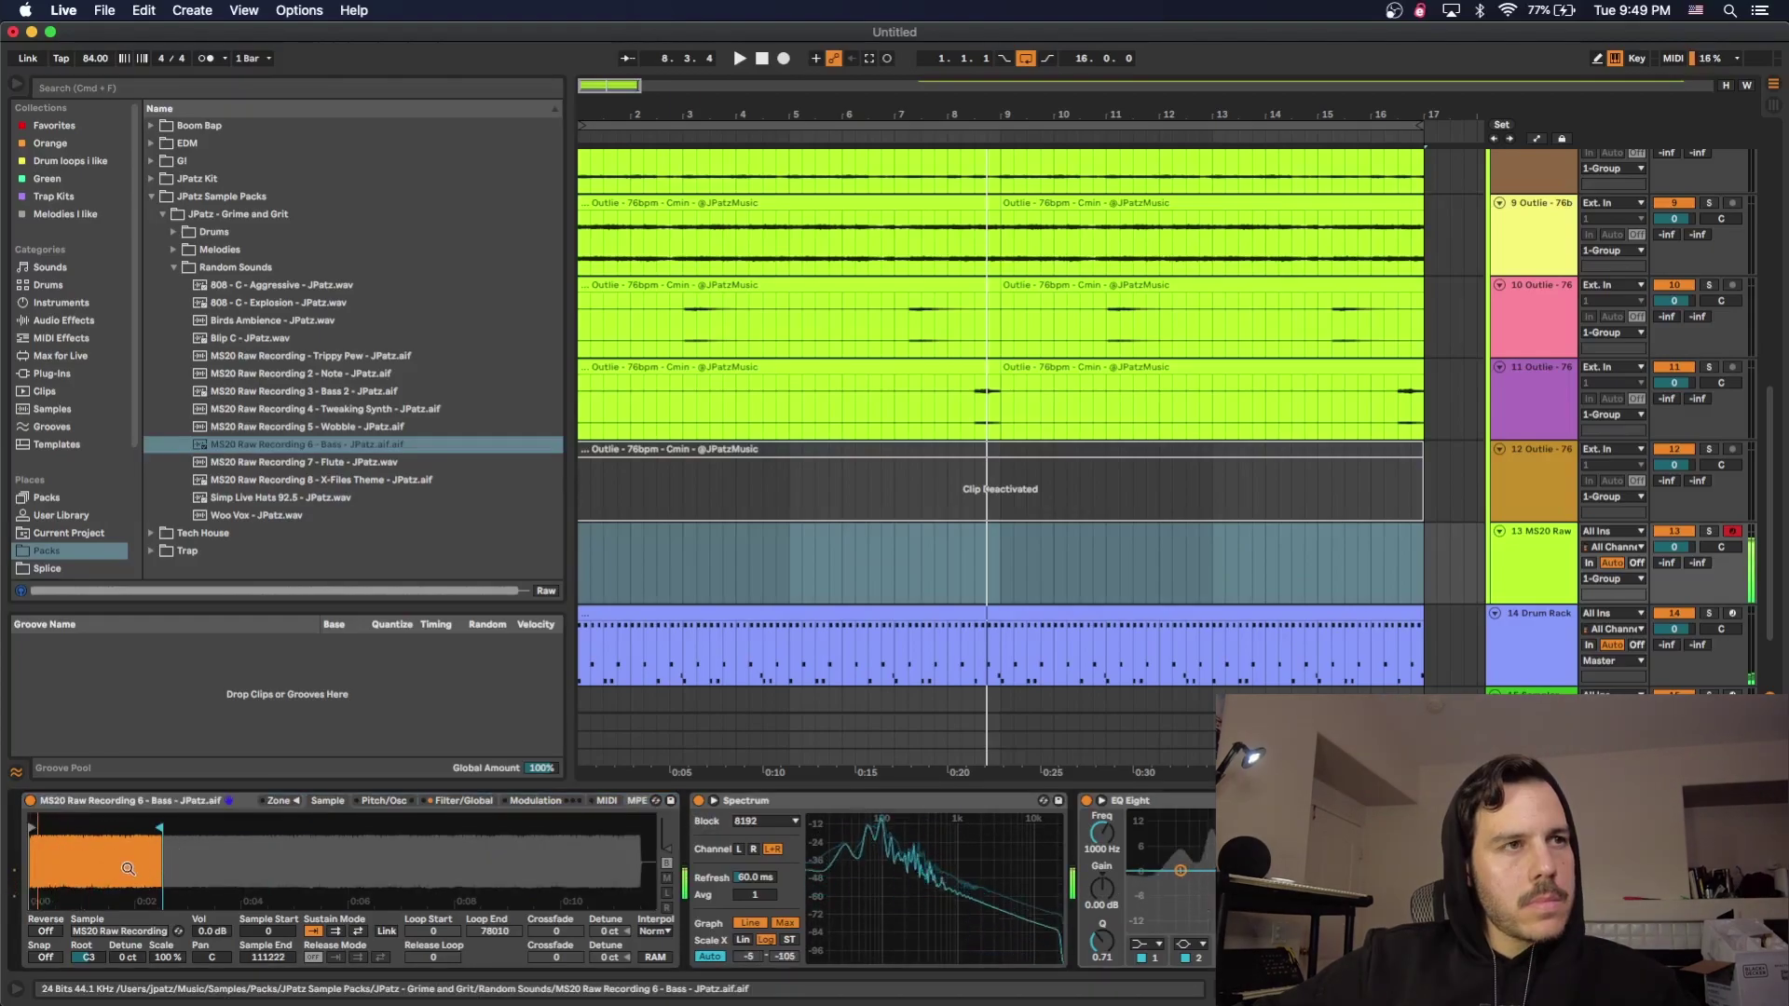
{"action": "left_click", "coordinate": [463, 801]}
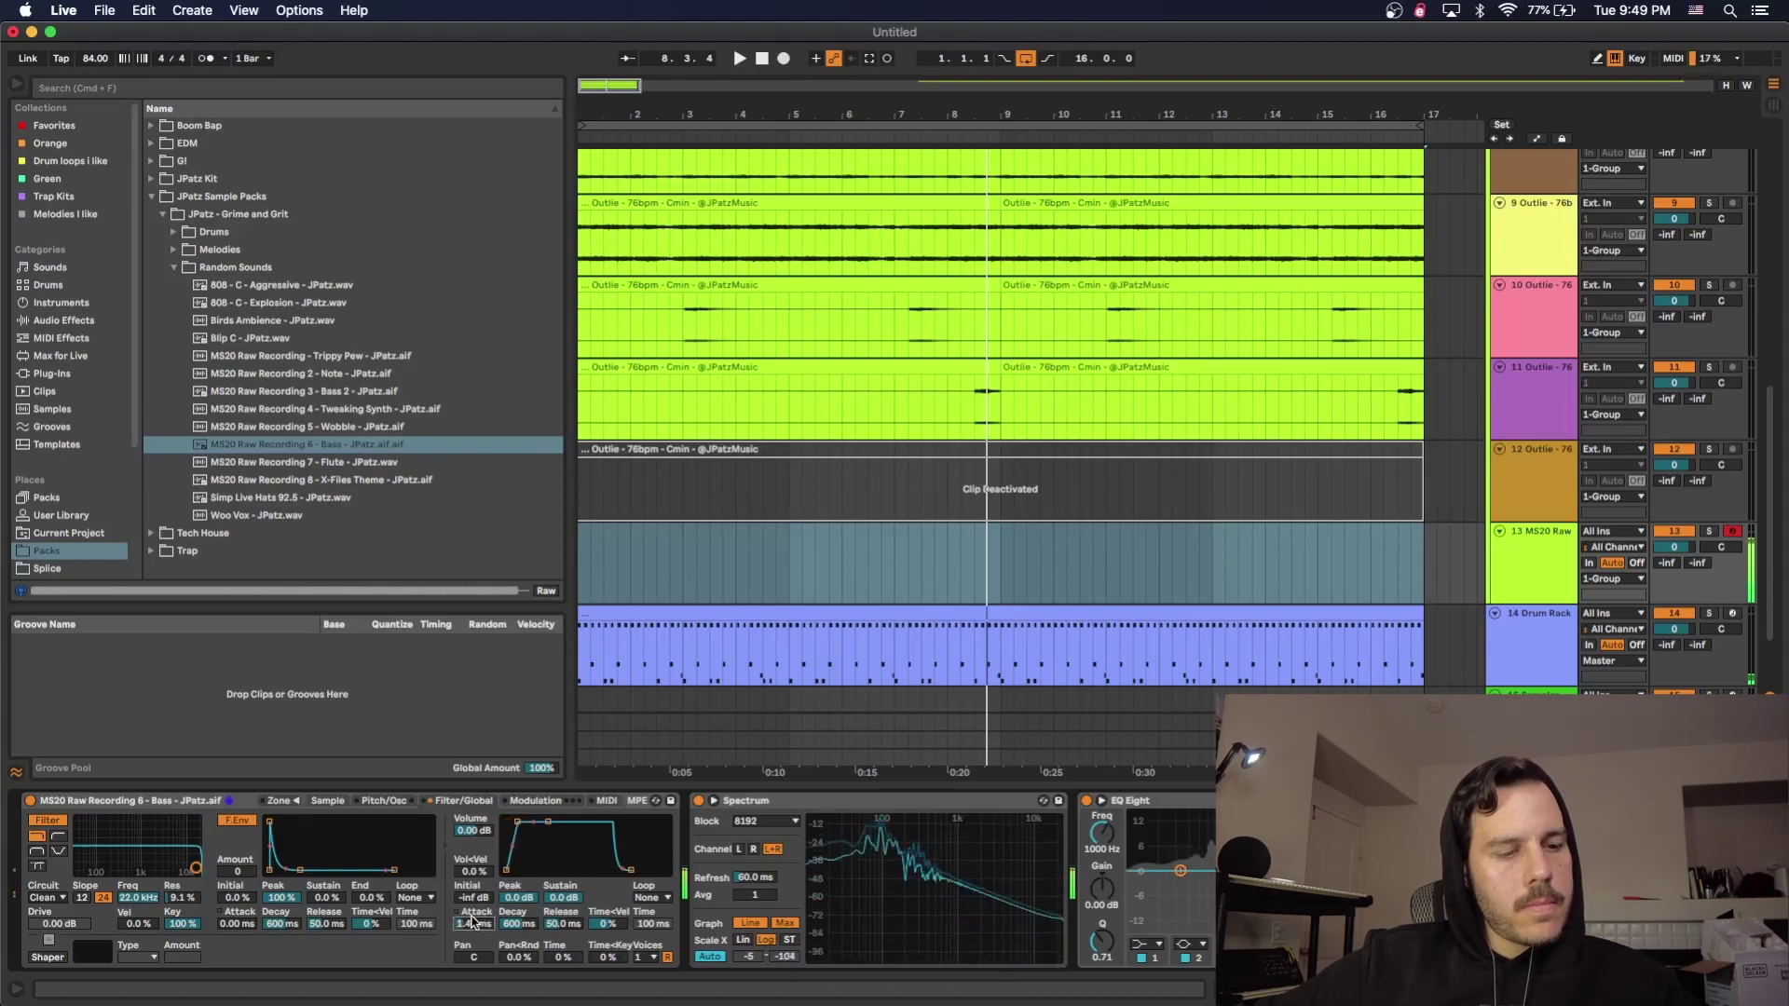
- Raise the MS20 bass clip's first note an octave to A4 and add a matching A4 note in bar 2
{"action": "key", "text": "shift+Tab"}
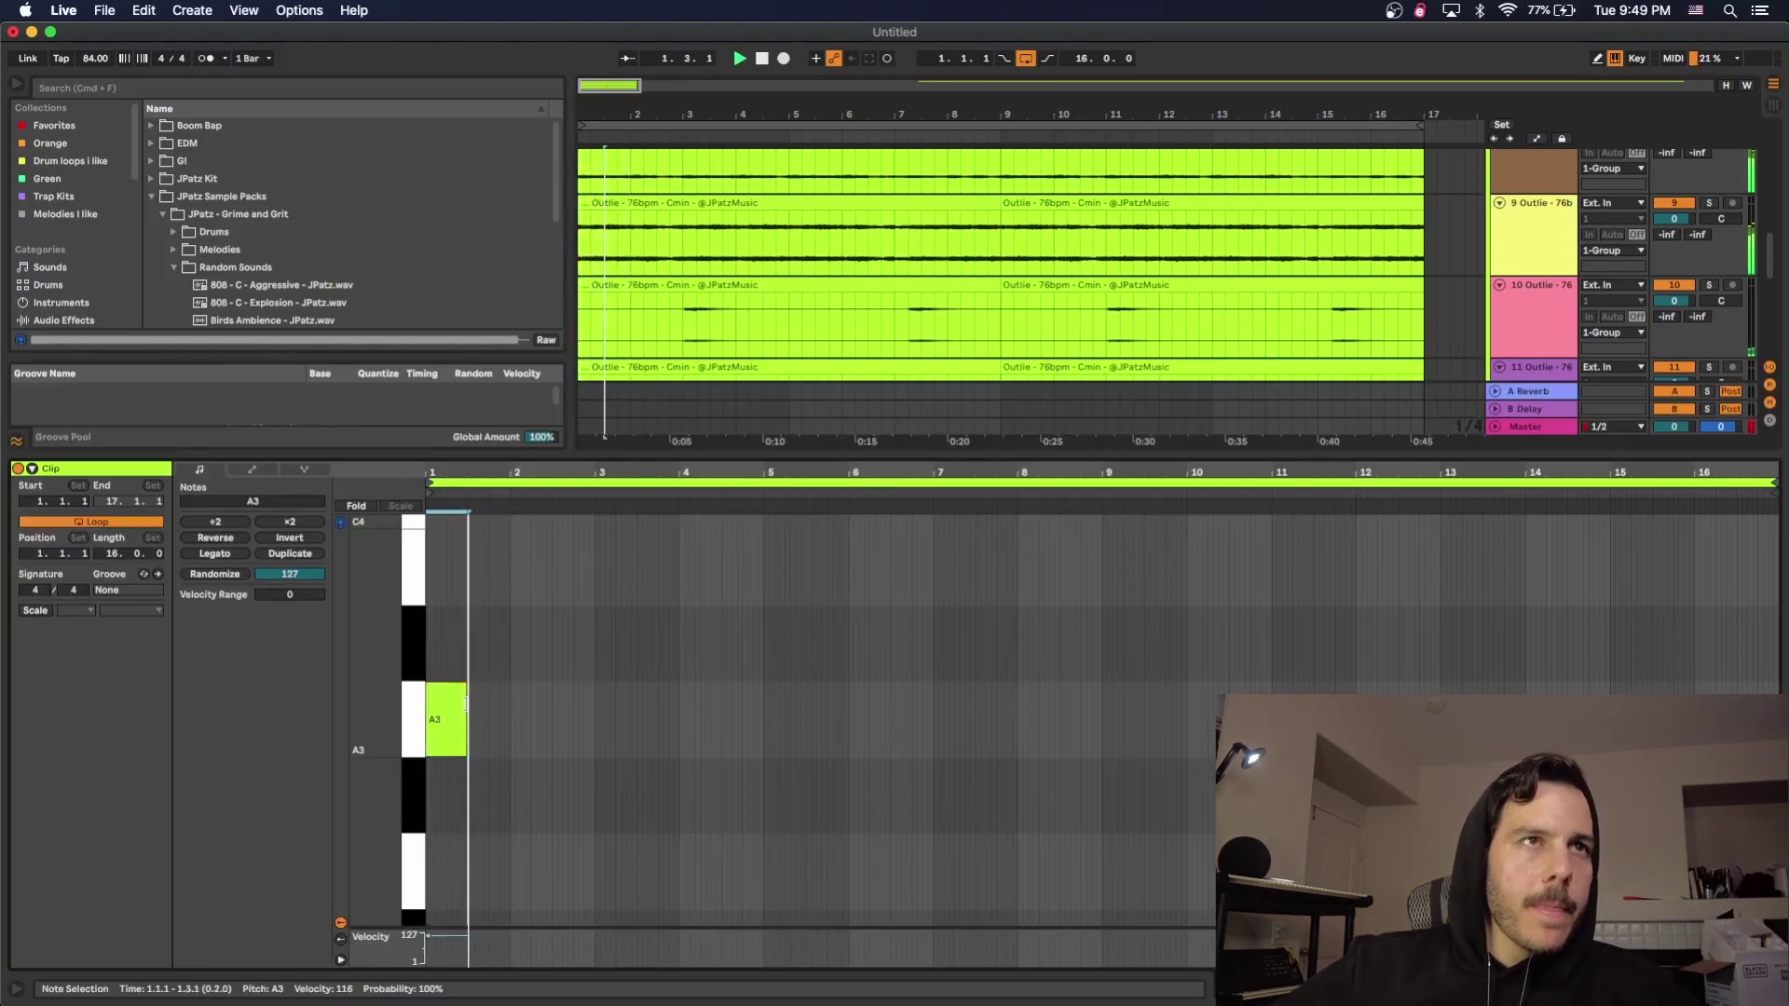
{"action": "key", "text": "z"}
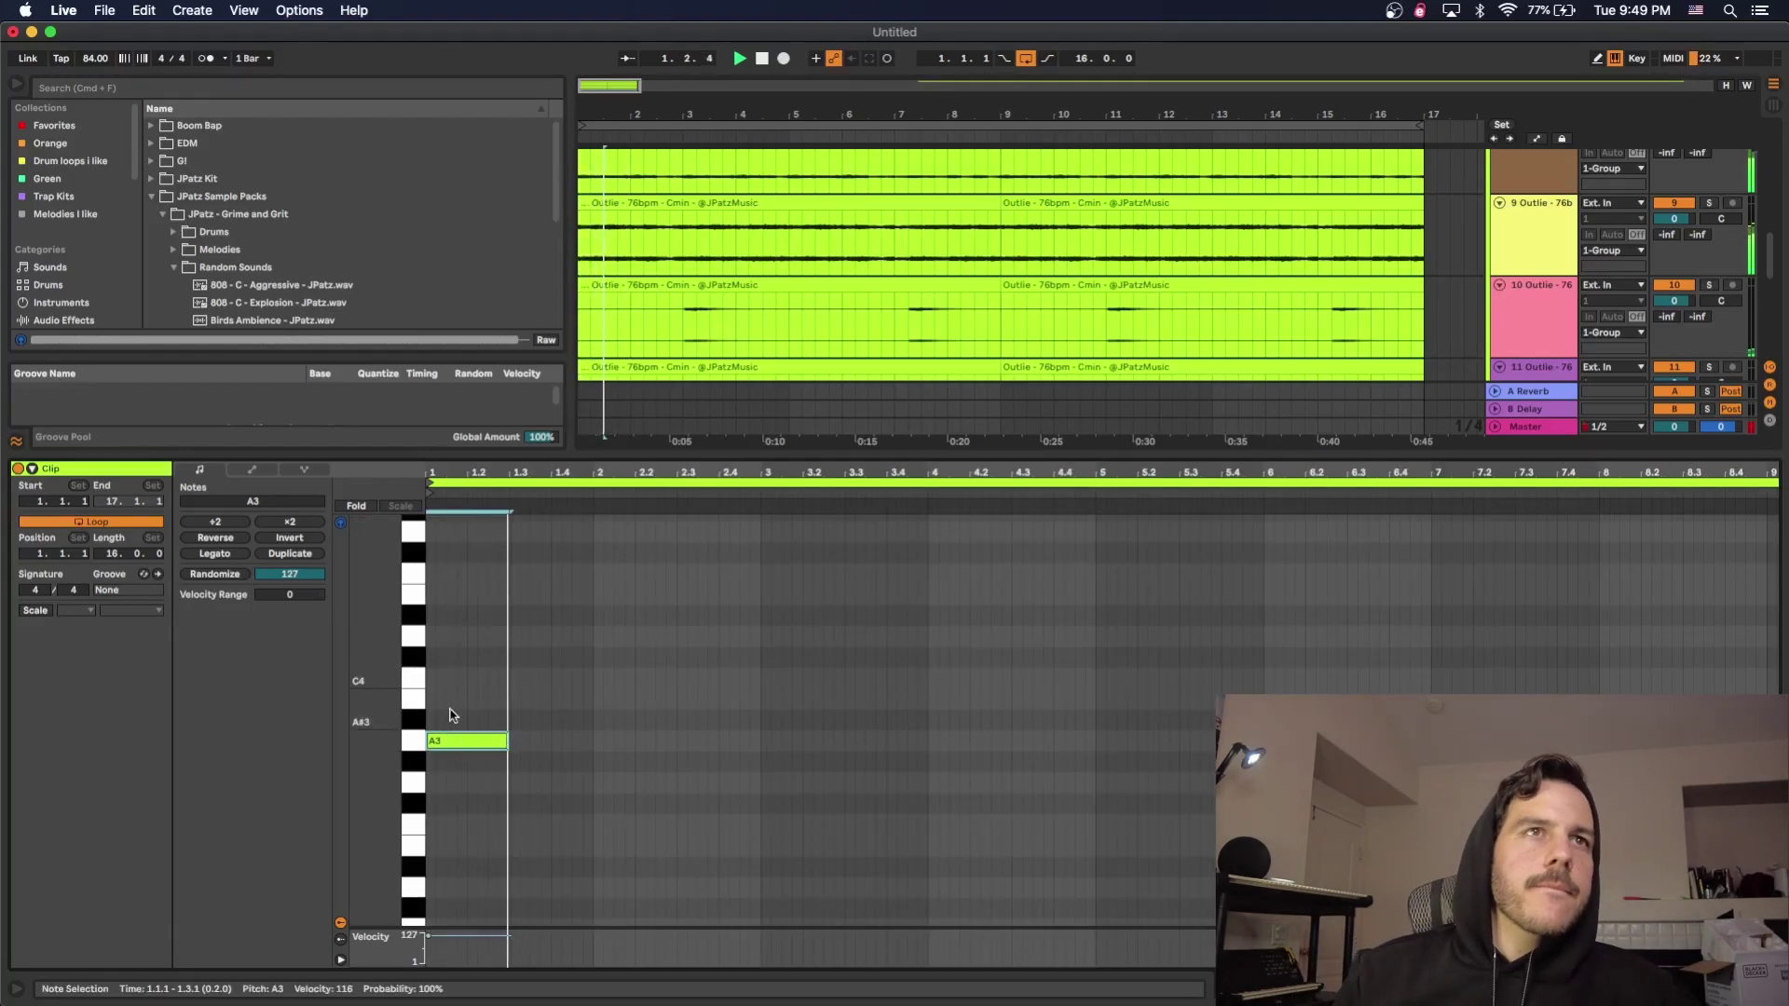
{"action": "key", "text": "shift+Up"}
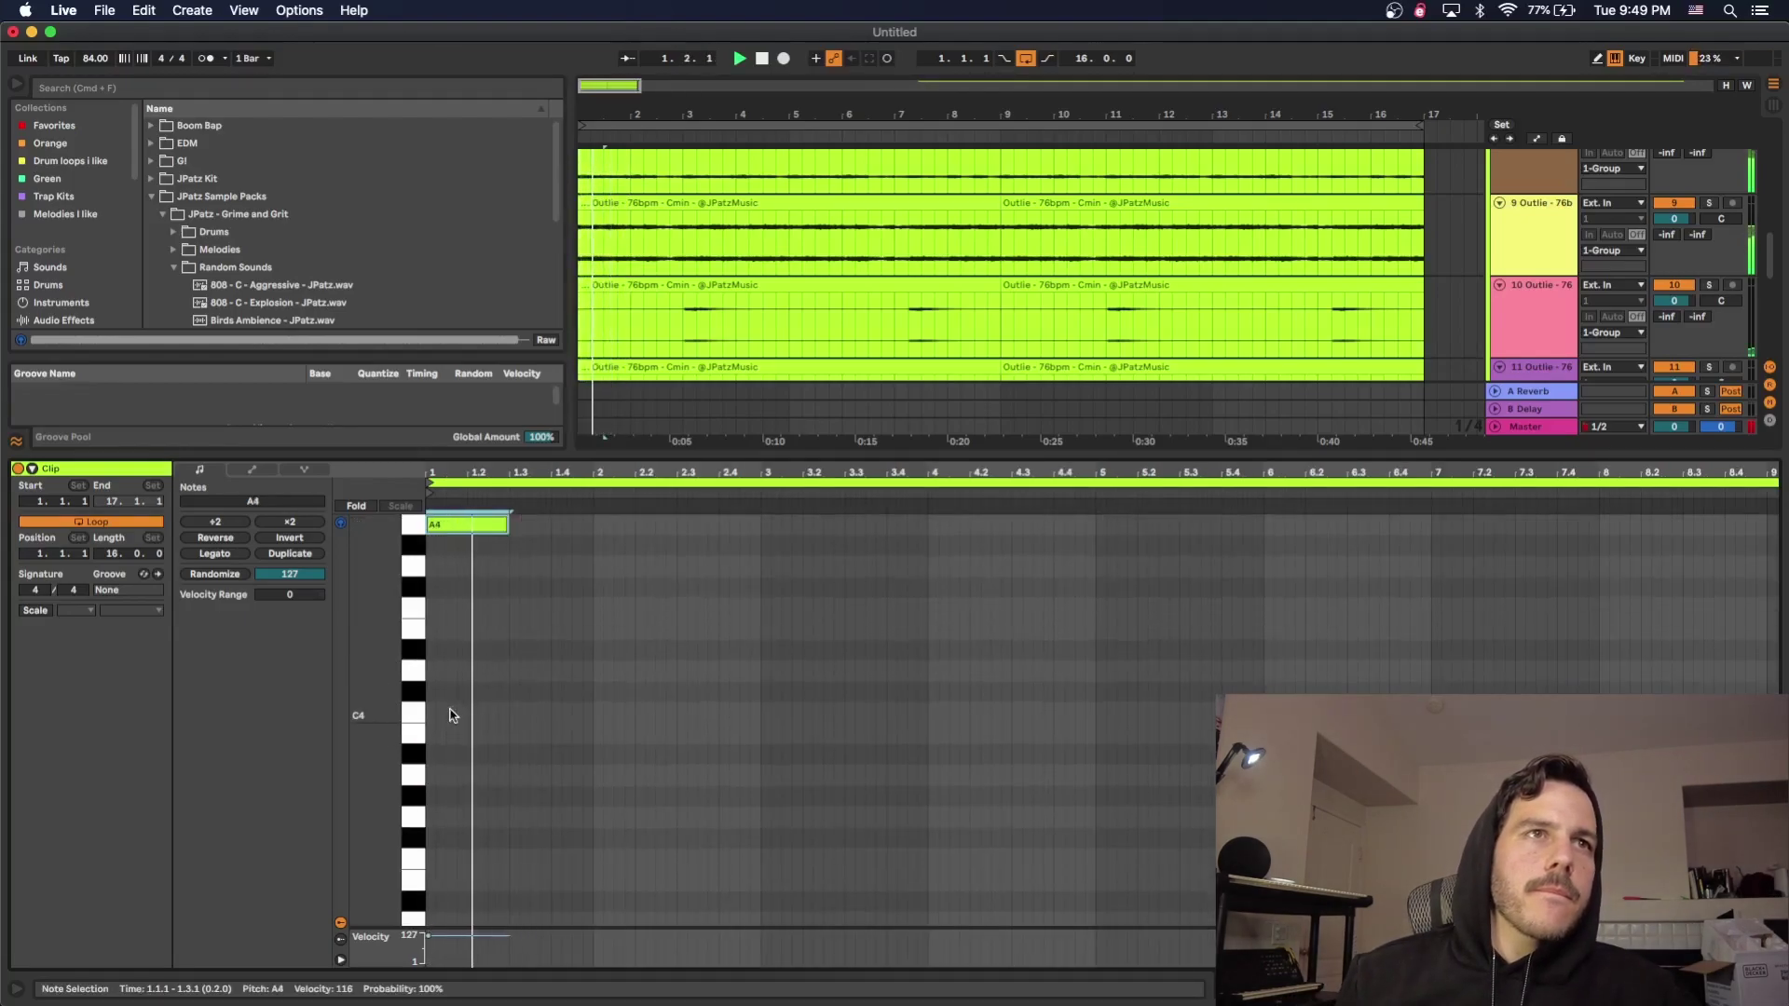
{"action": "double_click", "coordinate": [653, 525]}
{"action": "left_click", "coordinate": [617, 537]}
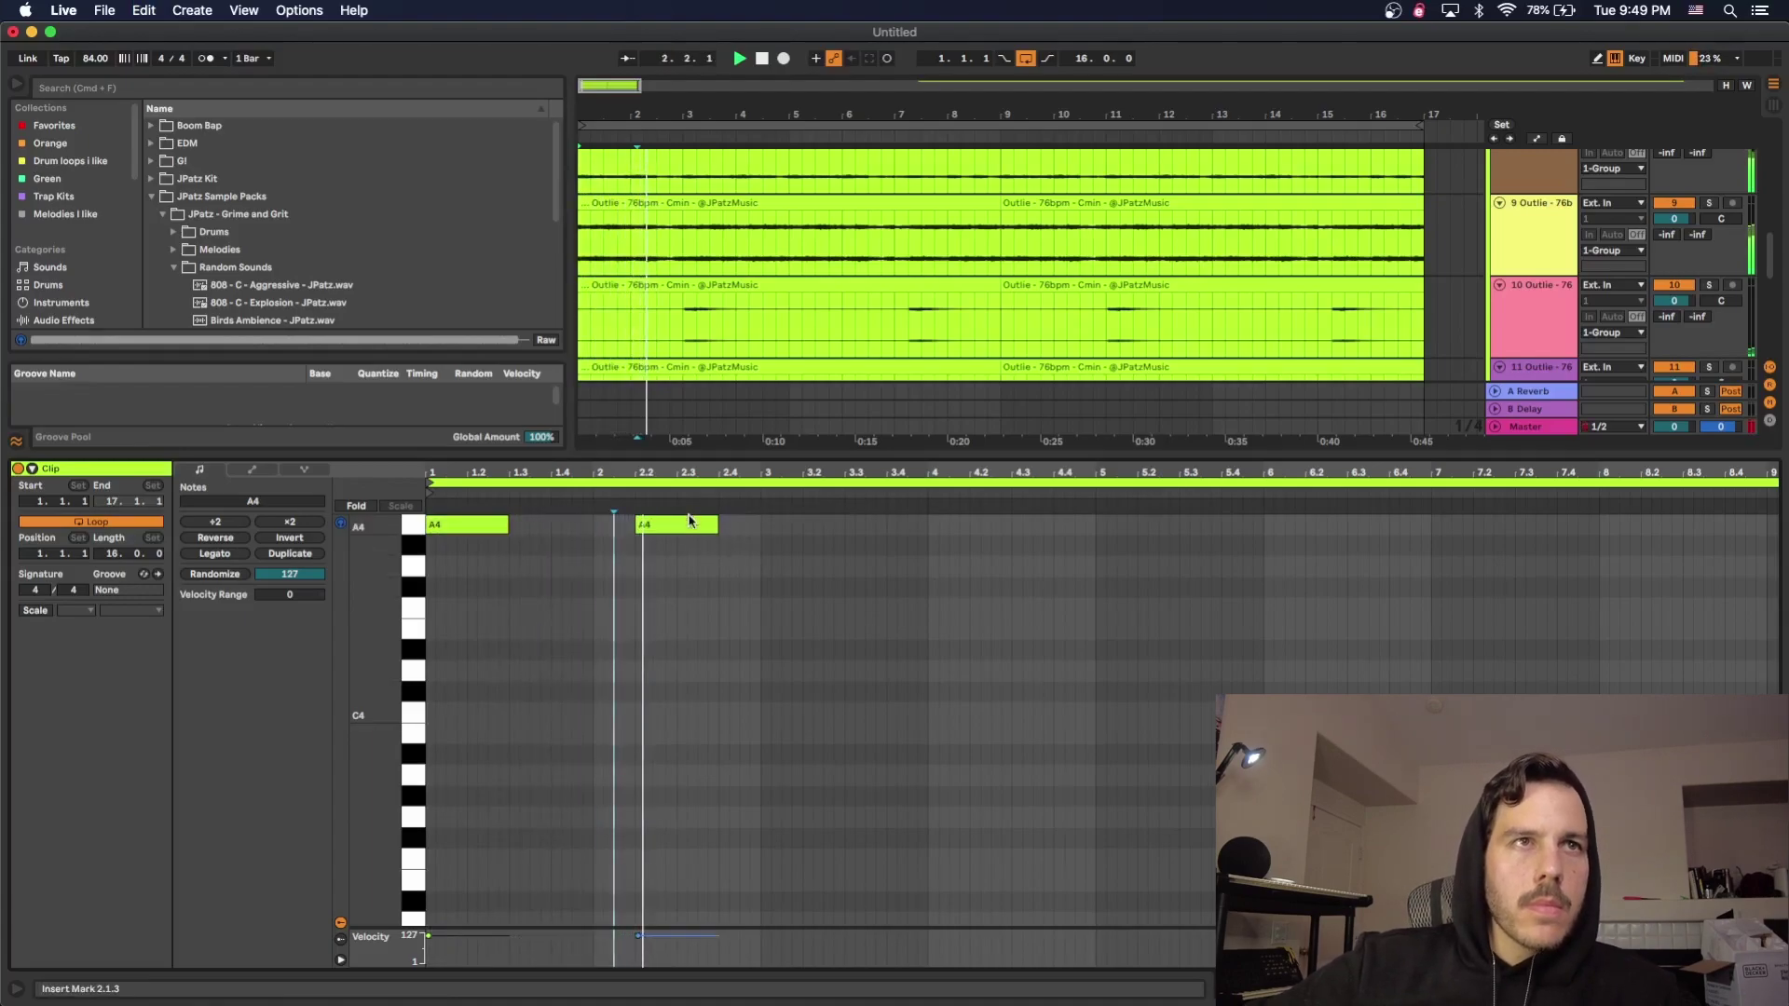
- Duplicate the two A4 bass notes into bars 3 and 4 and transpose the copies down to D4
{"action": "left_click_drag", "start_coordinate": [761, 518], "coordinate": [410, 606]}
{"action": "key", "text": "super+d"}
{"action": "key", "text": "Down"}
{"action": "key", "text": "Down"}
{"action": "key", "text": "Down"}
{"action": "key", "text": "Down"}
{"action": "key", "text": "Down"}
{"action": "key", "text": "Down"}
{"action": "key", "text": "Down"}
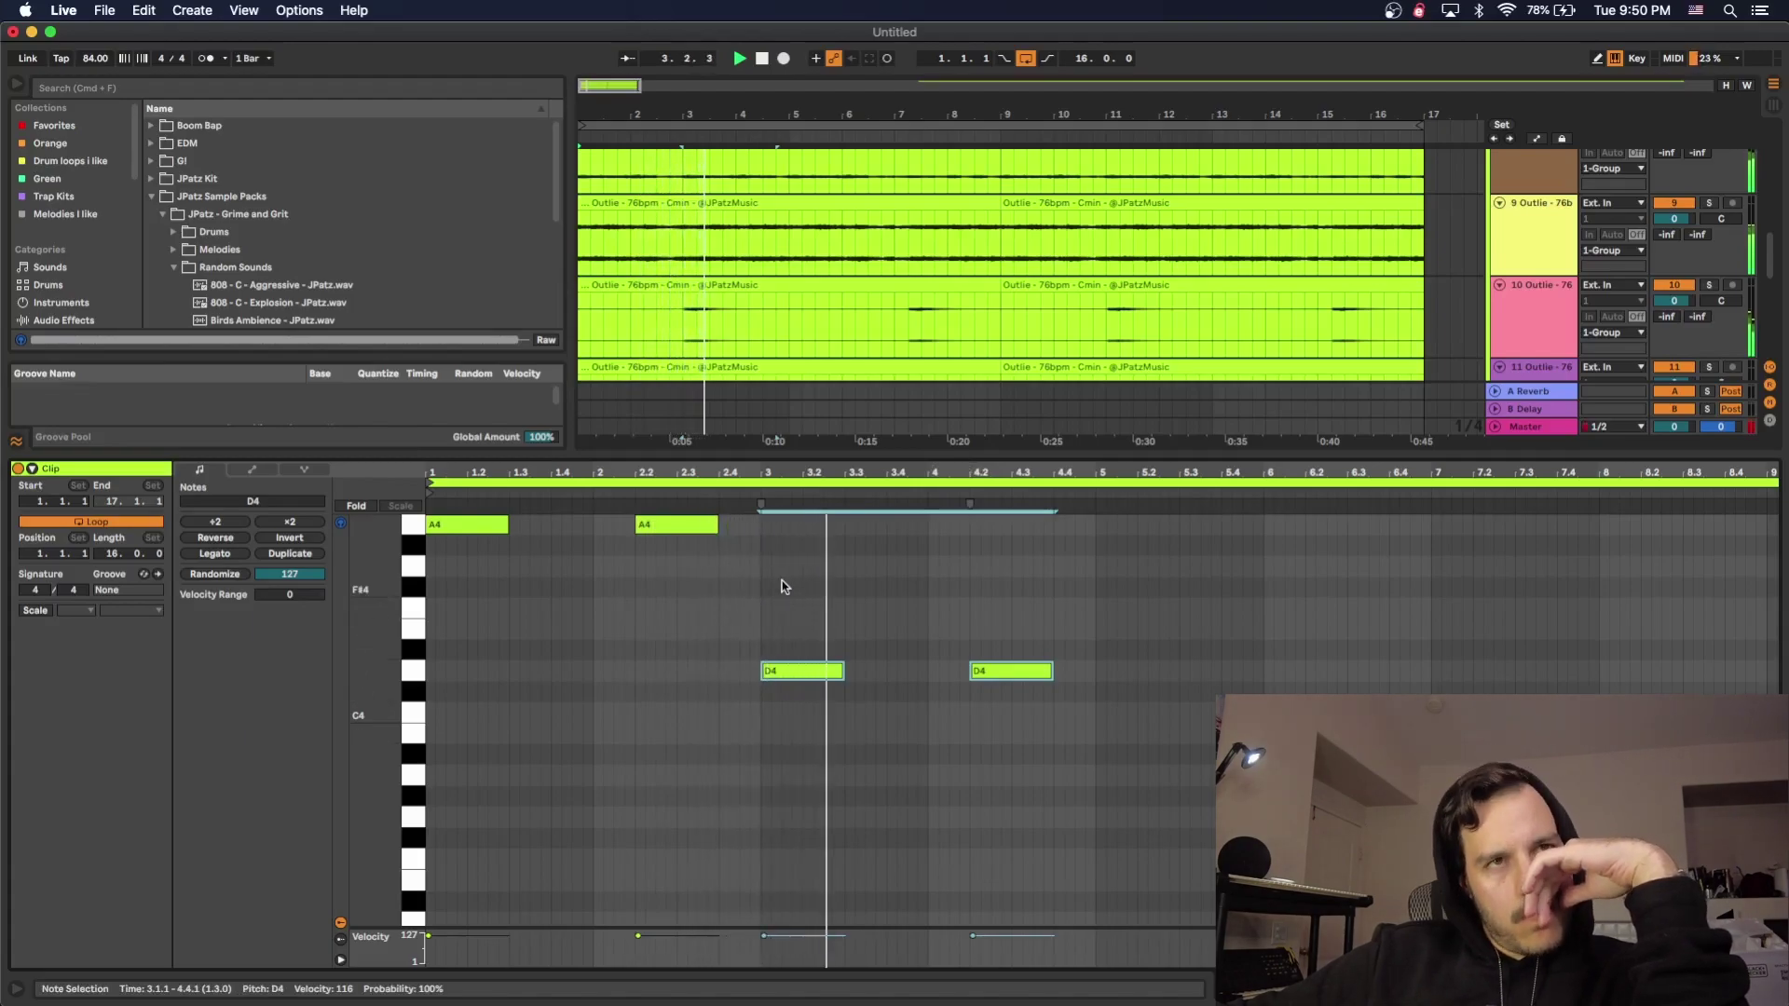
{"action": "left_click", "coordinate": [878, 604]}
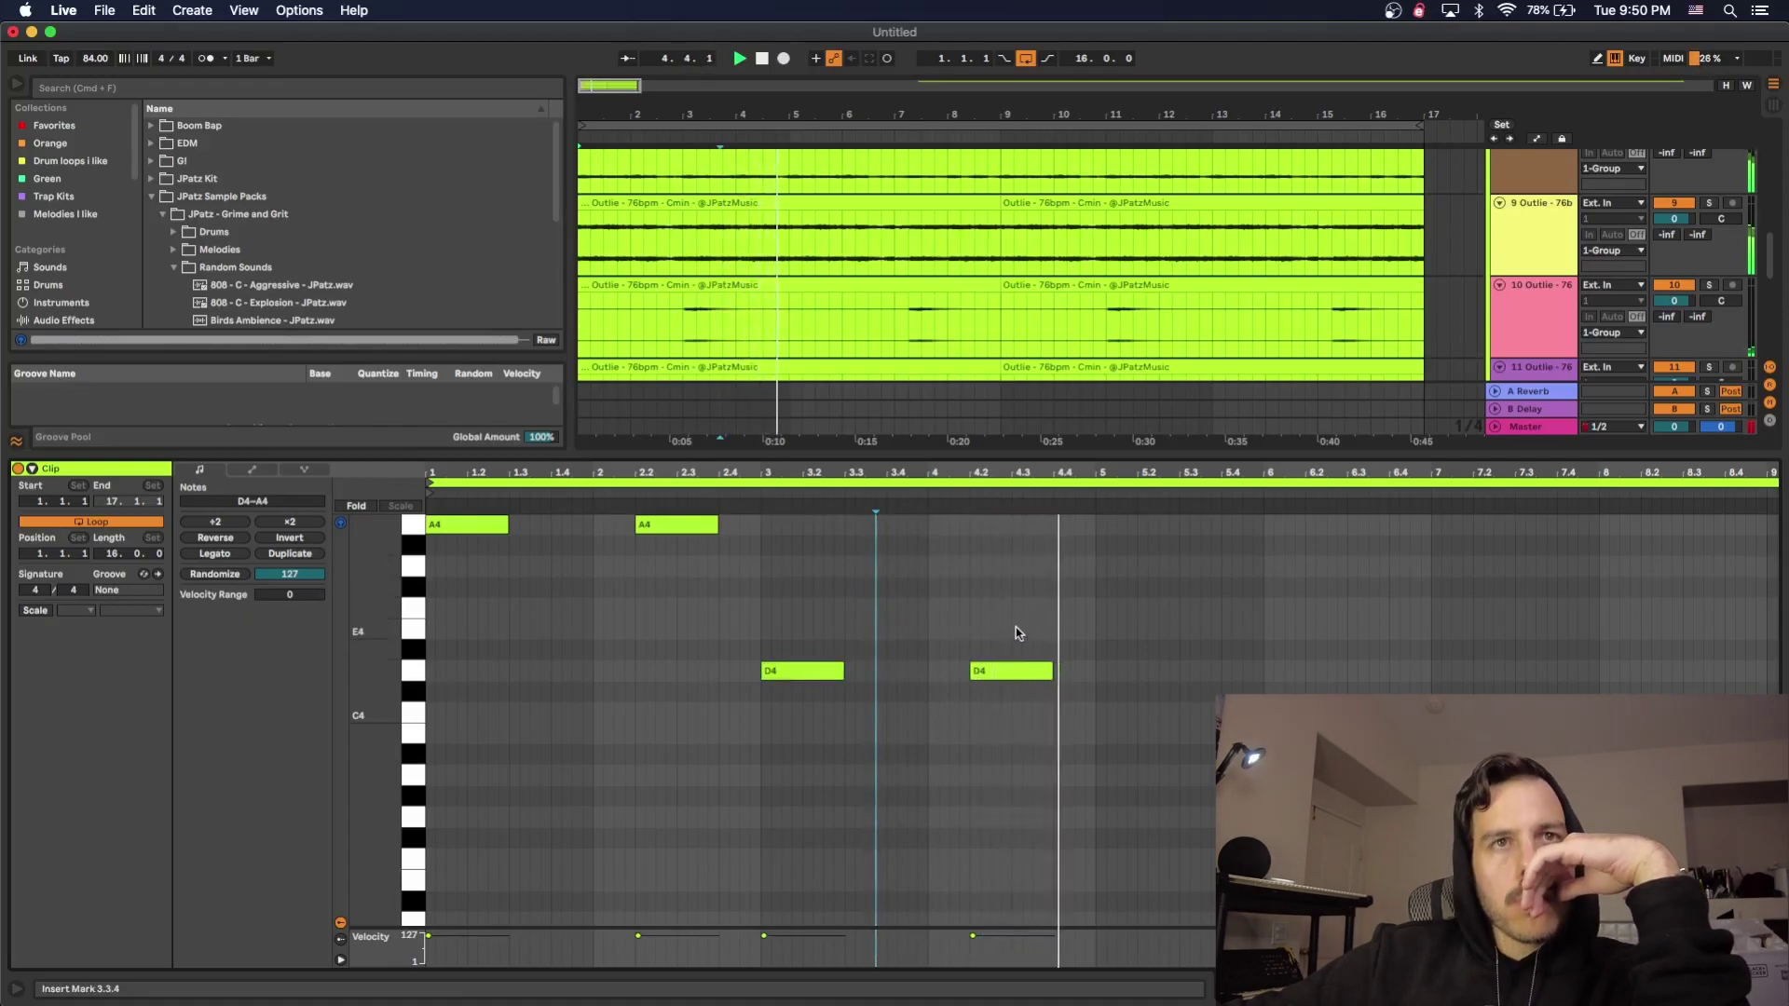
- Duplicate the four-bar bass phrase into bars 5 to 8 and lower all the A4 notes an octave to A3
{"action": "key", "text": "super+a"}
{"action": "key", "text": "super+d"}
{"action": "left_click", "coordinate": [1059, 574]}
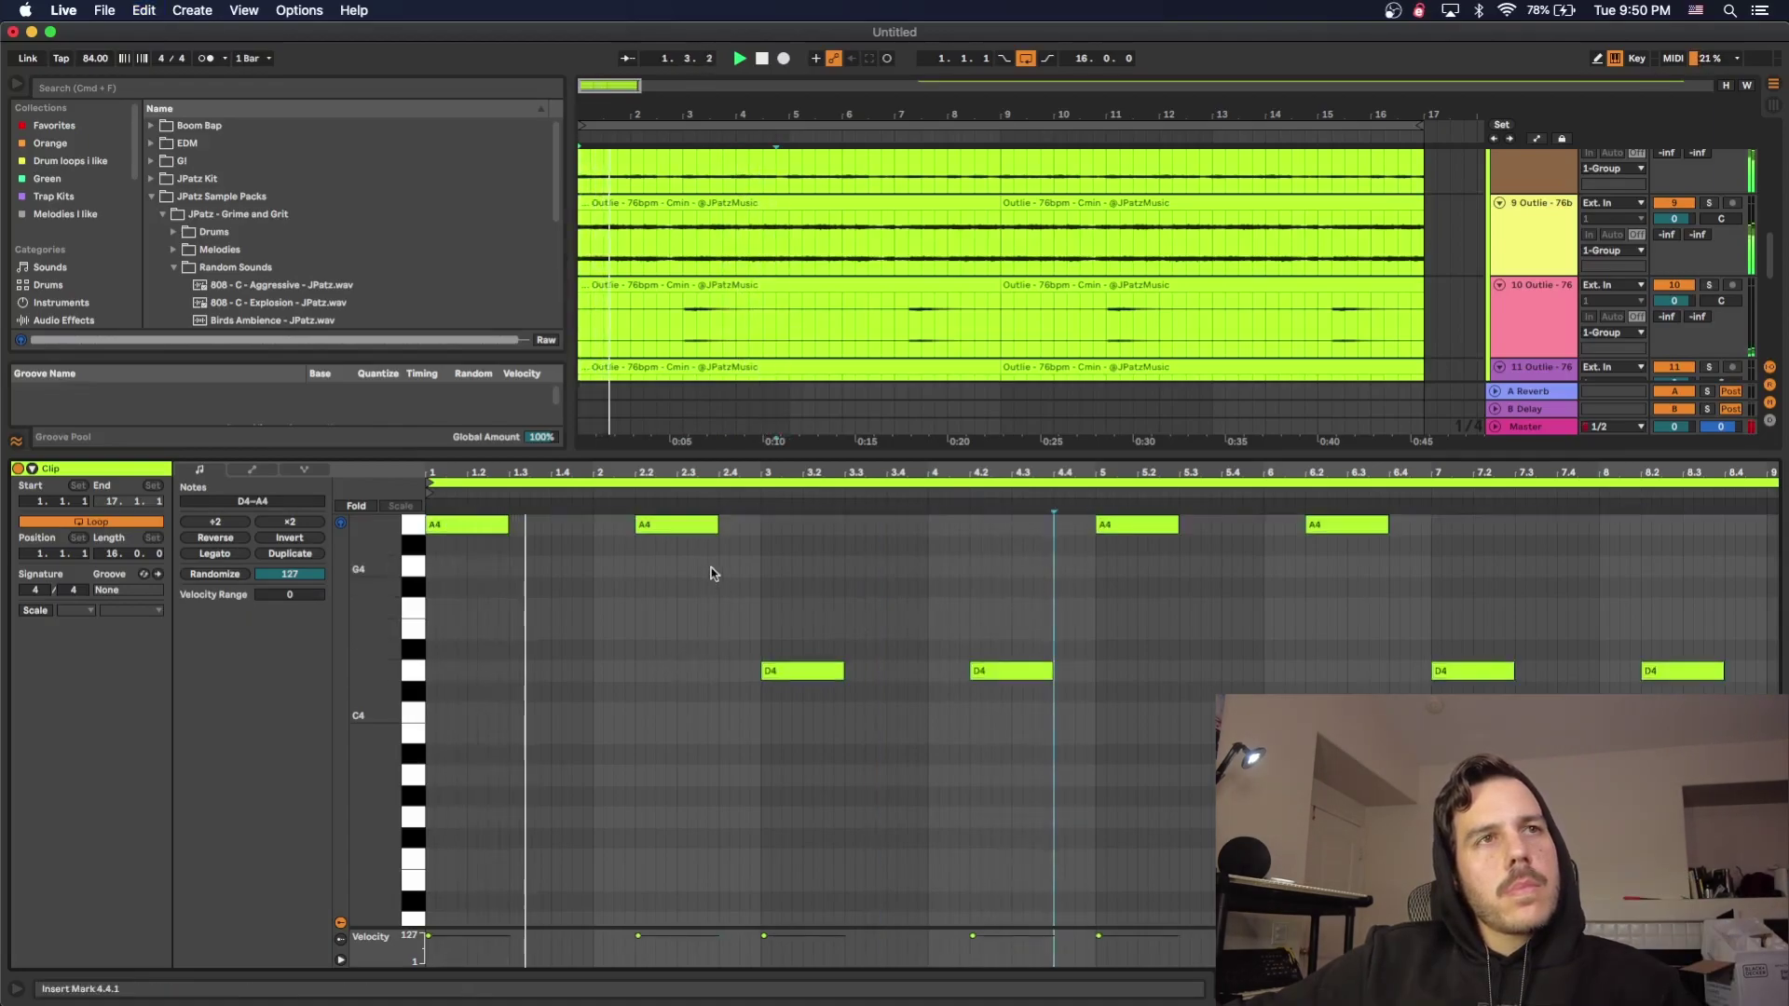
{"action": "left_click_drag", "start_coordinate": [1428, 590], "coordinate": [424, 513]}
{"action": "key", "text": "shift+Down"}
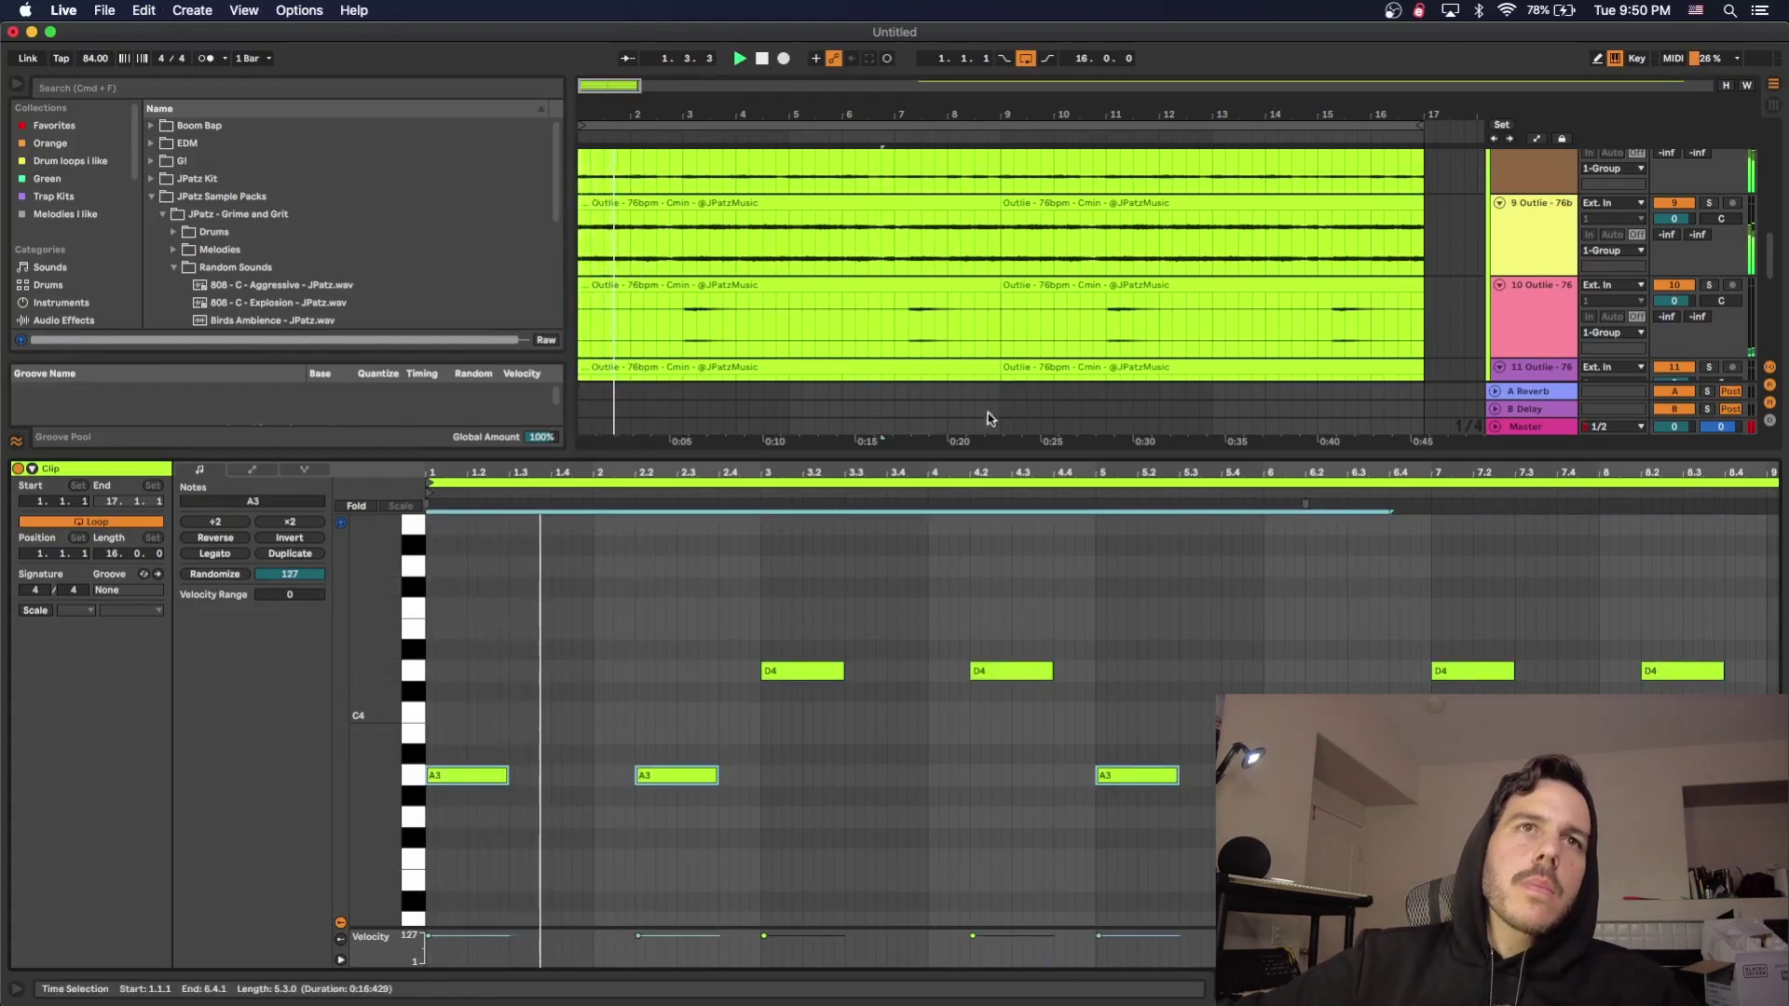
- Transpose the whole bass pattern up three semitones to C4 and F4
{"action": "key", "text": "Up"}
{"action": "key", "text": "Up"}
{"action": "key", "text": "Up"}
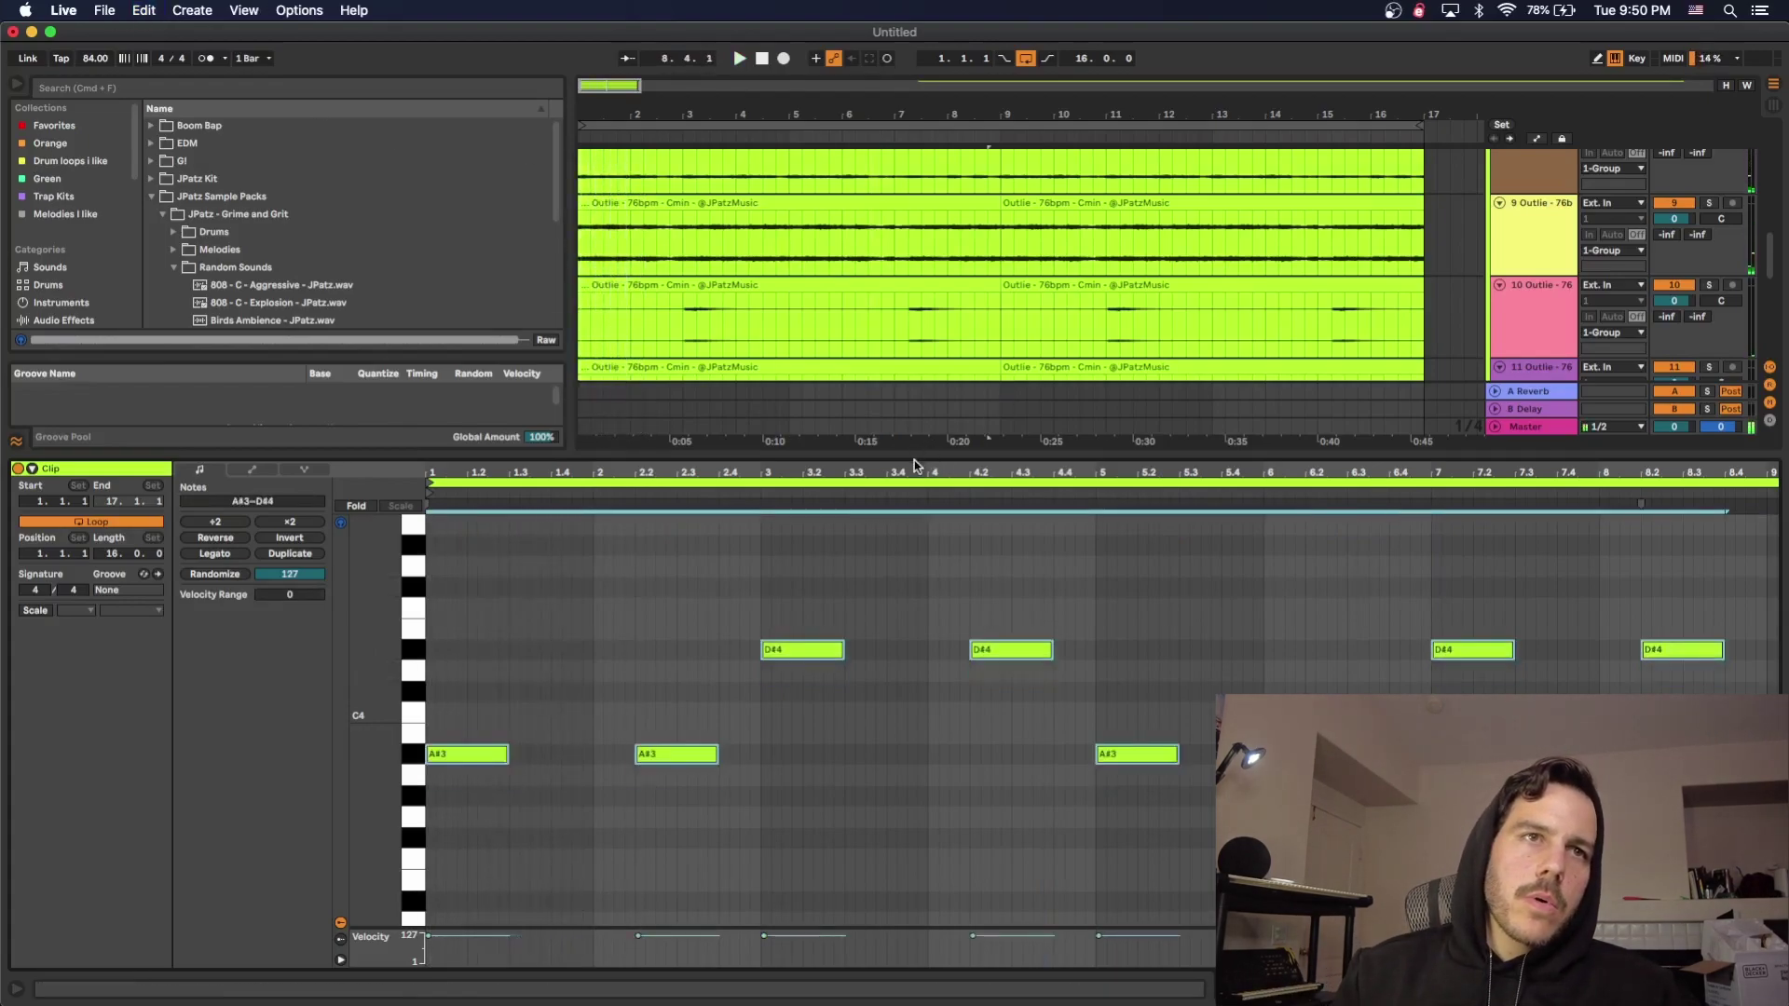
- Select the Outlie clips on tracks 2 to 11 and view their shared clip settings
{"action": "key", "text": "super+alt+l"}
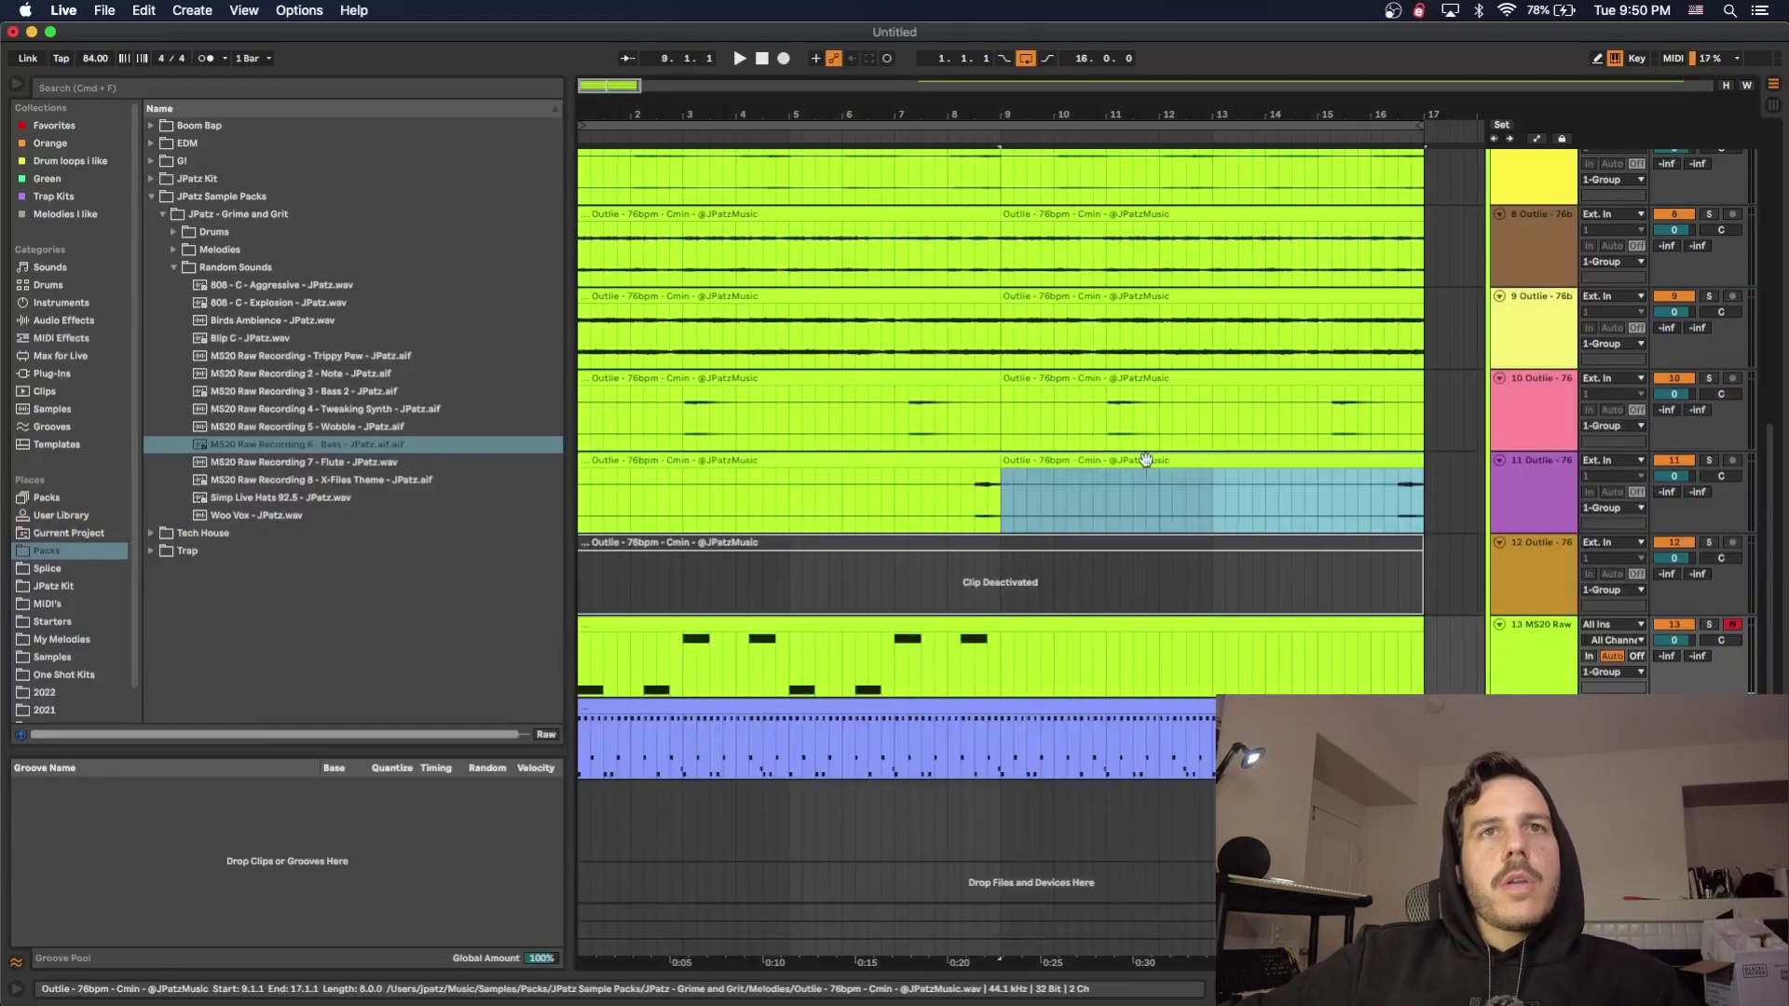
{"action": "left_click", "coordinate": [1001, 372]}
{"action": "double_click", "coordinate": [834, 238]}
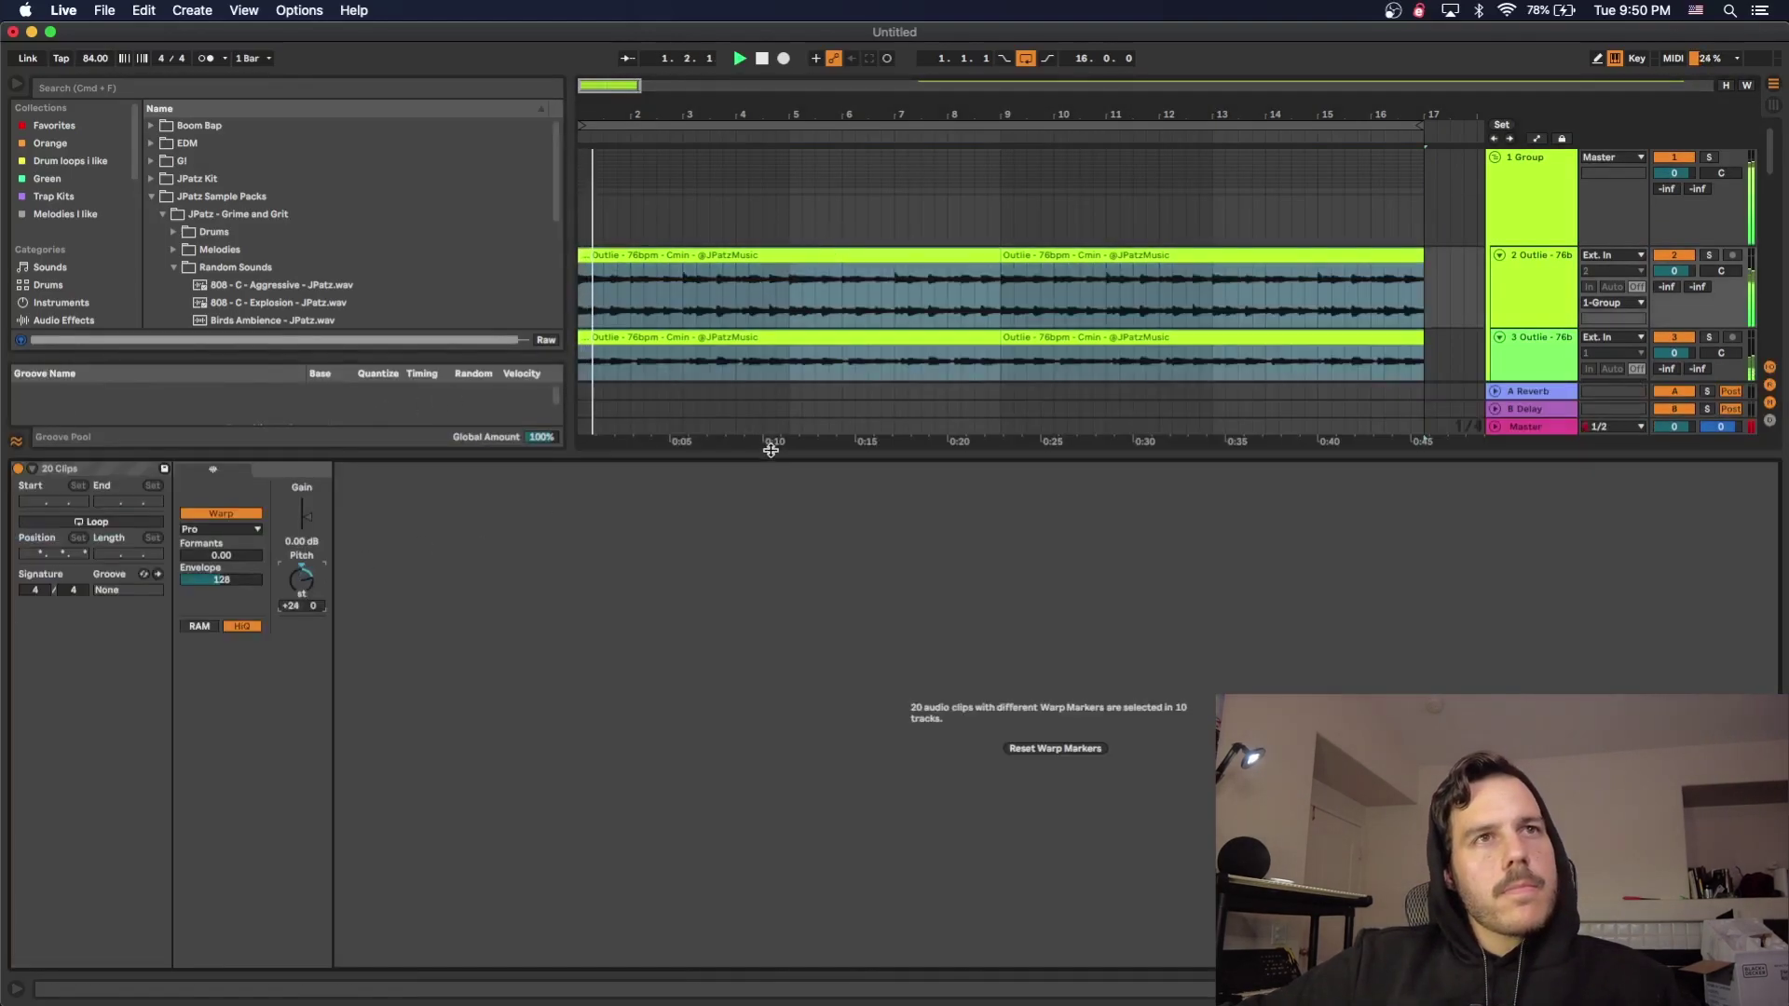
{"action": "key", "text": "super+alt+l"}
{"action": "scroll", "coordinate": [682, 559], "scroll_direction": "down", "scroll_amount": 6}
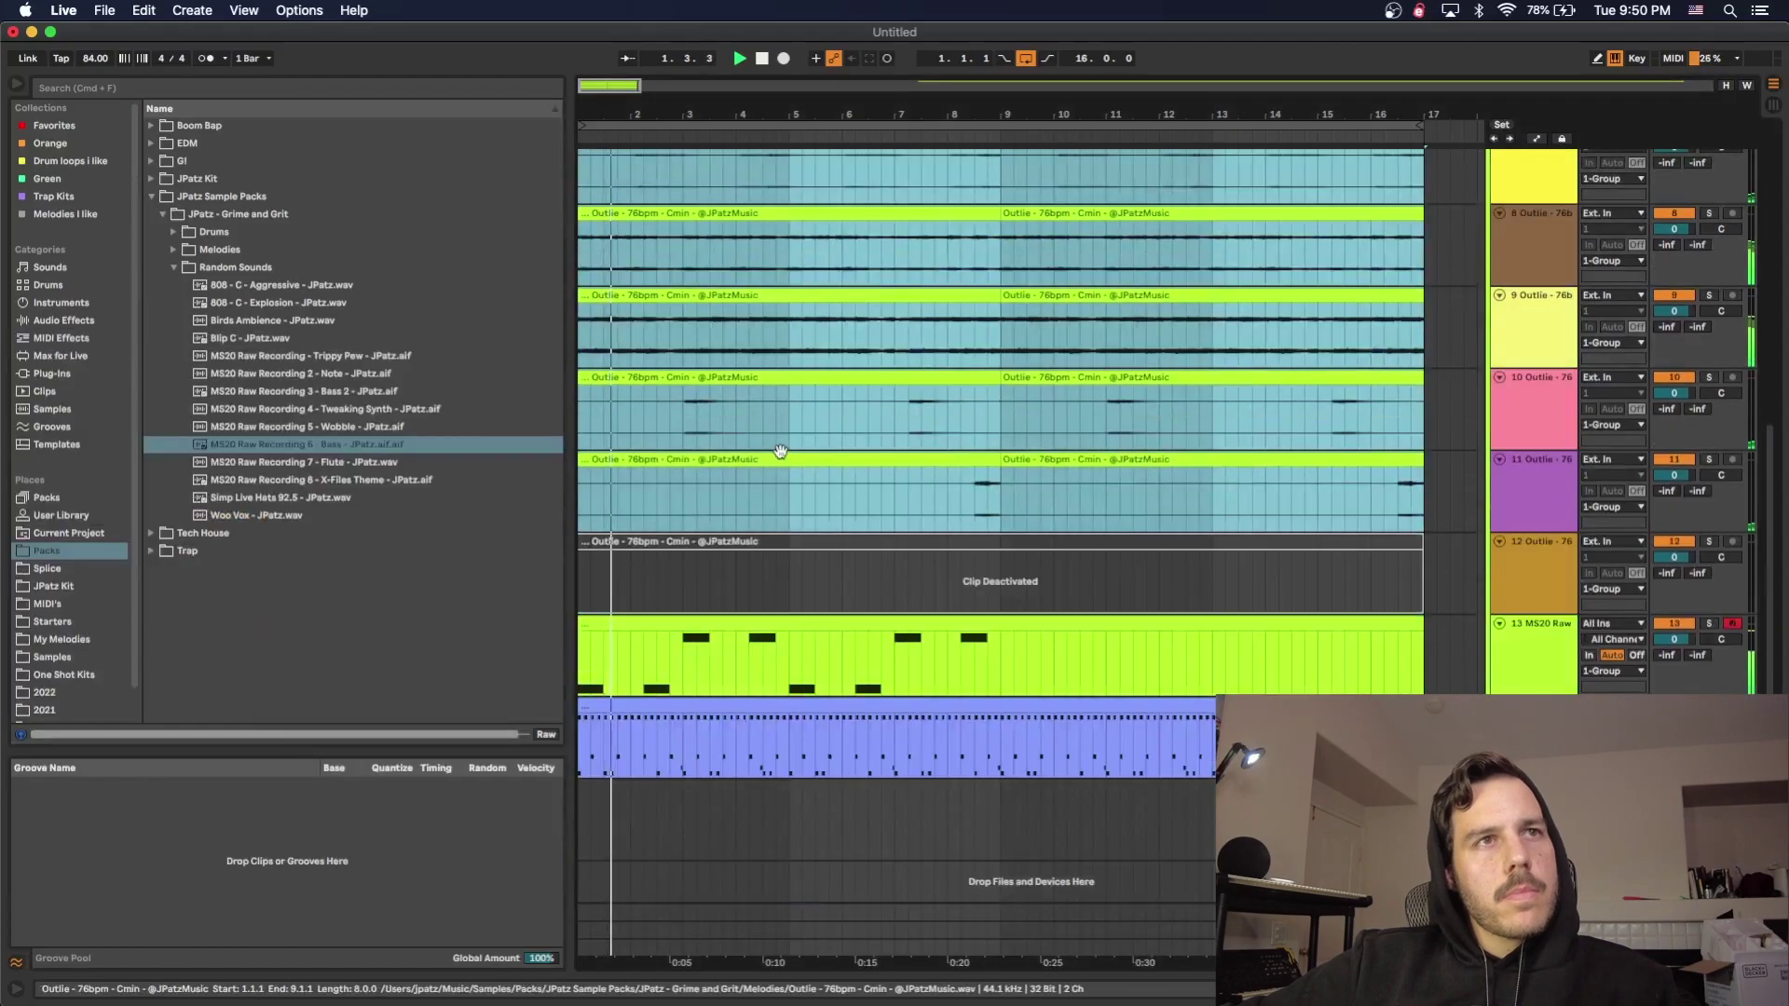
- Split the bar 5 C4 bass note into two one-beat notes and raise the first one an octave
{"action": "double_click", "coordinate": [683, 645]}
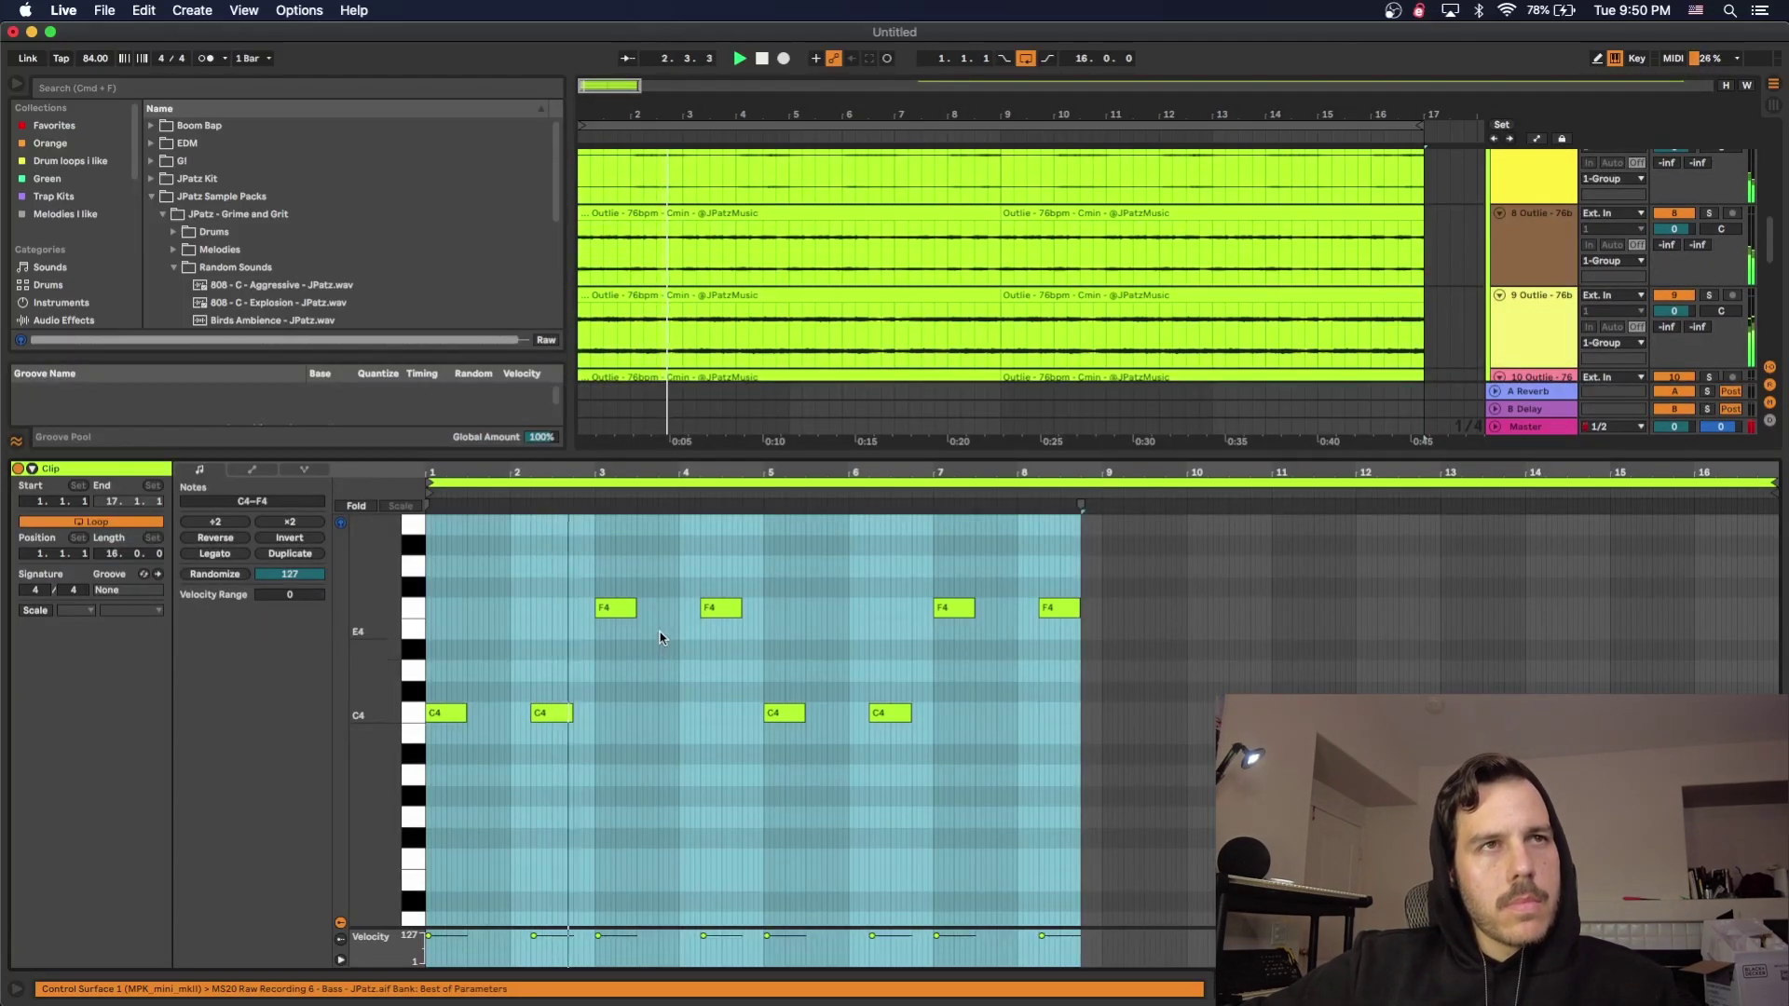
{"action": "left_click", "coordinate": [819, 673]}
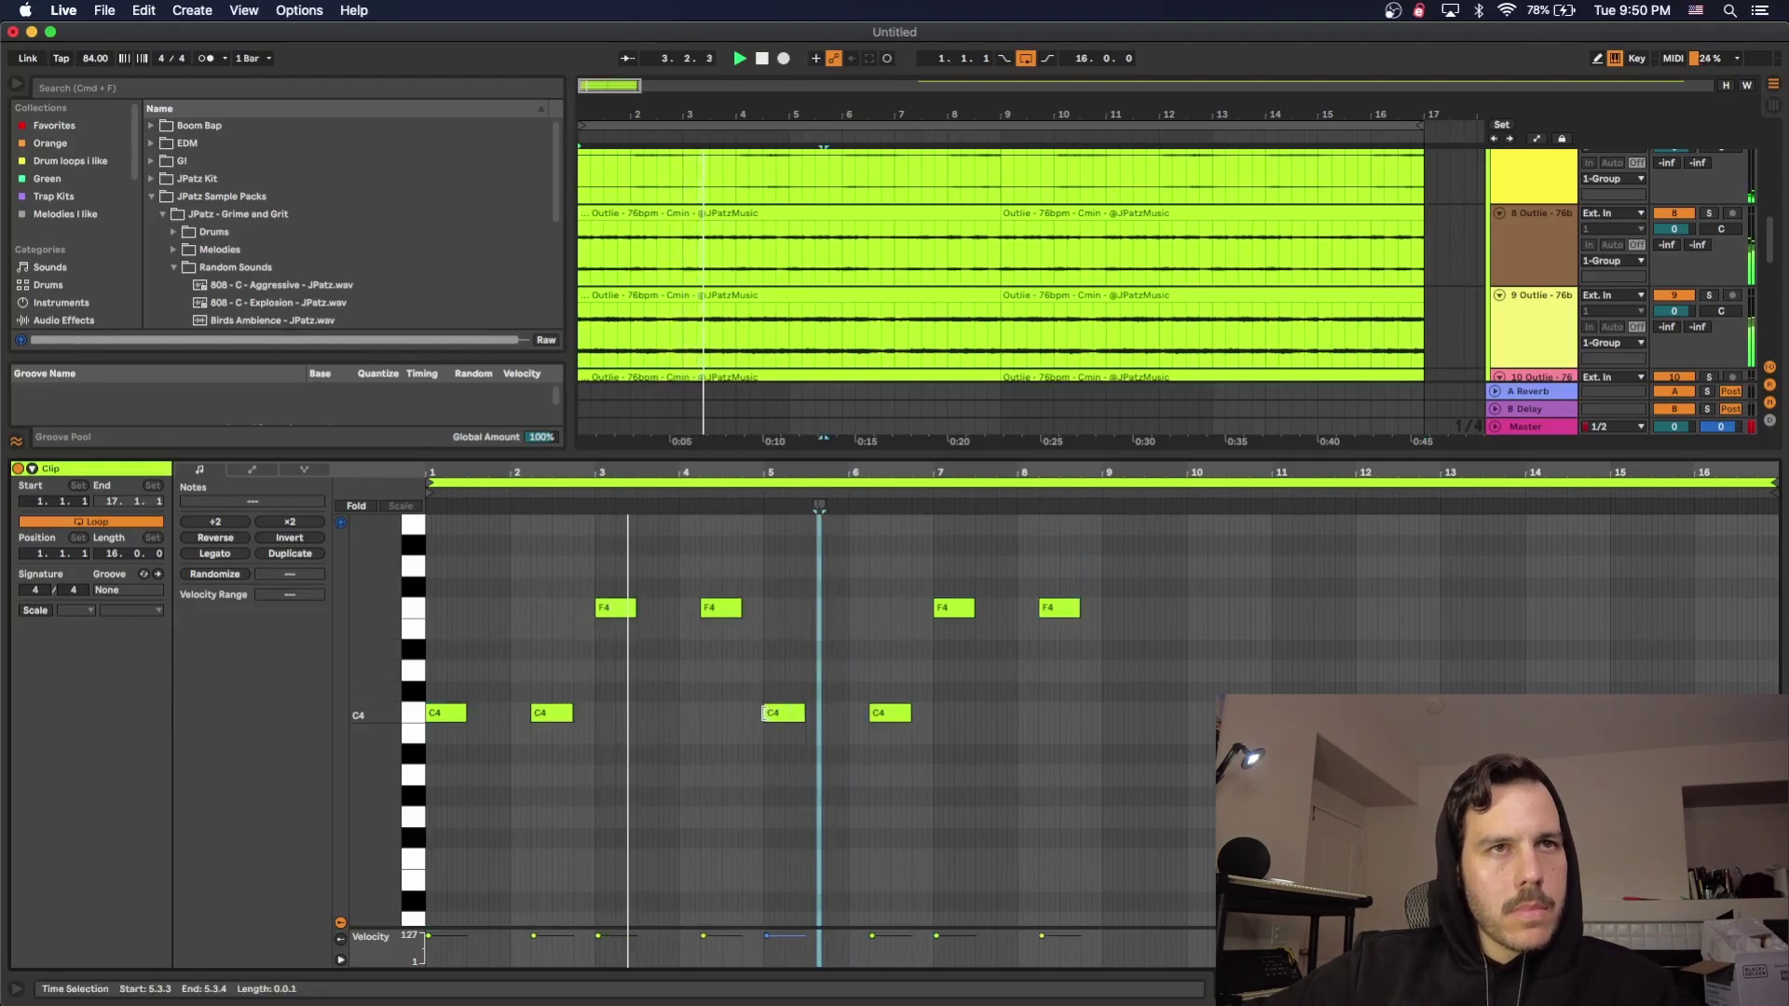
{"action": "left_click_drag", "start_coordinate": [771, 705], "coordinate": [775, 711]}
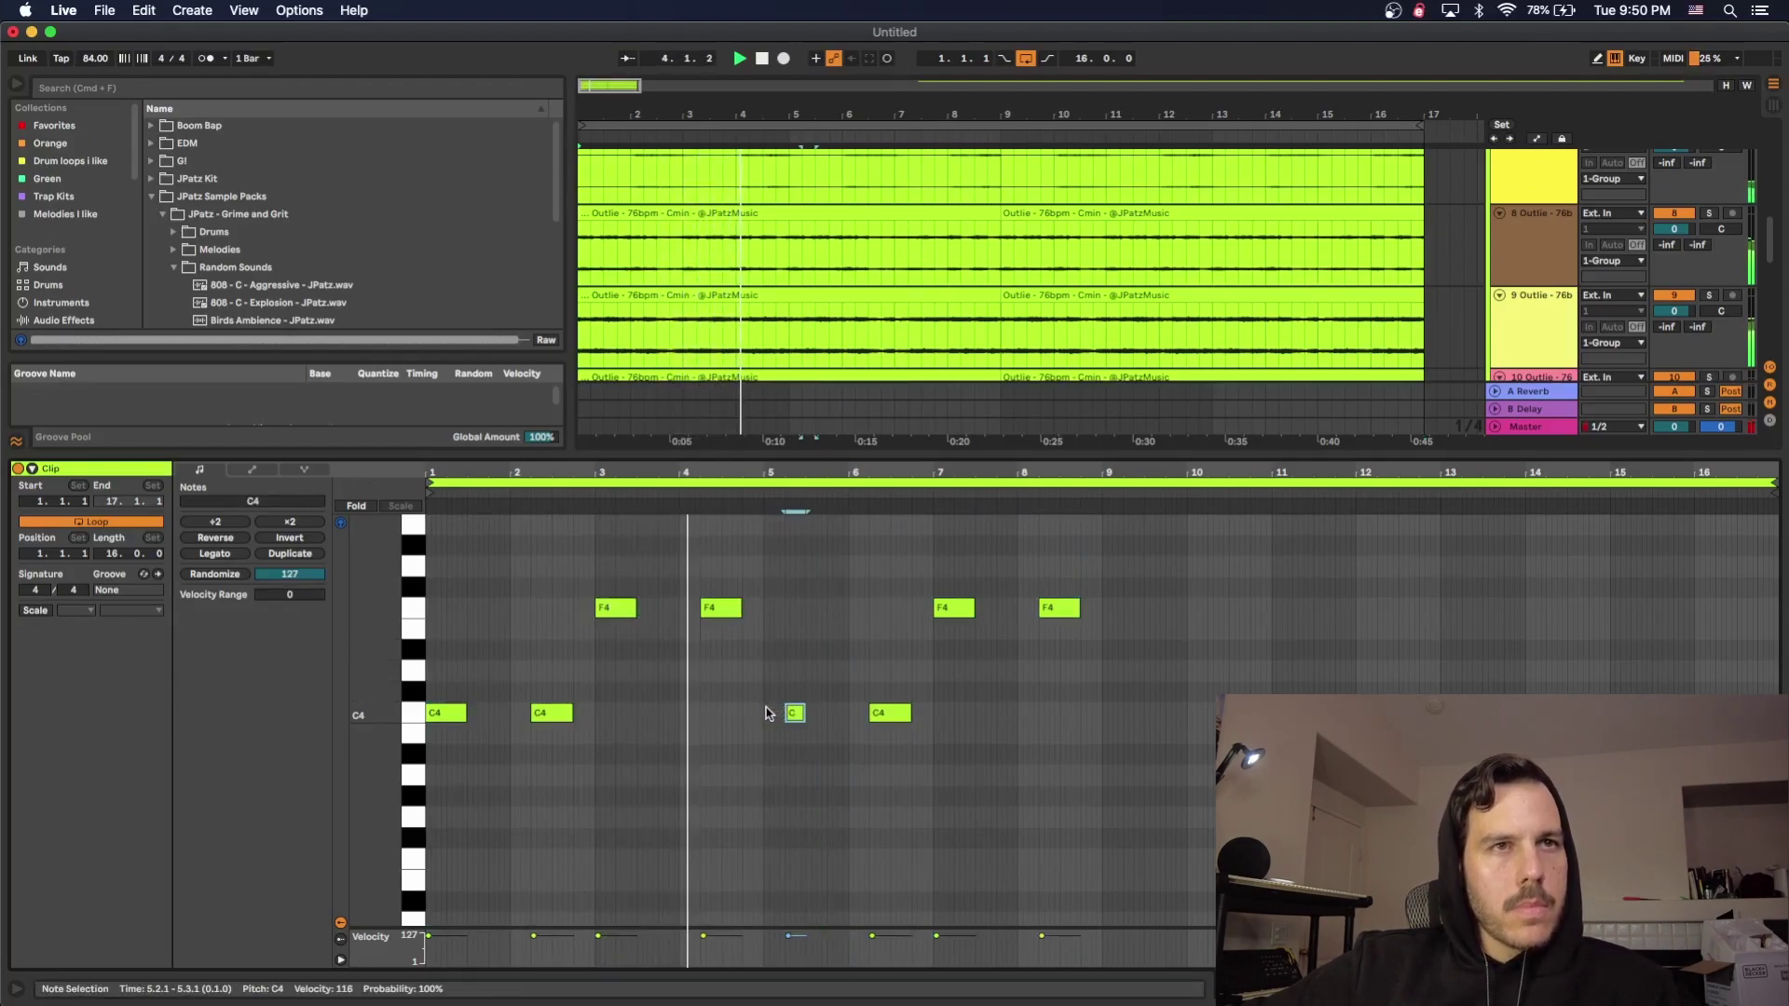
{"action": "double_click", "coordinate": [766, 711]}
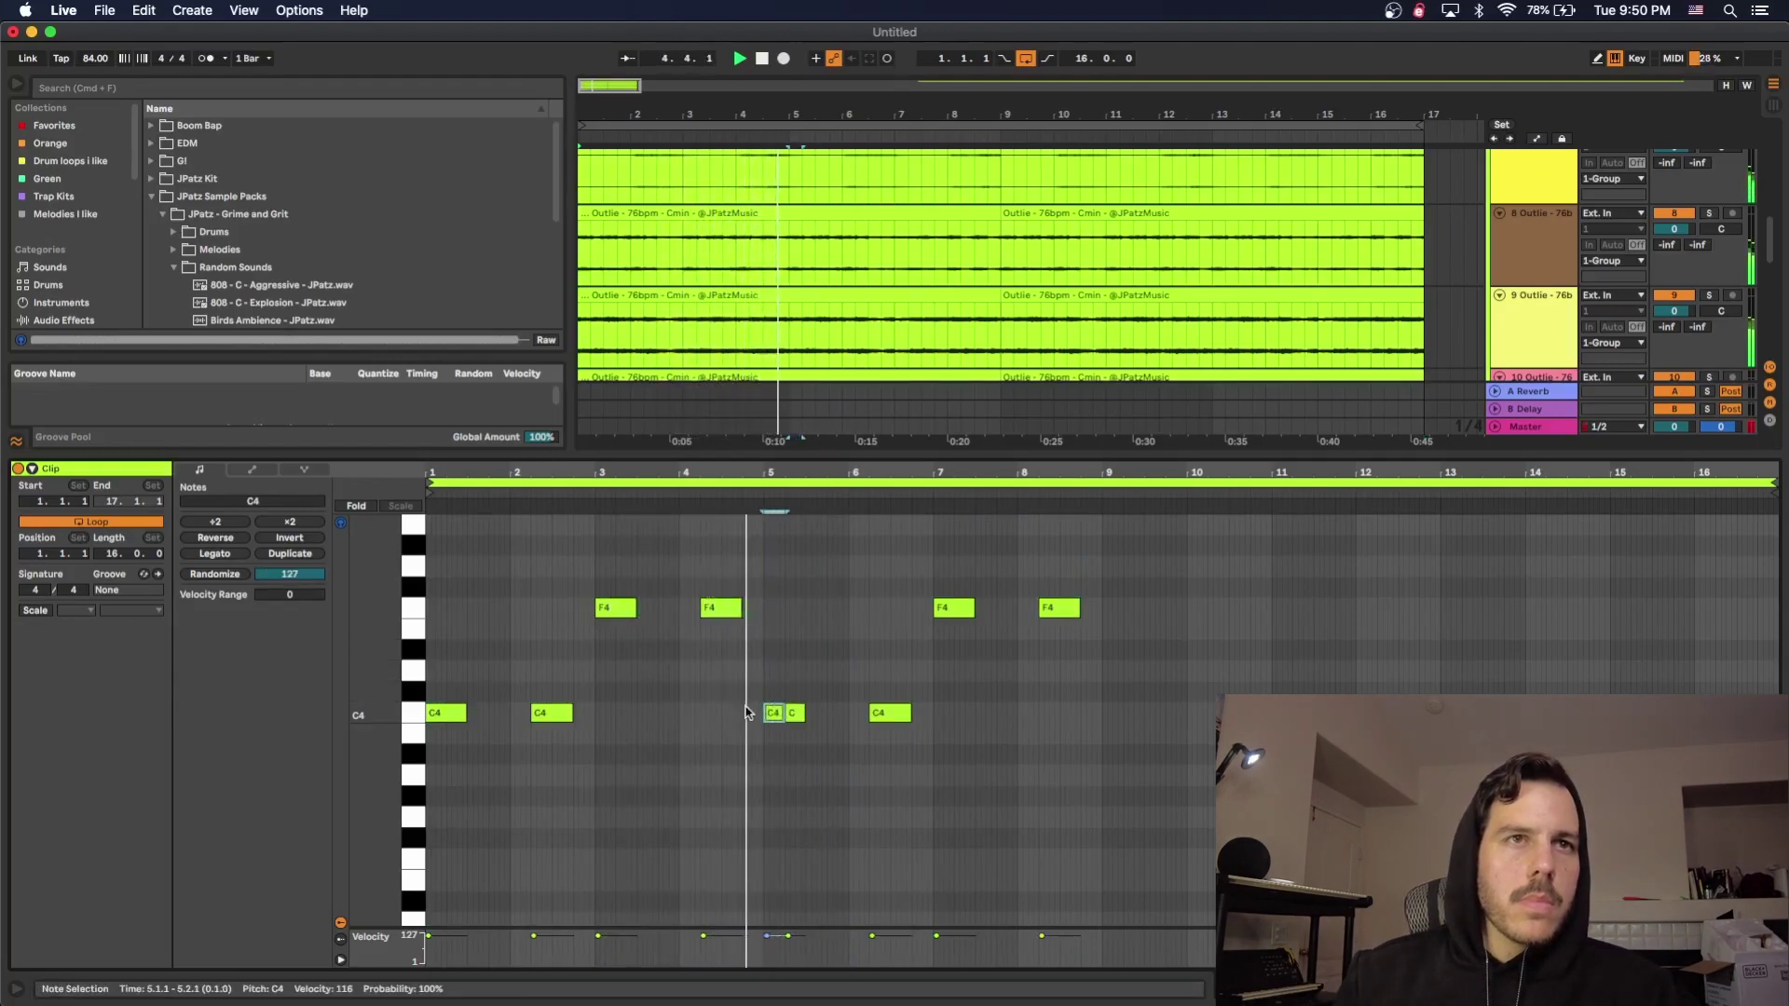
{"action": "key", "text": "shift+Up"}
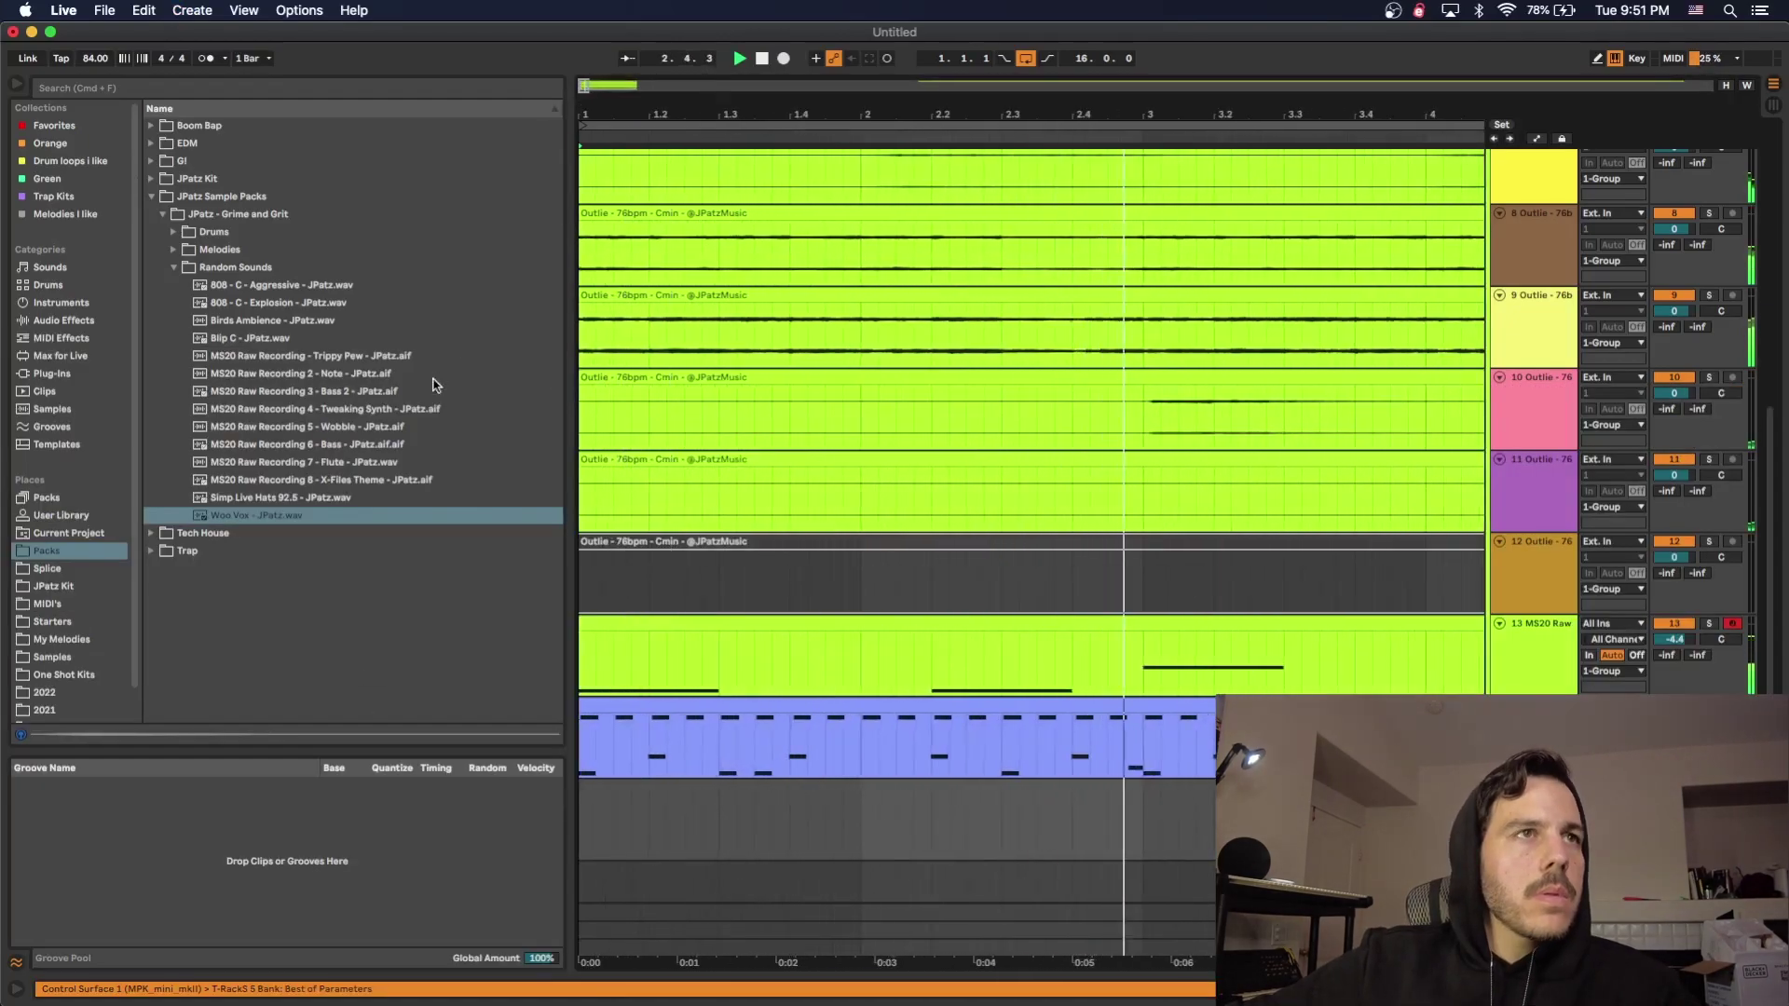
- Place the Woo Vox sample on a new track within bar 1 and Birds Ambience on another new track from bar 1
{"action": "left_click_drag", "start_coordinate": [609, 753], "coordinate": [612, 798]}
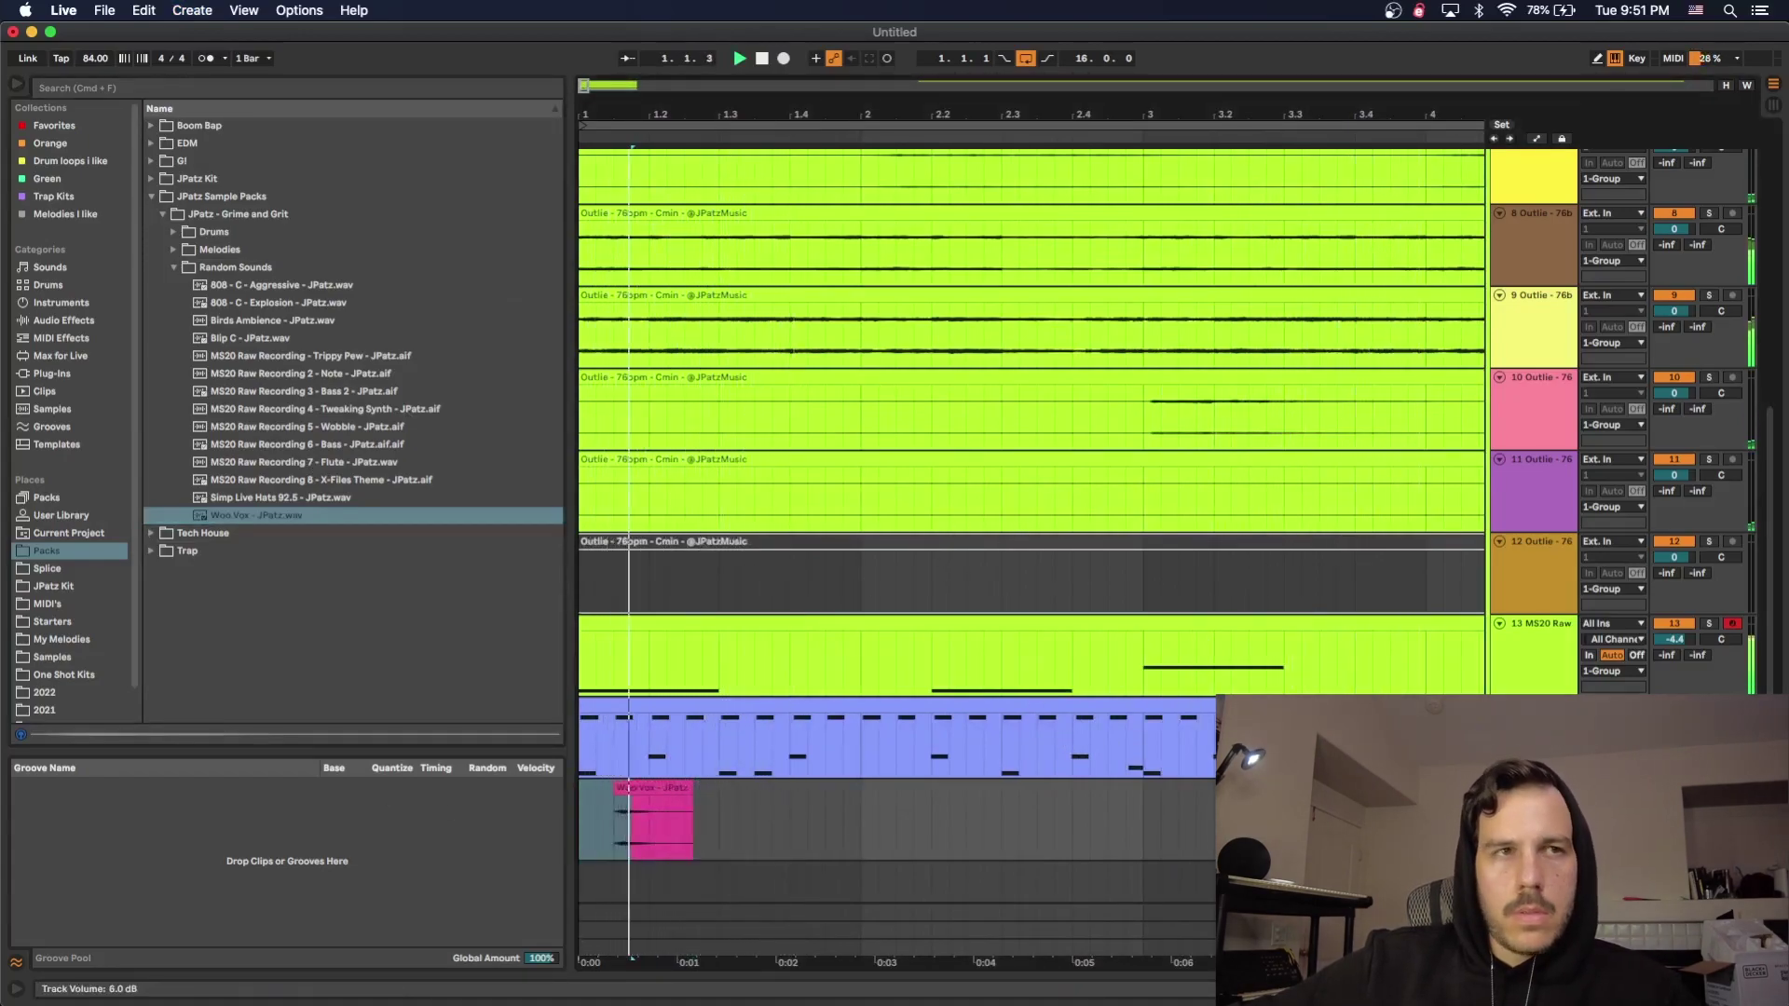
{"action": "key", "text": "minus"}
{"action": "key", "text": "minus"}
{"action": "left_click_drag", "start_coordinate": [271, 321], "coordinate": [589, 841]}
{"action": "key", "text": "space"}
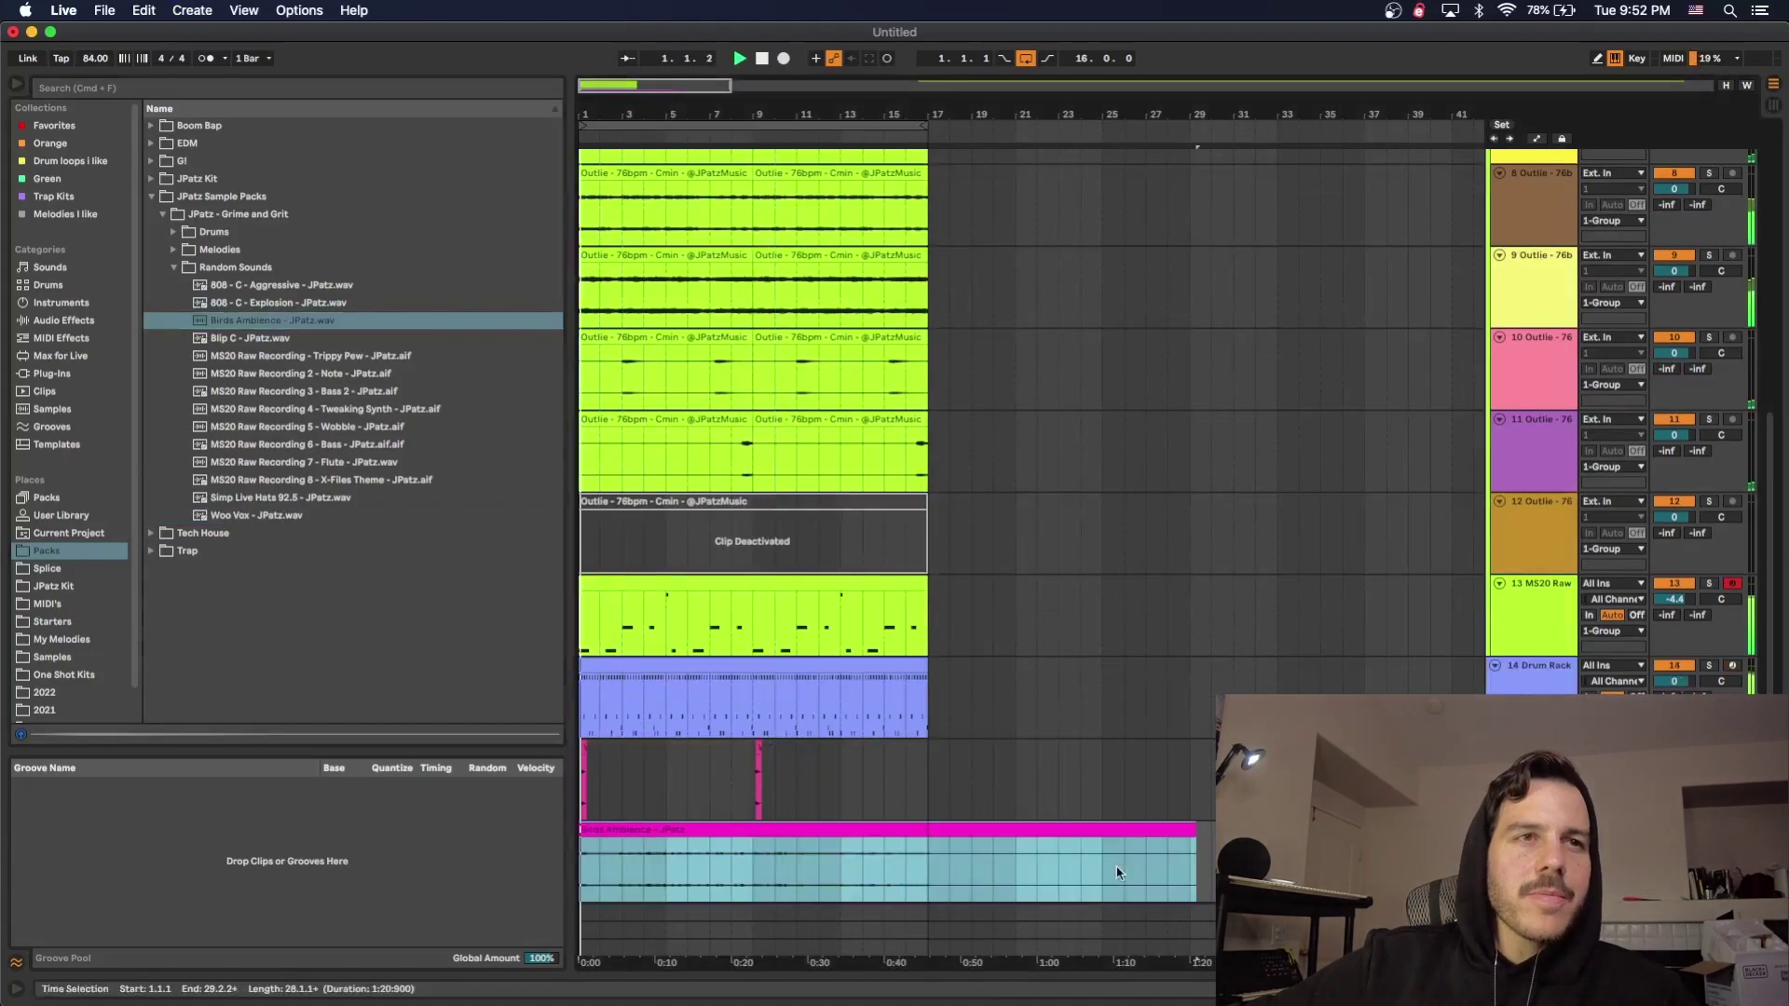
- Load the Blip C sample from the Random Sounds folder into the empty Sampler and record its part
{"action": "key", "text": "shift+Tab"}
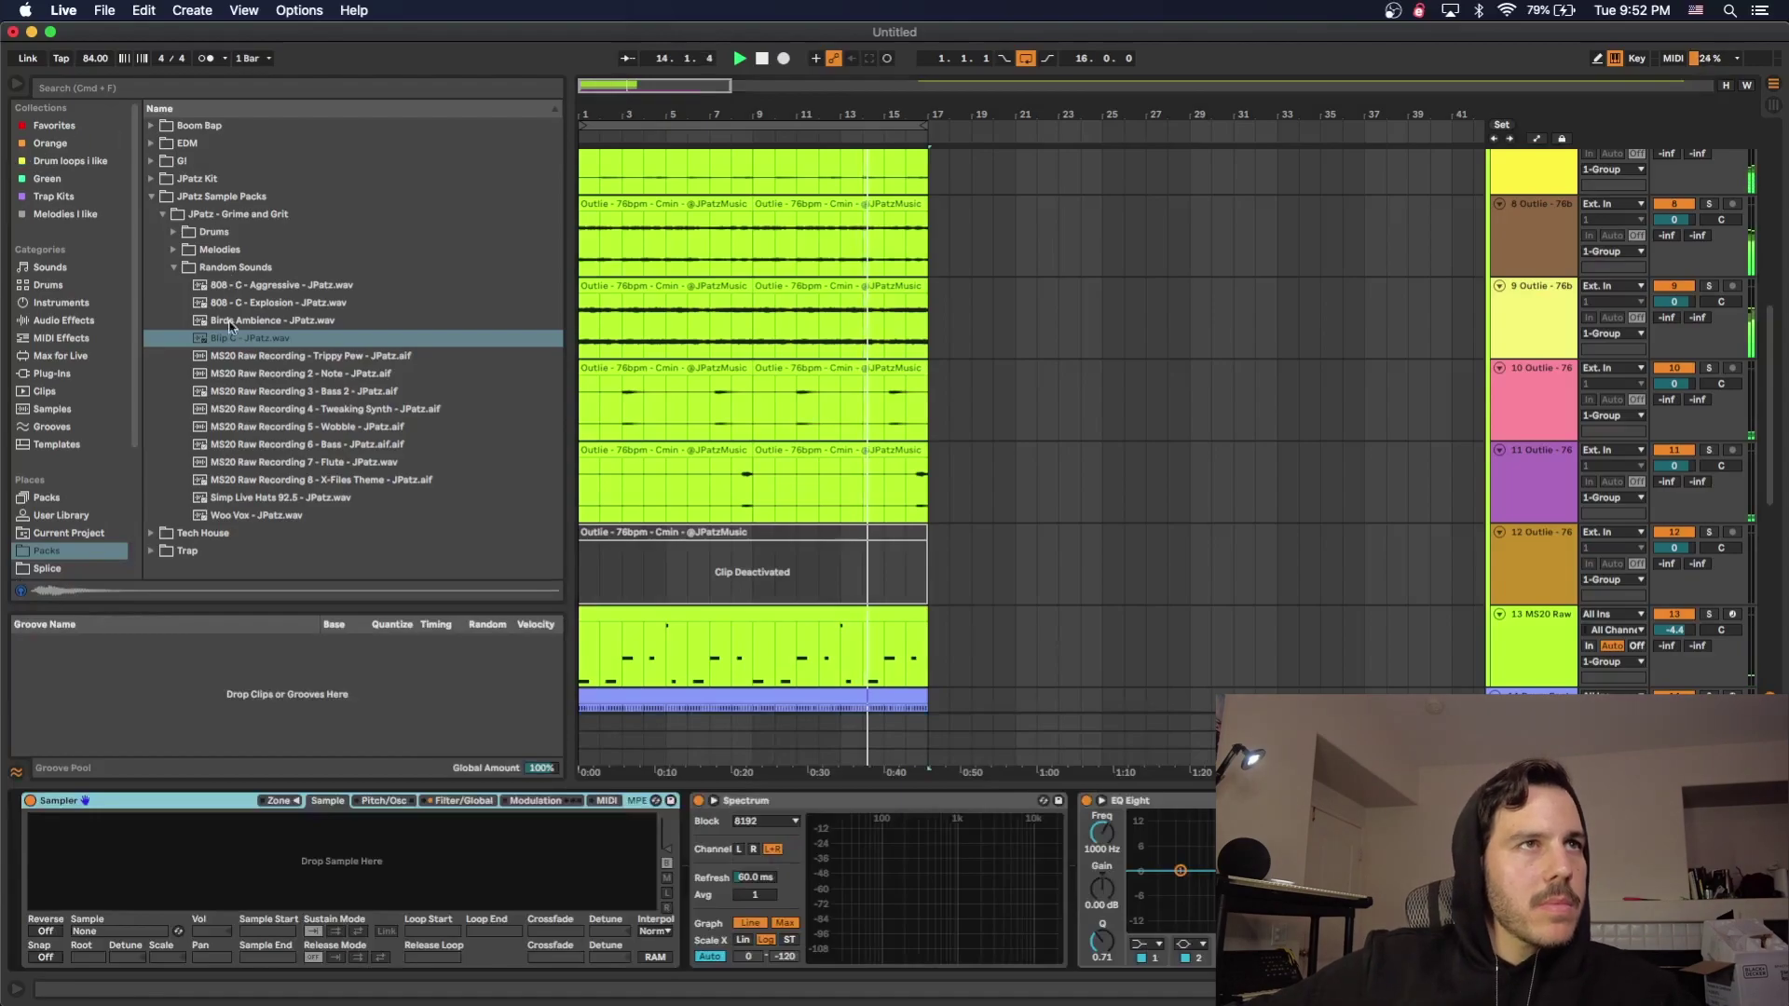
{"action": "left_click", "coordinate": [237, 337]}
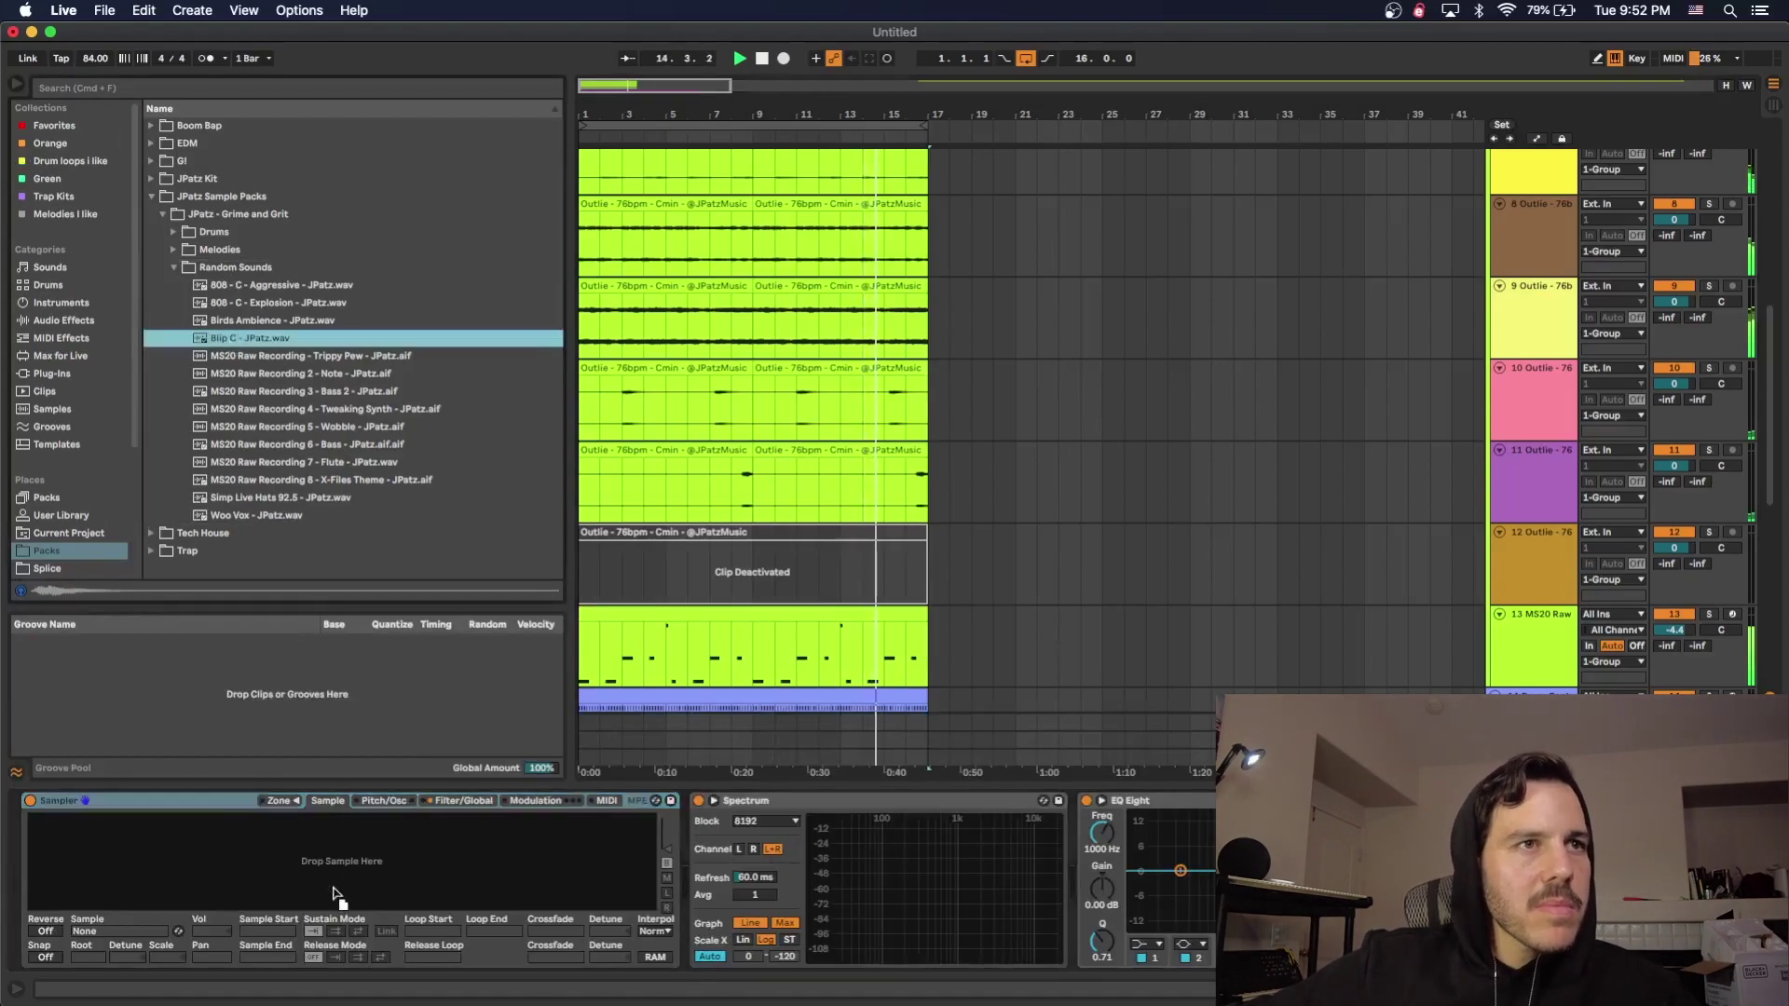
{"action": "left_click_drag", "start_coordinate": [337, 896], "coordinate": [337, 896]}
{"action": "left_click", "coordinate": [784, 58]}
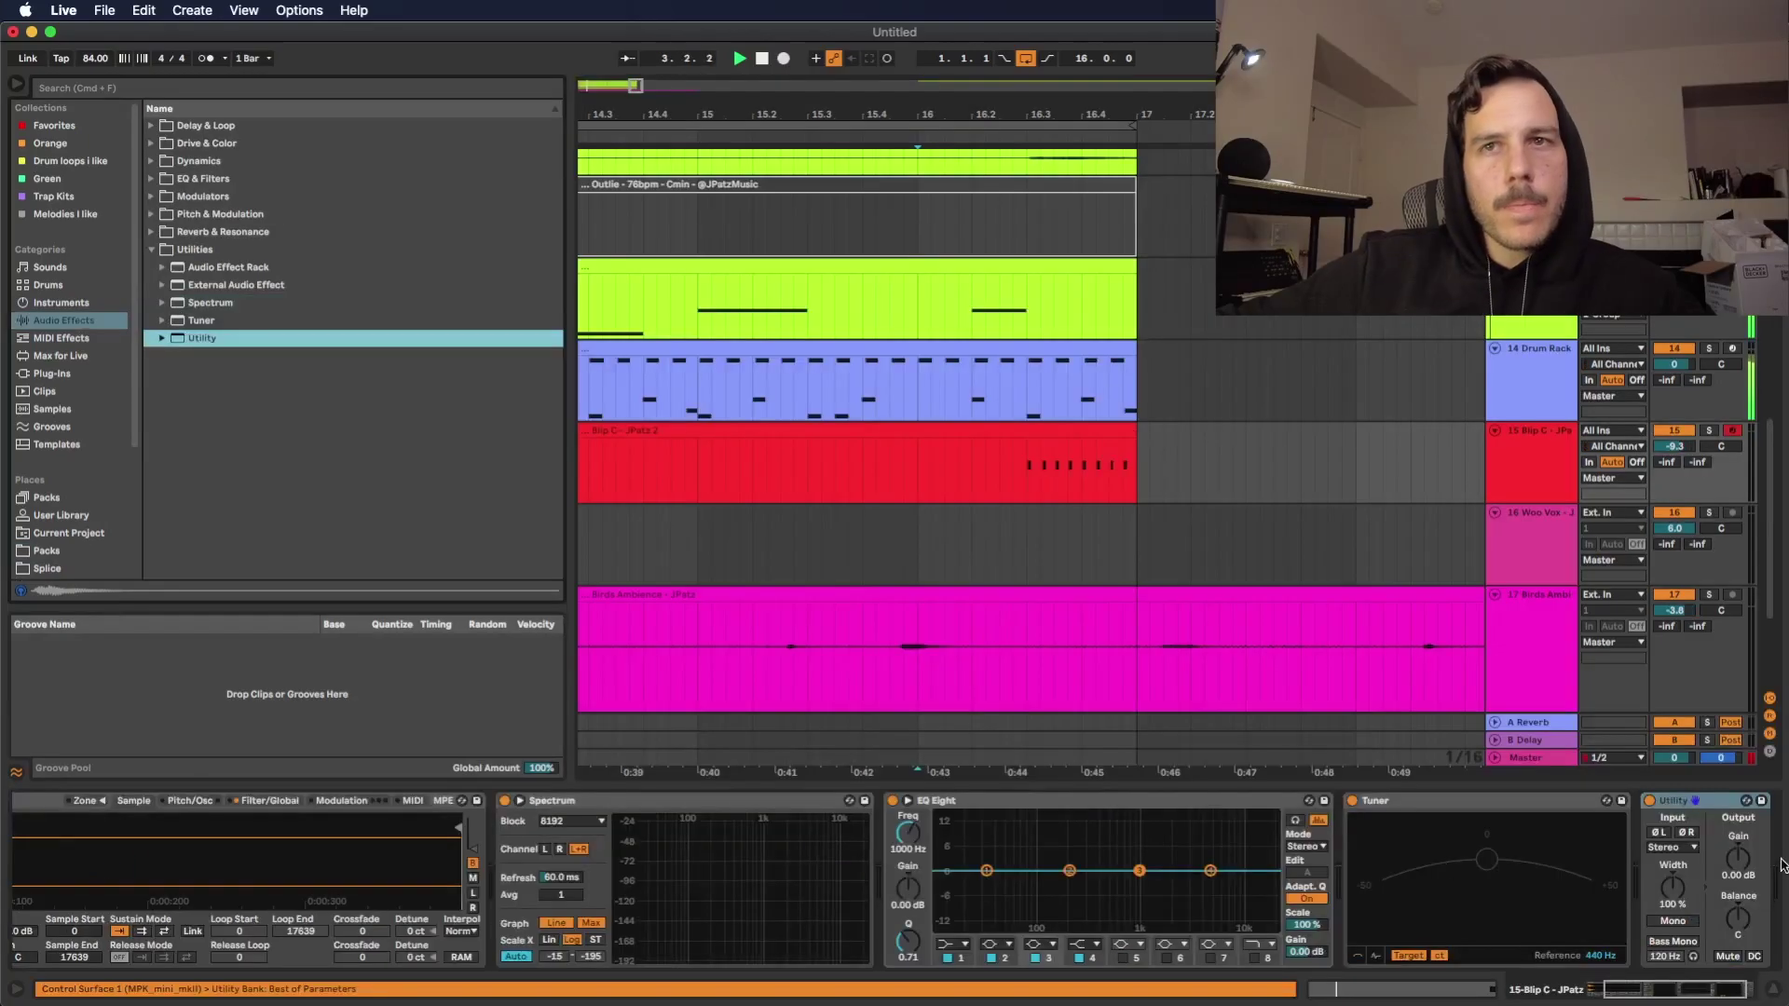
- Automate the Blip C track's Utility gain to fade from 16.3 to about -44.9 dB at bar 17, and set the track volume to 0.2 dB
{"action": "left_click", "coordinate": [1782, 865]}
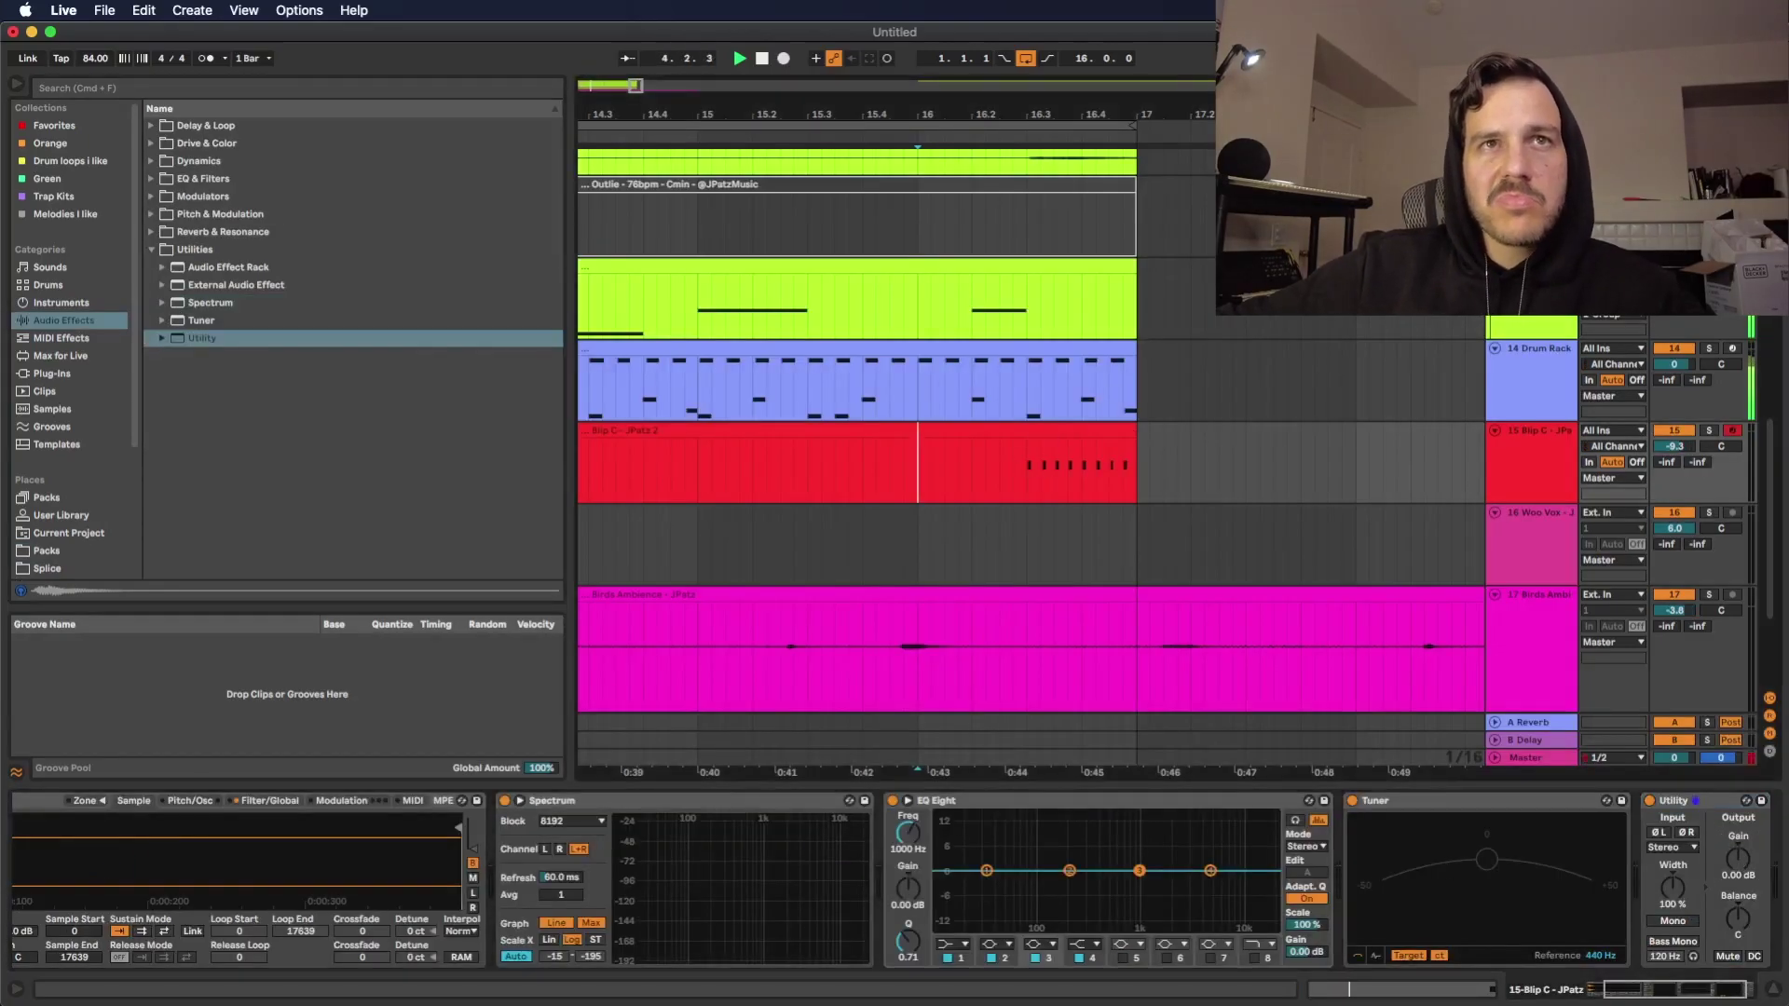
{"action": "key", "text": "a"}
{"action": "left_click", "coordinate": [1027, 472]}
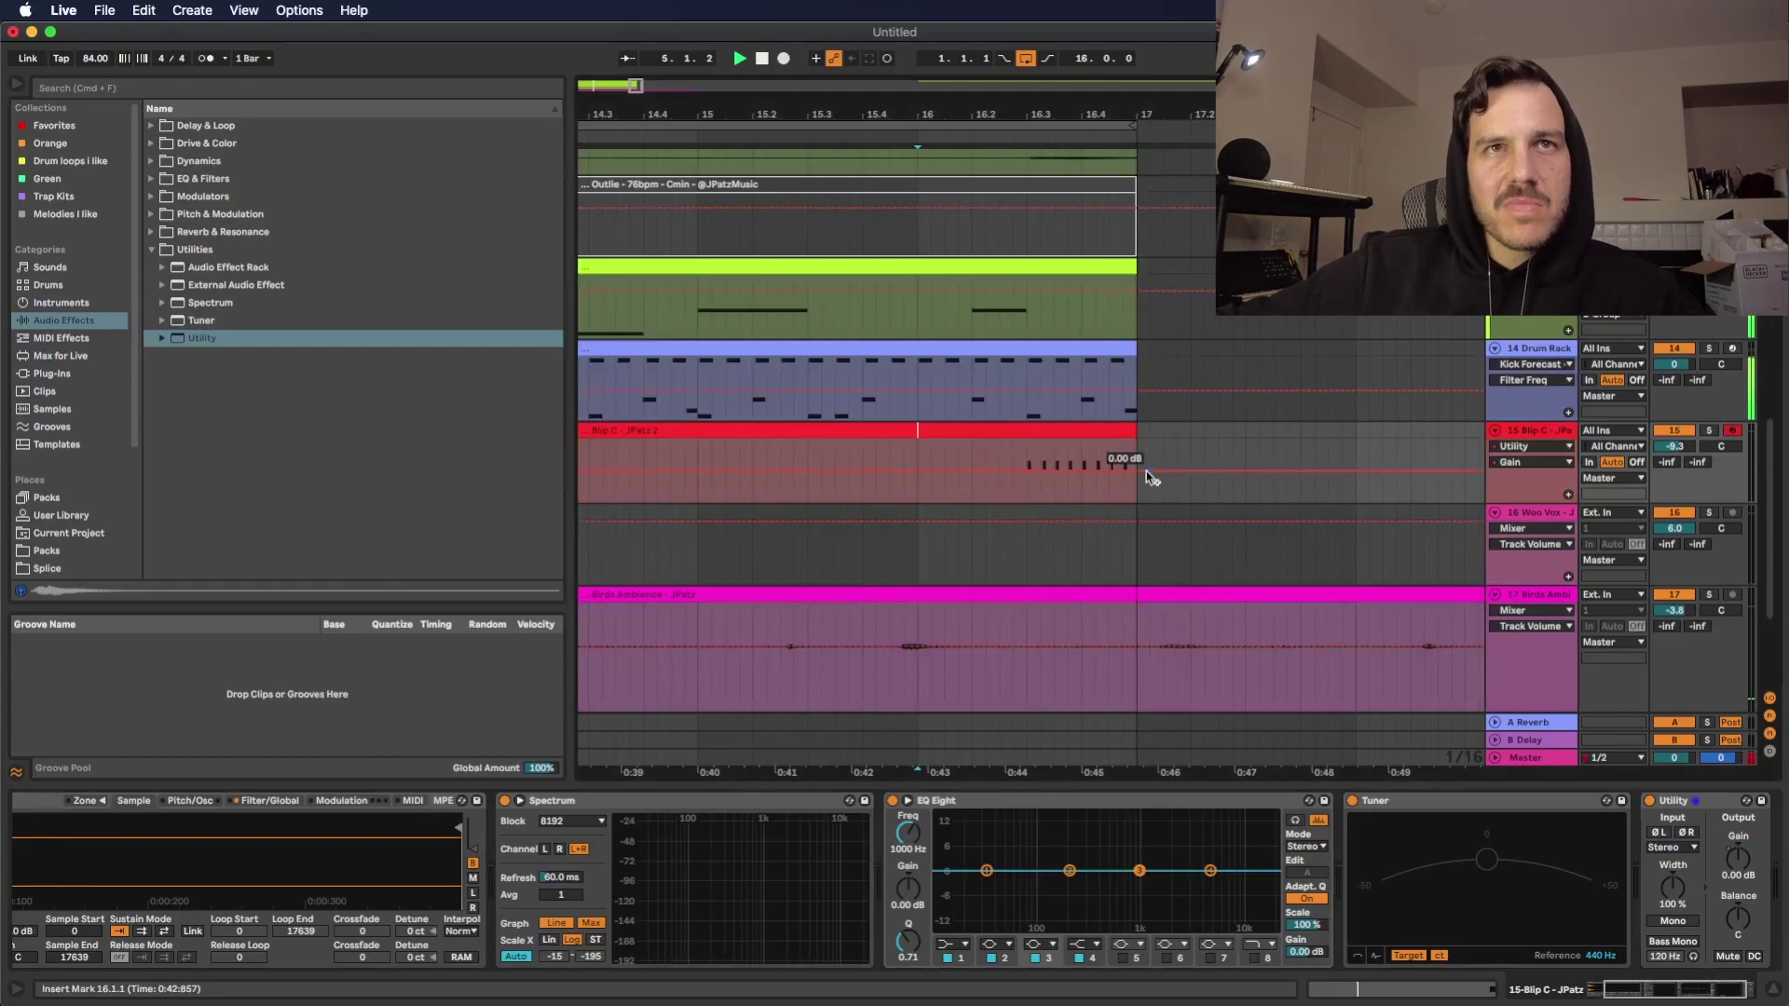
{"action": "left_click_drag", "start_coordinate": [1137, 474], "coordinate": [1134, 496]}
{"action": "key", "text": "space"}
{"action": "key", "text": "space"}
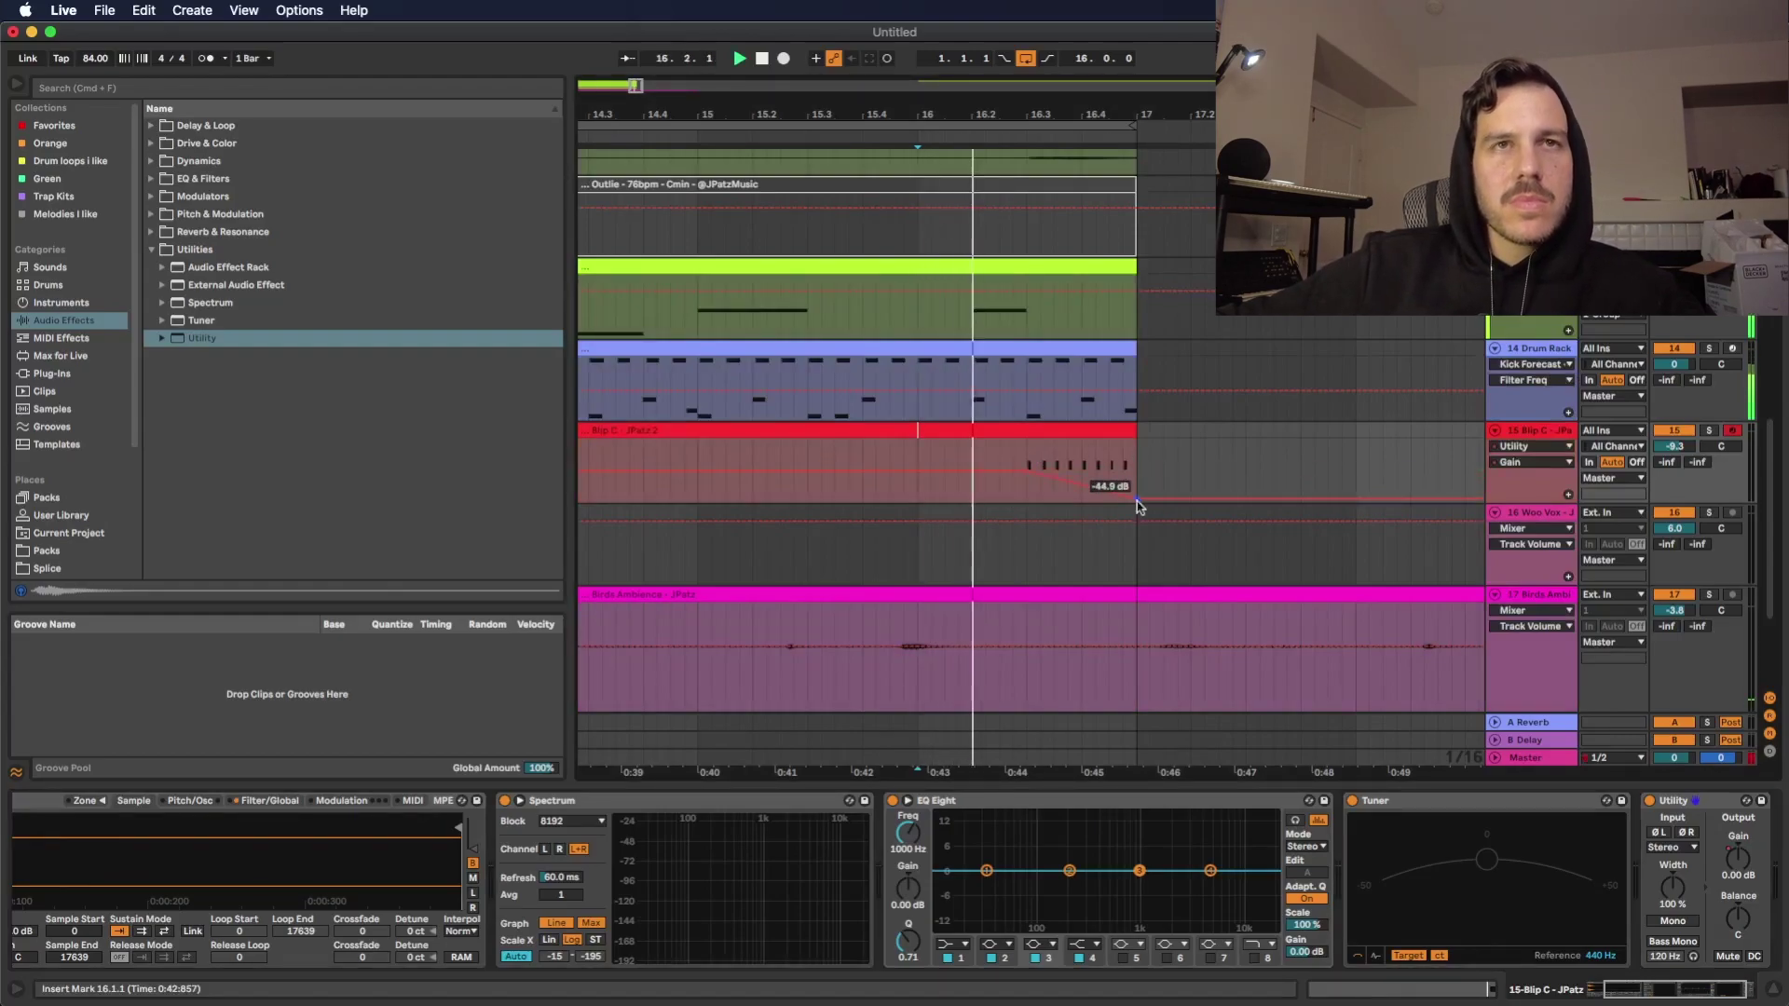
{"action": "left_click_drag", "start_coordinate": [1674, 447], "coordinate": [1675, 410]}
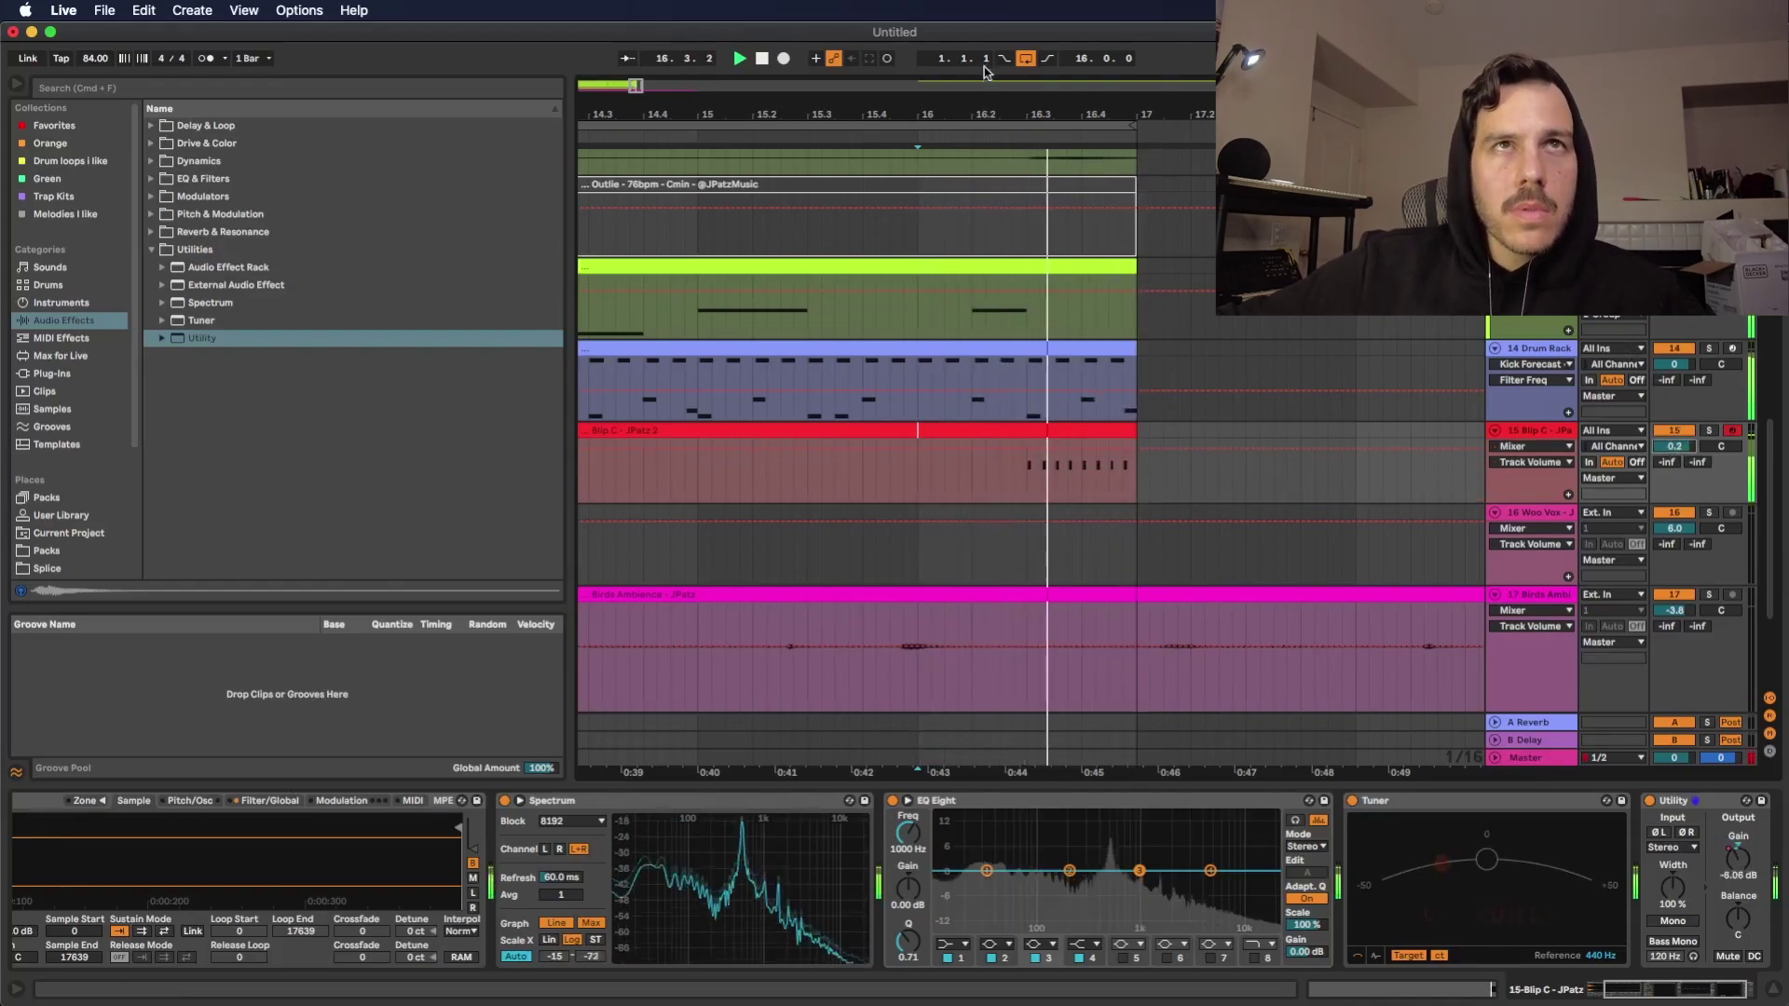
- Duplicate the 16-bar section of the Outlie group, bass, drum and Blip C tracks so it repeats from bar 17
{"action": "key", "text": "w"}
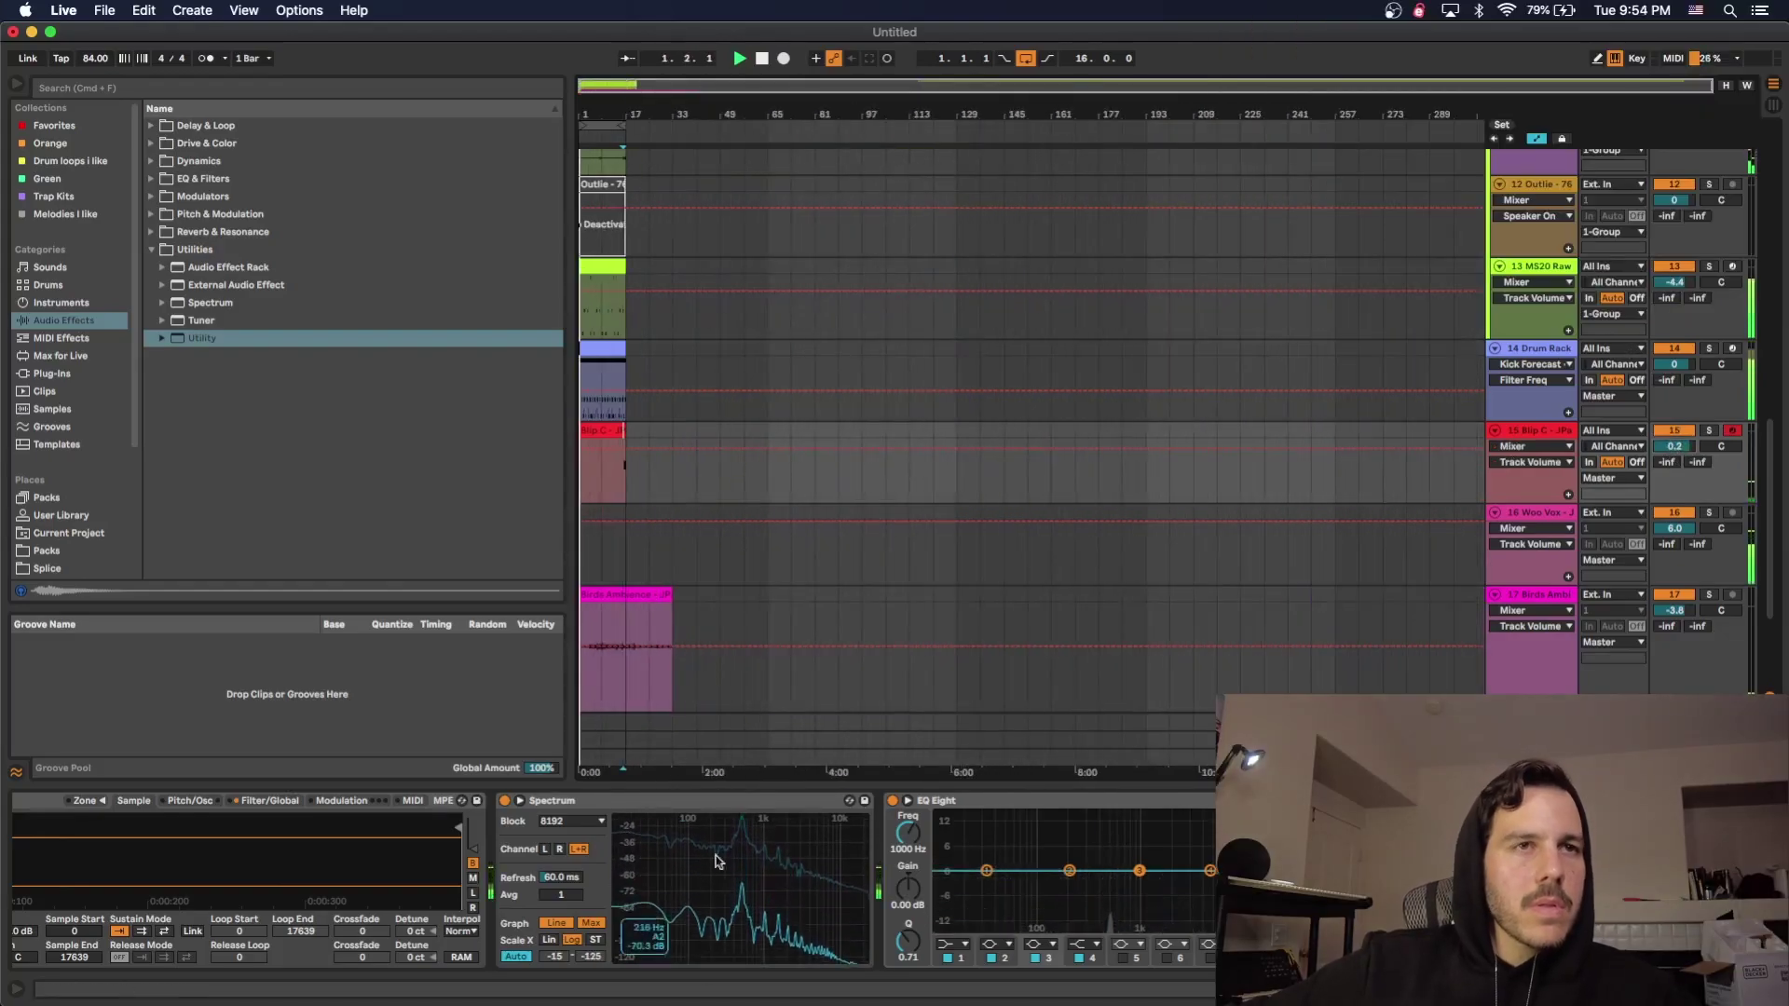
{"action": "key", "text": "super+alt+l"}
{"action": "scroll", "coordinate": [615, 824], "scroll_direction": "up", "scroll_amount": 5}
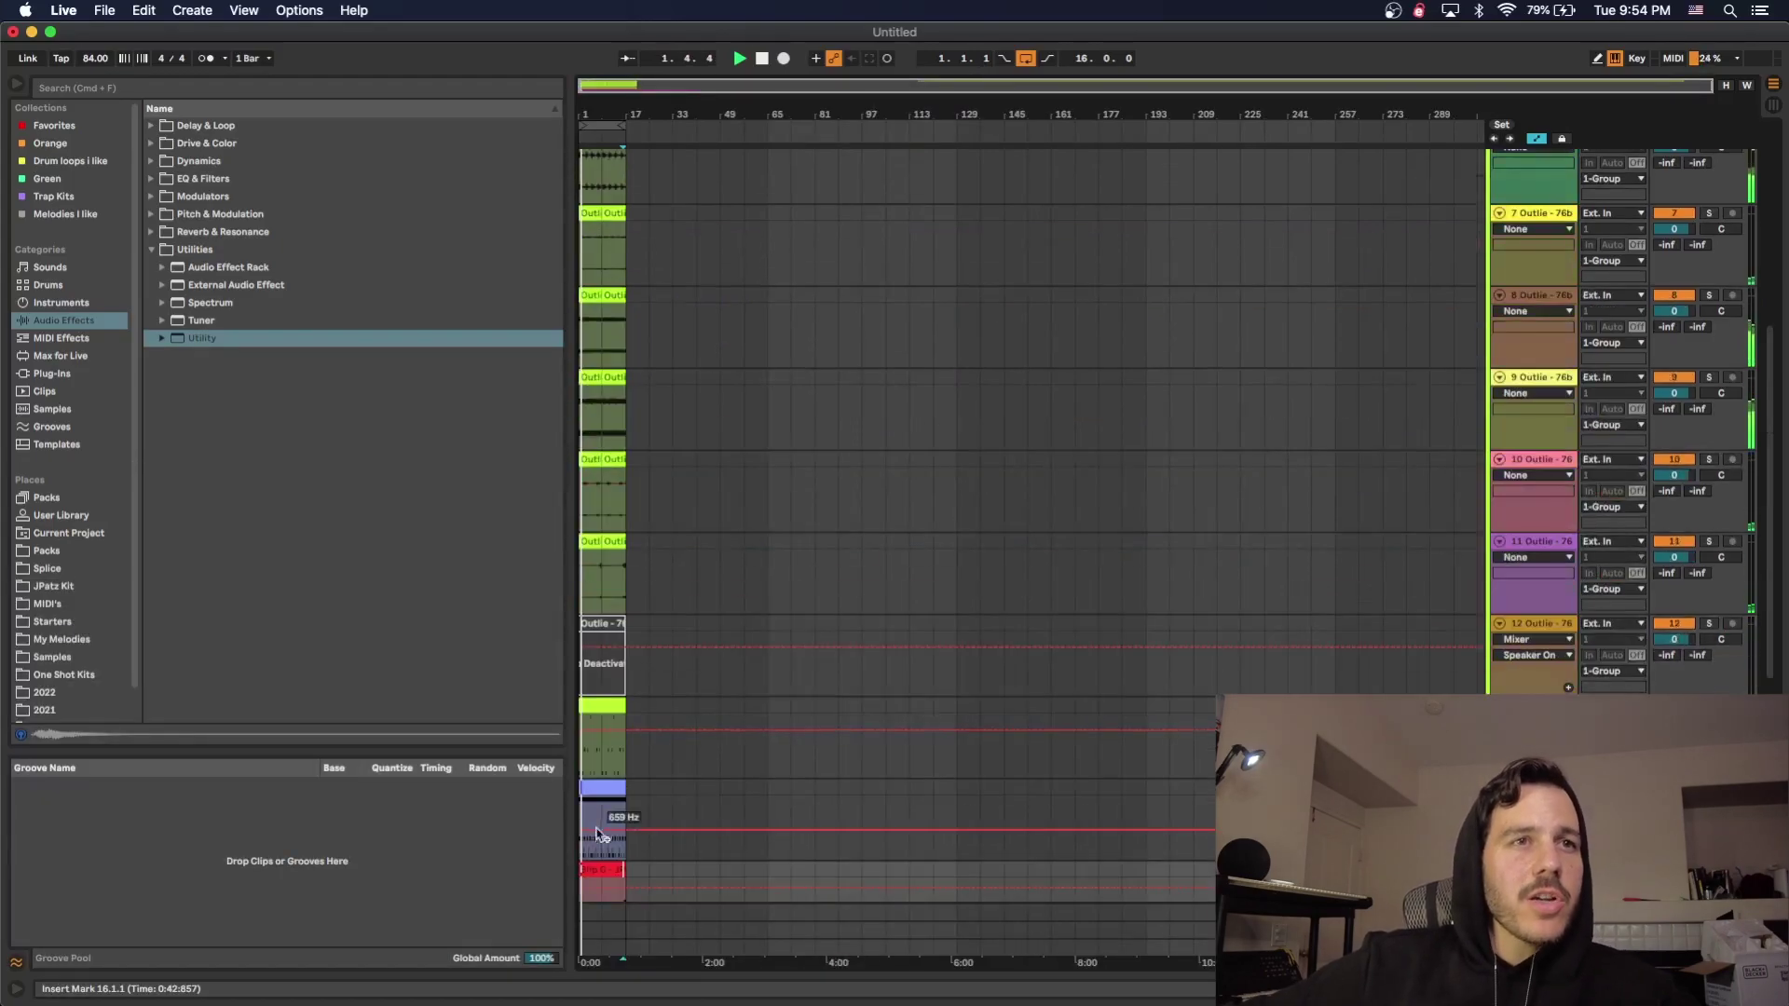
{"action": "left_click_drag", "start_coordinate": [632, 811], "coordinate": [110, 4]}
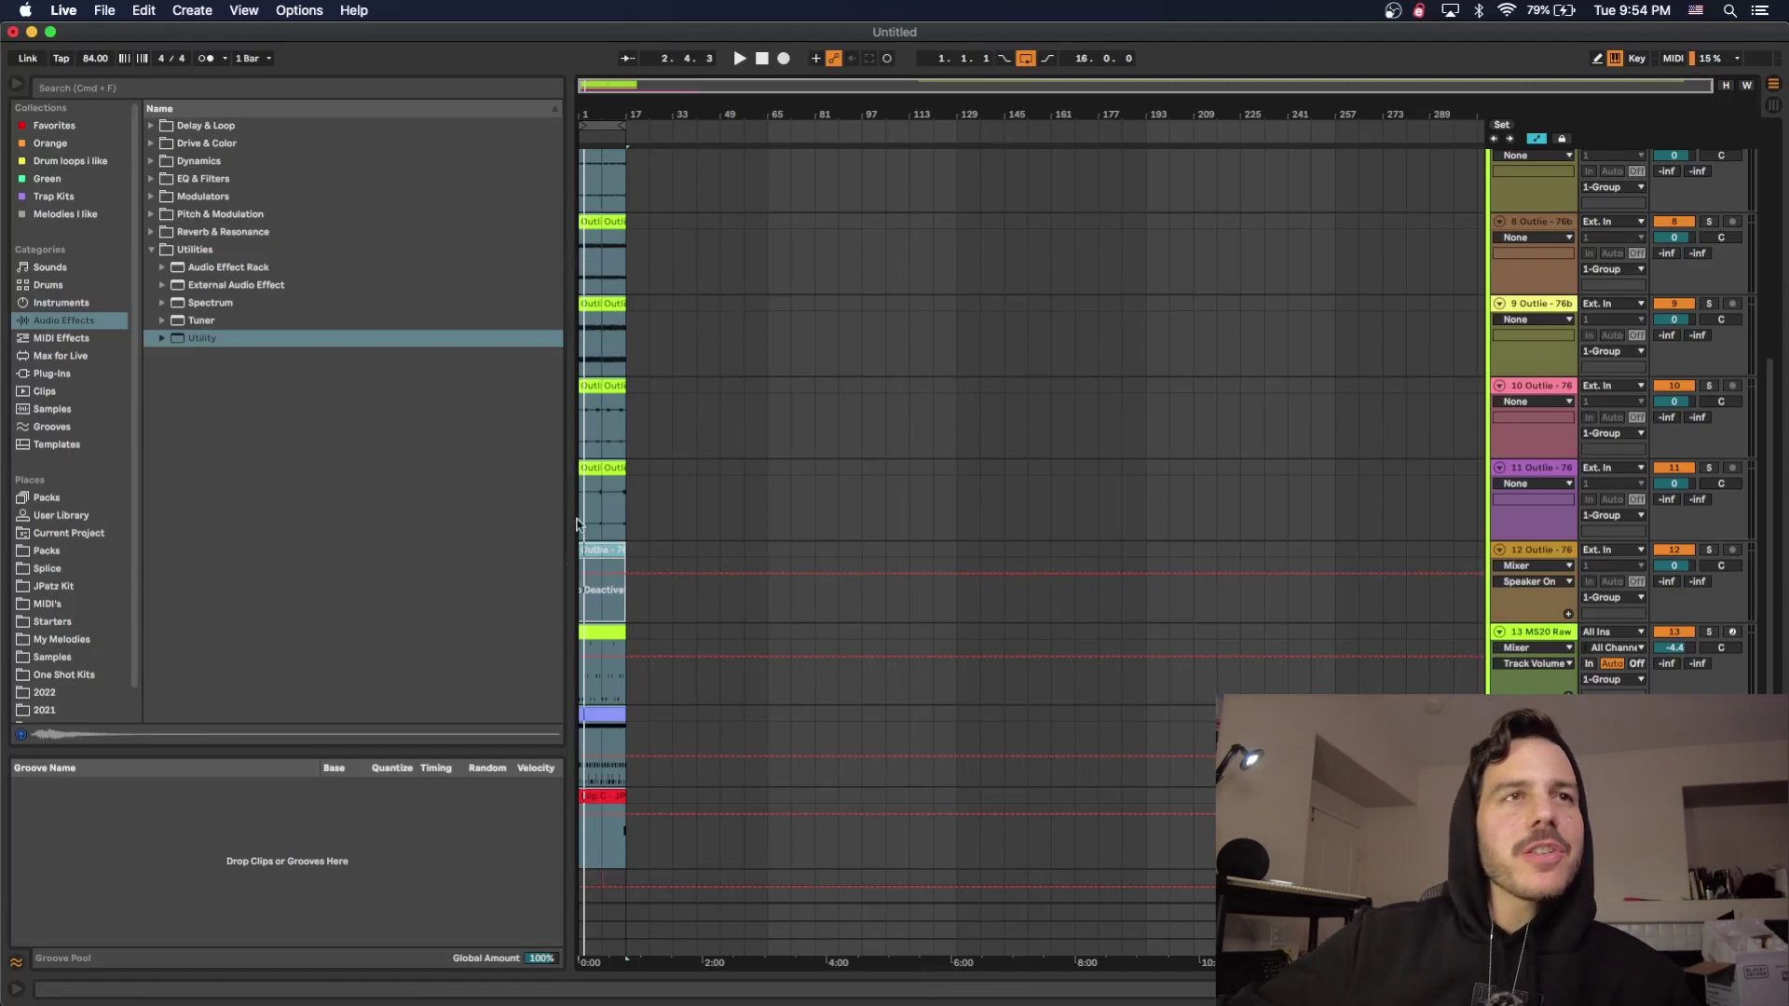
{"action": "key", "text": "cmd+d"}
{"action": "scroll", "coordinate": [573, 466], "scroll_direction": "down", "scroll_amount": 4}
- Select bars 9 to 17 on the Woo Vox track, and the matching stretch of the duplicated section
{"action": "key", "text": "space"}
{"action": "left_click_drag", "start_coordinate": [615, 513], "coordinate": [596, 515]}
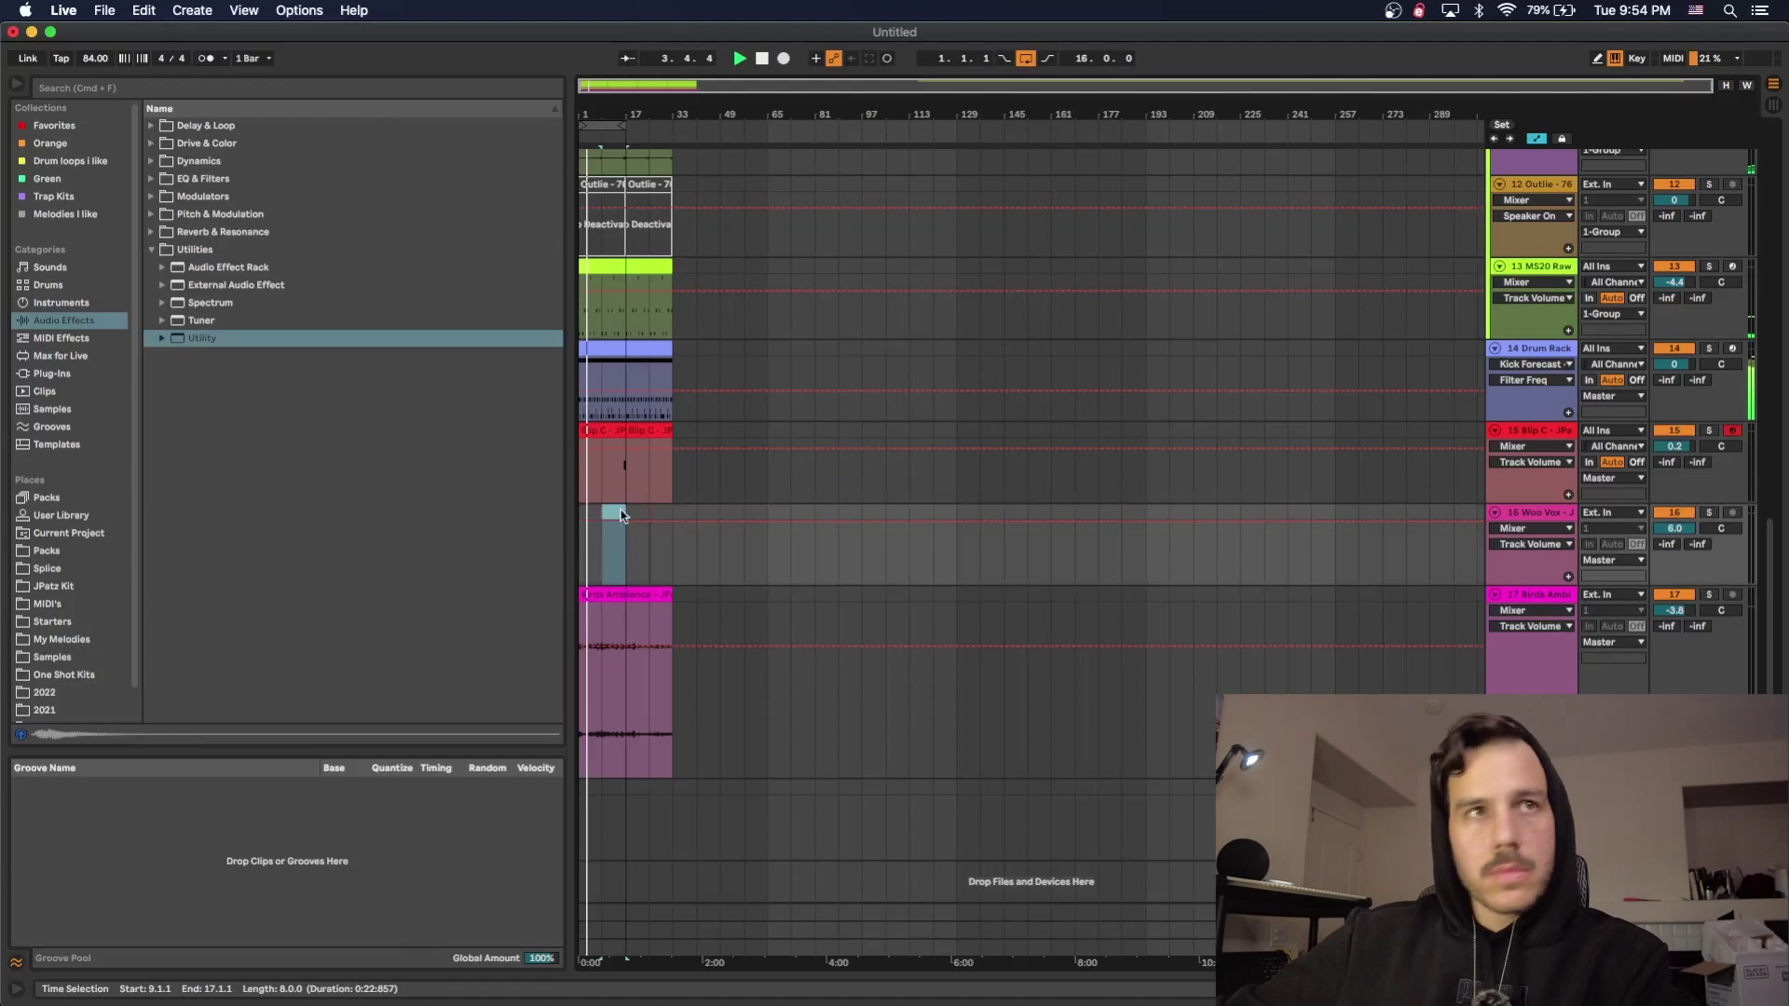
{"action": "left_click_drag", "start_coordinate": [680, 515], "coordinate": [657, 515]}
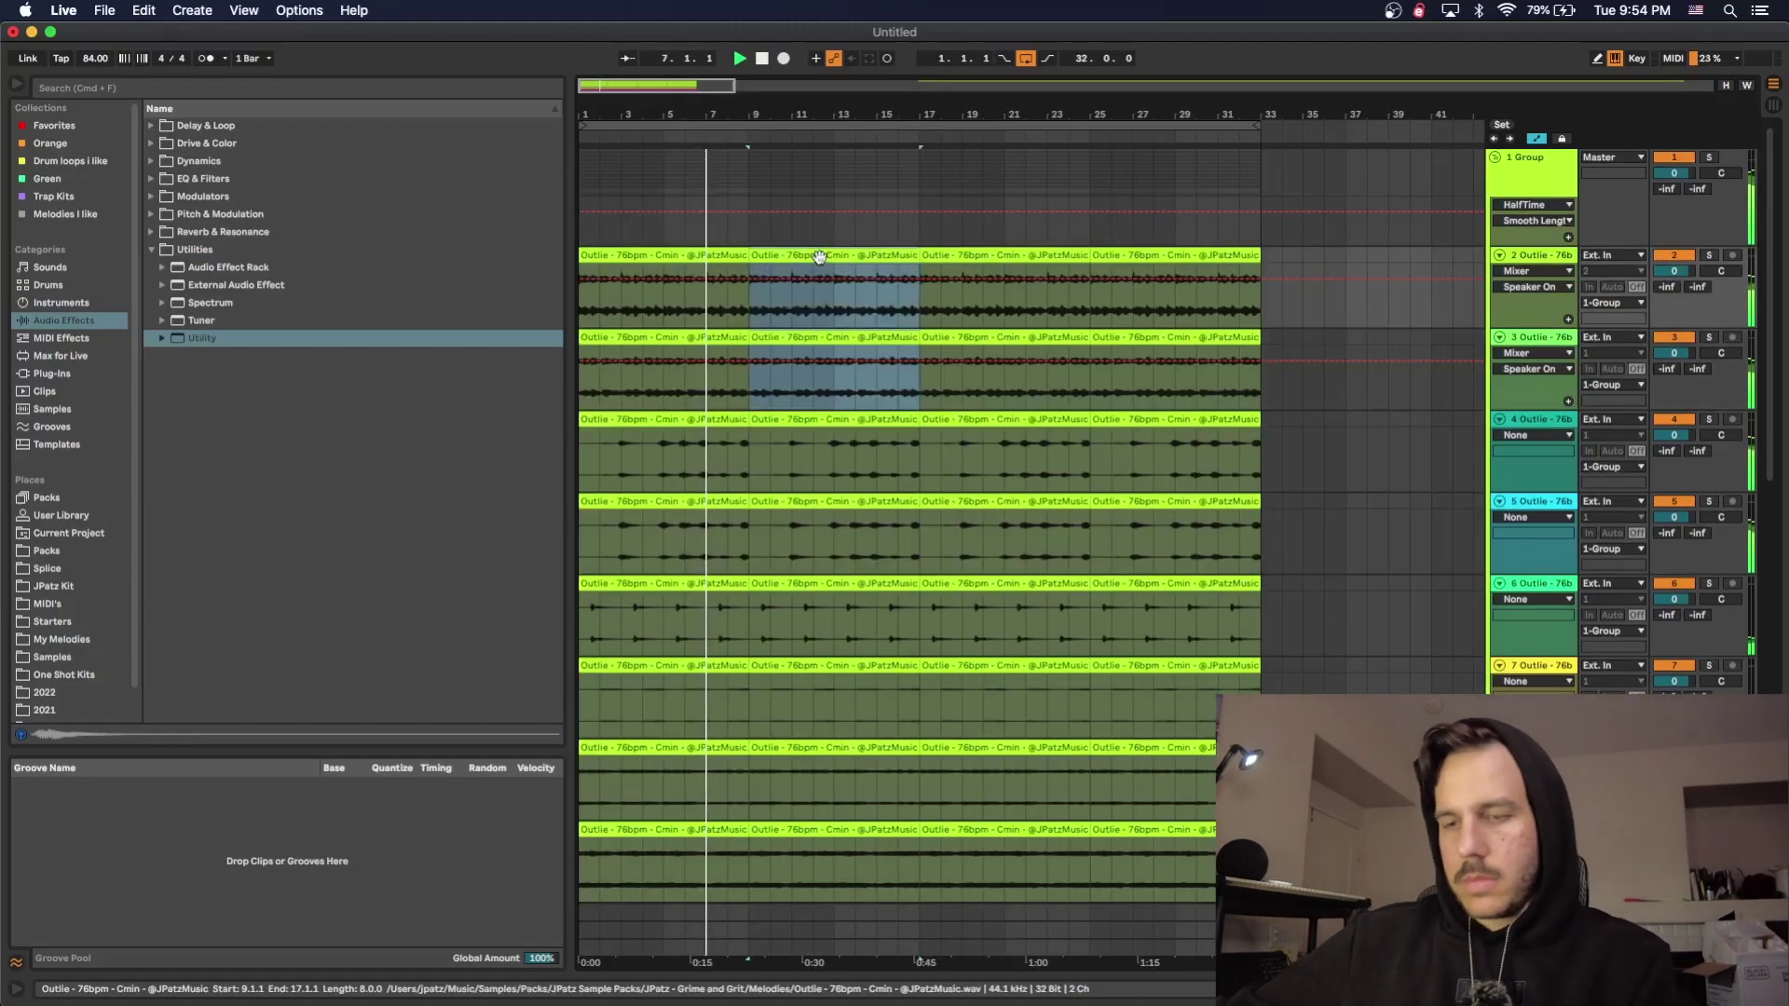
- Deactivate the Outlie clips on tracks 2 and 3 between bars 9 and 25
{"action": "key", "text": "0"}
{"action": "left_click", "coordinate": [980, 261]}
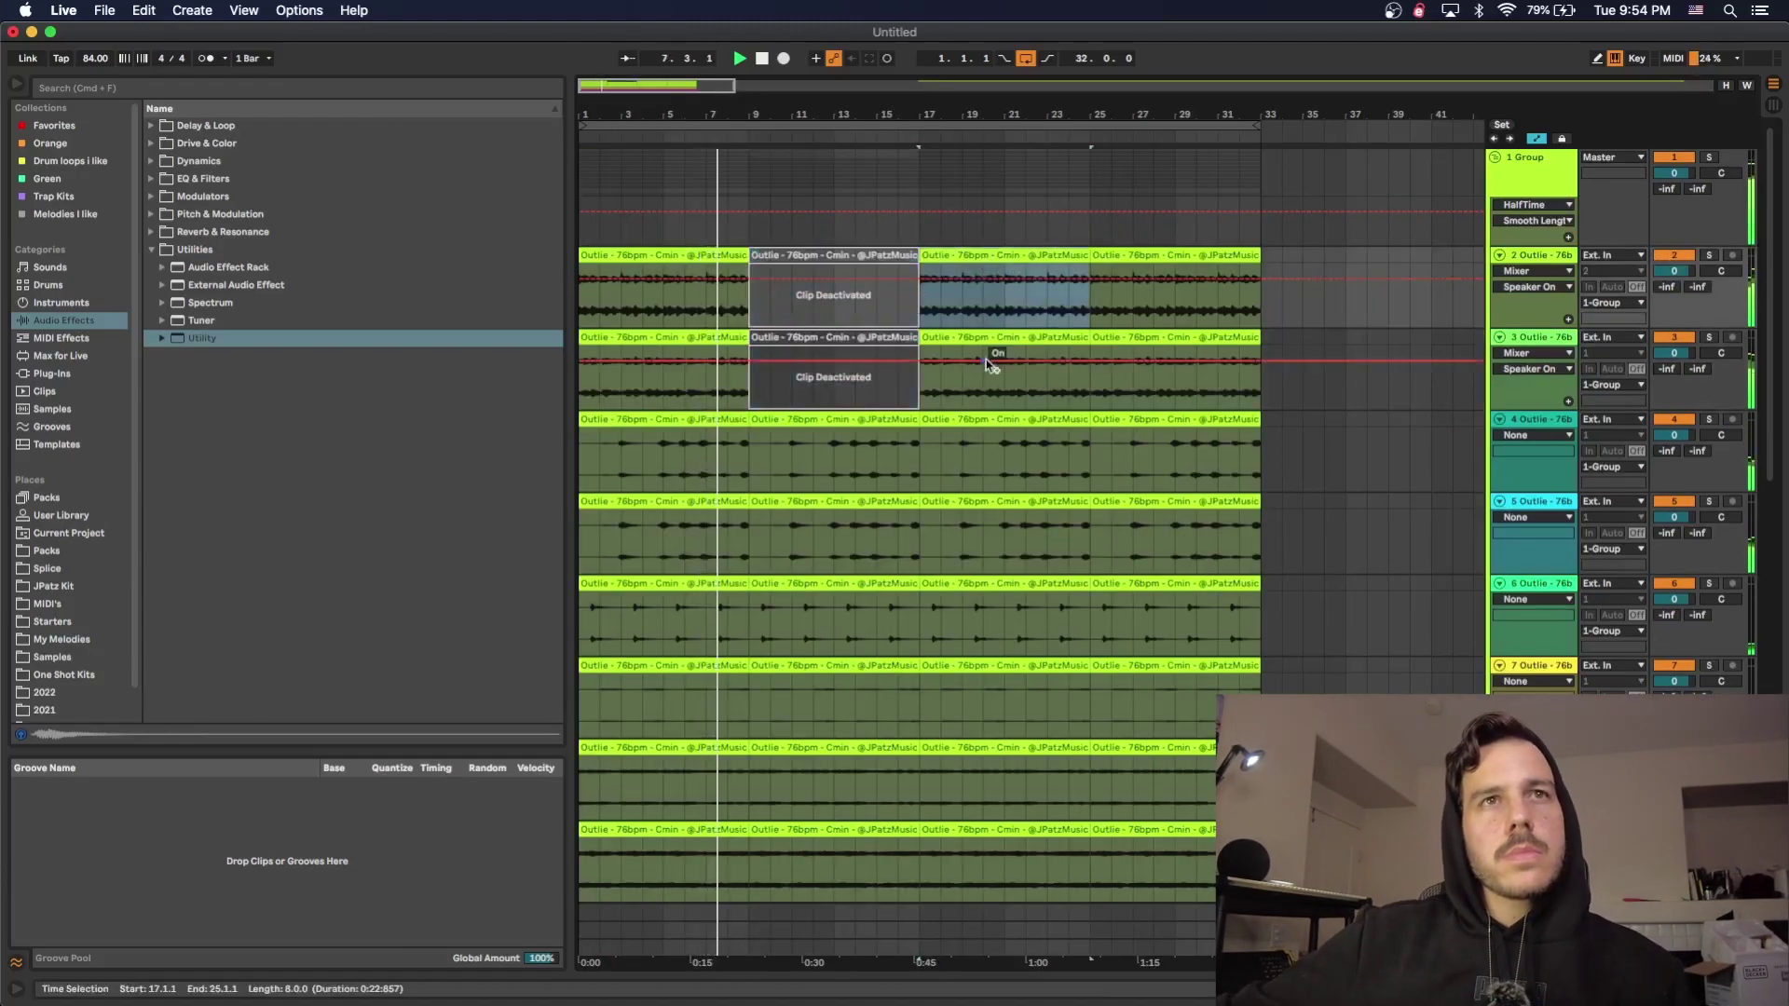
{"action": "left_click", "coordinate": [985, 342], "text": "shift"}
{"action": "key", "text": "0"}
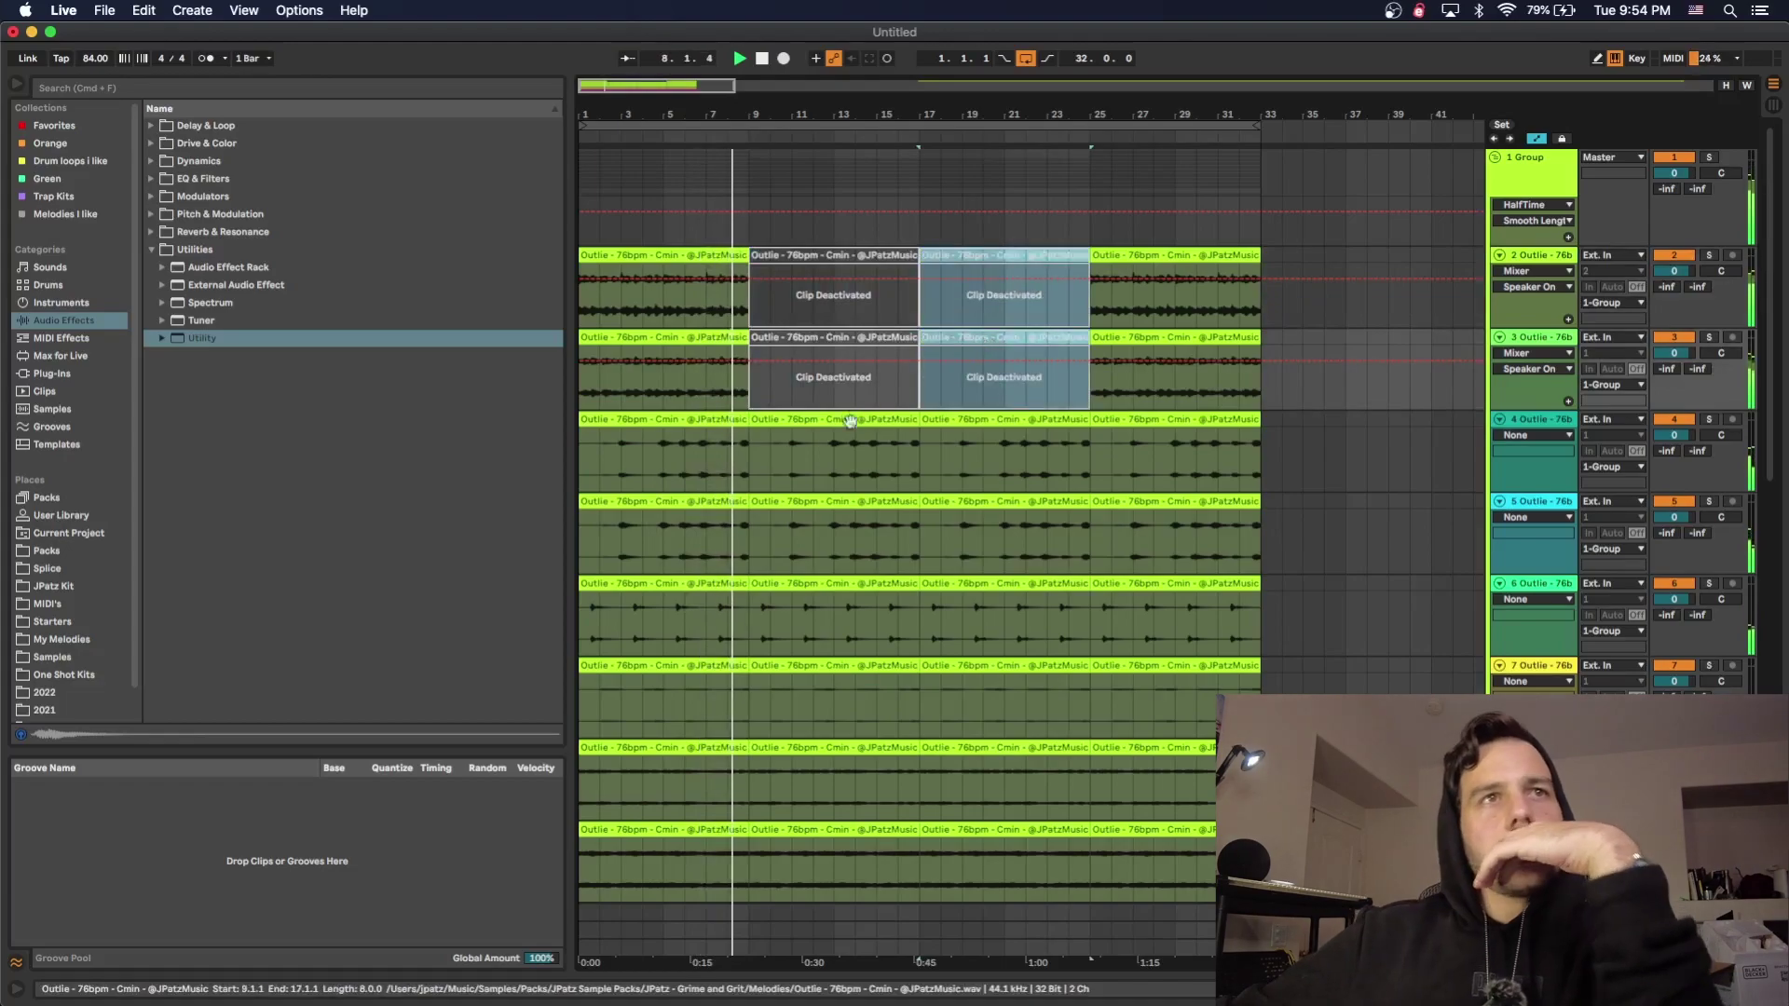
- Deactivate the Outlie clips on tracks 4 to 7 between bars 9 and 17
{"action": "scroll", "coordinate": [927, 419], "scroll_direction": "down", "scroll_amount": 2}
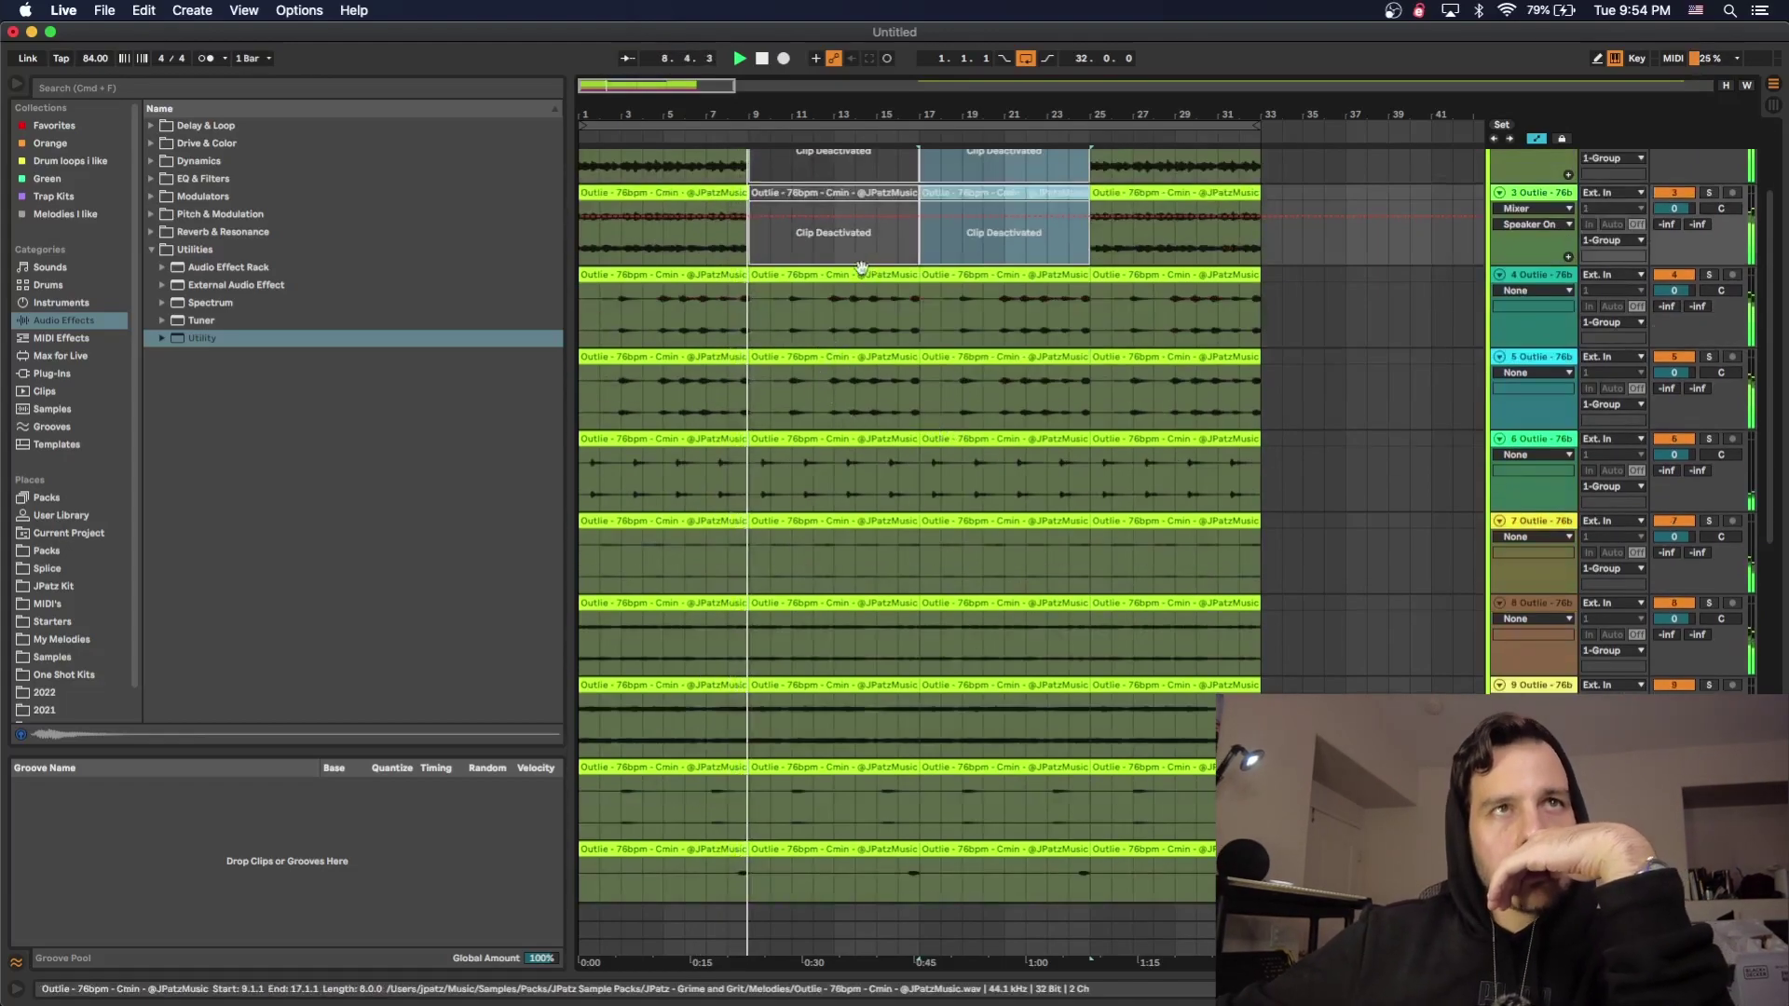
{"action": "left_click", "coordinate": [861, 299]}
{"action": "scroll", "coordinate": [885, 444], "scroll_direction": "up", "scroll_amount": 5}
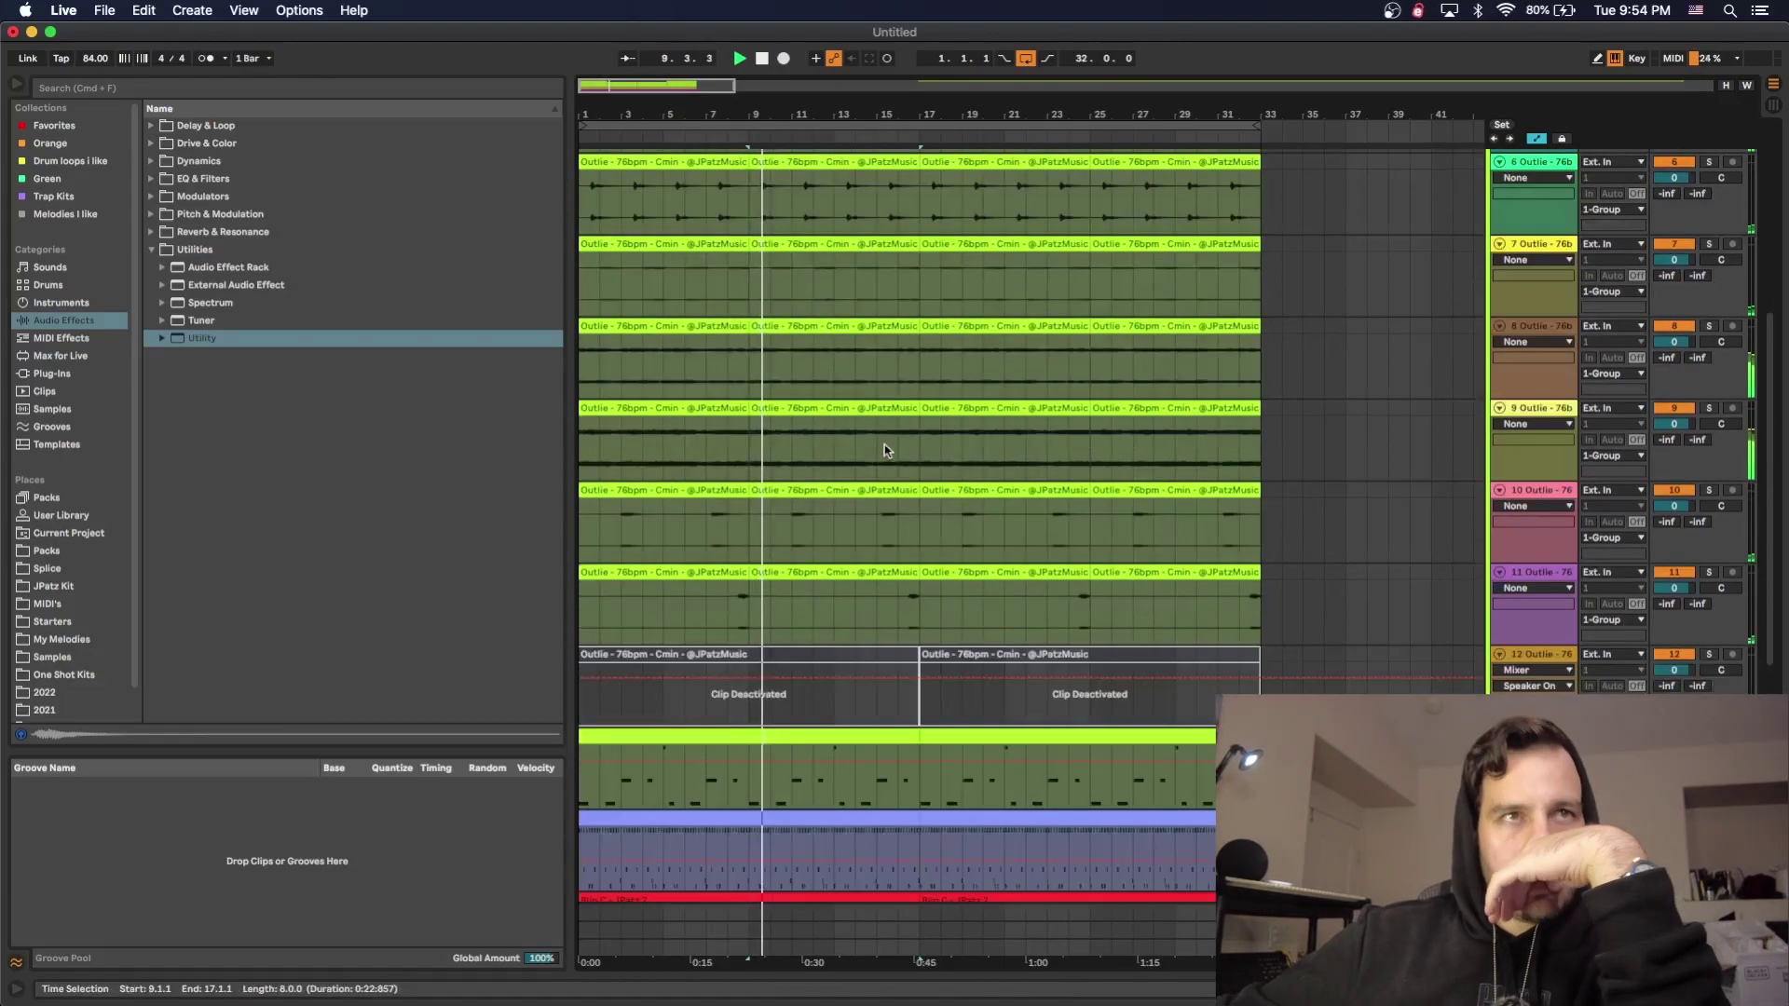
{"action": "scroll", "coordinate": [886, 451], "scroll_direction": "down", "scroll_amount": 5}
{"action": "left_click_drag", "start_coordinate": [886, 522], "coordinate": [880, 249]}
{"action": "key", "text": "0"}
{"action": "key", "text": "space"}
{"action": "key", "text": "space"}
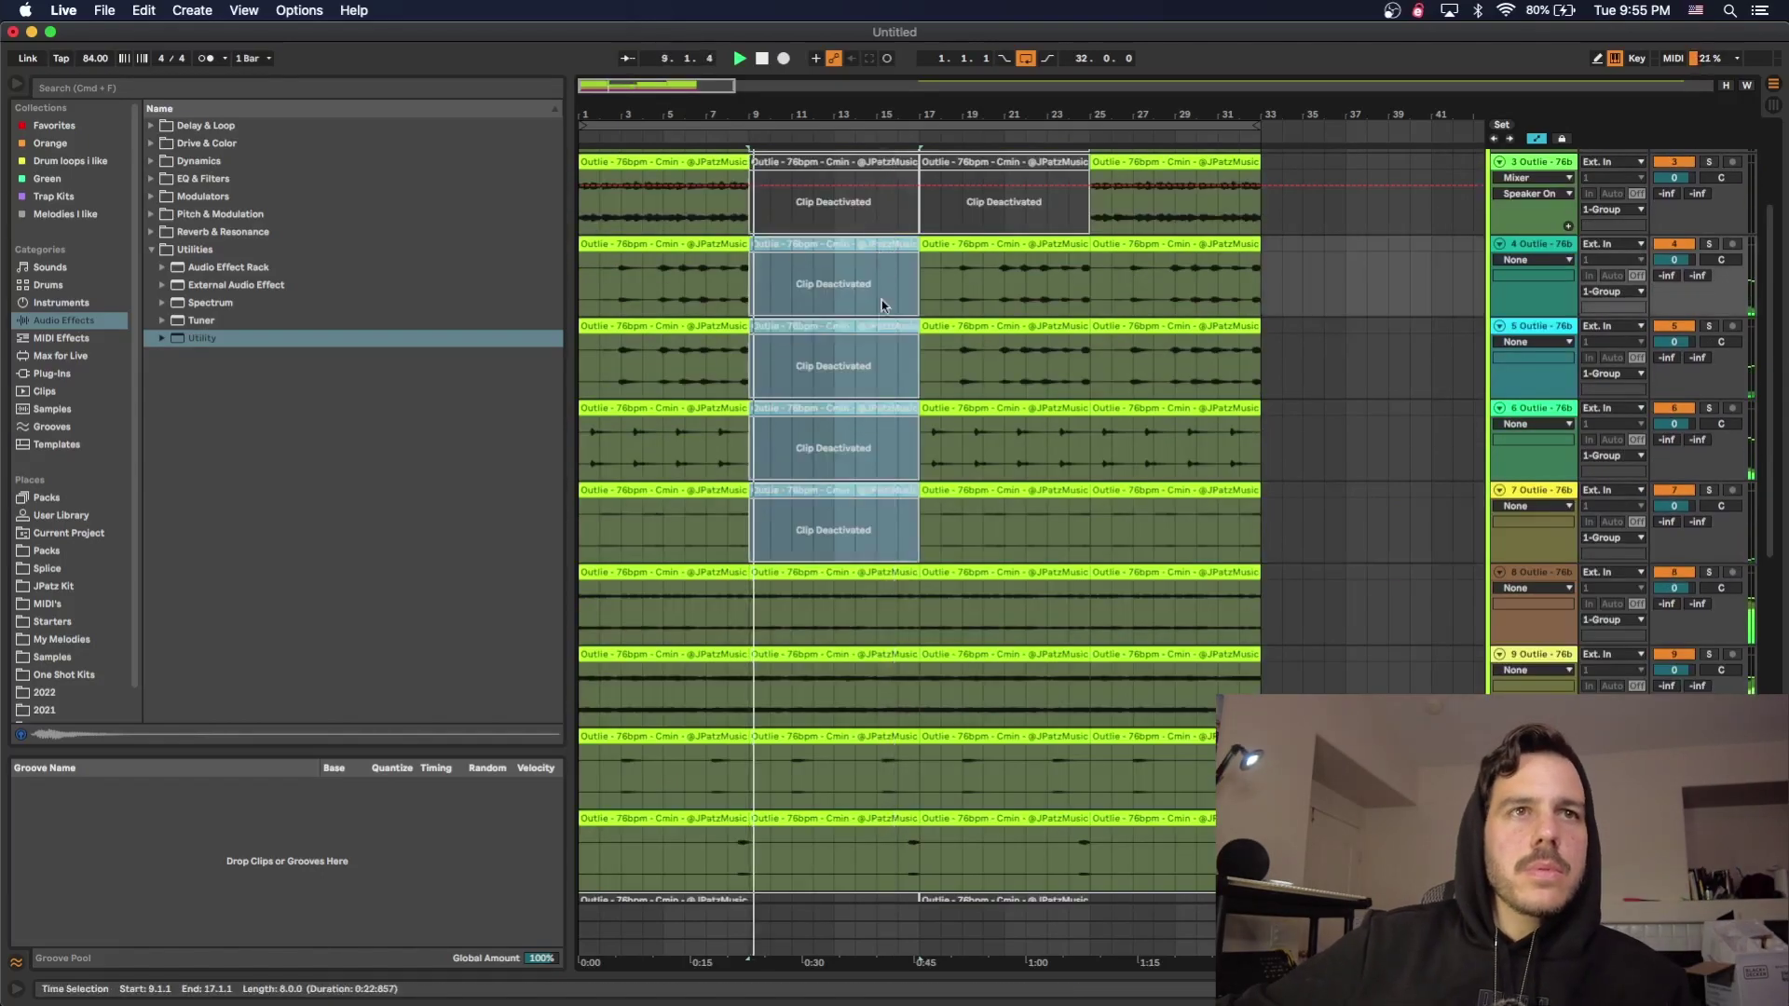
- Try deactivating the Outlie clip on track 8 between bars 9 and 17
{"action": "left_click", "coordinate": [857, 601]}
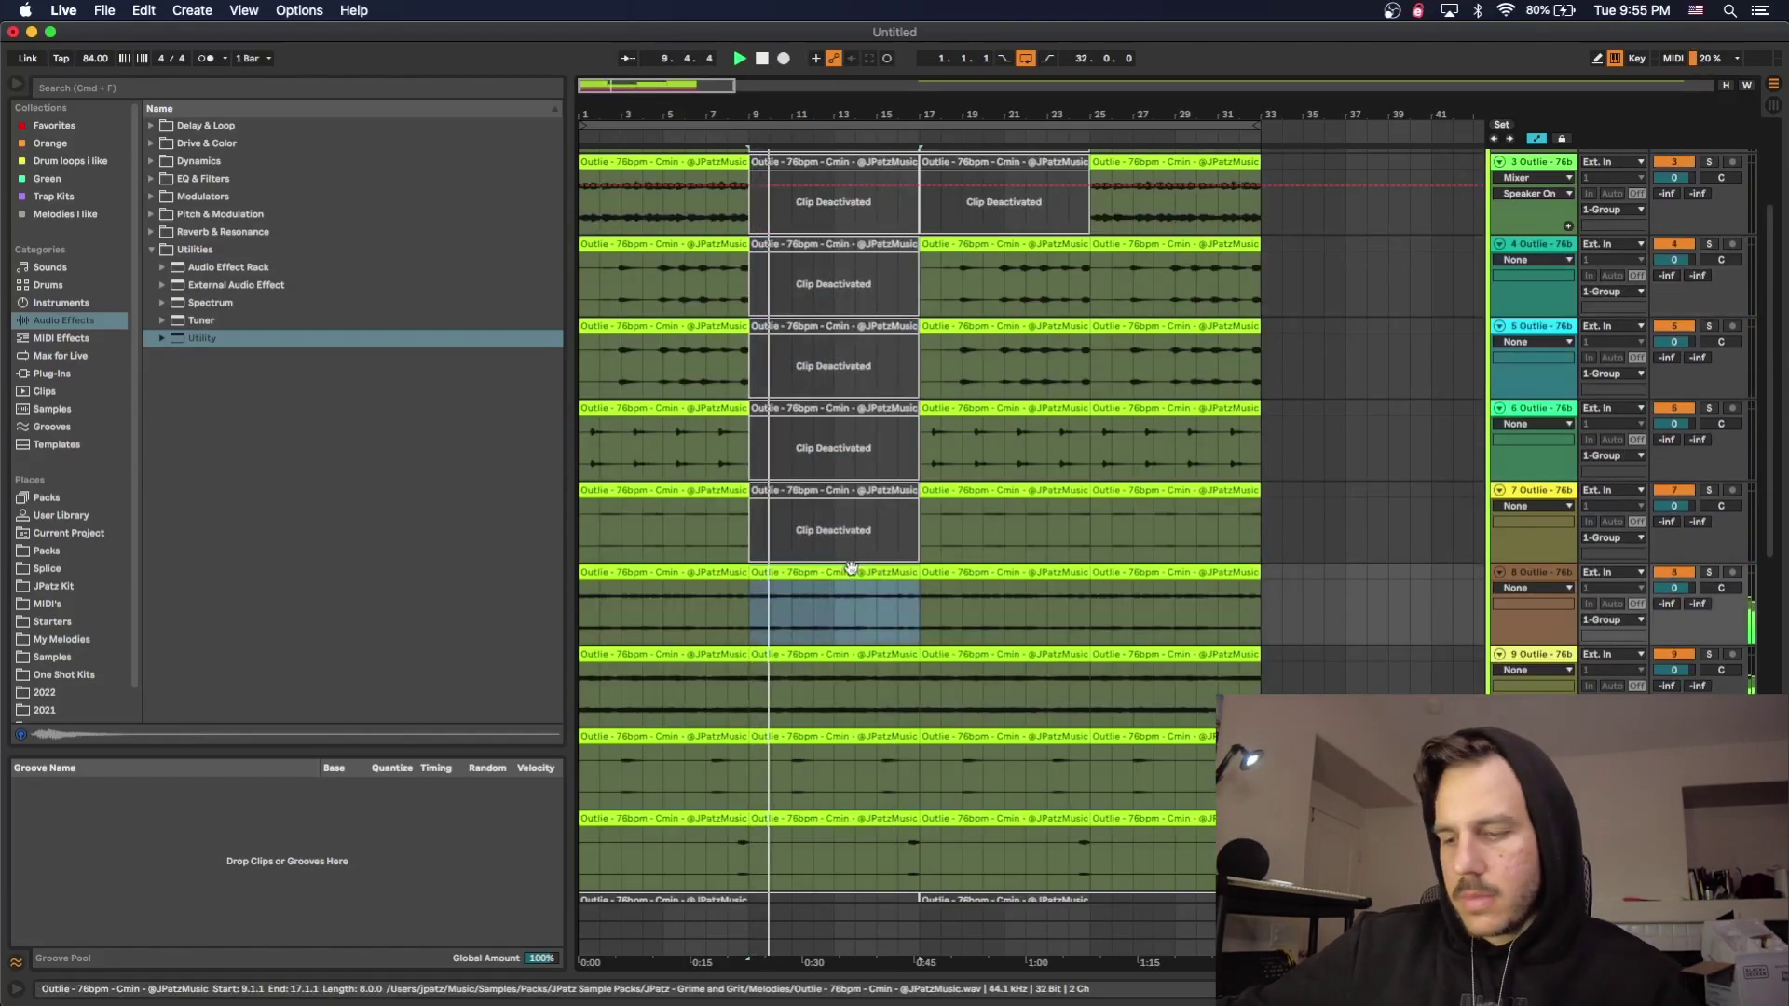
{"action": "scroll", "coordinate": [852, 568], "scroll_direction": "down", "scroll_amount": 2}
{"action": "key", "text": "0"}
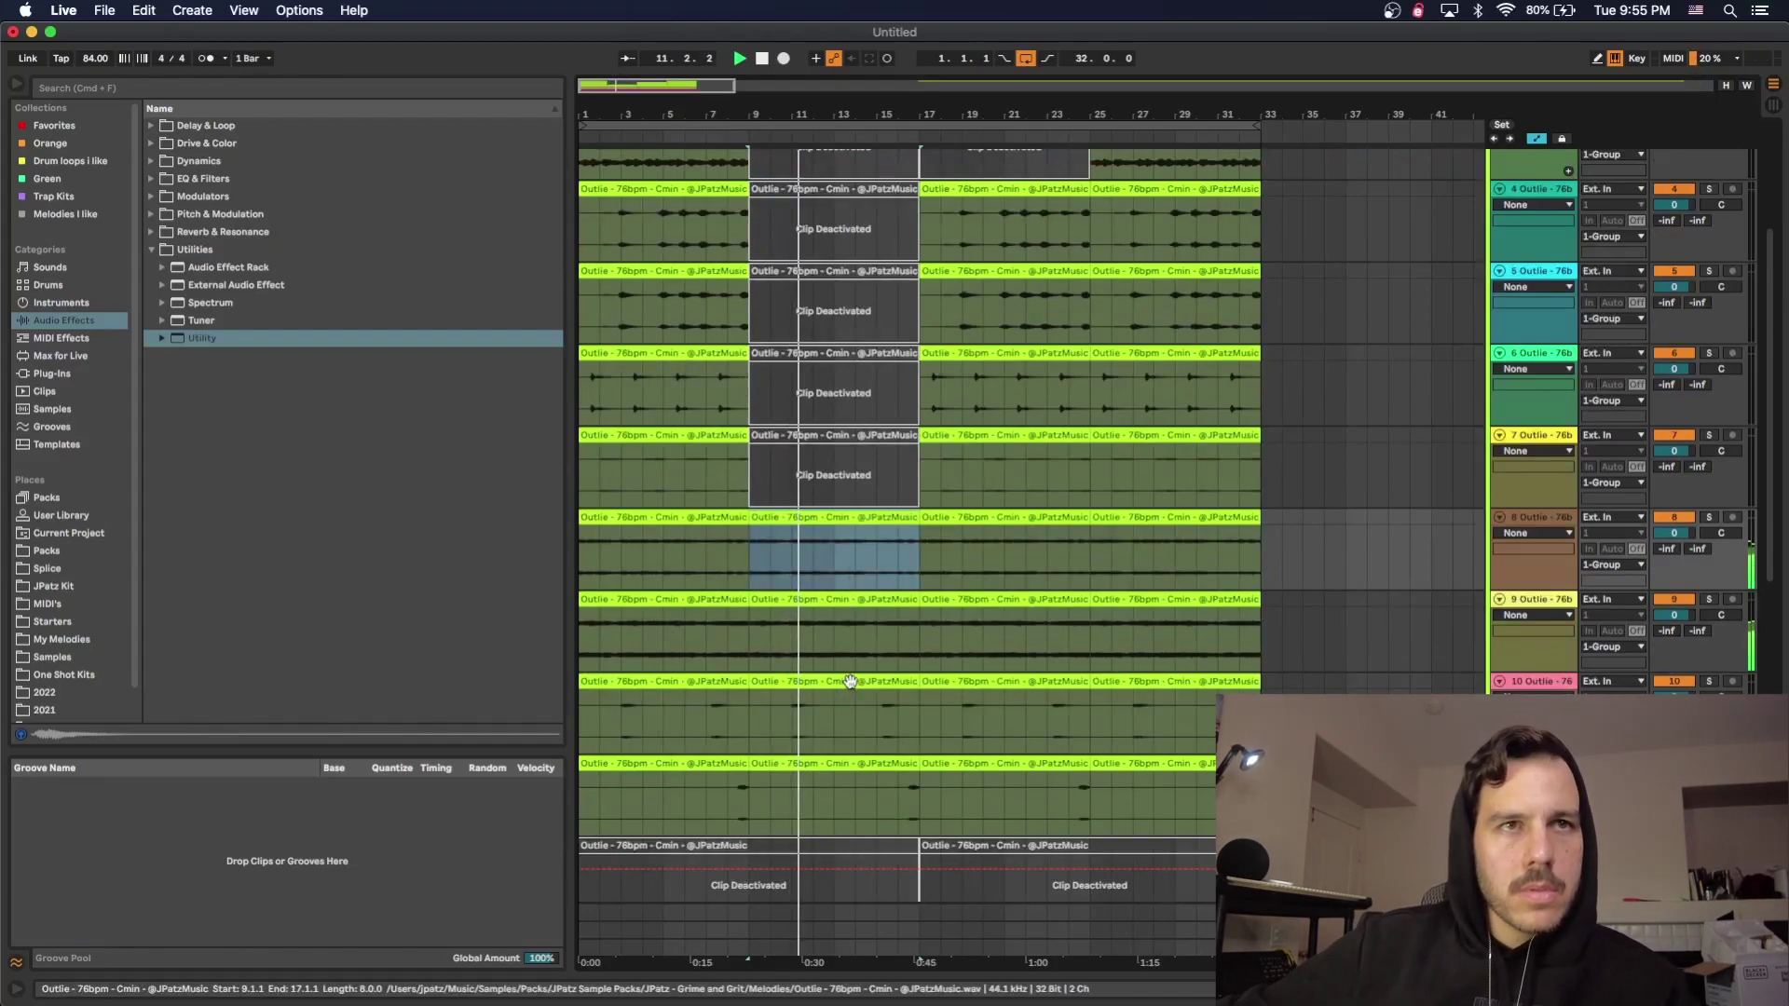
- Duplicate bars 9 to 33 of the arrangement so they repeat from bar 33, and extend the loop to 56 bars
{"action": "key", "text": "super+a"}
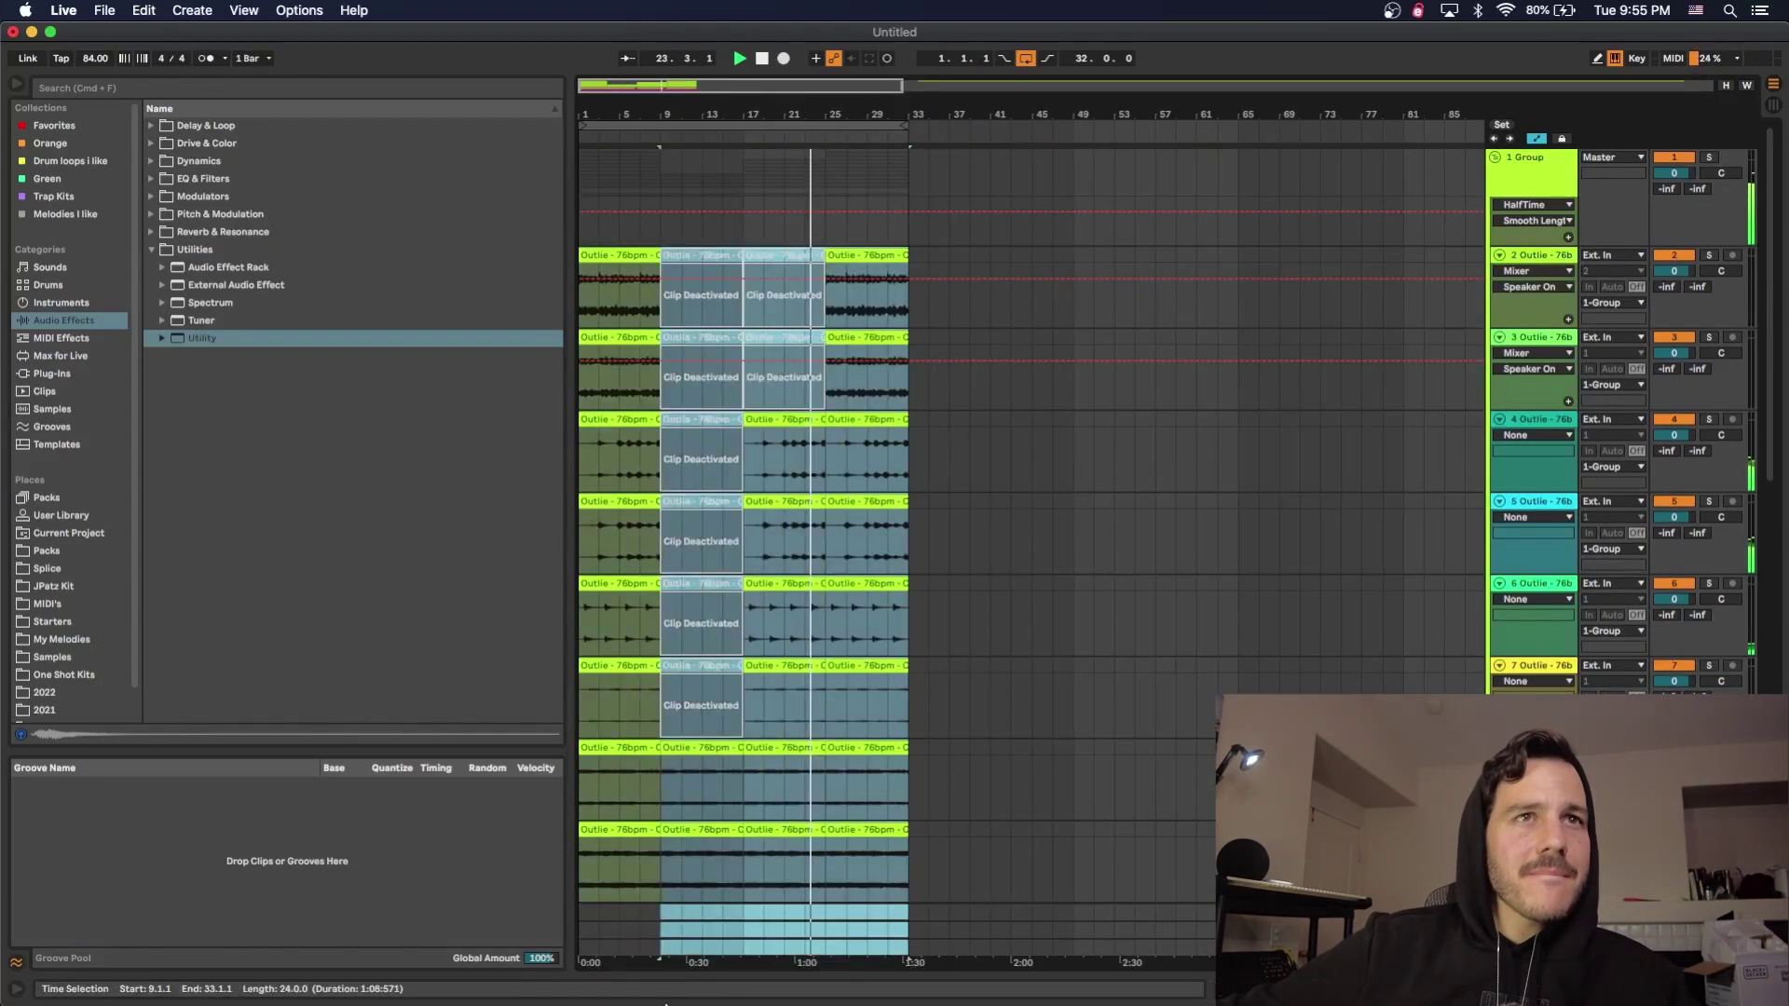
{"action": "key", "text": "super+d"}
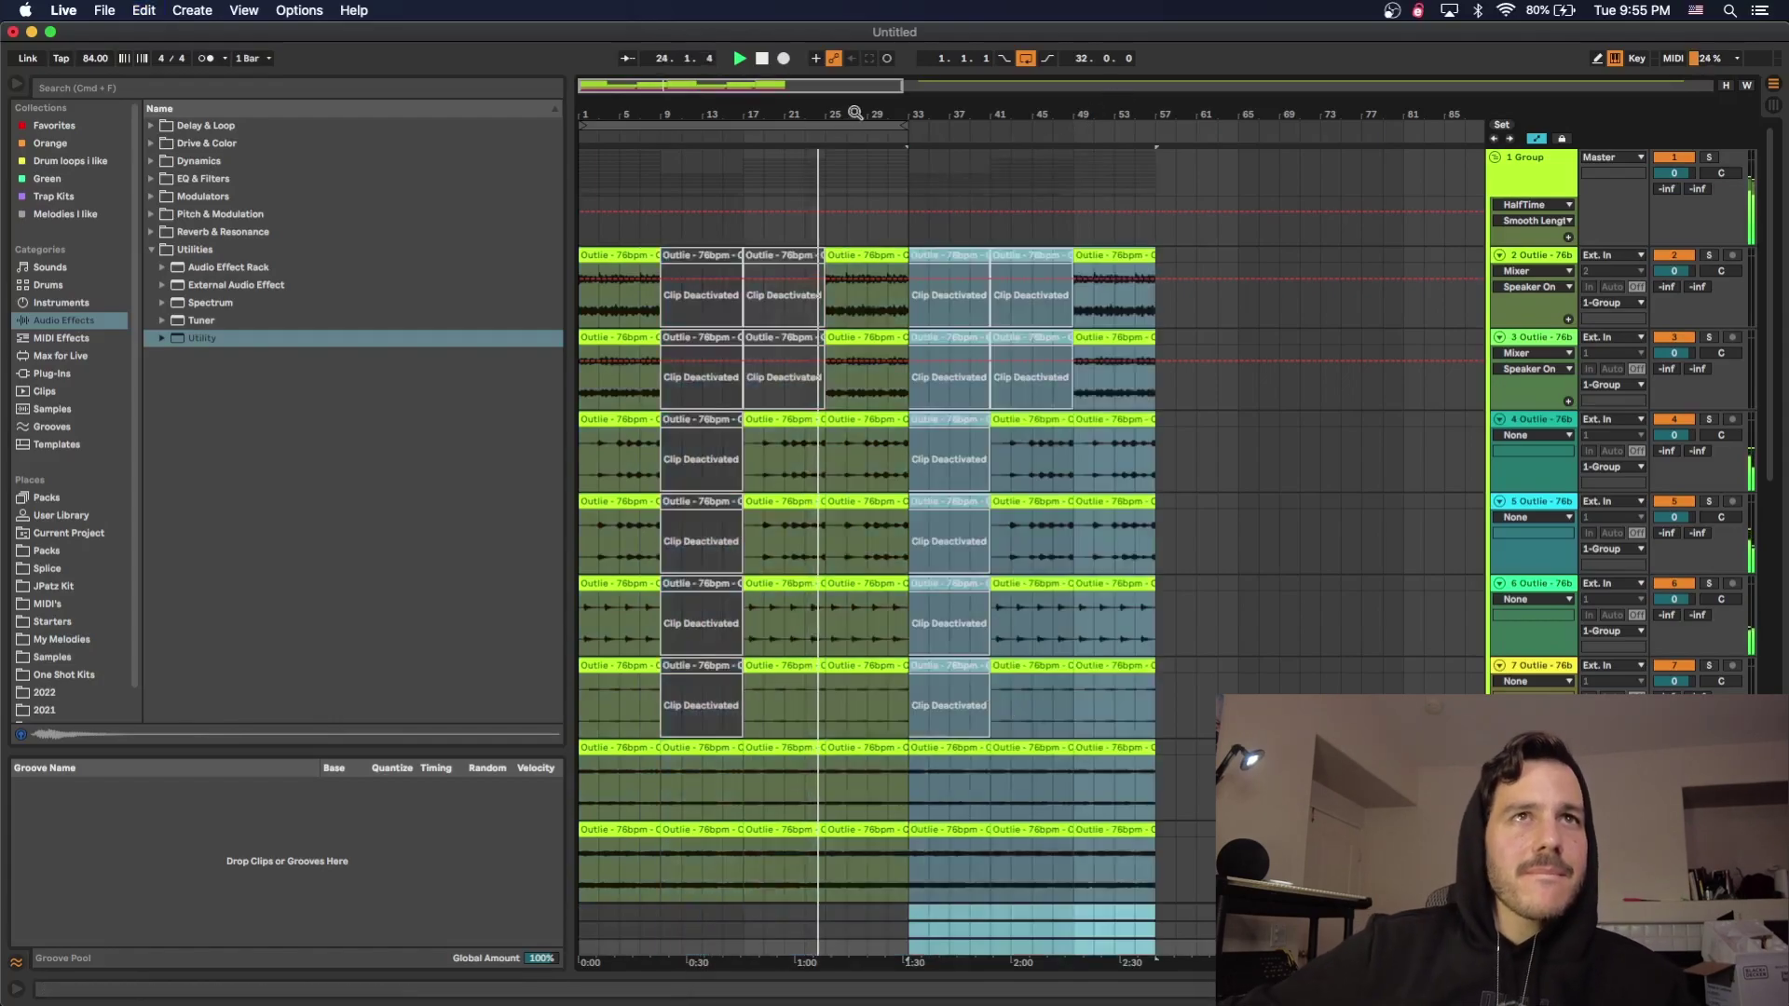
{"action": "key", "text": "super+a"}
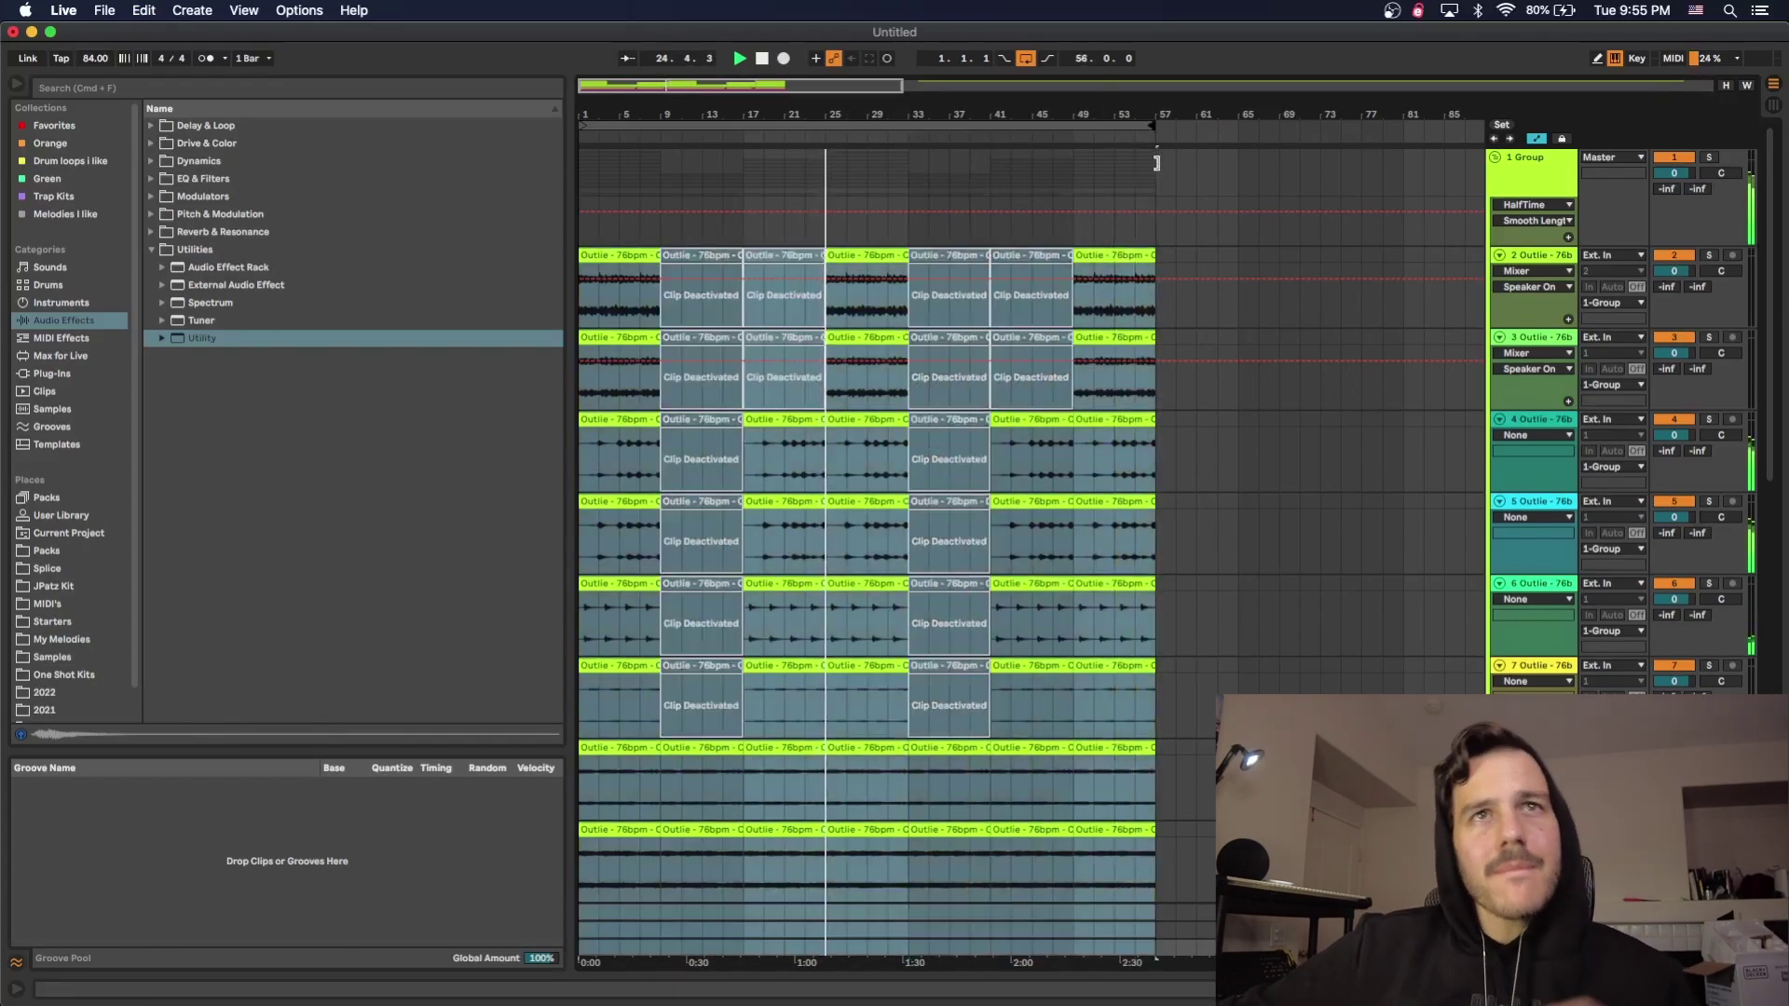
- Reactivate the Outlie clip on track 2 between bars 33 and 41
{"action": "left_click", "coordinate": [1013, 422]}
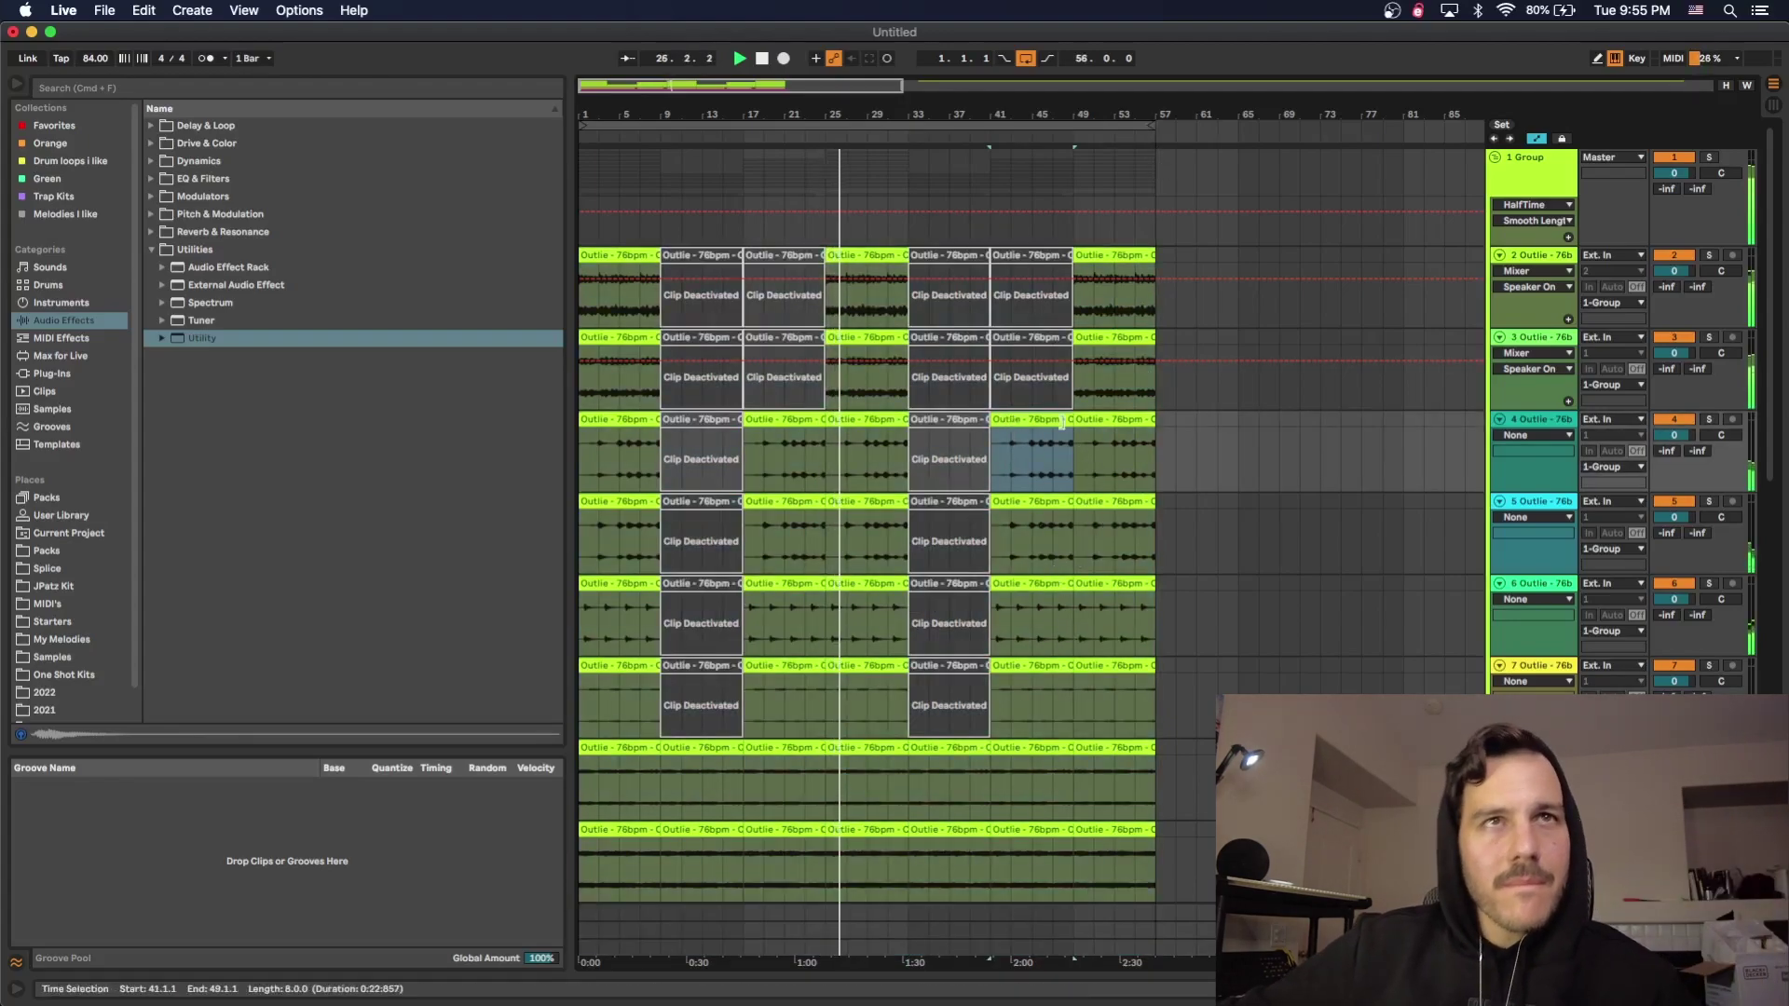
{"action": "left_click", "coordinate": [950, 279]}
{"action": "key", "text": "0"}
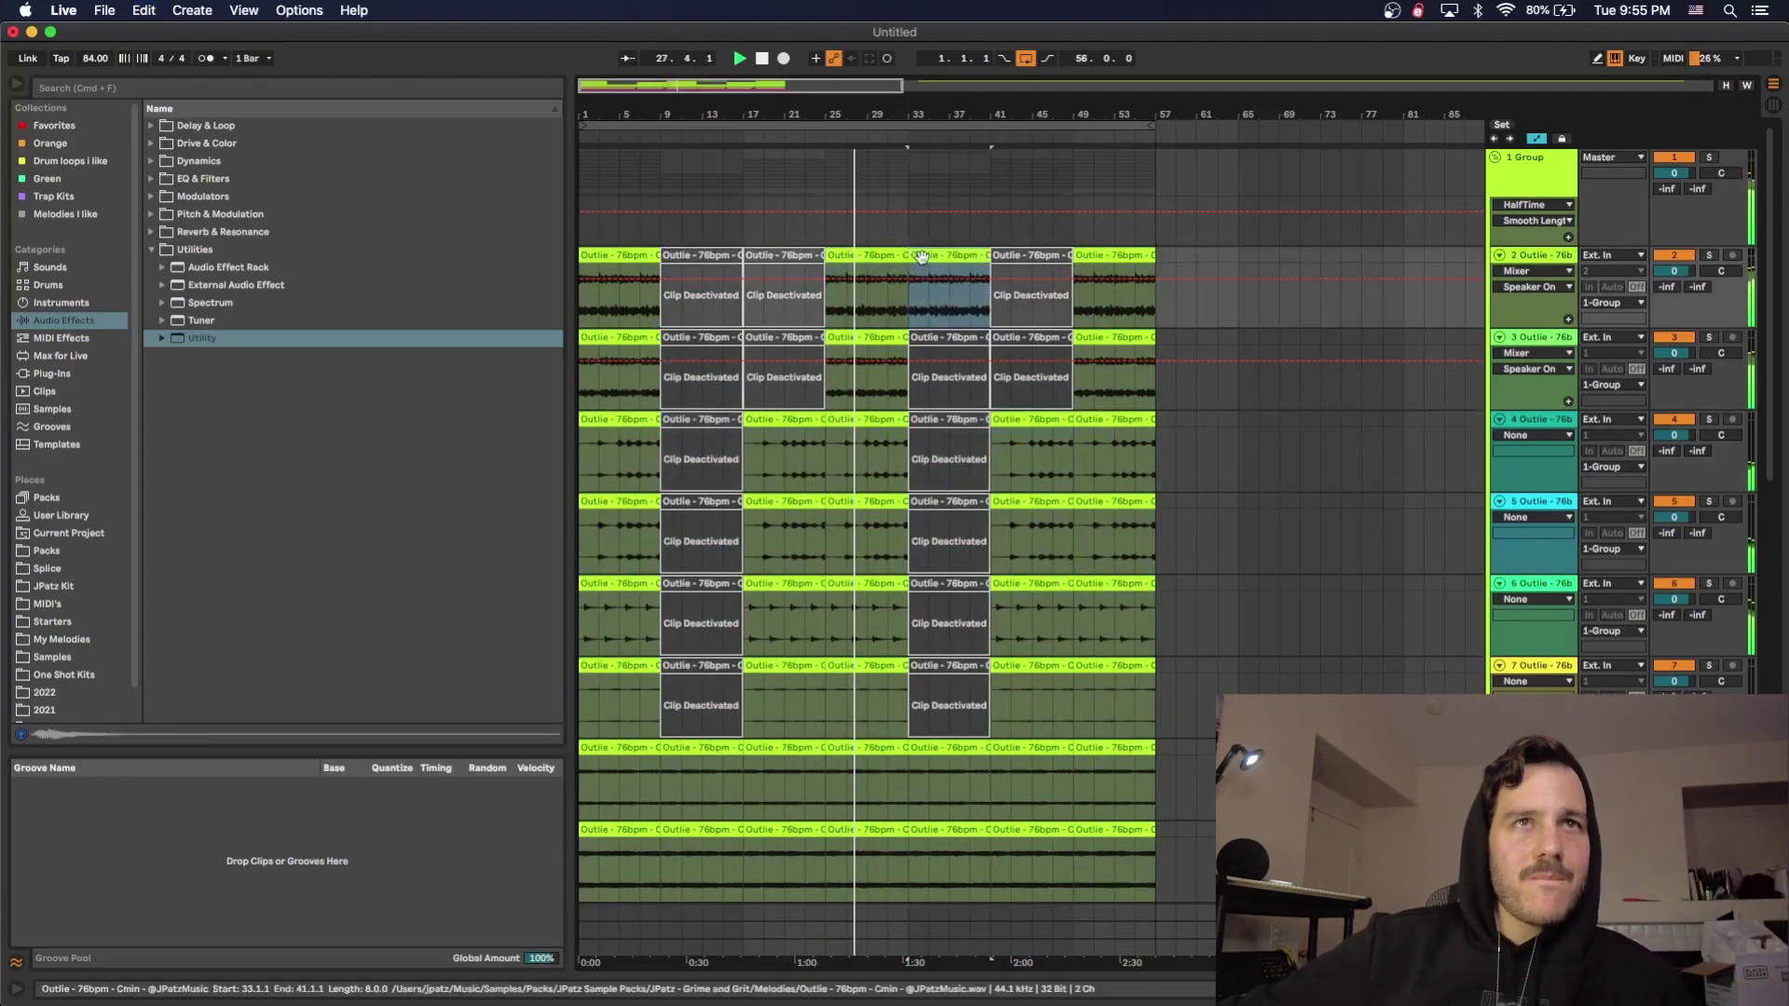
- Transpose the reactivated track 2 clip at bar 33 to +12 semitones and colour it blue
{"action": "double_click", "coordinate": [950, 279]}
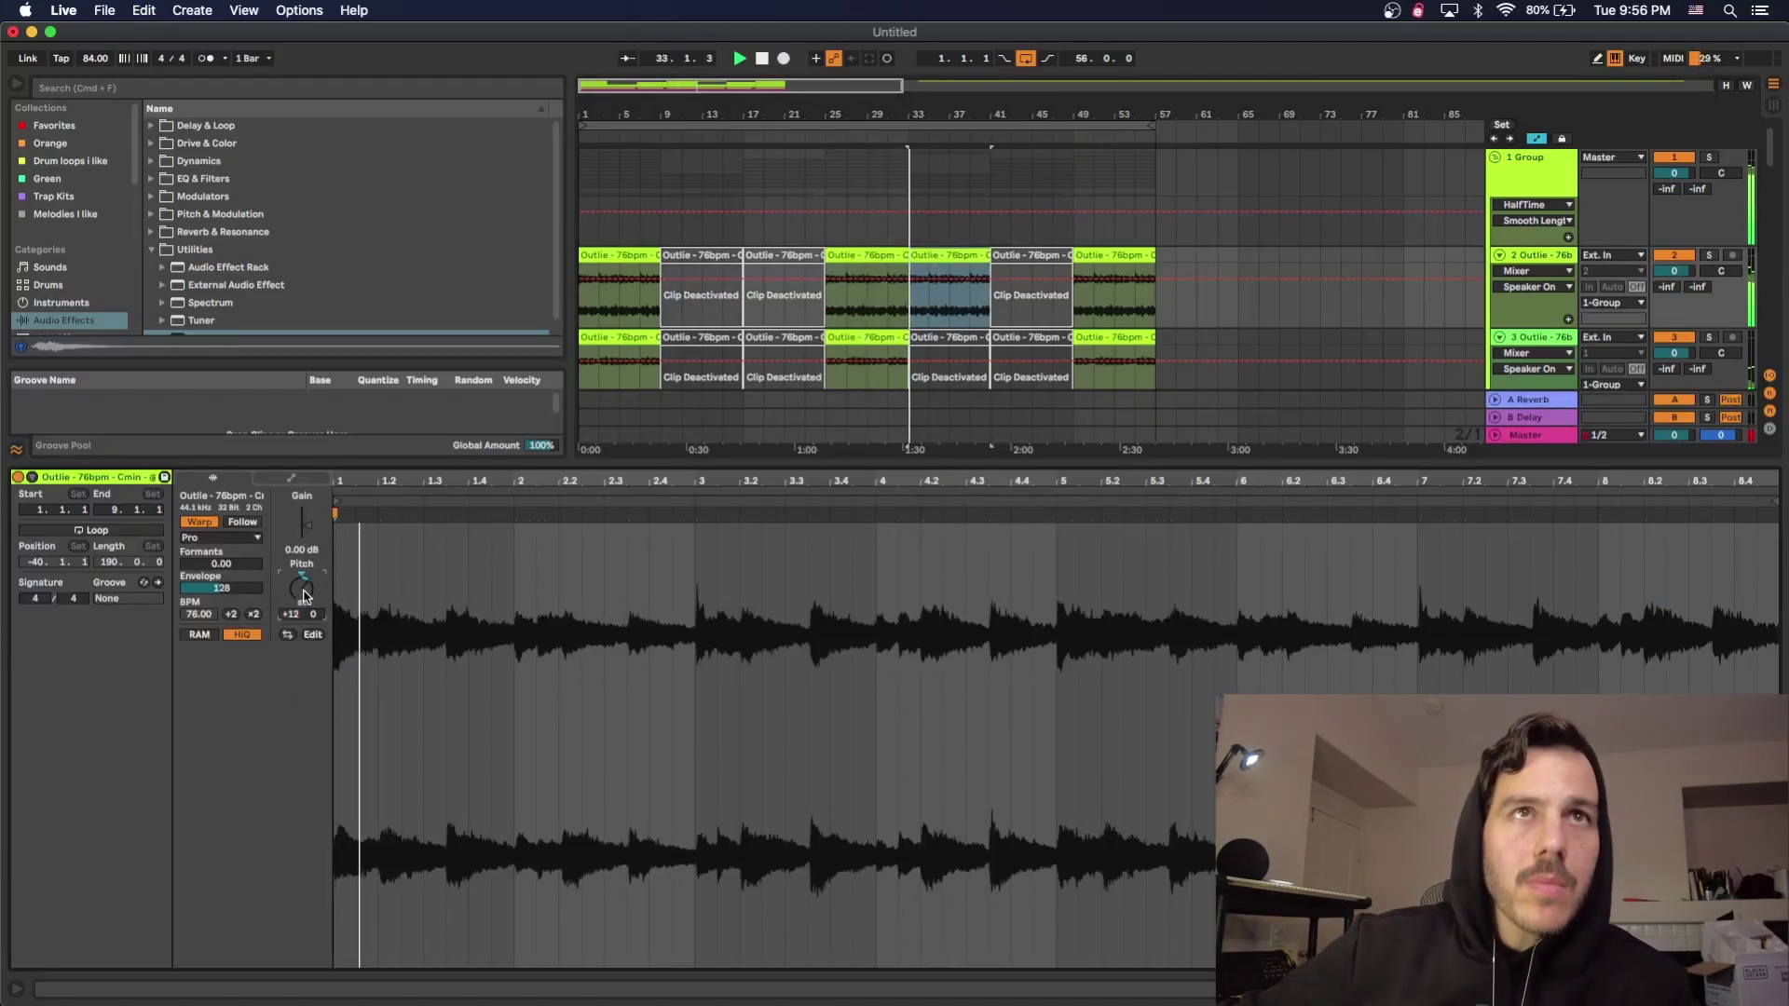
{"action": "right_click", "coordinate": [957, 261]}
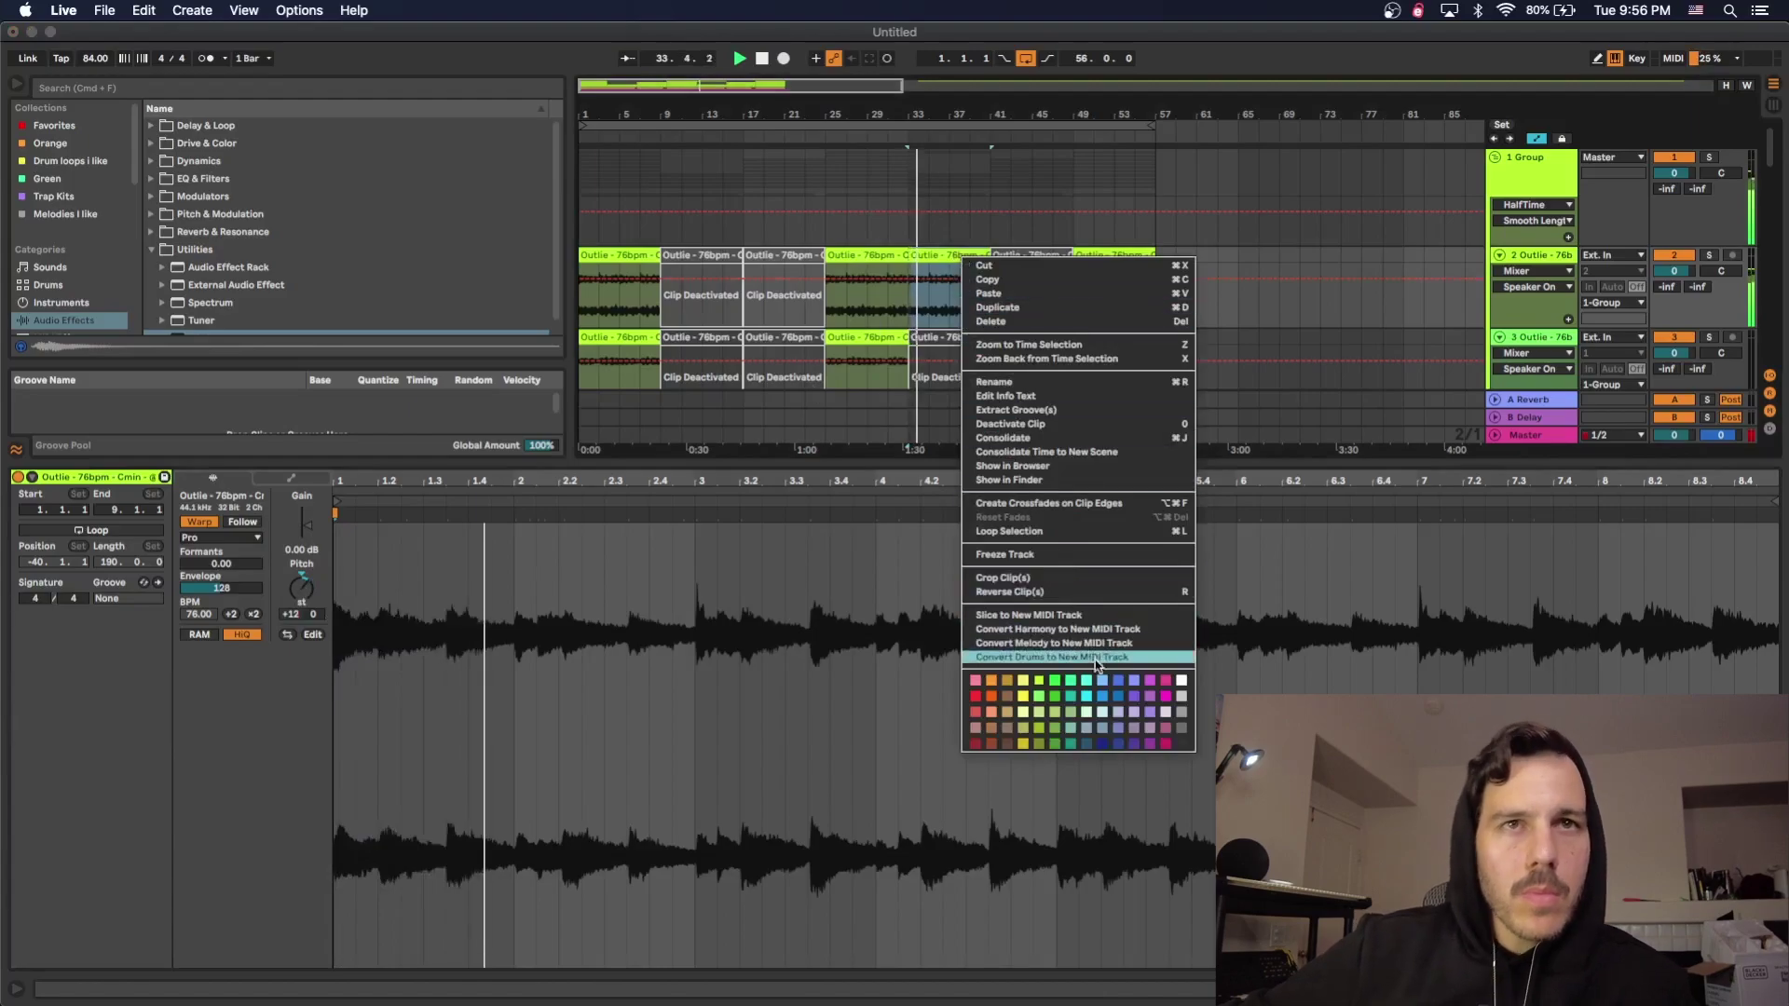
{"action": "left_click", "coordinate": [1115, 704]}
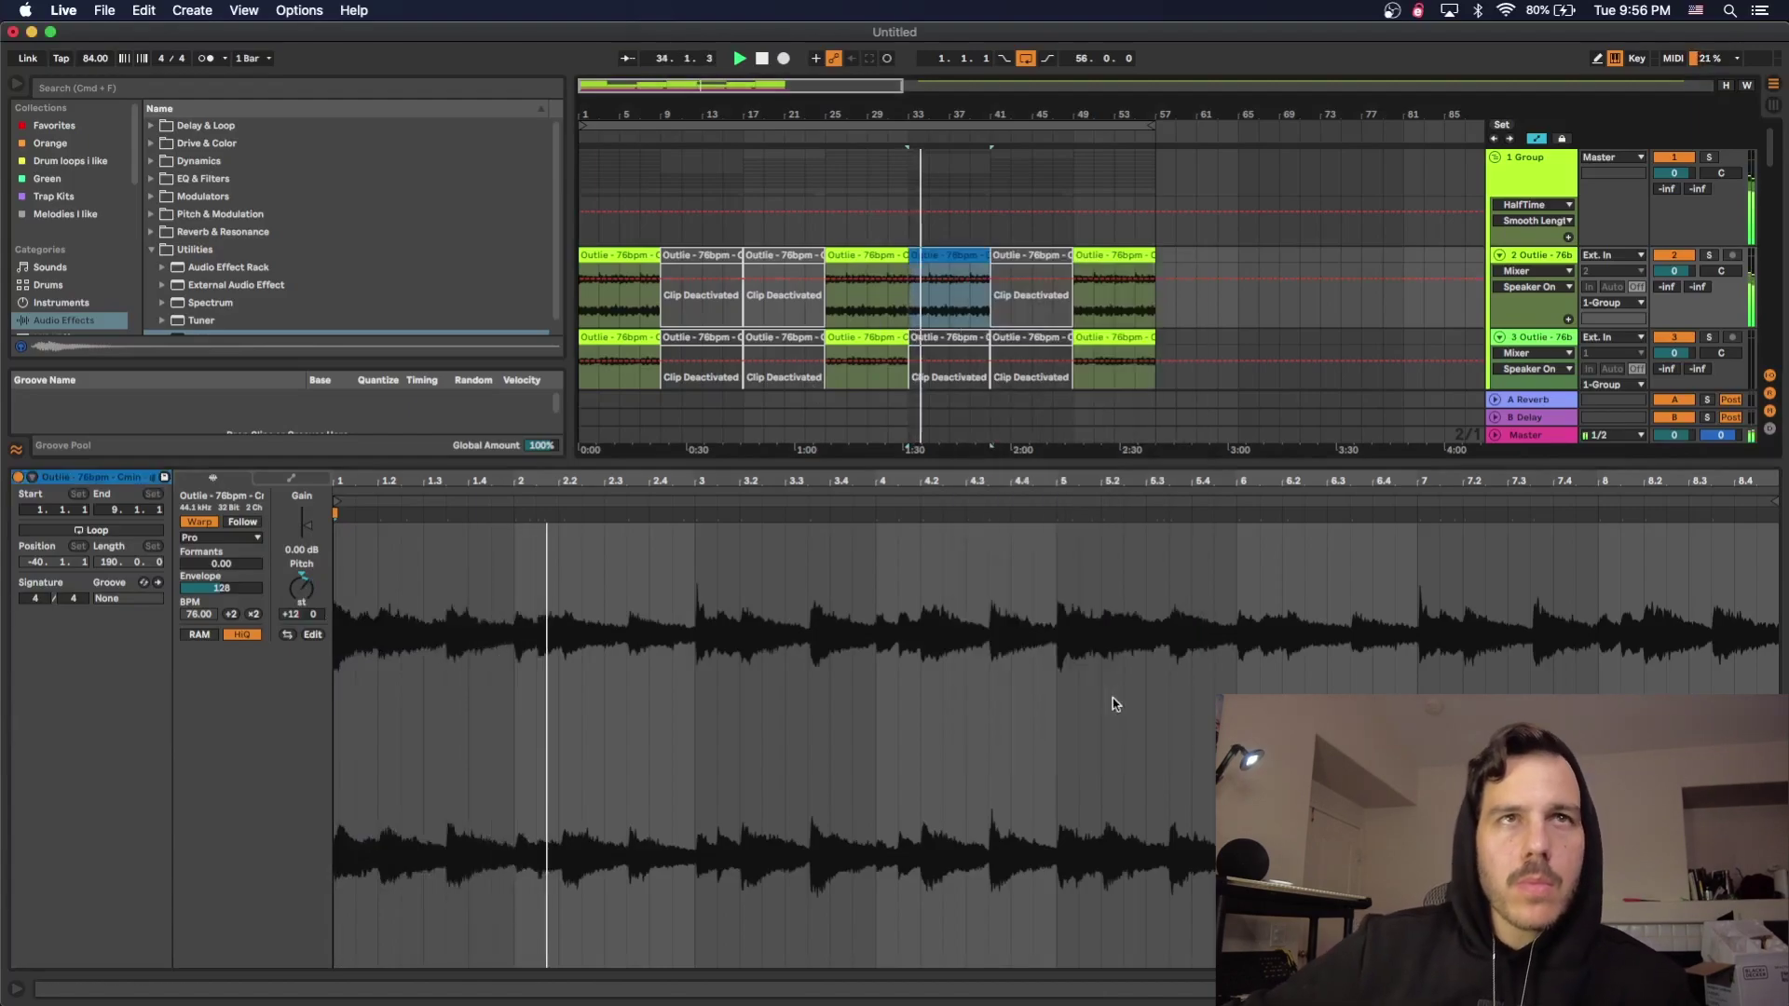
{"action": "double_click", "coordinate": [1052, 461]}
- Deactivate the Outlie clips on tracks 8 and 9 between bars 33 and 41, and the track 9 clip up to bar 49
{"action": "scroll", "coordinate": [958, 647], "scroll_direction": "down", "scroll_amount": 1}
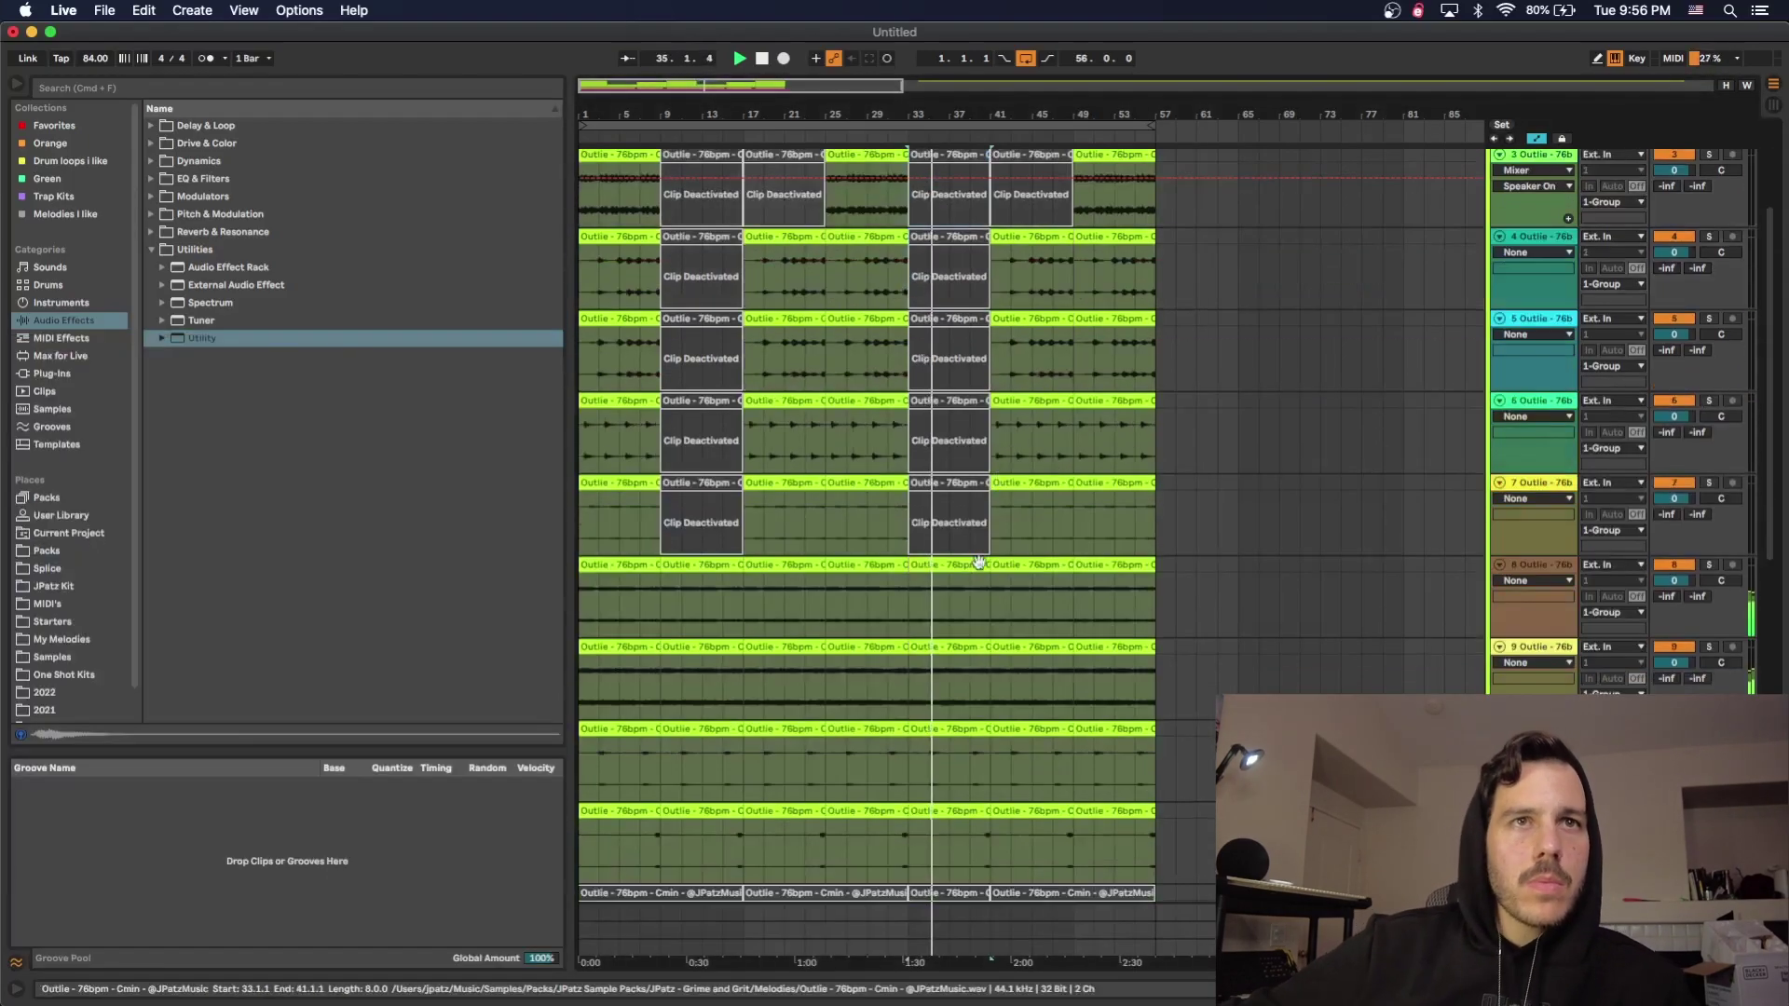
{"action": "key", "text": "shift+Down"}
{"action": "key", "text": "0"}
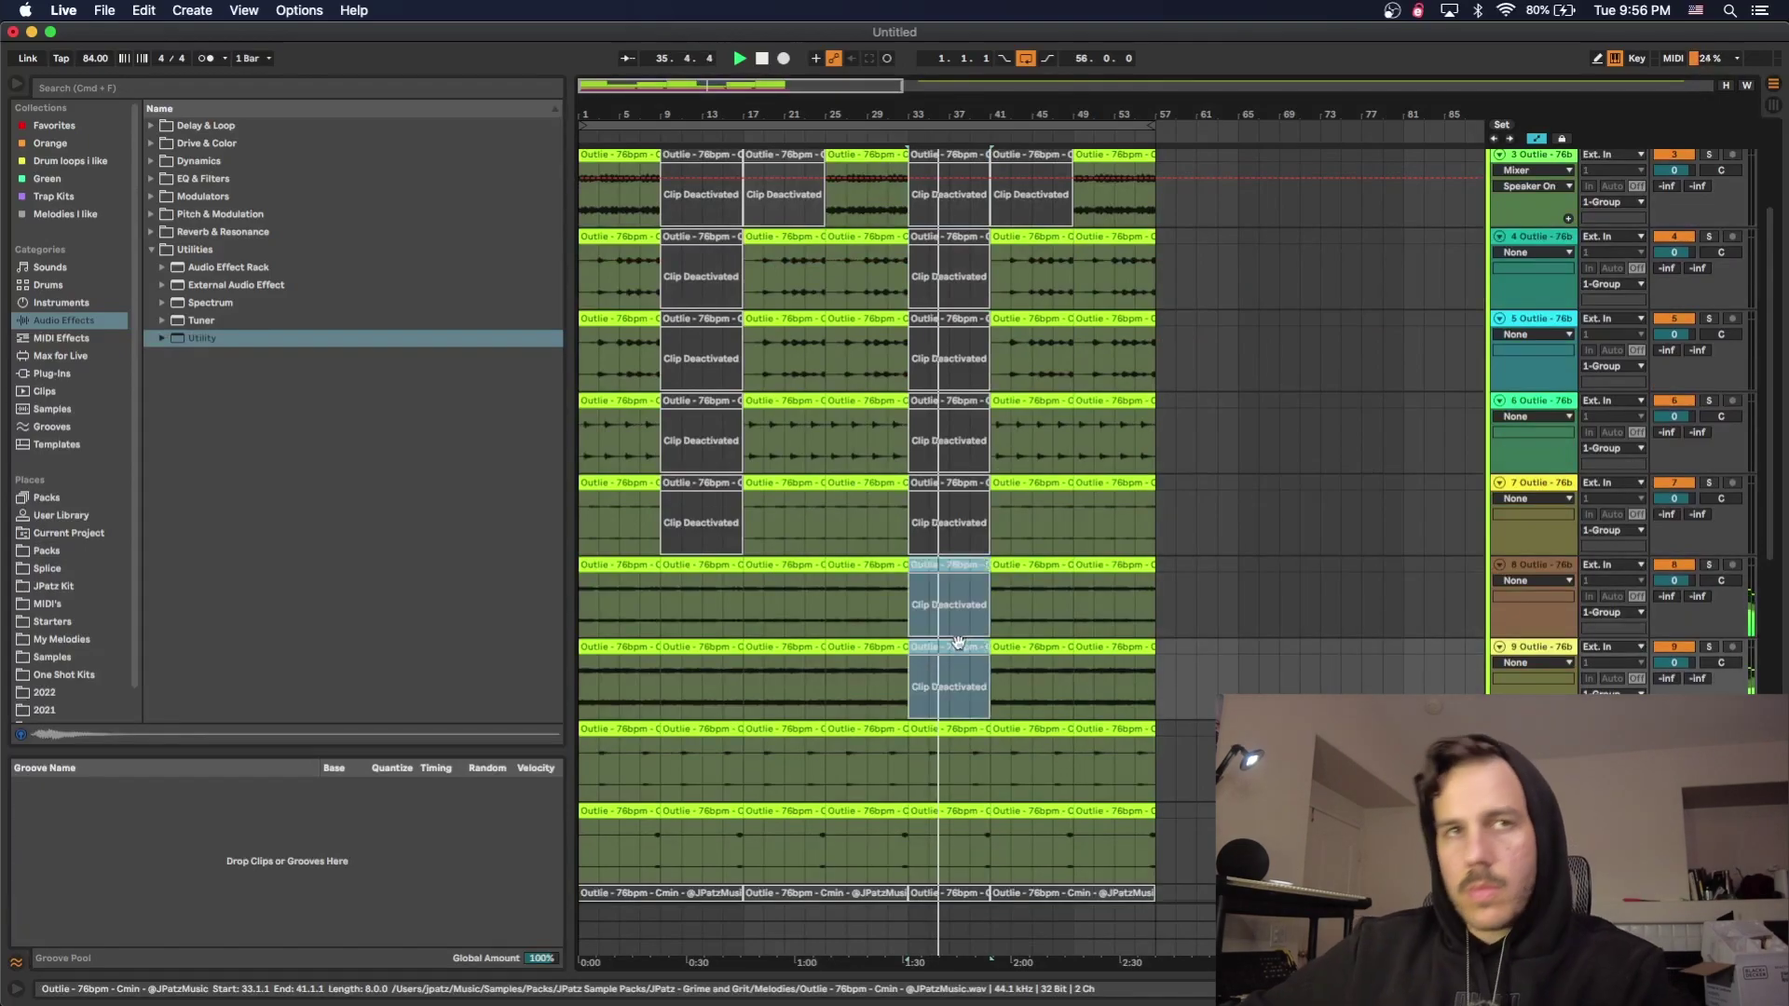
{"action": "scroll", "coordinate": [960, 652], "scroll_direction": "down", "scroll_amount": 3}
{"action": "scroll", "coordinate": [964, 634], "scroll_direction": "up", "scroll_amount": 4}
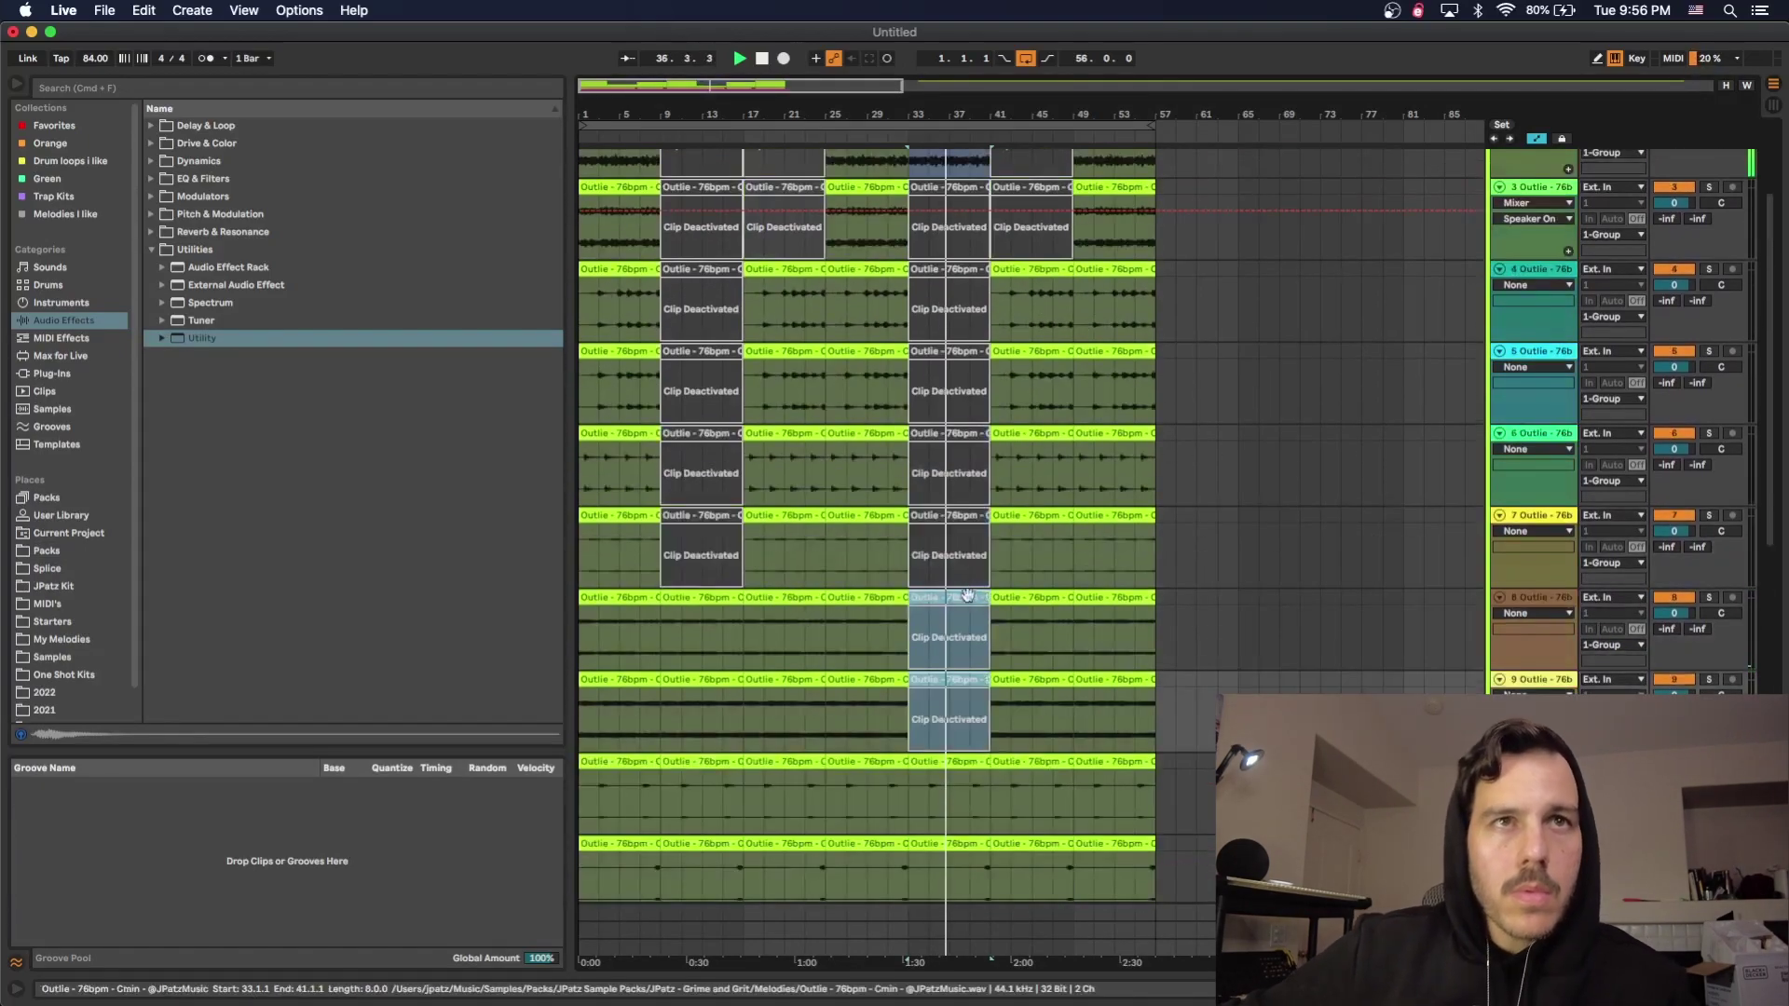
{"action": "left_click", "coordinate": [965, 601]}
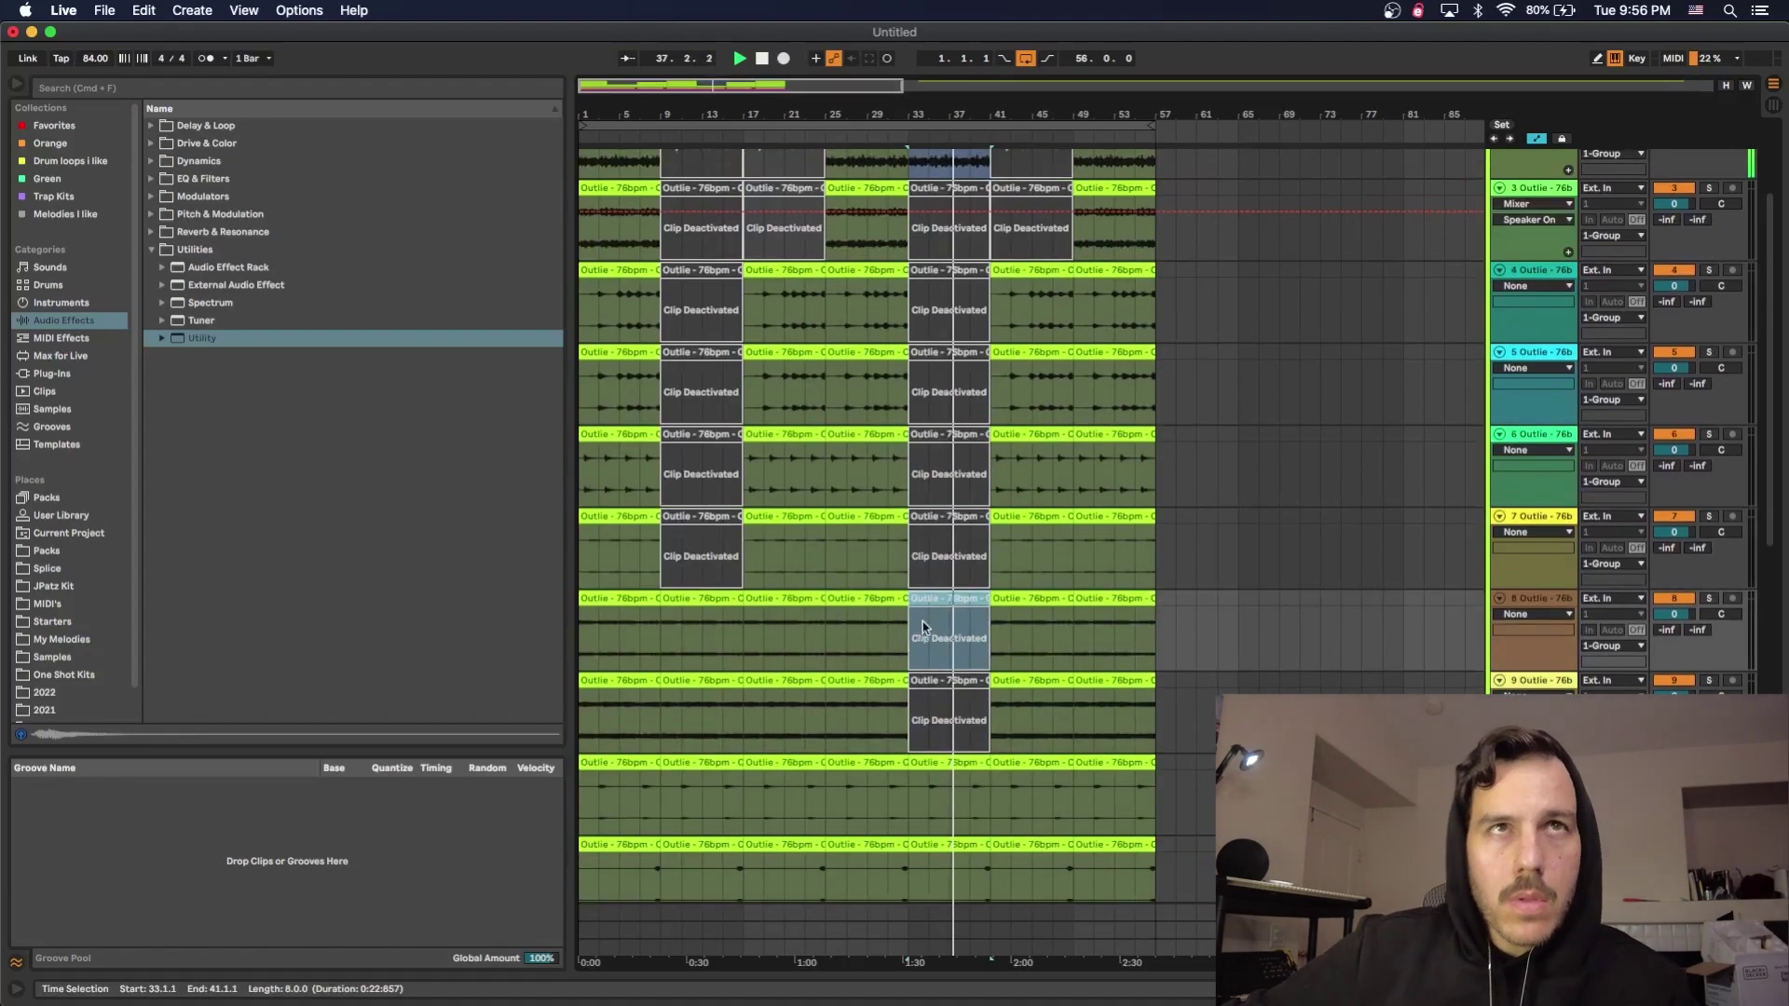
{"action": "left_click", "coordinate": [1029, 718]}
{"action": "key", "text": "0"}
- Repeat the blue Outlie clip on track 2 over bars 41 to 49, and select the track 4 clip in that stretch
{"action": "scroll", "coordinate": [1029, 498], "scroll_direction": "up", "scroll_amount": 1}
{"action": "left_click", "coordinate": [941, 177]}
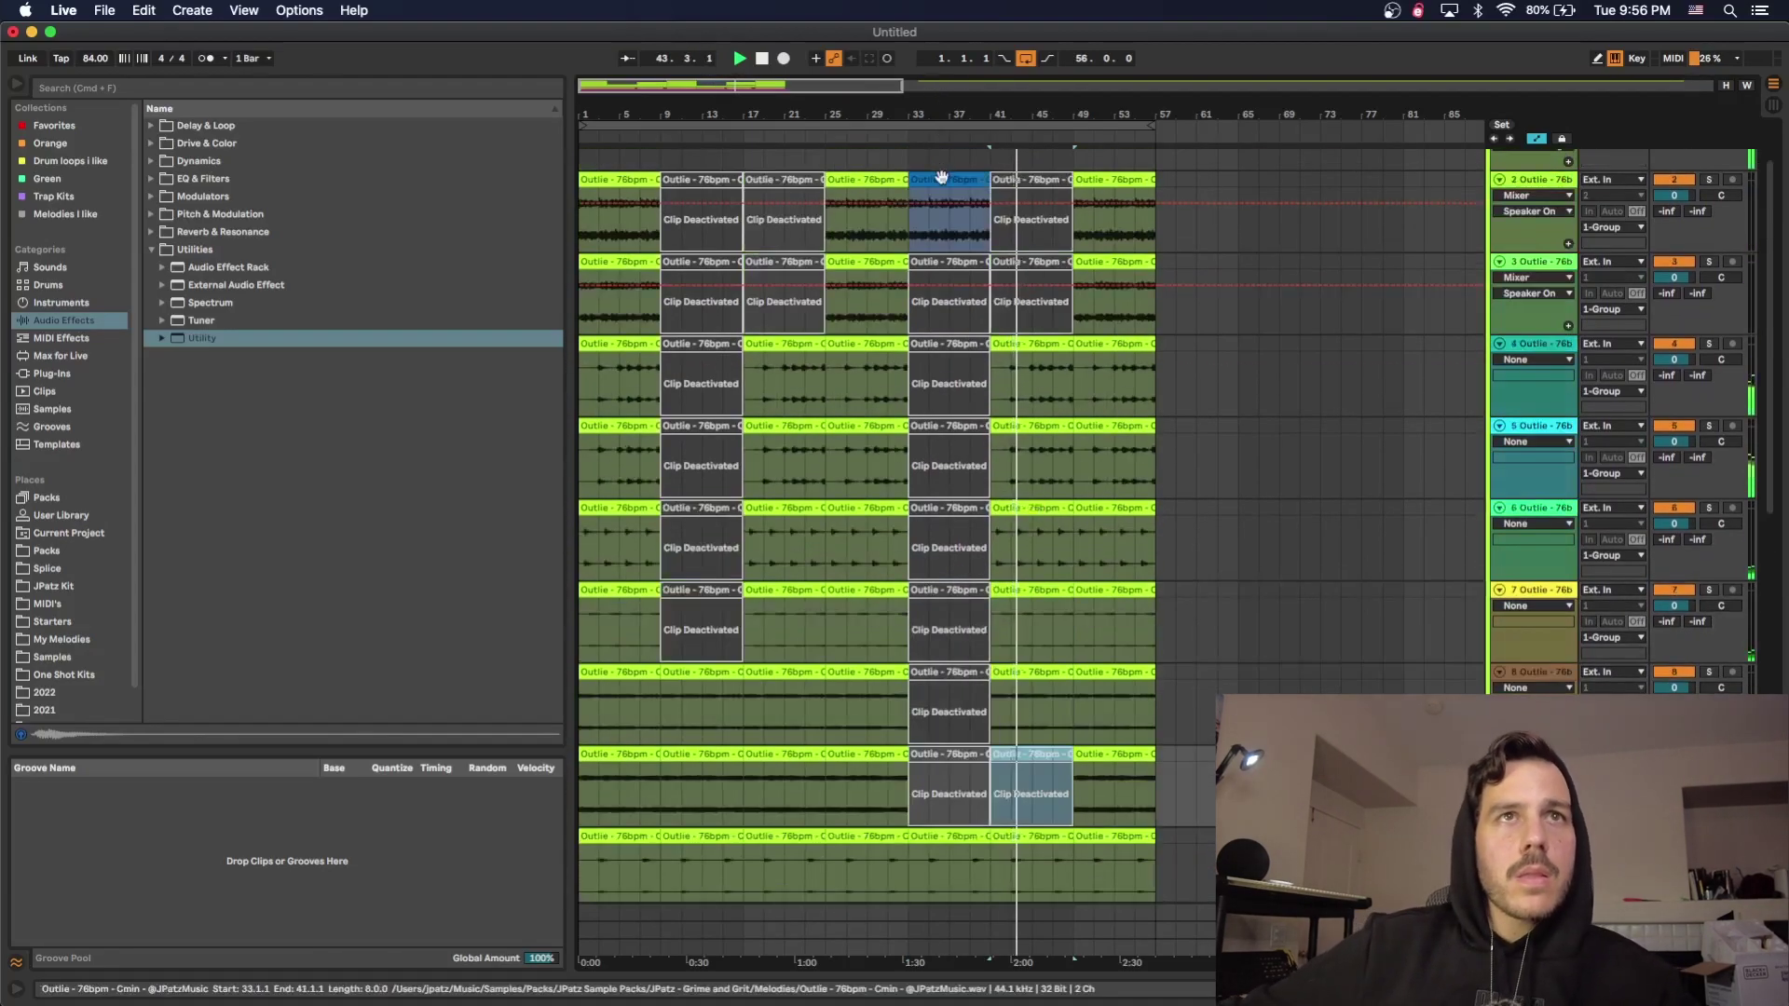
{"action": "left_click", "coordinate": [1030, 179], "text": "shift"}
{"action": "left_click", "coordinate": [1034, 373]}
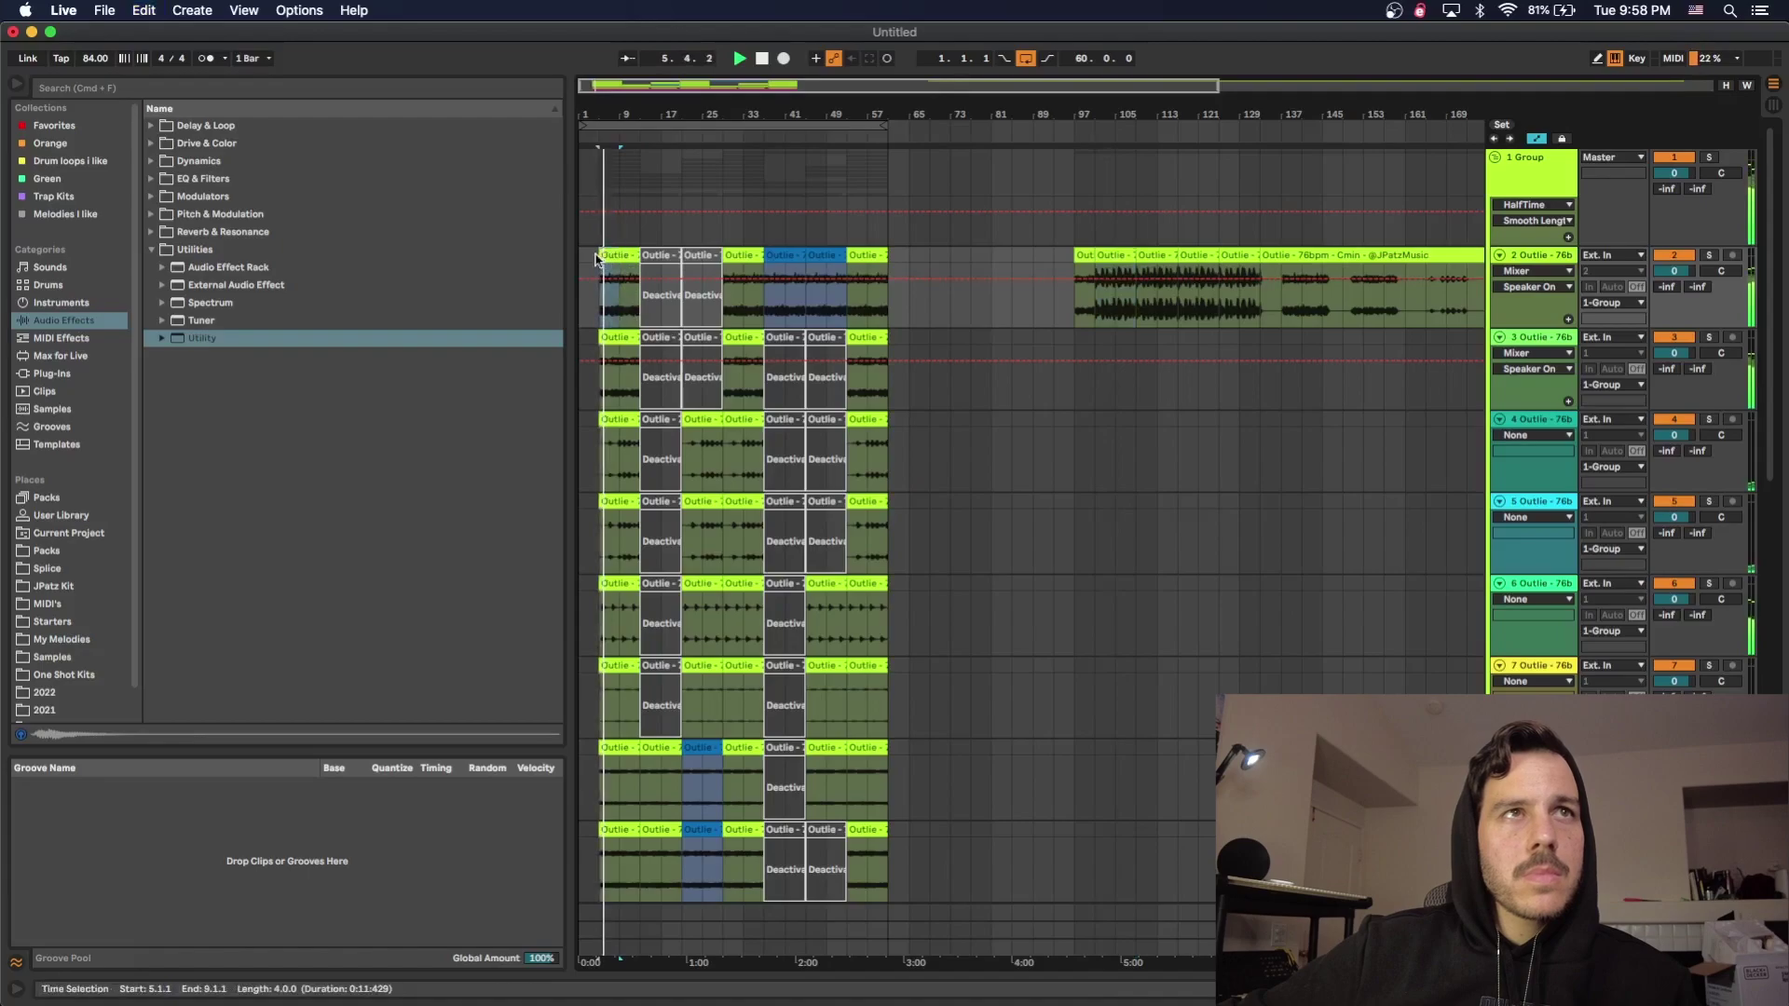
- Copy the four bars starting at bar 5 on track 2 to bar 1 as an intro
{"action": "left_click_drag", "start_coordinate": [596, 258], "coordinate": [581, 258]}
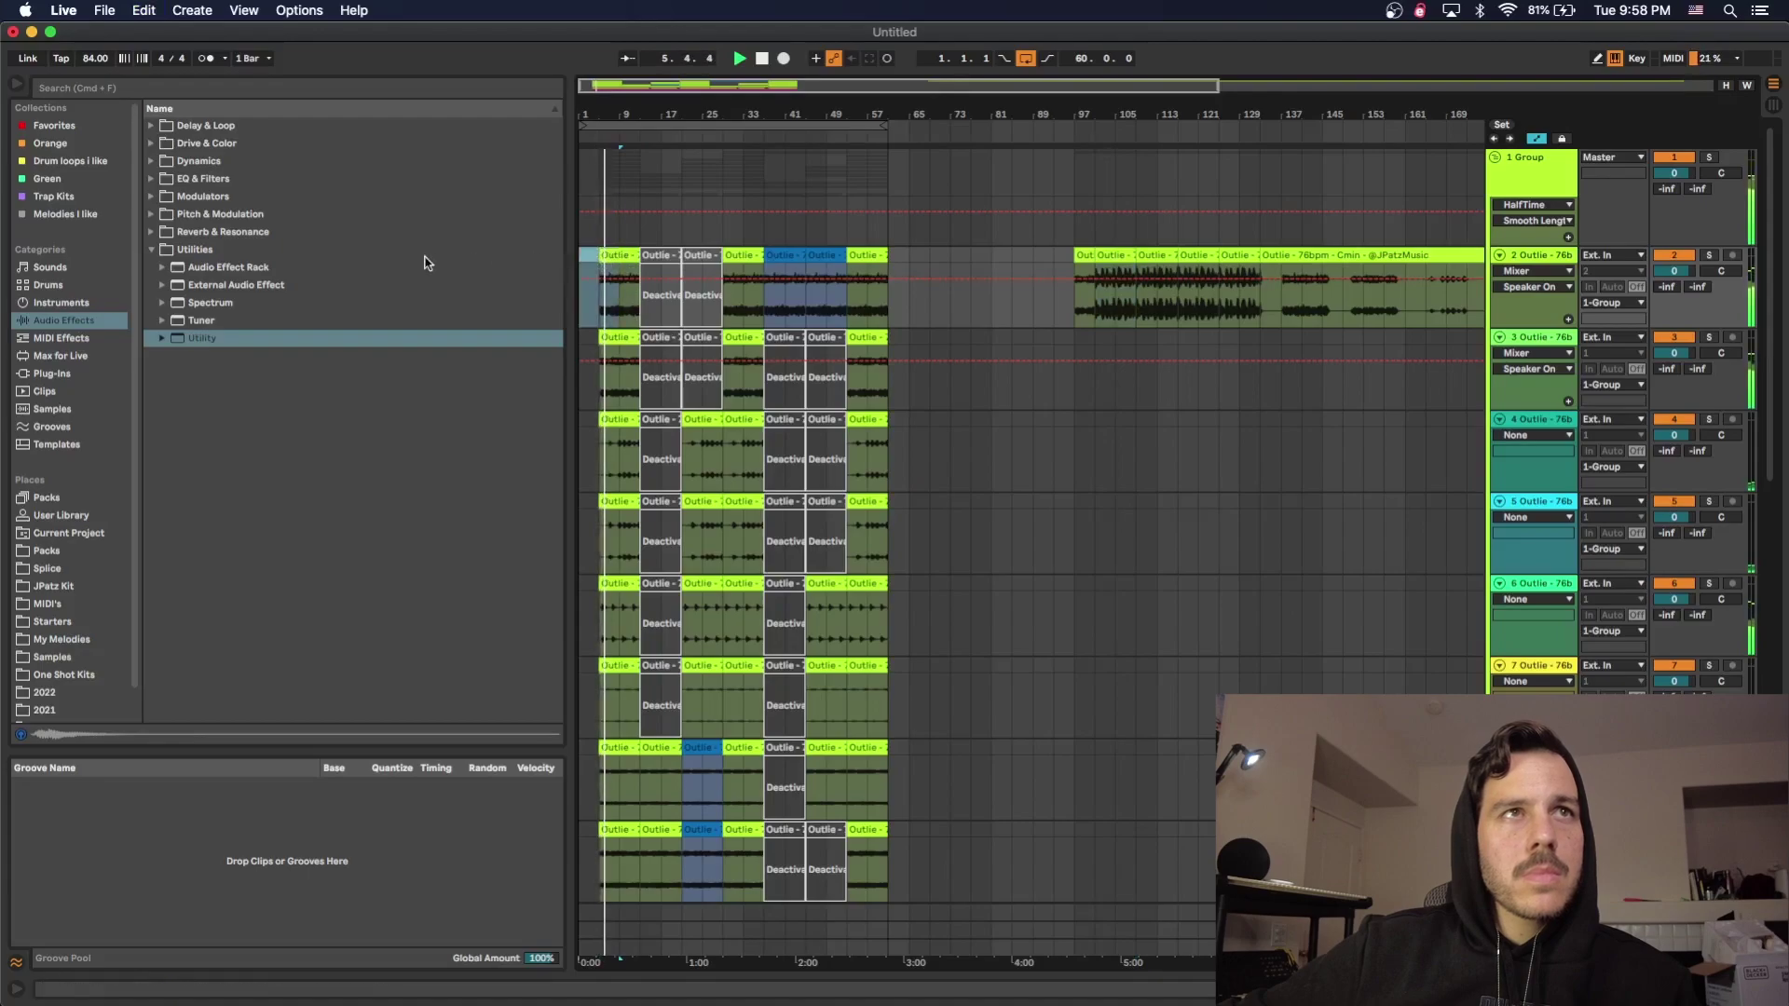
{"action": "scroll", "coordinate": [621, 199], "scroll_direction": "down", "scroll_amount": 1}
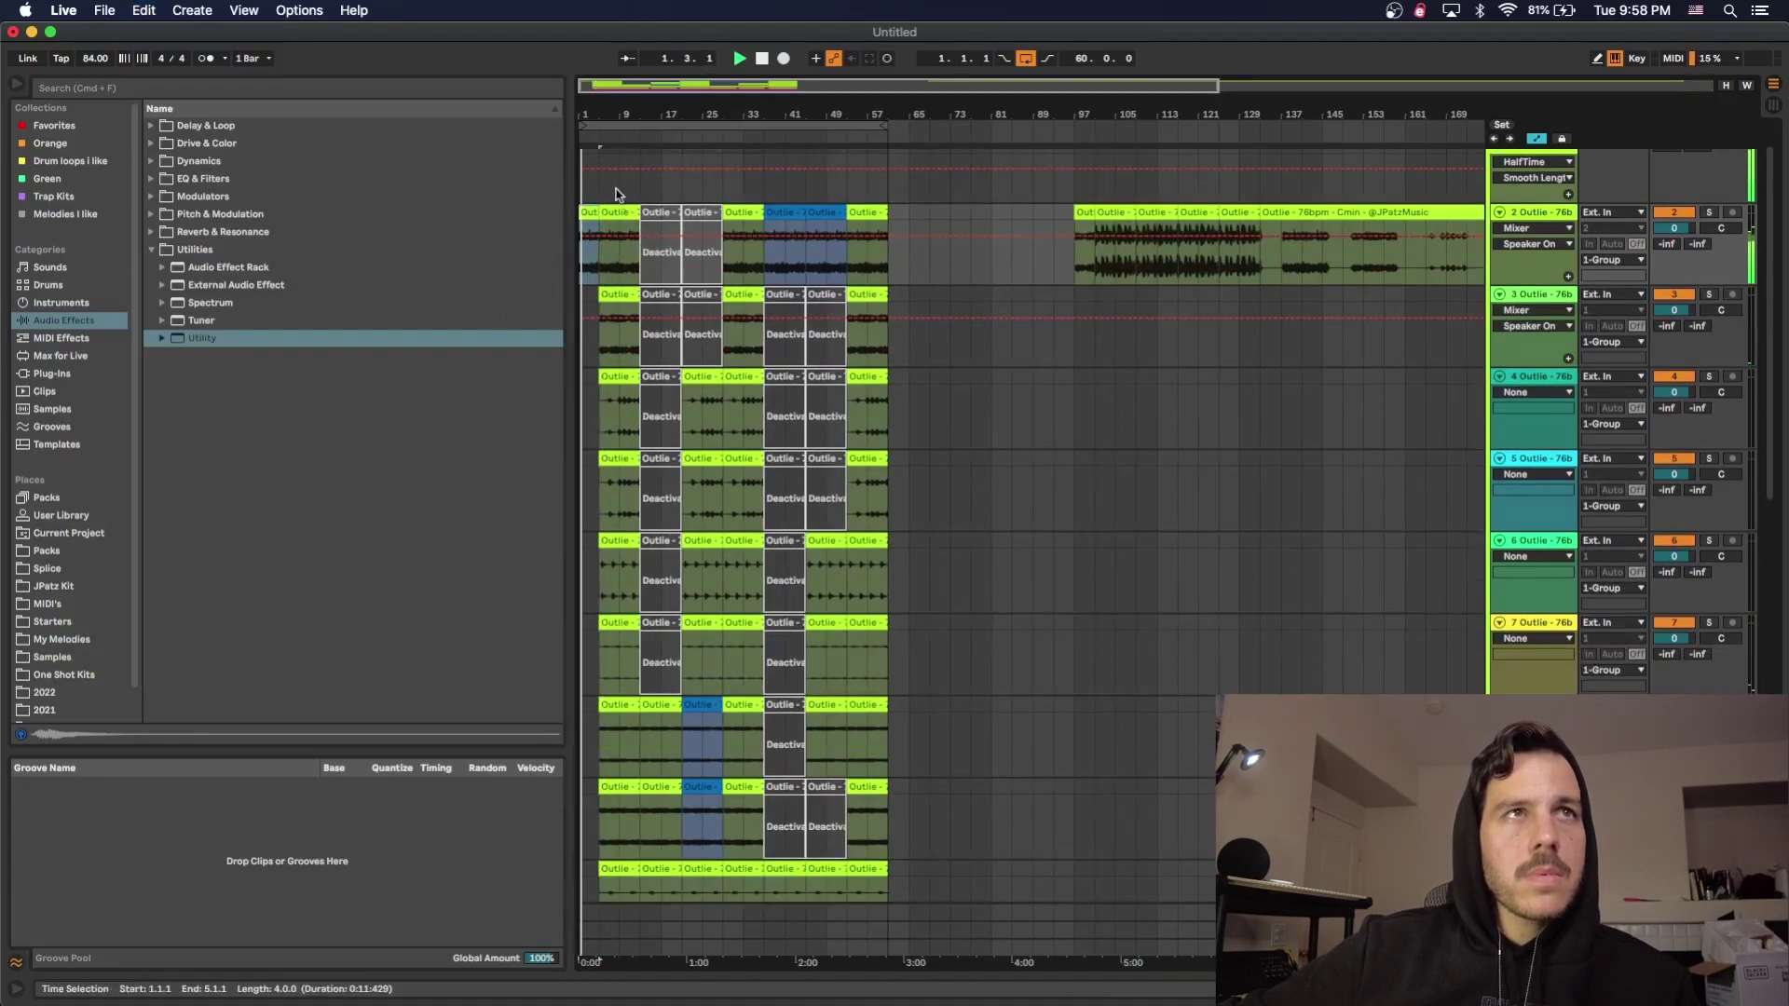
{"action": "left_click_drag", "start_coordinate": [586, 103], "coordinate": [319, 279]}
- Check the tracks entering at bar 5, and copy the opening four bars of track 3 to bar 1
{"action": "scroll", "coordinate": [770, 323], "scroll_direction": "down", "scroll_amount": 2}
{"action": "scroll", "coordinate": [770, 323], "scroll_direction": "down", "scroll_amount": 10}
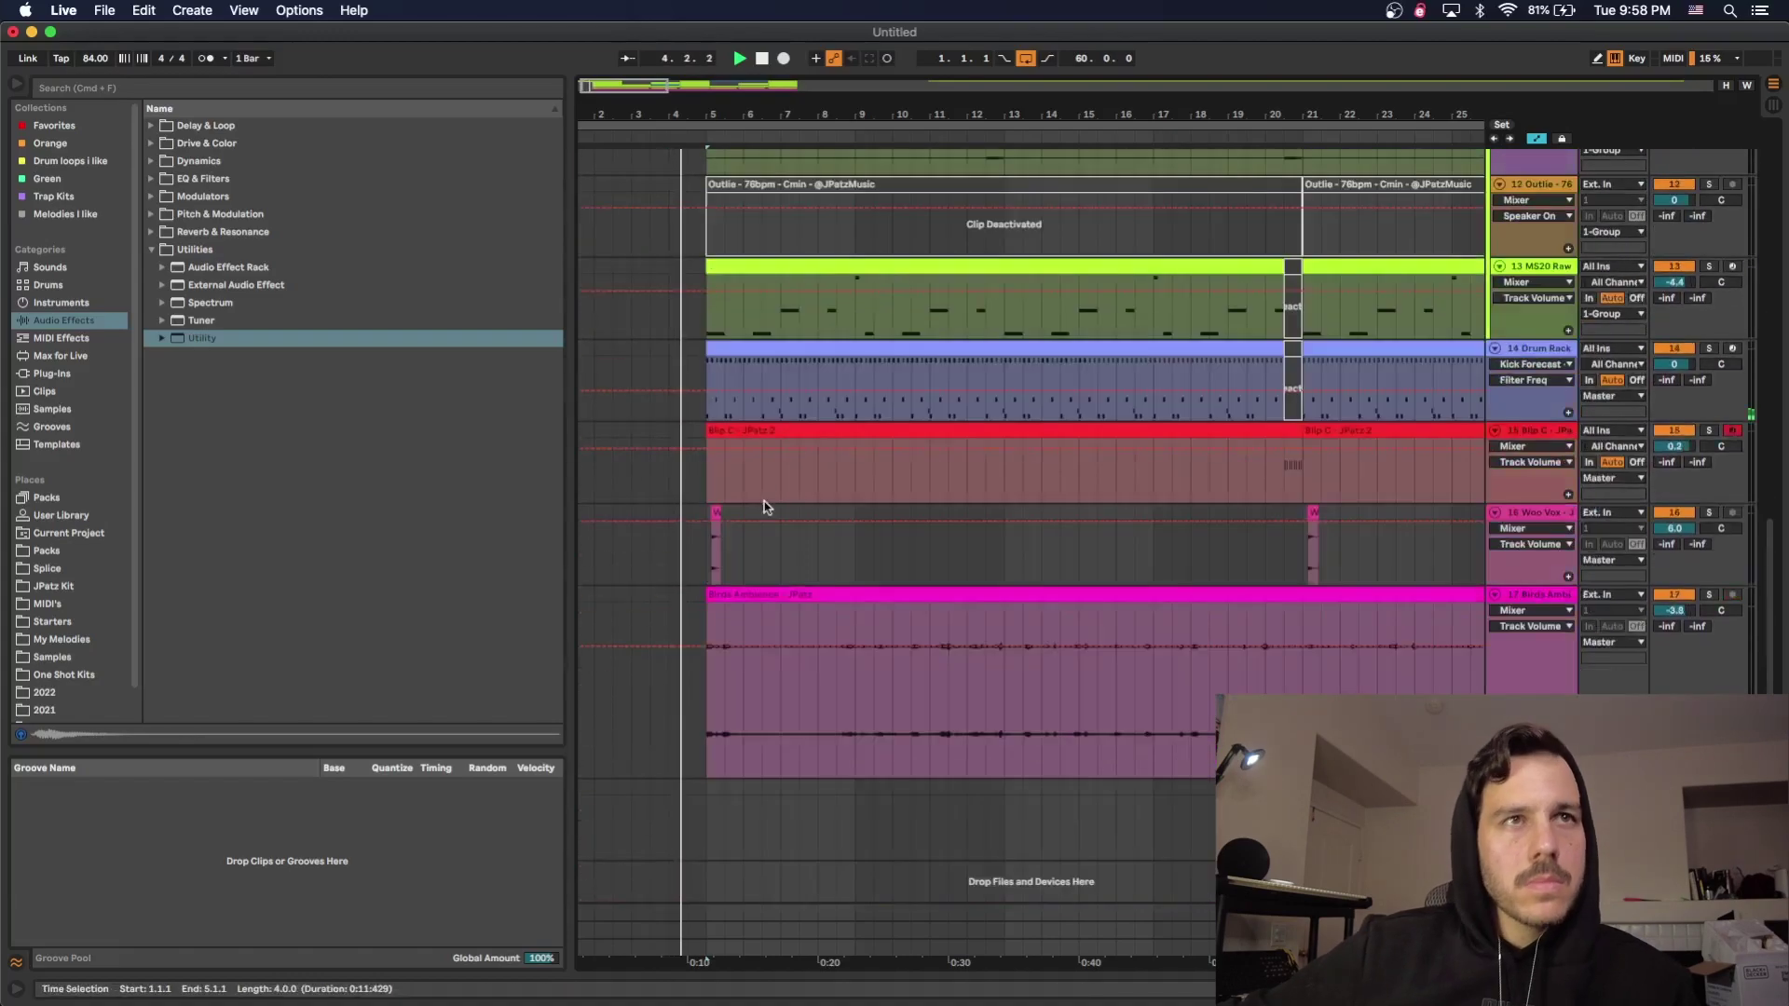
{"action": "scroll", "coordinate": [737, 539], "scroll_direction": "up", "scroll_amount": 5}
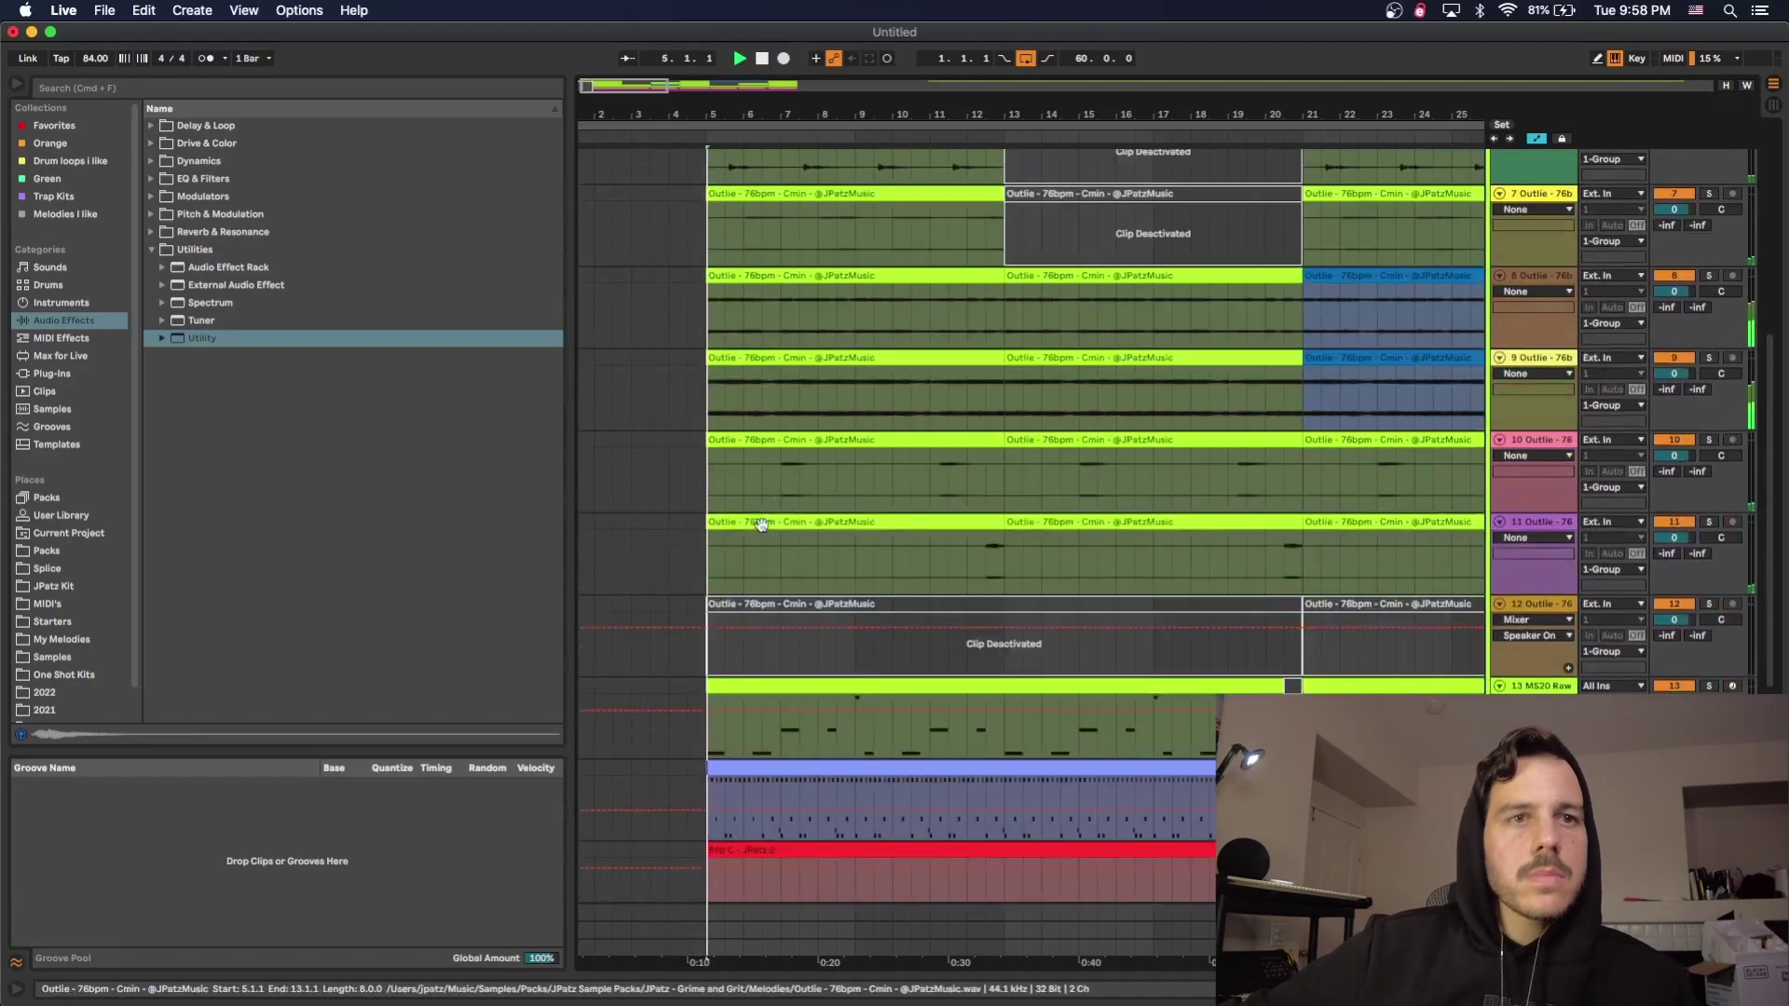
{"action": "left_click_drag", "start_coordinate": [843, 119], "coordinate": [843, 89]}
{"action": "scroll", "coordinate": [652, 475], "scroll_direction": "up", "scroll_amount": 10}
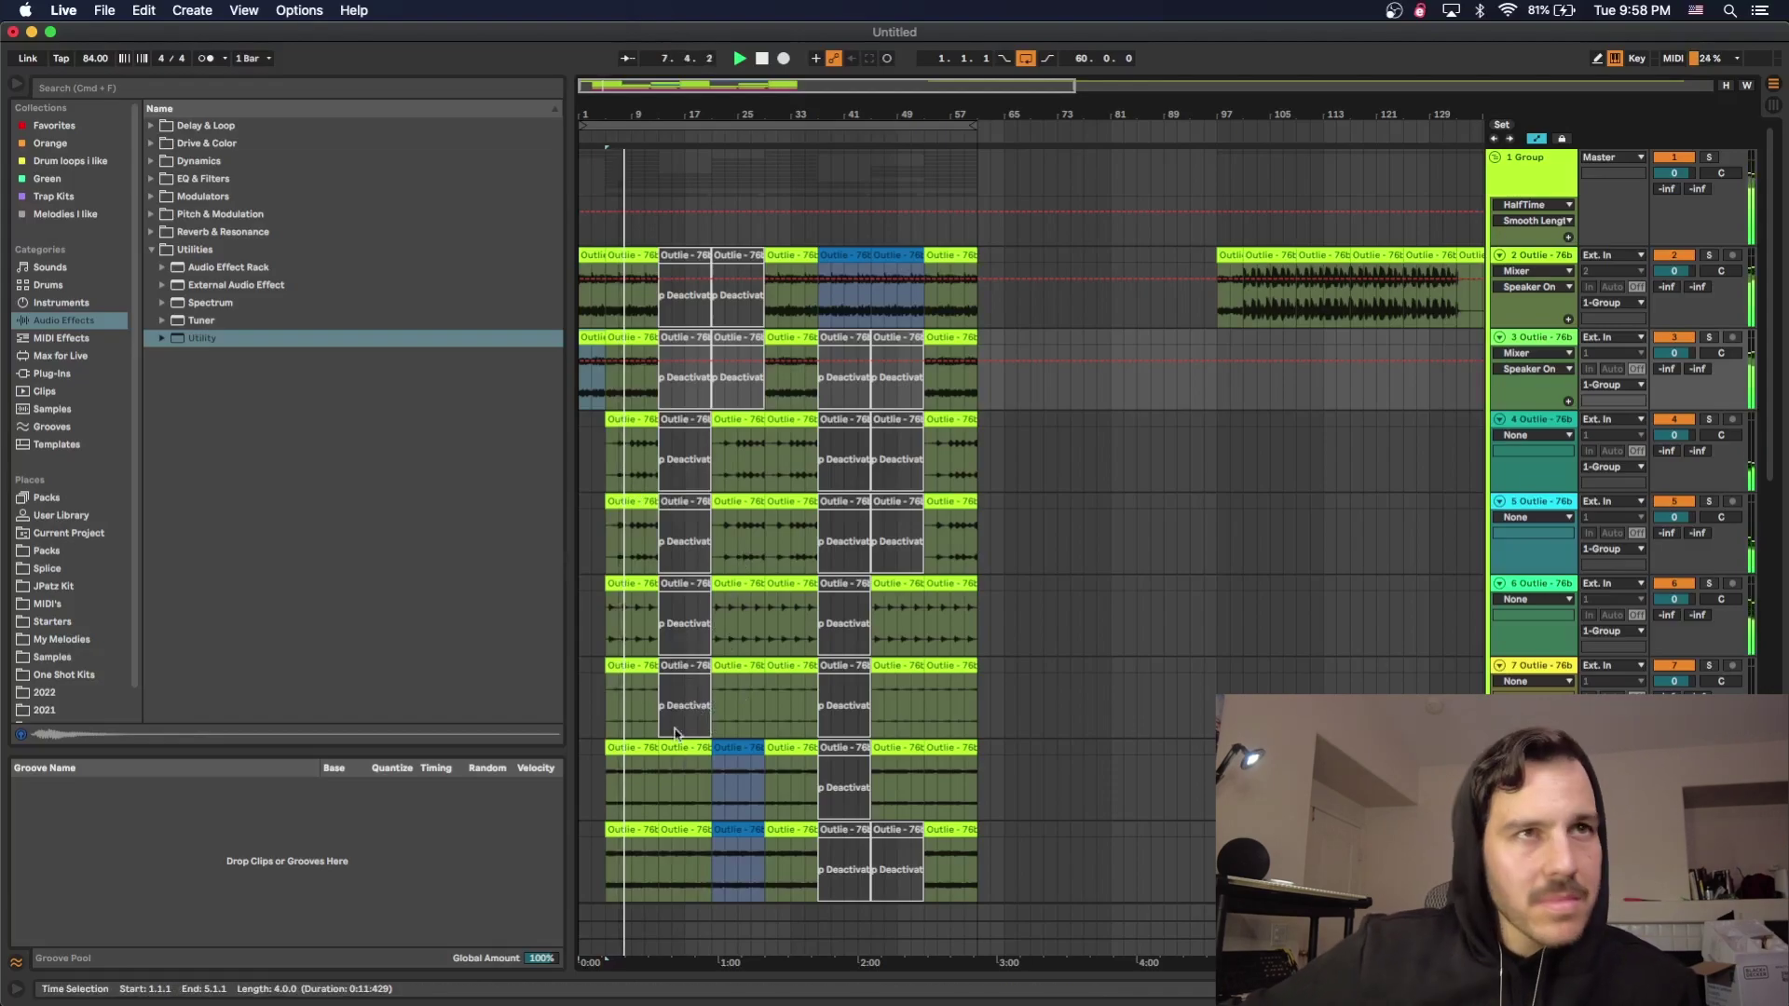
{"action": "scroll", "coordinate": [674, 741], "scroll_direction": "down", "scroll_amount": 2}
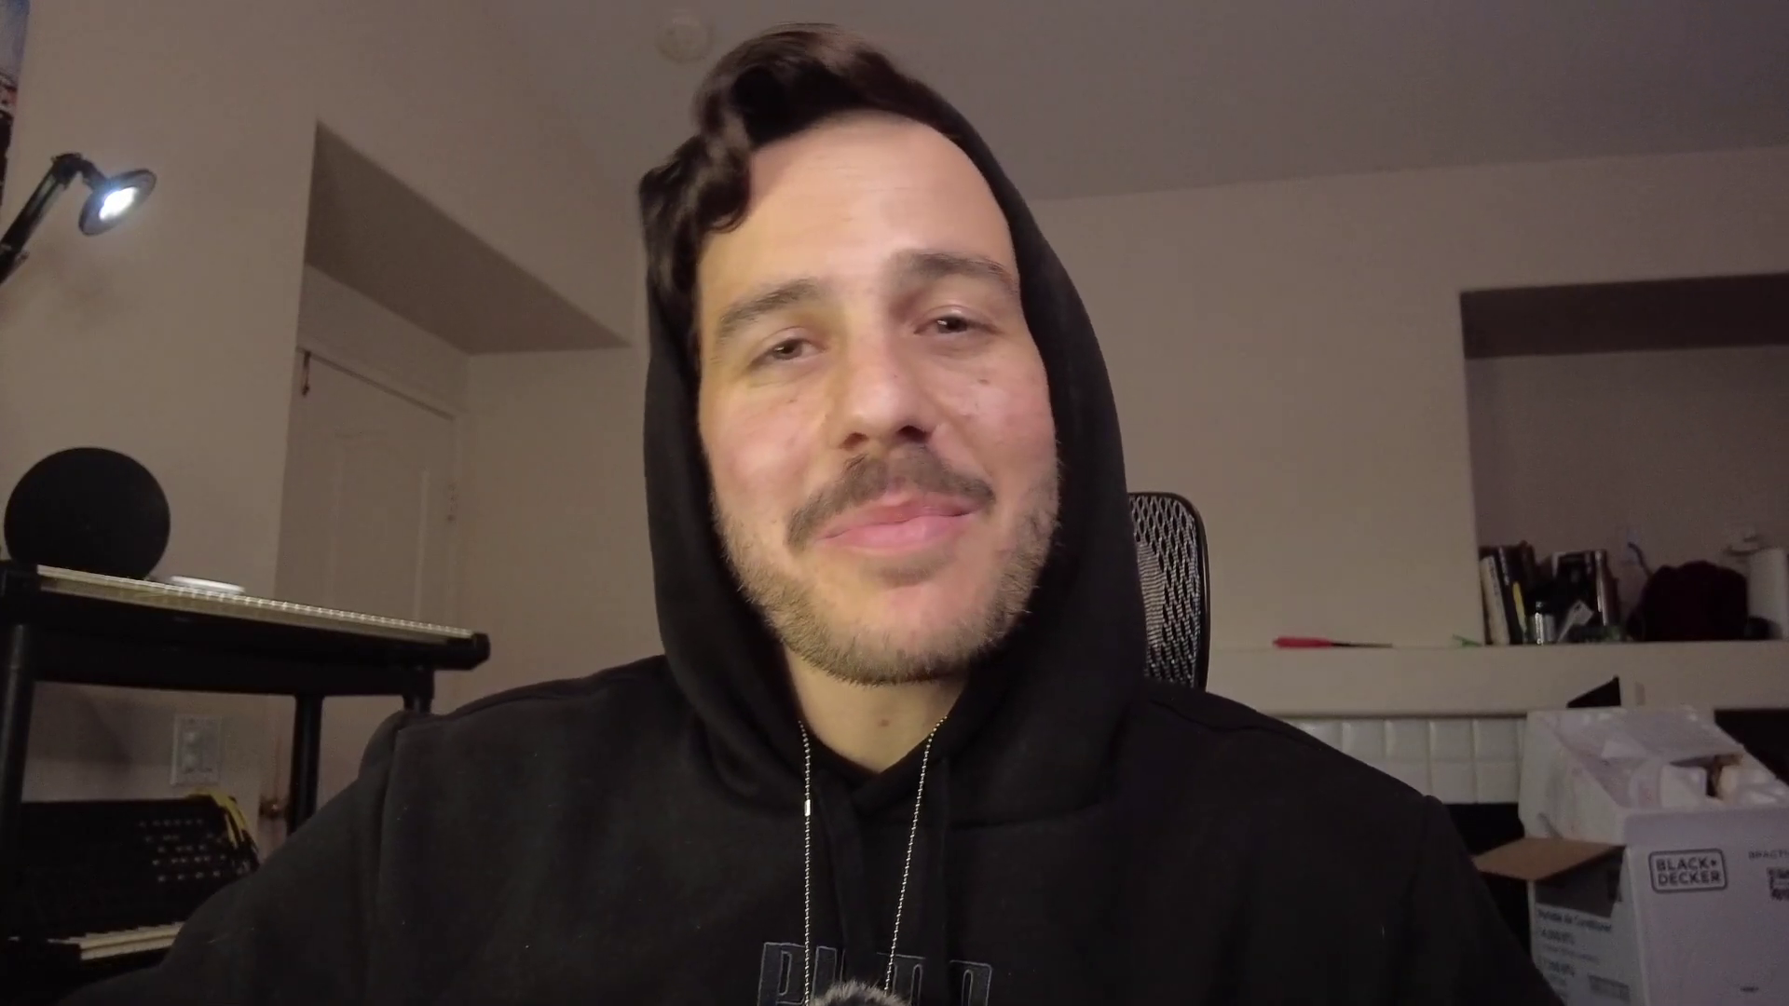